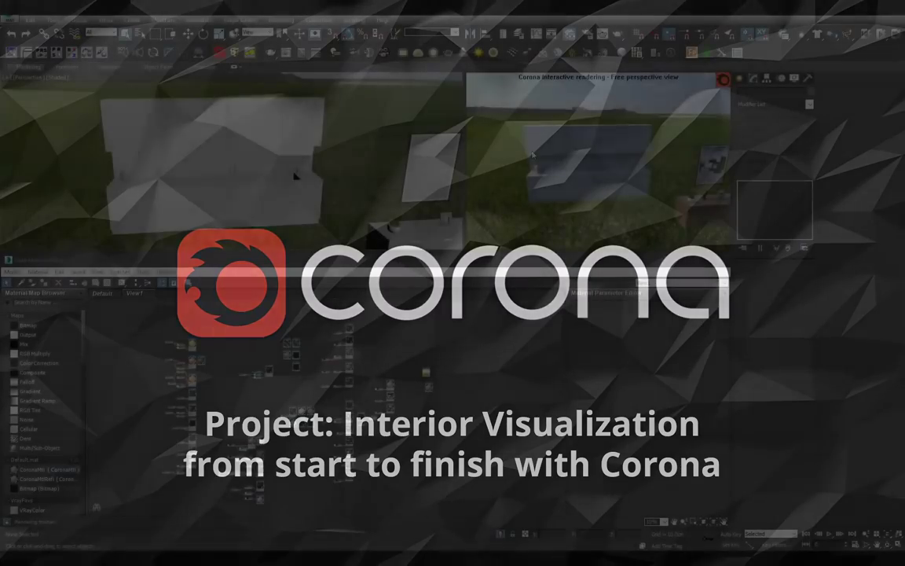
- Select the four upper and lower cabinet front objects of the kitchen unit
{"action": "middle_click_drag", "start_coordinate": [419, 204], "coordinate": [366, 190], "text": "alt"}
{"action": "middle_click_drag", "start_coordinate": [365, 191], "coordinate": [195, 180], "text": "alt"}
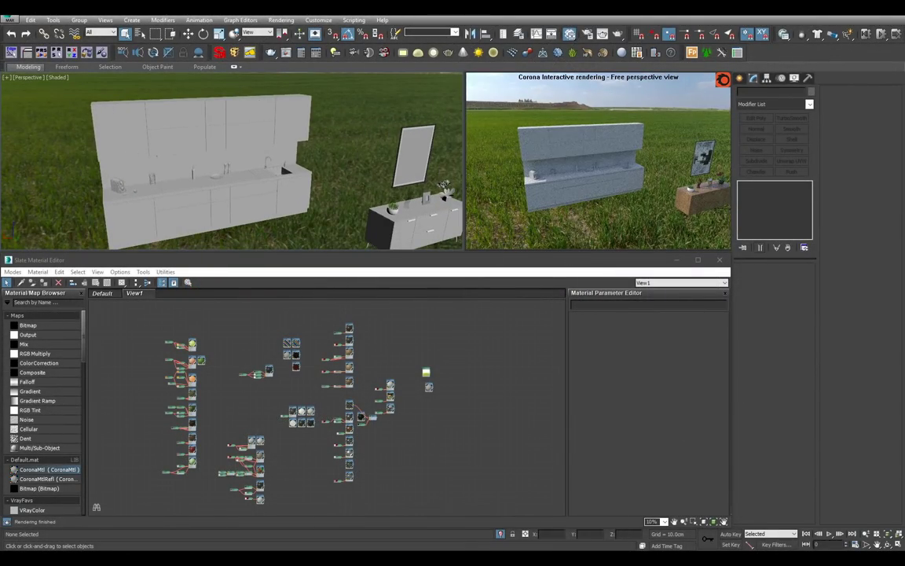
{"action": "middle_click_drag", "start_coordinate": [238, 211], "coordinate": [295, 189], "text": "alt"}
{"action": "scroll", "coordinate": [275, 195], "scroll_direction": "up", "scroll_amount": 3}
{"action": "left_click", "coordinate": [273, 197]}
{"action": "middle_click_drag", "start_coordinate": [126, 208], "coordinate": [197, 188], "text": "alt"}
{"action": "left_click", "coordinate": [197, 188], "text": "ctrl"}
{"action": "left_click", "coordinate": [264, 148], "text": "ctrl"}
{"action": "middle_click_drag", "start_coordinate": [269, 114], "coordinate": [338, 122]}
{"action": "left_click", "coordinate": [198, 149], "text": "ctrl"}
- Create a new CoronaMtl material in an empty area of the node view and name it Black_Smooth
{"action": "scroll", "coordinate": [236, 440], "scroll_direction": "up", "scroll_amount": 6}
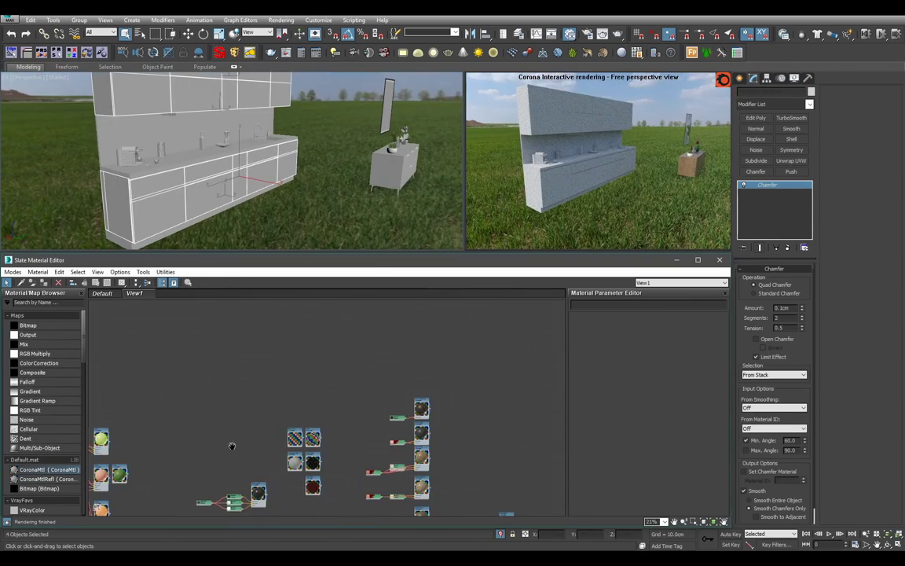
{"action": "middle_click_drag", "start_coordinate": [346, 424], "coordinate": [293, 366]}
{"action": "scroll", "coordinate": [281, 409], "scroll_direction": "up", "scroll_amount": 4}
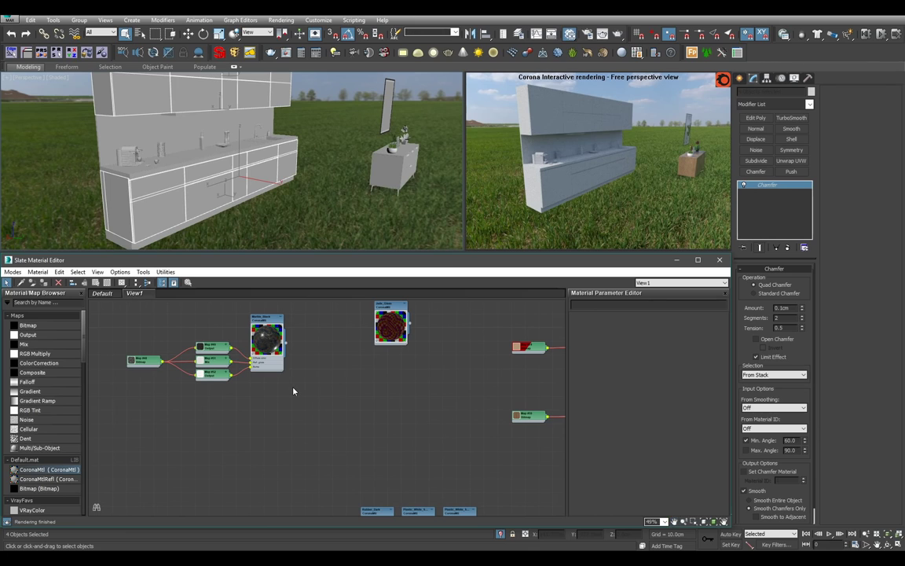
{"action": "left_click_drag", "start_coordinate": [40, 471], "coordinate": [389, 395]}
{"action": "scroll", "coordinate": [390, 399], "scroll_direction": "up", "scroll_amount": 3}
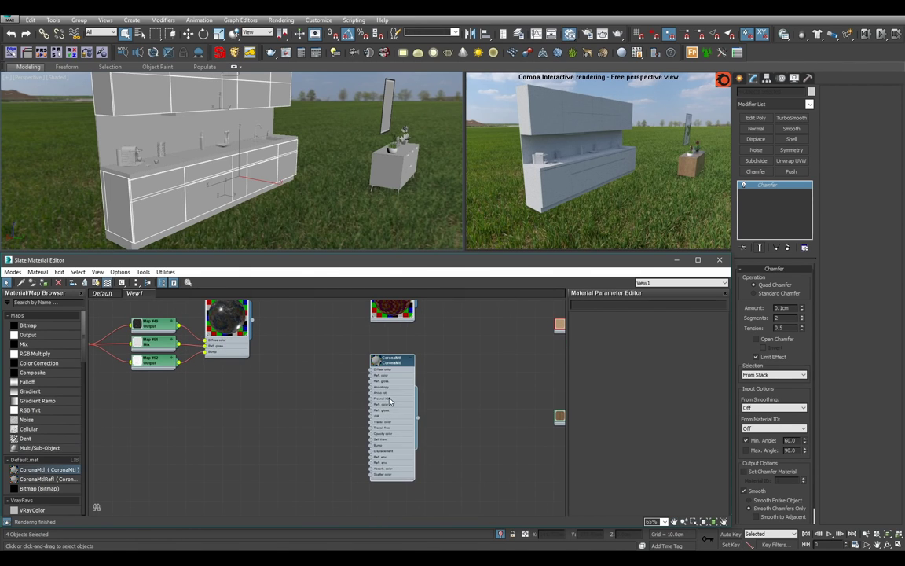
{"action": "double_click", "coordinate": [390, 402]}
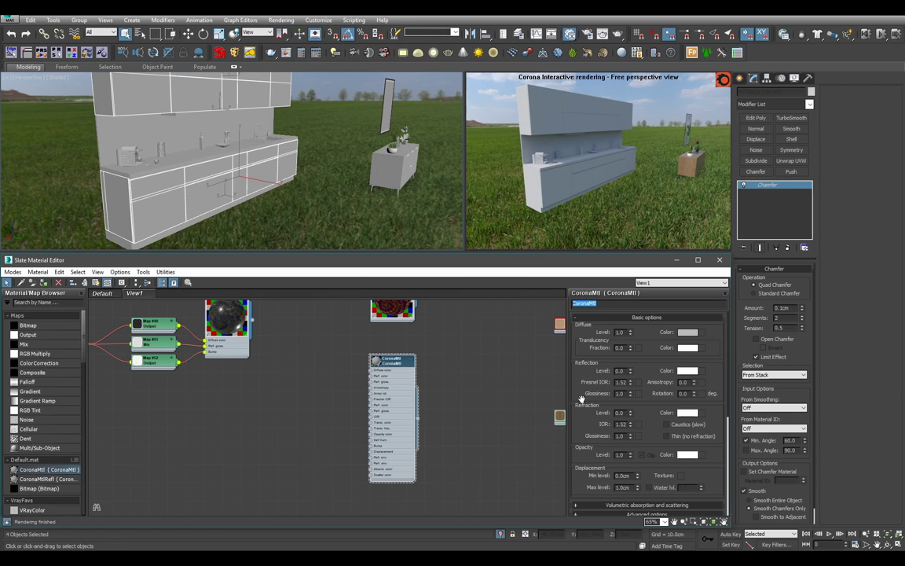
{"action": "type", "text": "Black_Smooth"}
{"action": "key", "text": "Return"}
- Set Black_Smooth's diffuse color value to 5 and assign the material to the selected cabinet fronts
{"action": "left_click", "coordinate": [688, 331]}
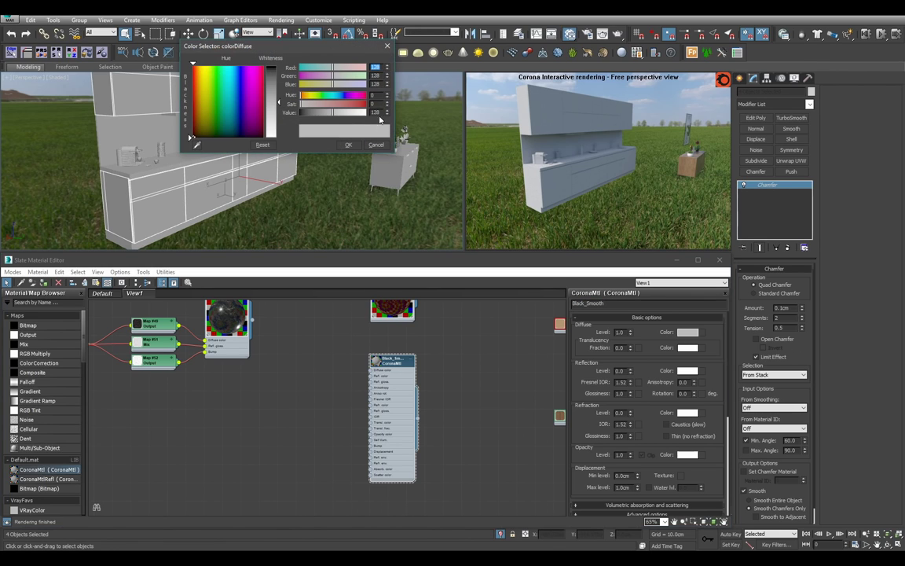
{"action": "type", "text": "5"}
{"action": "left_click", "coordinate": [354, 145]}
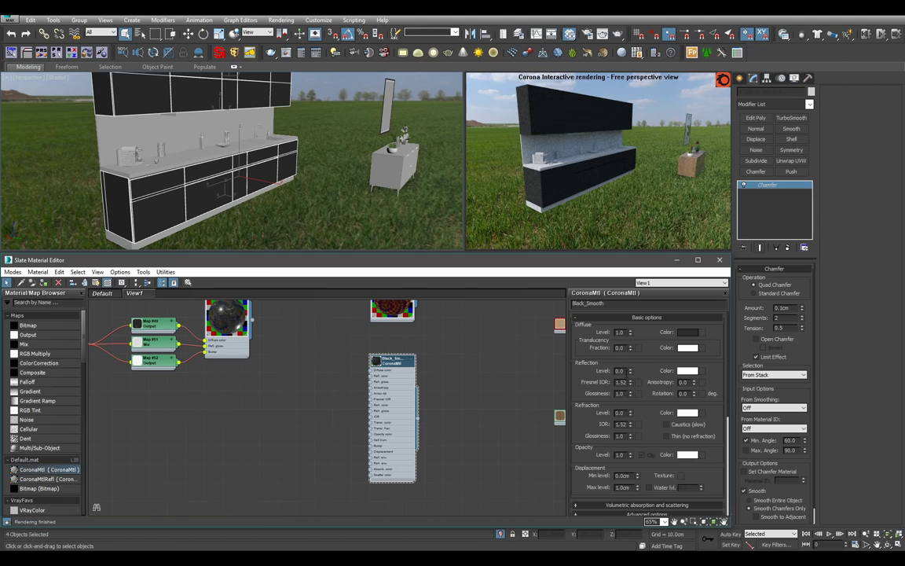
- Set Black_Smooth's reflection level to 1.0, Fresnel IOR to 1.6 and reflection glossiness to 0.5
{"action": "type", "text": "1"}
{"action": "key", "text": "Return"}
{"action": "key", "text": "Return"}
{"action": "middle_click_drag", "start_coordinate": [287, 122], "coordinate": [297, 210], "text": "alt"}
{"action": "scroll", "coordinate": [271, 185], "scroll_direction": "up", "scroll_amount": 3}
{"action": "double_click", "coordinate": [620, 394]}
{"action": "type", "text": "0.5"}
{"action": "key", "text": "Return"}
{"action": "scroll", "coordinate": [315, 207], "scroll_direction": "down", "scroll_amount": 3}
{"action": "middle_click_drag", "start_coordinate": [314, 206], "coordinate": [288, 200], "text": "alt"}
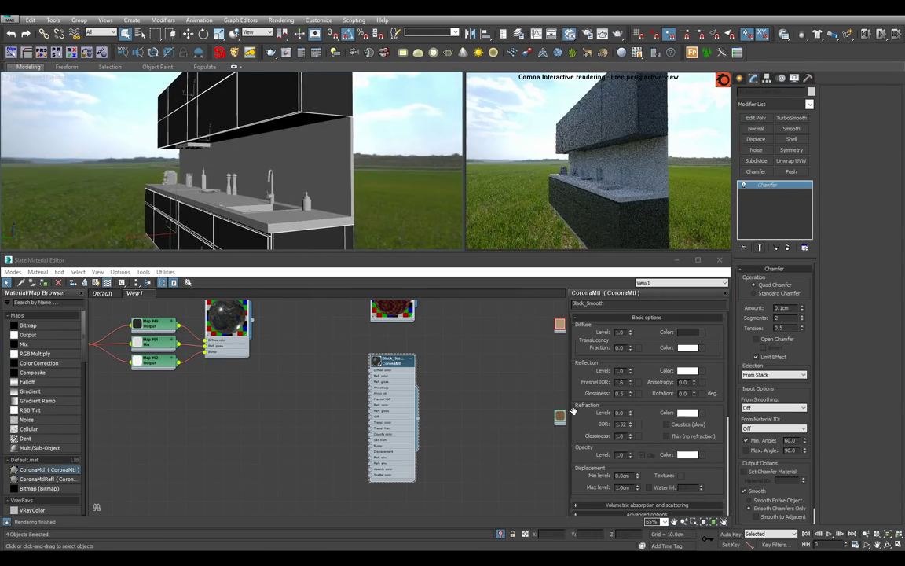
- Set Black_Smooth's reflection glossiness to 0.7 and view the cabinet fronts from another angle
{"action": "double_click", "coordinate": [620, 393]}
{"action": "type", "text": ".7"}
{"action": "key", "text": "Return"}
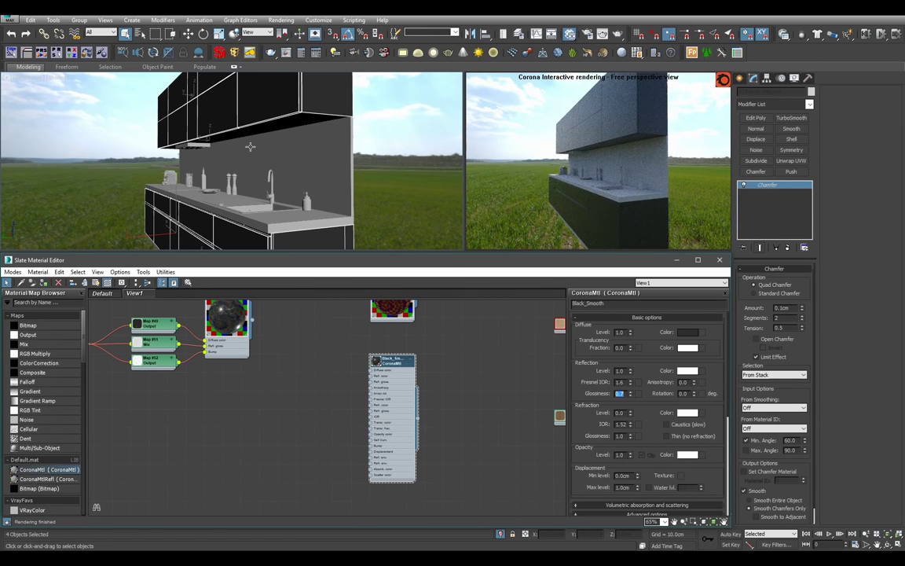
{"action": "middle_click_drag", "start_coordinate": [250, 147], "coordinate": [322, 148], "text": "alt"}
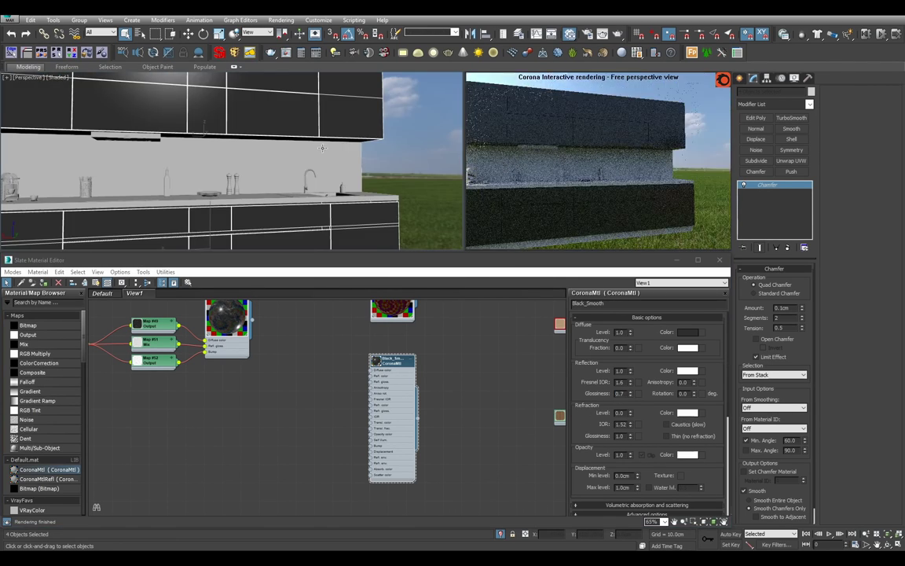
- Check Black_Smooth's diffuse color and set its reflection glossiness to 0.8
{"action": "left_click", "coordinate": [688, 331]}
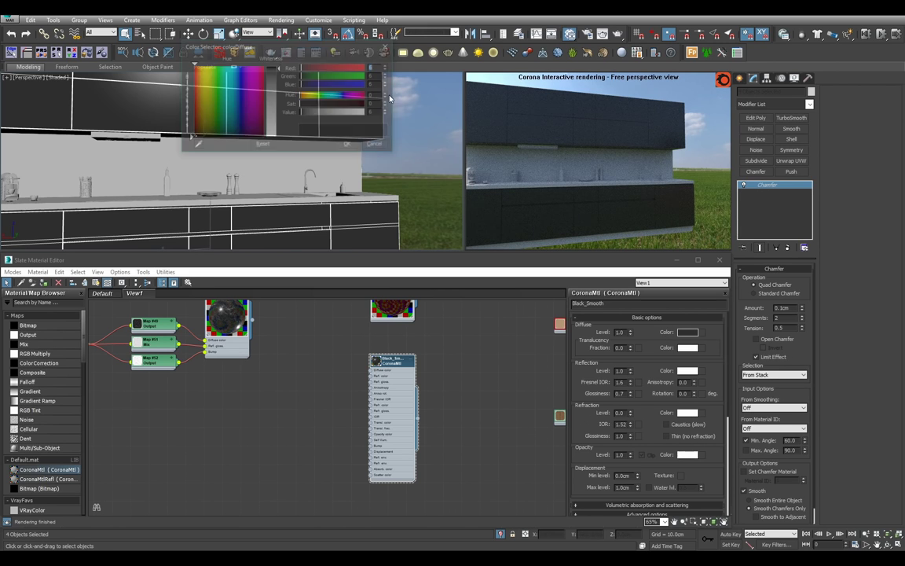
{"action": "left_click", "coordinate": [349, 145]}
{"action": "scroll", "coordinate": [338, 157], "scroll_direction": "down", "scroll_amount": 5}
{"action": "middle_click_drag", "start_coordinate": [346, 162], "coordinate": [313, 202], "text": "alt"}
{"action": "scroll", "coordinate": [305, 166], "scroll_direction": "up", "scroll_amount": 4}
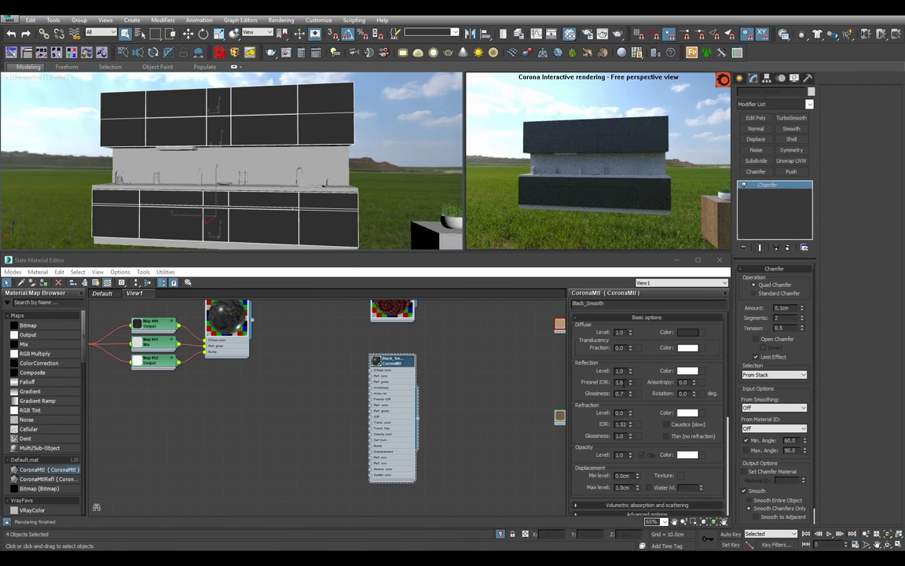
{"action": "double_click", "coordinate": [622, 394]}
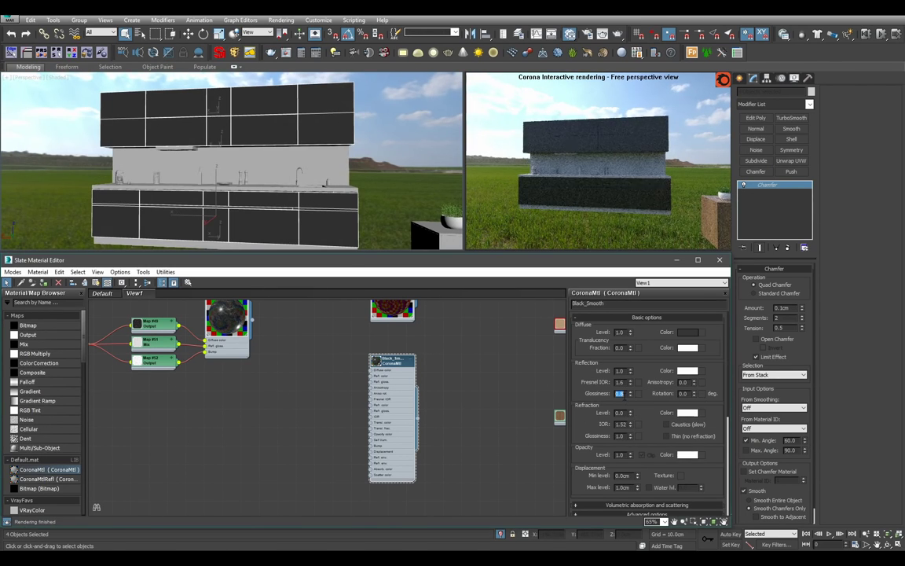
{"action": "middle_click", "coordinate": [316, 190]}
{"action": "middle_click_drag", "start_coordinate": [316, 189], "coordinate": [224, 201], "text": "alt"}
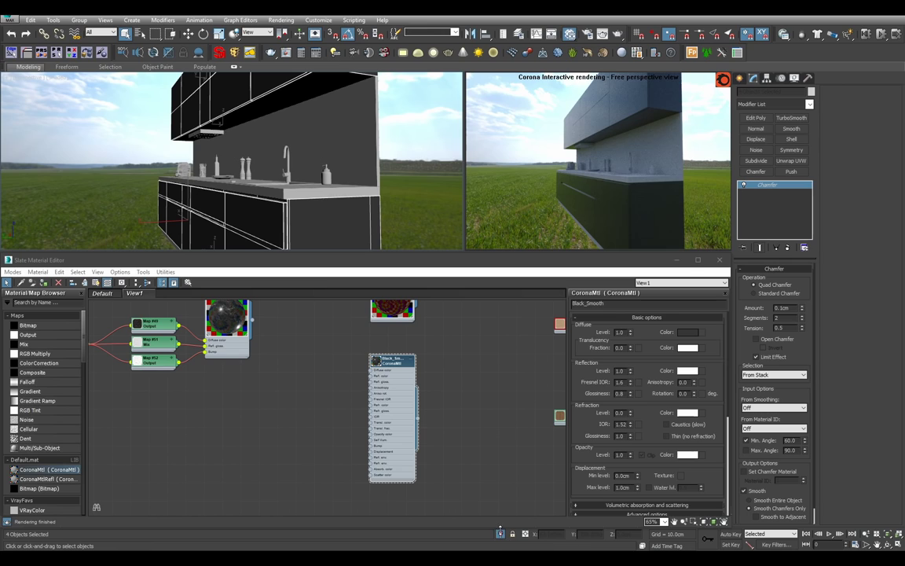
- Exit isolation to bring back the whole room and set Black_Smooth's reflection glossiness to 0.6
{"action": "left_click", "coordinate": [448, 471]}
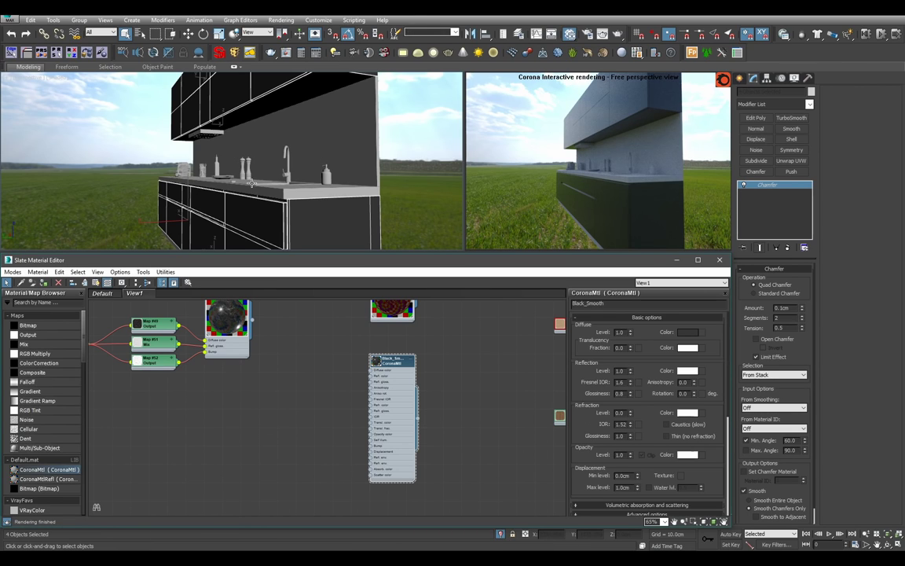
{"action": "left_click", "coordinate": [500, 533]}
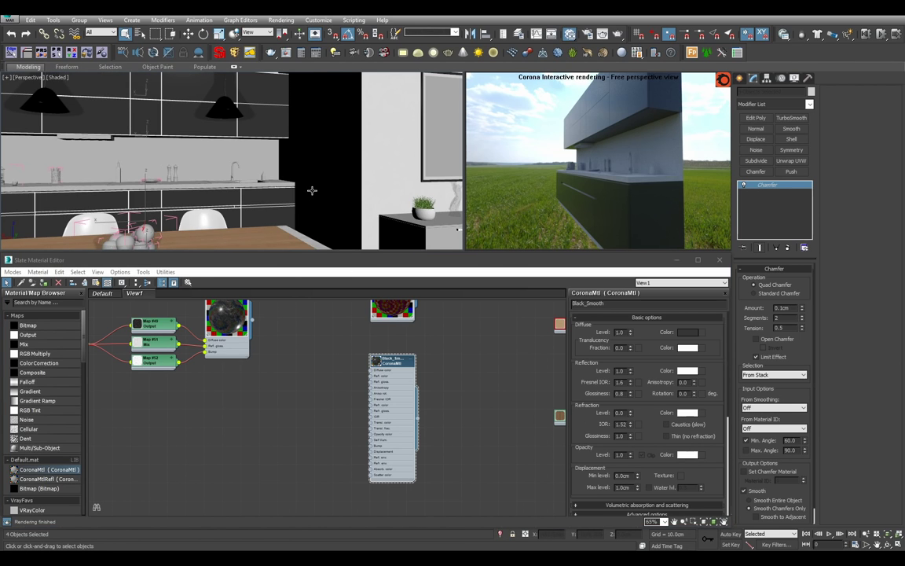
{"action": "middle_click_drag", "start_coordinate": [312, 190], "coordinate": [248, 178], "text": "alt"}
{"action": "scroll", "coordinate": [230, 148], "scroll_direction": "up", "scroll_amount": 3}
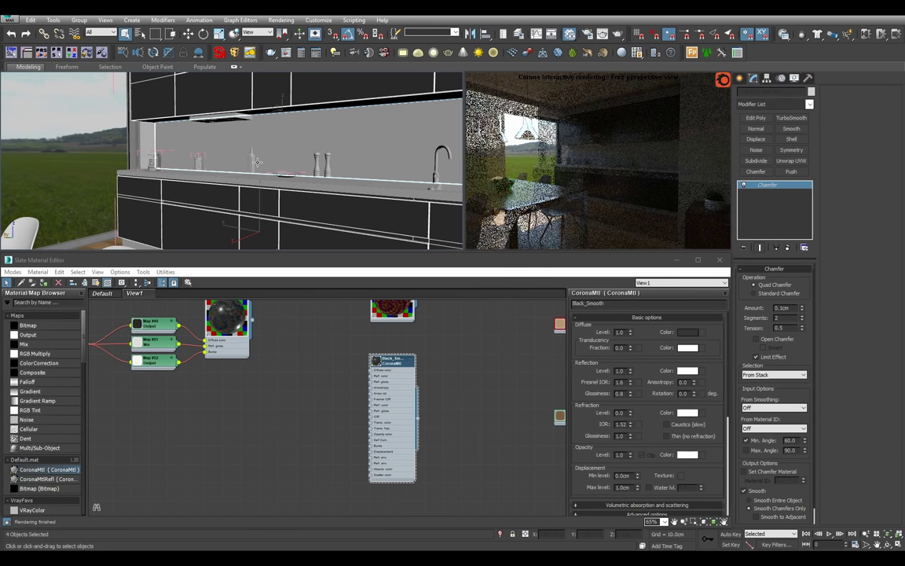
{"action": "middle_click_drag", "start_coordinate": [257, 162], "coordinate": [228, 153], "text": "alt"}
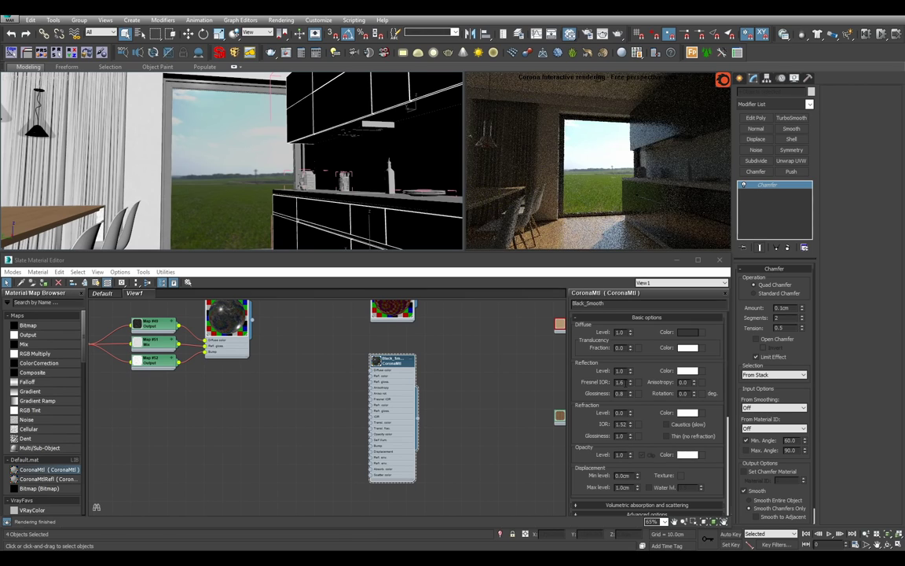
{"action": "left_click", "coordinate": [624, 382]}
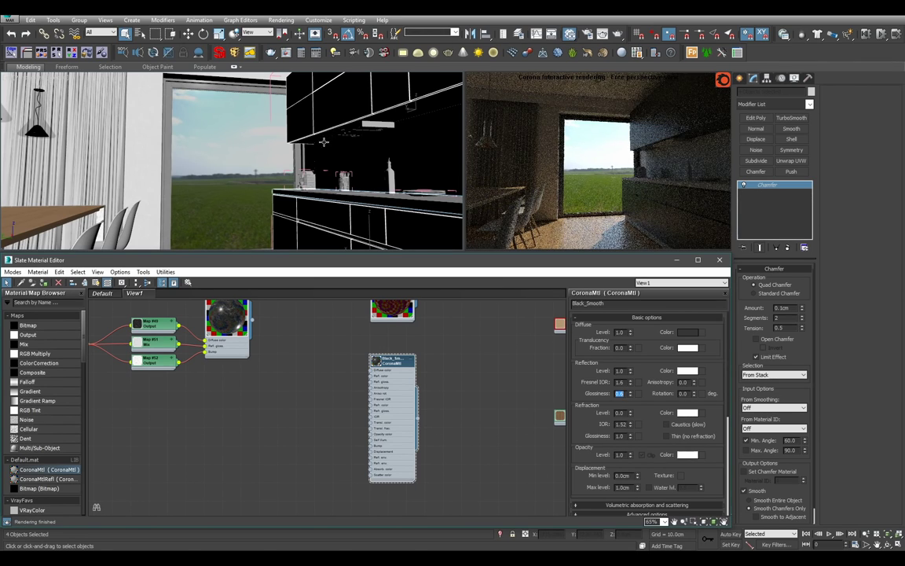
{"action": "middle_click_drag", "start_coordinate": [310, 147], "coordinate": [402, 180], "text": "alt"}
- Select the kitchen unit's objects in wireframe display, isolate them from the room and return to shaded display
{"action": "scroll", "coordinate": [383, 158], "scroll_direction": "down", "scroll_amount": 2}
{"action": "mouse_move", "coordinate": [358, 160]}
{"action": "middle_mouse_down"}
{"action": "mouse_move", "coordinate": [389, 161]}
{"action": "mouse_move", "coordinate": [361, 155]}
{"action": "middle_mouse_up"}
{"action": "scroll", "coordinate": [361, 155], "scroll_direction": "down", "scroll_amount": 2}
{"action": "middle_click_drag", "start_coordinate": [385, 340], "coordinate": [333, 400]}
{"action": "scroll", "coordinate": [333, 400], "scroll_direction": "down", "scroll_amount": 2}
{"action": "left_click", "coordinate": [272, 183]}
{"action": "key", "text": "F3"}
{"action": "scroll", "coordinate": [275, 183], "scroll_direction": "down", "scroll_amount": 5}
{"action": "mouse_move", "coordinate": [276, 182]}
{"action": "middle_mouse_down", "text": "alt"}
{"action": "mouse_move", "coordinate": [243, 193]}
{"action": "mouse_move", "coordinate": [224, 228]}
{"action": "middle_mouse_up", "text": "alt"}
{"action": "middle_click_drag", "start_coordinate": [212, 118], "coordinate": [220, 161]}
{"action": "key", "text": "ctrl+a"}
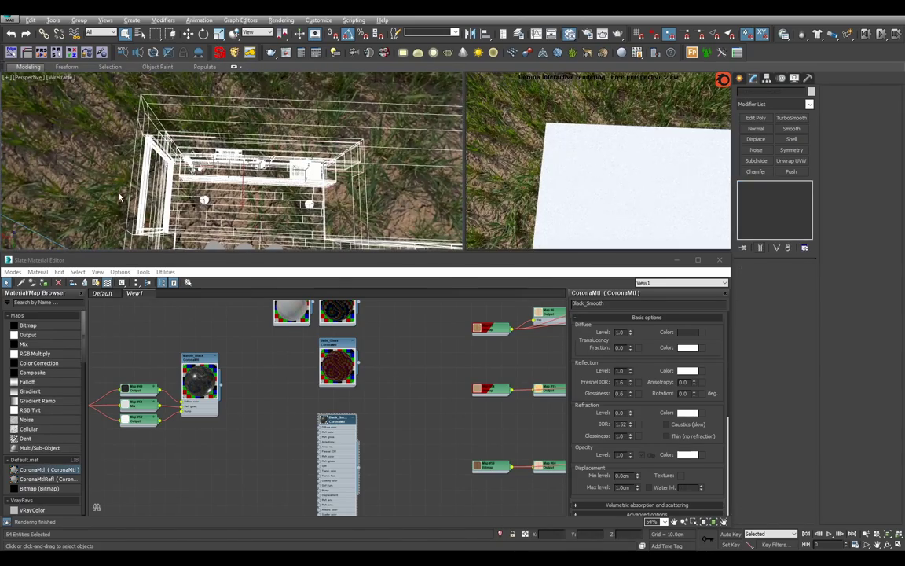
{"action": "left_click", "coordinate": [383, 242], "text": "alt"}
{"action": "mouse_move", "coordinate": [323, 221]}
{"action": "middle_mouse_down", "text": "alt"}
{"action": "mouse_move", "coordinate": [314, 167]}
{"action": "mouse_move", "coordinate": [362, 196]}
{"action": "mouse_move", "coordinate": [368, 187]}
{"action": "mouse_move", "coordinate": [359, 219]}
{"action": "mouse_move", "coordinate": [322, 212]}
{"action": "mouse_move", "coordinate": [321, 192]}
{"action": "middle_mouse_up", "text": "alt"}
{"action": "scroll", "coordinate": [314, 167], "scroll_direction": "up", "scroll_amount": 5}
{"action": "key", "text": "F3"}
{"action": "scroll", "coordinate": [319, 175], "scroll_direction": "down", "scroll_amount": 3}
- Select the countertop and backsplash and assign the existing Wood_Bright material to them
{"action": "left_click", "coordinate": [370, 206]}
{"action": "left_click", "coordinate": [288, 130]}
{"action": "left_click", "coordinate": [288, 130], "text": "ctrl"}
{"action": "middle_click_drag", "start_coordinate": [469, 415], "coordinate": [253, 414]}
{"action": "scroll", "coordinate": [373, 401], "scroll_direction": "down", "scroll_amount": 1}
{"action": "left_click", "coordinate": [377, 394]}
{"action": "key", "text": "a"}
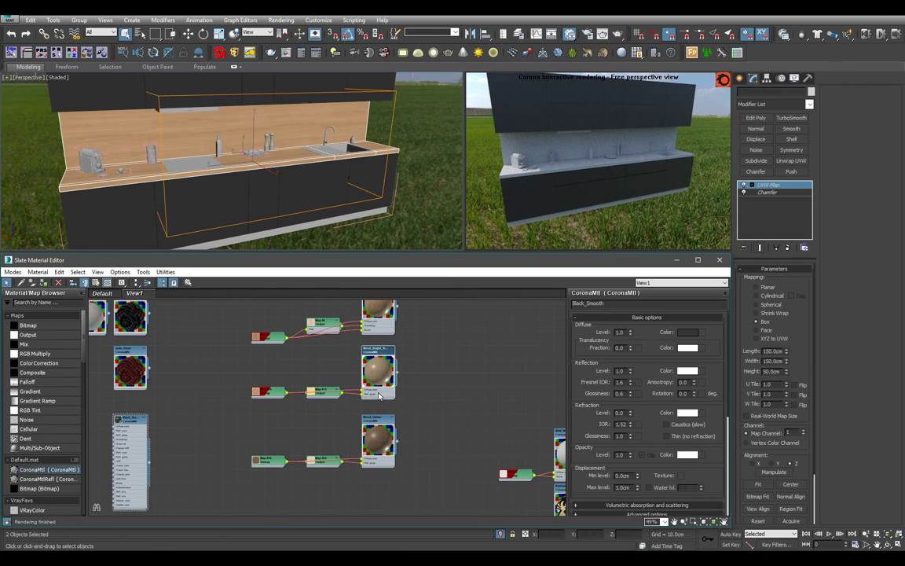
- Select the plinth strip under the lower cabinets and create a CoronaMtl named Metal_Brushed with an enlarged preview
{"action": "middle_click_drag", "start_coordinate": [274, 157], "coordinate": [279, 206], "text": "alt"}
{"action": "left_click", "coordinate": [363, 147]}
{"action": "scroll", "coordinate": [353, 430], "scroll_direction": "down", "scroll_amount": 2}
{"action": "middle_click_drag", "start_coordinate": [477, 327], "coordinate": [295, 334]}
{"action": "scroll", "coordinate": [353, 430], "scroll_direction": "down", "scroll_amount": 1}
{"action": "middle_click_drag", "start_coordinate": [416, 484], "coordinate": [441, 358]}
{"action": "middle_click_drag", "start_coordinate": [318, 503], "coordinate": [469, 463]}
{"action": "scroll", "coordinate": [434, 457], "scroll_direction": "up", "scroll_amount": 2}
{"action": "middle_click_drag", "start_coordinate": [351, 438], "coordinate": [294, 507]}
{"action": "scroll", "coordinate": [294, 507], "scroll_direction": "up", "scroll_amount": 2}
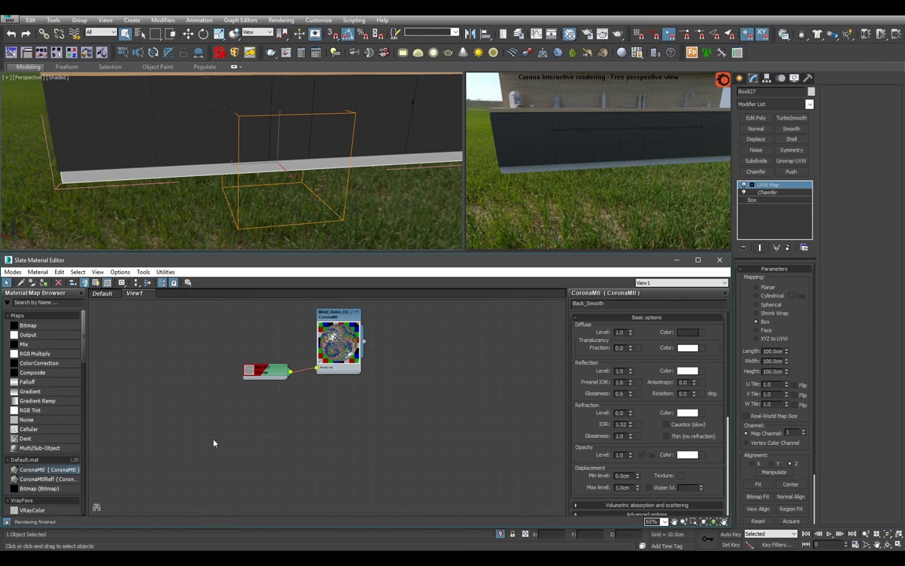
{"action": "left_click_drag", "start_coordinate": [64, 469], "coordinate": [337, 428]}
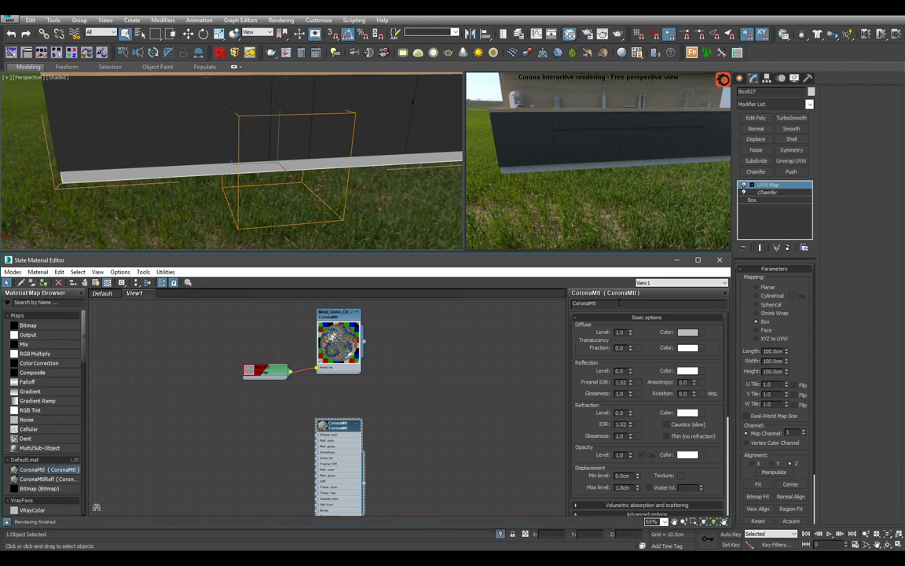
{"action": "type", "text": "Me"}
{"action": "key", "text": "Return"}
{"action": "middle_click_drag", "start_coordinate": [286, 404], "coordinate": [318, 327]}
{"action": "scroll", "coordinate": [319, 328], "scroll_direction": "up", "scroll_amount": 2}
{"action": "double_click", "coordinate": [365, 355]}
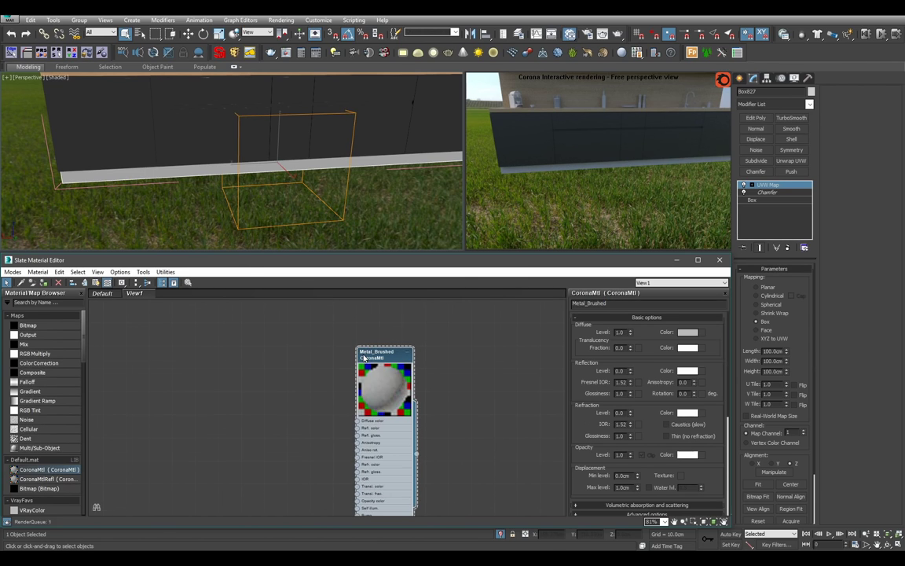
- Set Metal_Brushed's diffuse level to 0, reflection level to 1.0 and Fresnel IOR to 8.0, and reposition its node
{"action": "right_click", "coordinate": [630, 335]}
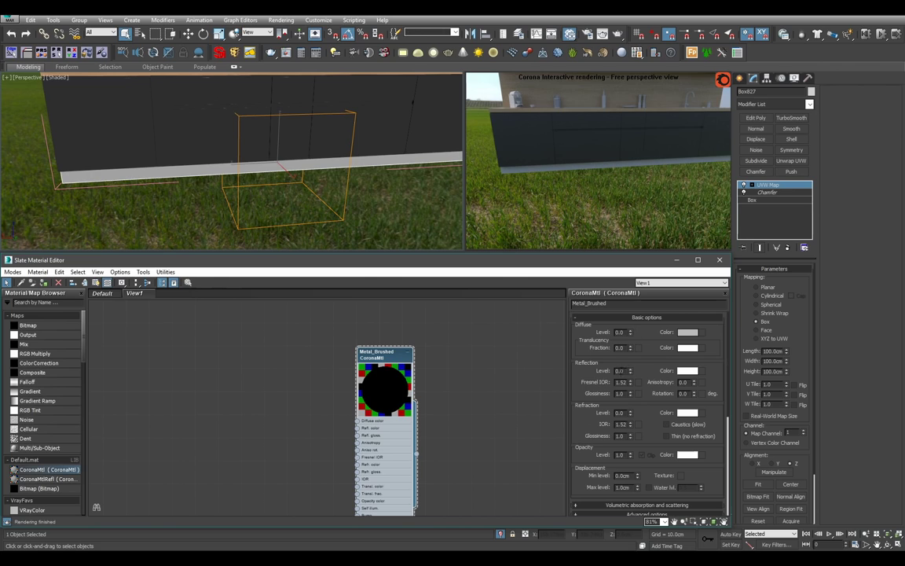
{"action": "type", "text": "1"}
{"action": "key", "text": "Tab"}
{"action": "type", "text": "8"}
{"action": "left_click_drag", "start_coordinate": [381, 436], "coordinate": [442, 422]}
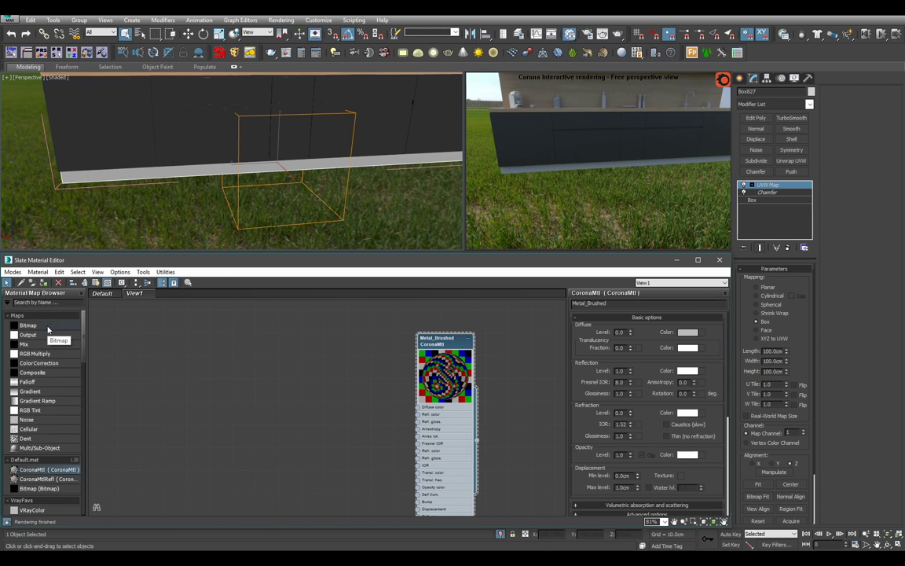
- Add a Bitmap map loading HorizontalBrush_Fixed.jpg from the library's Metal\Reflections folder and place its node beside Metal_Brushed
{"action": "left_click_drag", "start_coordinate": [47, 330], "coordinate": [172, 384]}
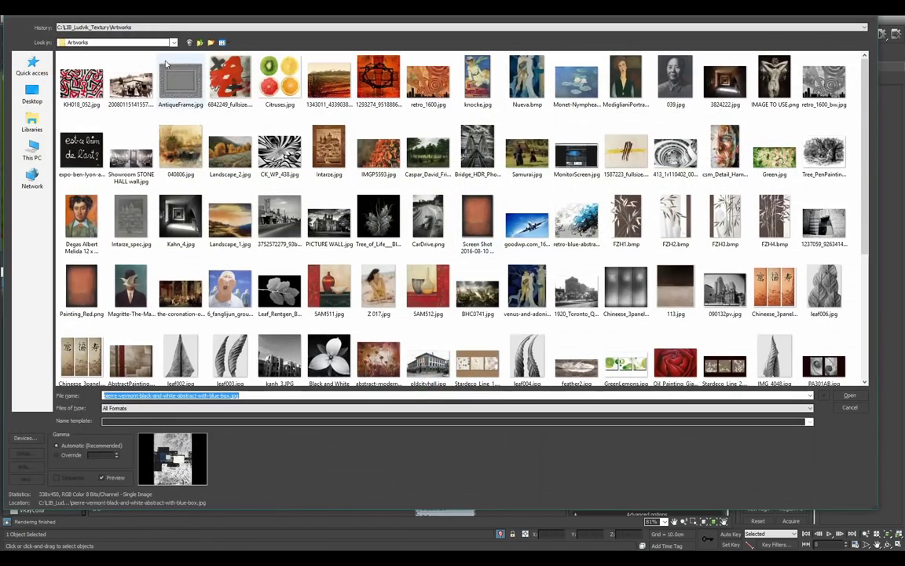
{"action": "left_click", "coordinate": [203, 30]}
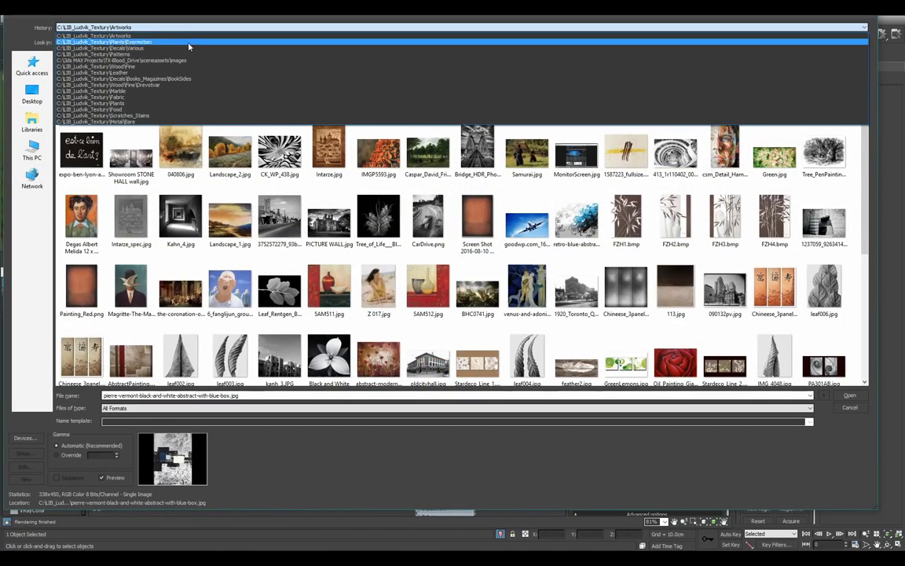
{"action": "left_click", "coordinate": [192, 45]}
{"action": "left_click", "coordinate": [201, 44]}
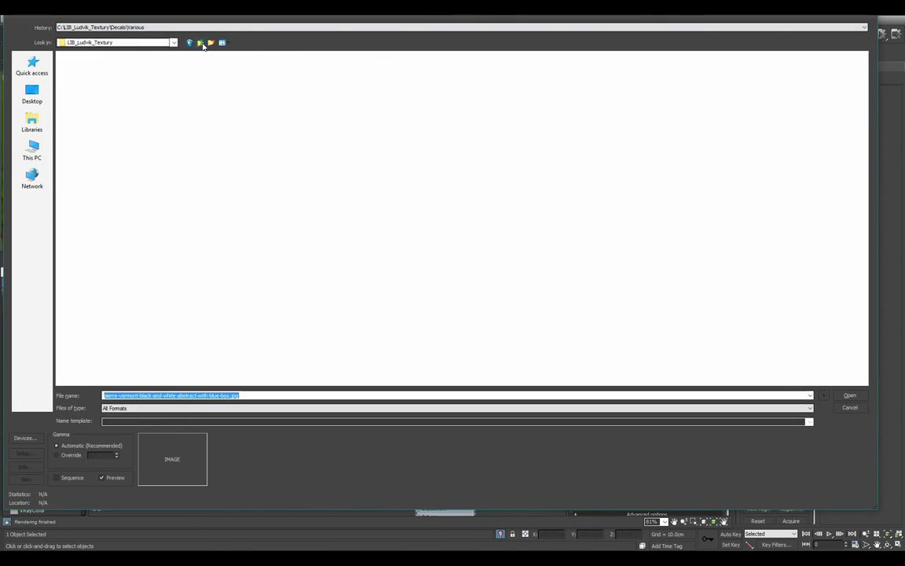
{"action": "left_click", "coordinate": [202, 44]}
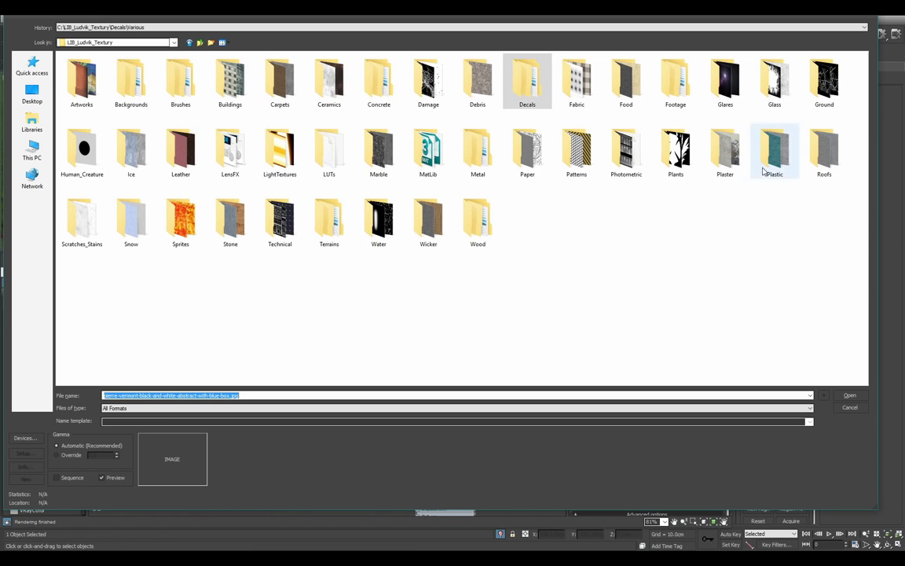
{"action": "type", "text": "m"}
{"action": "left_click", "coordinate": [491, 102]}
{"action": "key", "text": "m"}
{"action": "double_click", "coordinate": [476, 158]}
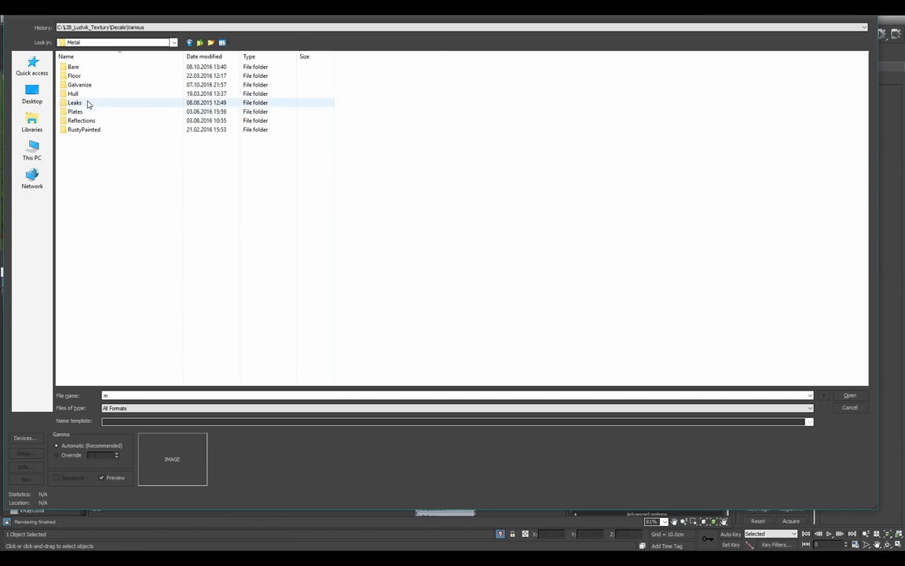
{"action": "double_click", "coordinate": [80, 120]}
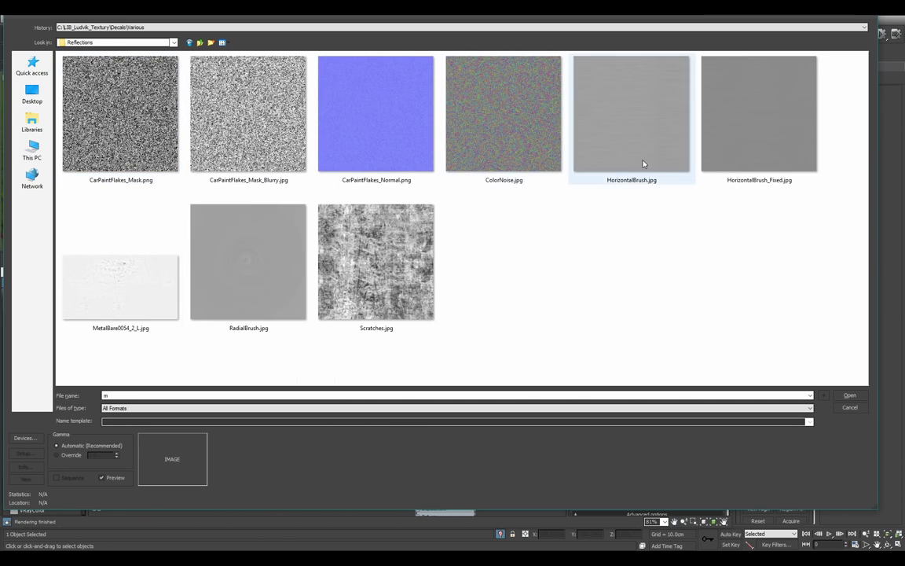
{"action": "double_click", "coordinate": [764, 160]}
{"action": "left_click_drag", "start_coordinate": [312, 394], "coordinate": [260, 419]}
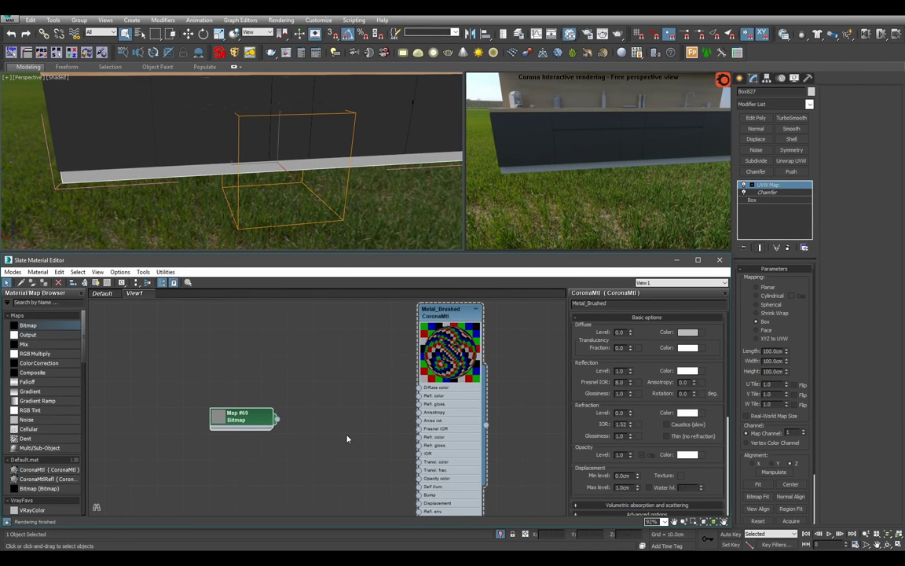
{"action": "middle_click_drag", "start_coordinate": [366, 427], "coordinate": [353, 401]}
{"action": "middle_click_drag", "start_coordinate": [506, 368], "coordinate": [503, 406]}
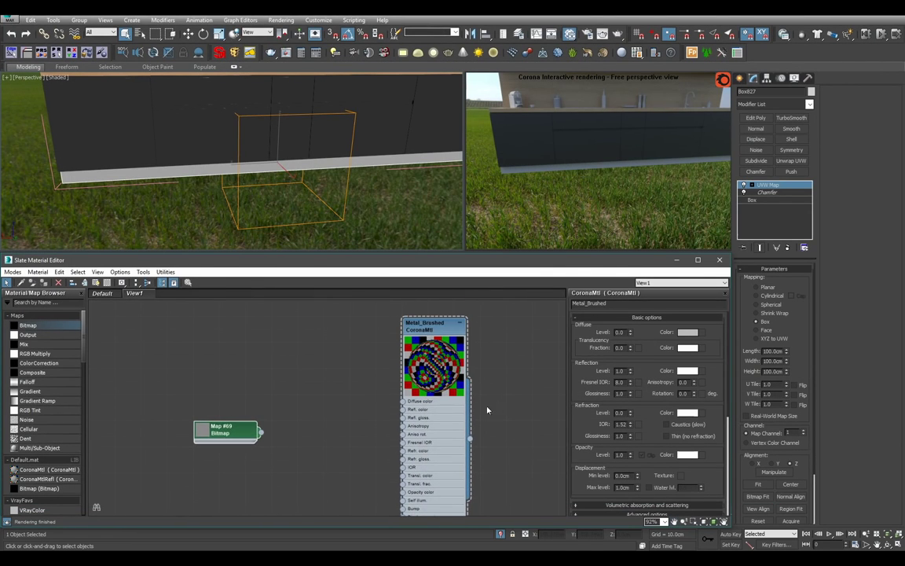
{"action": "middle_click_drag", "start_coordinate": [261, 448], "coordinate": [271, 409]}
{"action": "scroll", "coordinate": [271, 400], "scroll_direction": "up", "scroll_amount": 1}
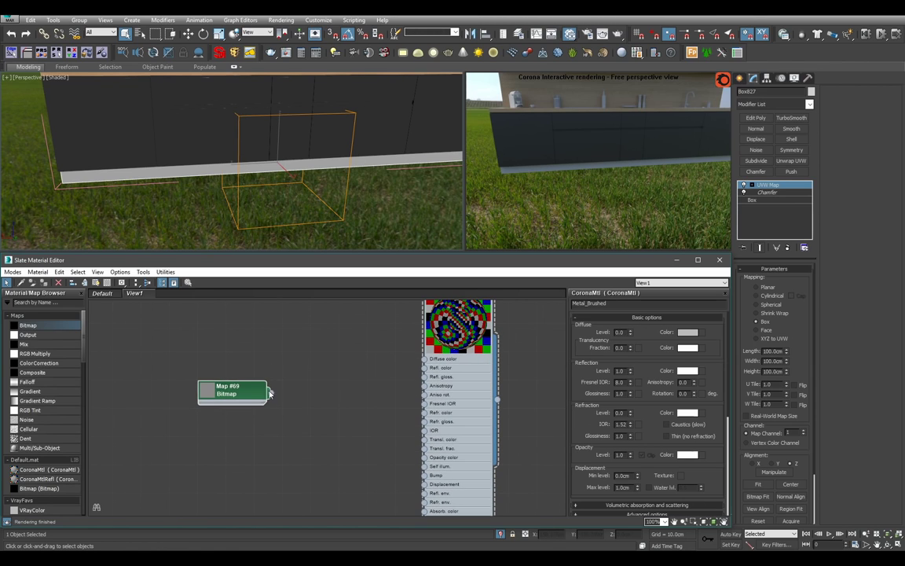
- Connect the HorizontalBrush_Fixed.jpg bitmap to Metal_Brushed's reflection glossiness and set the bitmap's blur to 0.1
{"action": "left_click_drag", "start_coordinate": [271, 393], "coordinate": [425, 378]}
{"action": "middle_click_drag", "start_coordinate": [270, 397], "coordinate": [266, 448]}
{"action": "scroll", "coordinate": [265, 449], "scroll_direction": "up", "scroll_amount": 1}
{"action": "double_click", "coordinate": [250, 450]}
{"action": "double_click", "coordinate": [250, 448]}
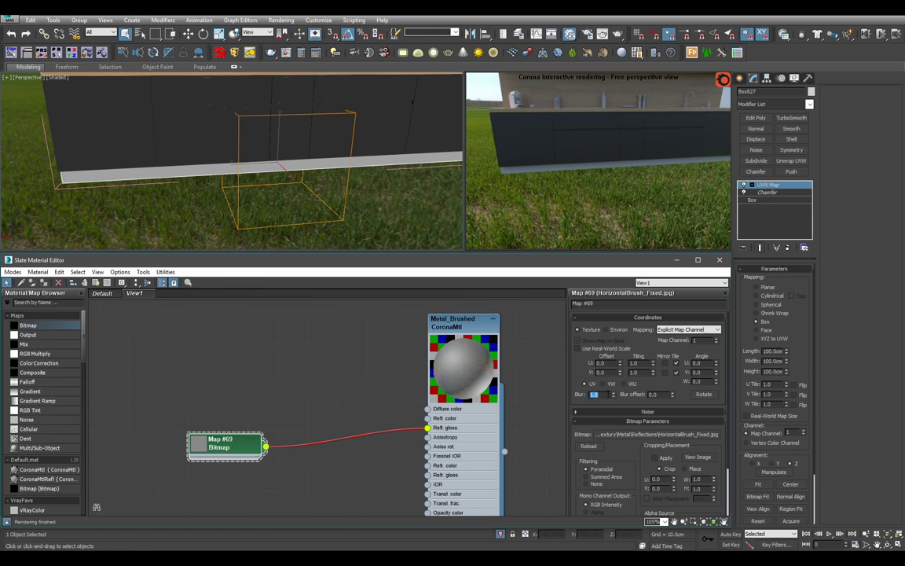
- In the brush bitmap's output settings, set the RGB offset to -0.5 and the RGB level to 4.0
{"action": "left_click", "coordinate": [665, 422]}
{"action": "left_click", "coordinate": [683, 441]}
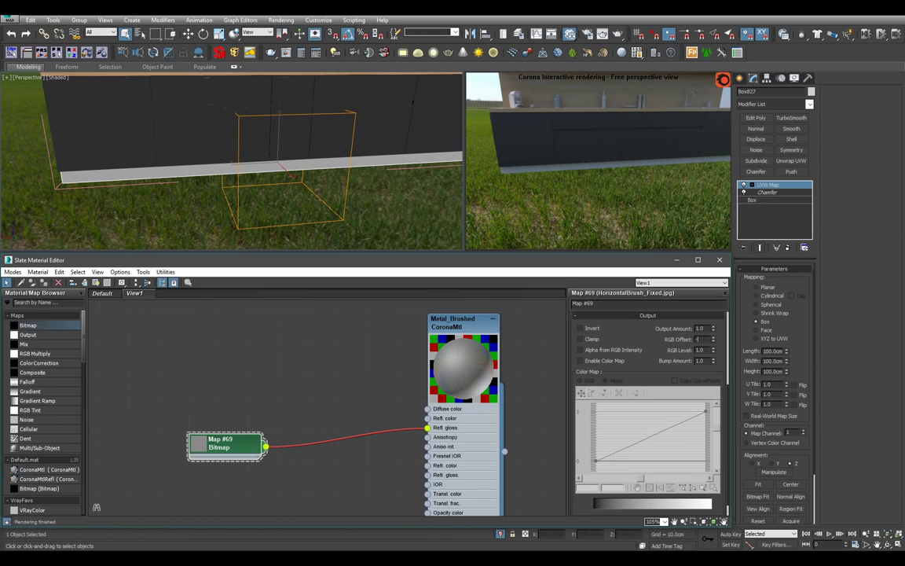
{"action": "key", "text": "Tab"}
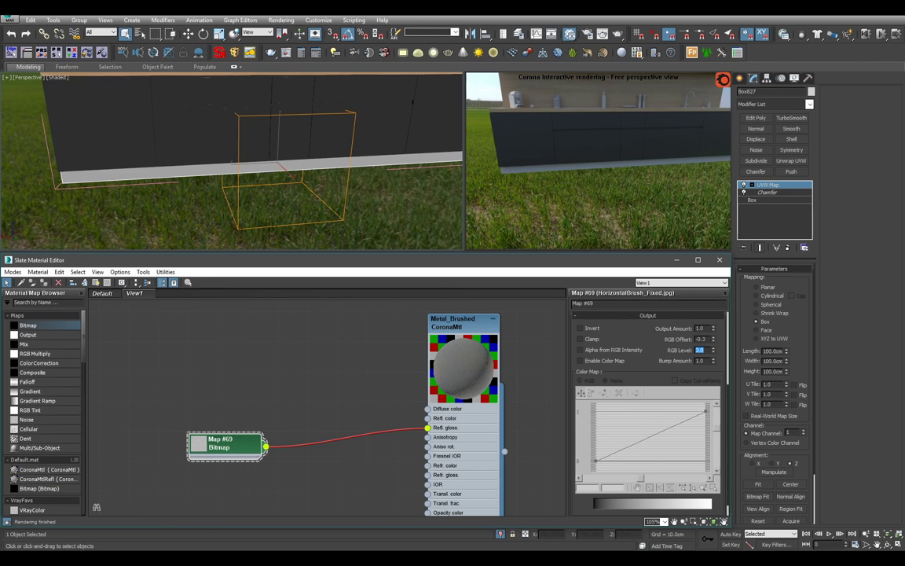
{"action": "type", "text": "5"}
{"action": "key", "text": "Return"}
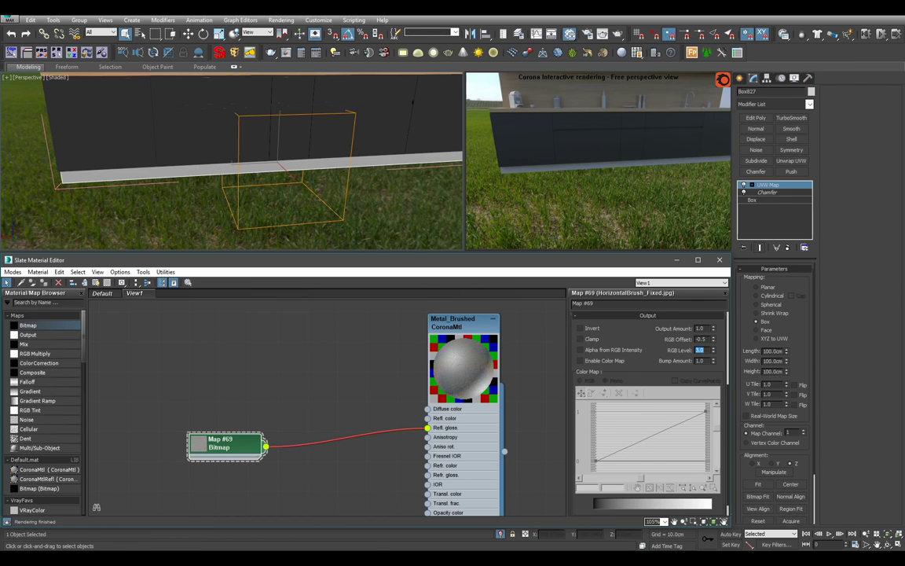
{"action": "key", "text": "Return"}
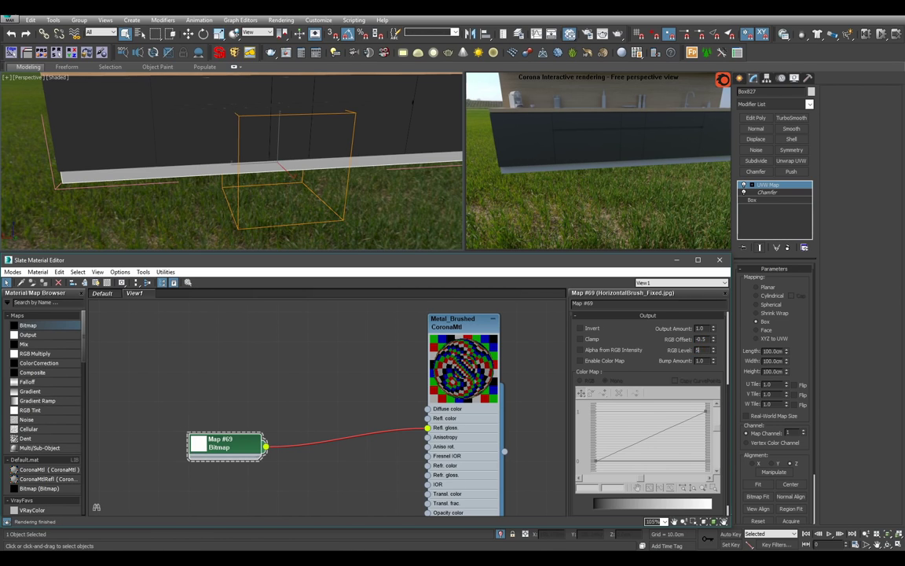
{"action": "type", "text": "5"}
{"action": "key", "text": "Return"}
{"action": "type", "text": "4"}
{"action": "key", "text": "Return"}
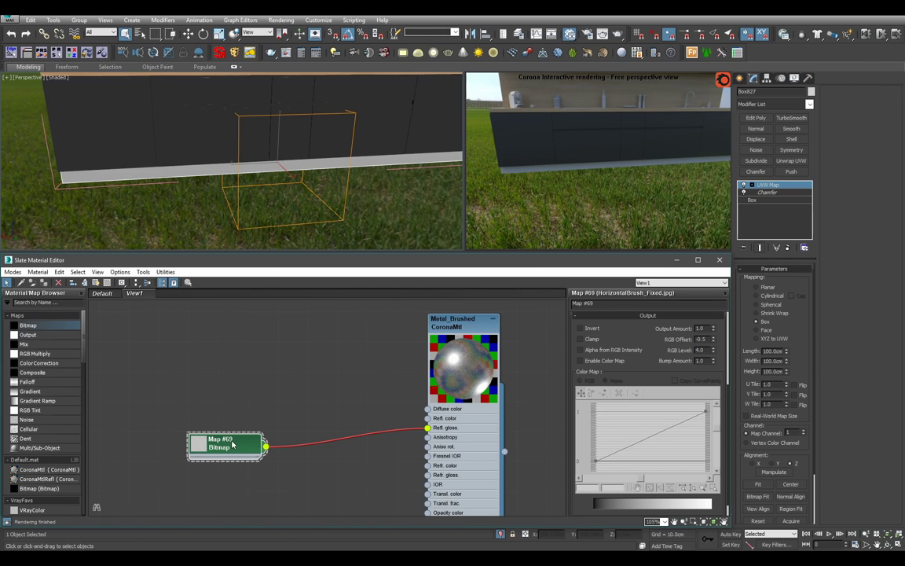
- Connect the brush bitmap to Metal_Brushed's bump slot as well and set the bump amount to 0.1
{"action": "left_click_drag", "start_coordinate": [630, 353], "coordinate": [593, 380]}
{"action": "middle_click_drag", "start_coordinate": [435, 429], "coordinate": [440, 354]}
{"action": "left_click_drag", "start_coordinate": [271, 374], "coordinate": [433, 459]}
{"action": "double_click", "coordinate": [464, 442]}
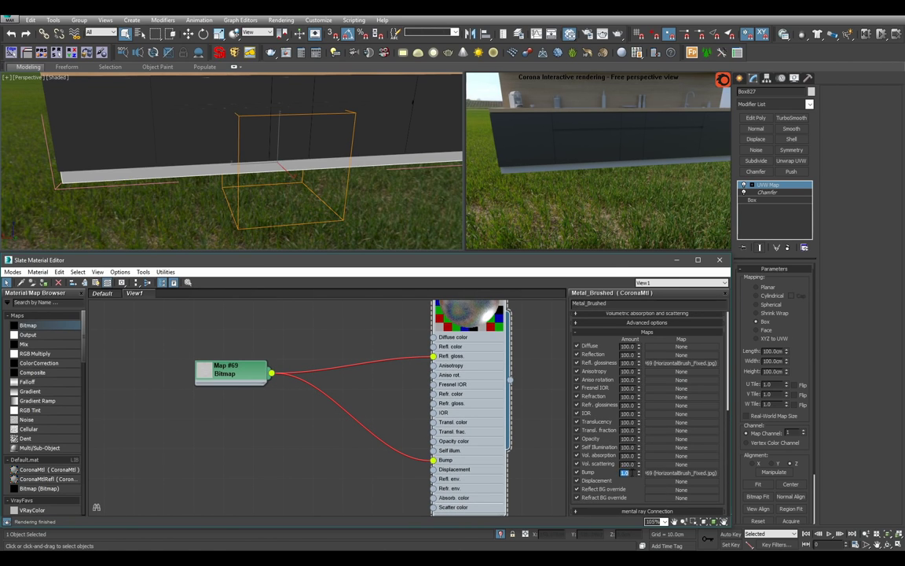
- Assign the Metal_Brushed material to the selected plinth strip
{"action": "middle_click_drag", "start_coordinate": [413, 398], "coordinate": [423, 517]}
{"action": "middle_click_drag", "start_coordinate": [335, 191], "coordinate": [309, 189], "text": "alt"}
{"action": "left_click", "coordinate": [481, 478]}
{"action": "key", "text": "a"}
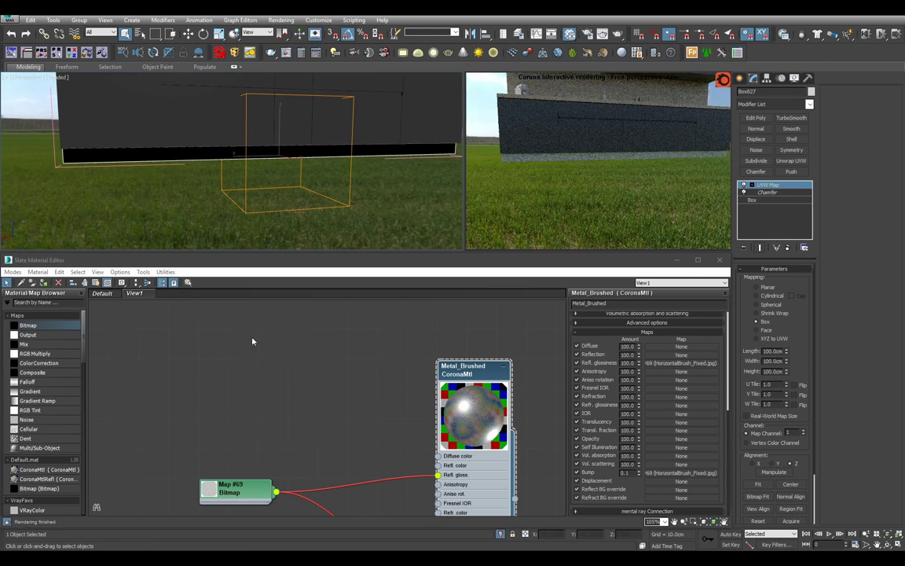
- Show the brush bitmap in the viewport, deselect the plinth and examine its brushed surface up close
{"action": "double_click", "coordinate": [229, 488]}
{"action": "left_click", "coordinate": [312, 191]}
{"action": "scroll", "coordinate": [317, 196], "scroll_direction": "up", "scroll_amount": 4}
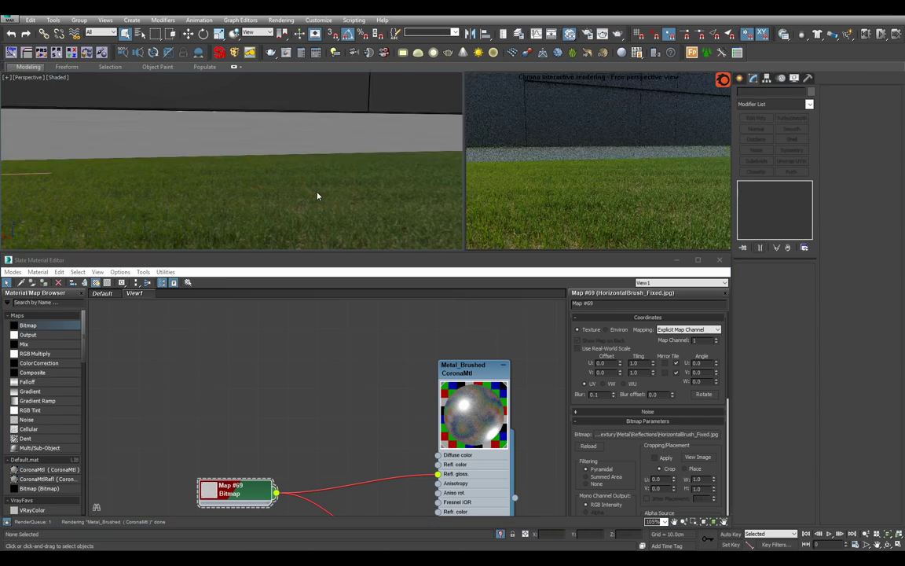
{"action": "middle_click_drag", "start_coordinate": [317, 195], "coordinate": [344, 204], "text": "alt"}
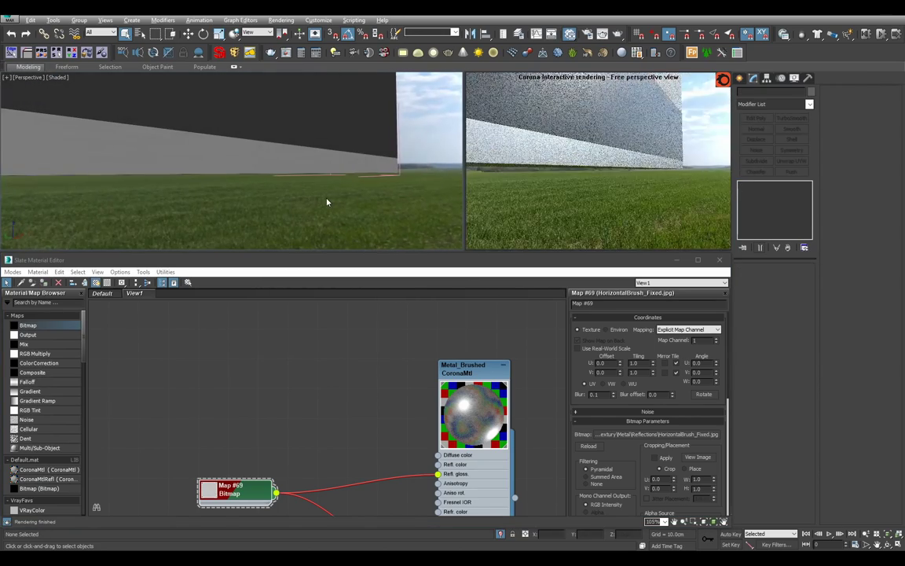
{"action": "middle_click_drag", "start_coordinate": [327, 202], "coordinate": [358, 198], "text": "alt"}
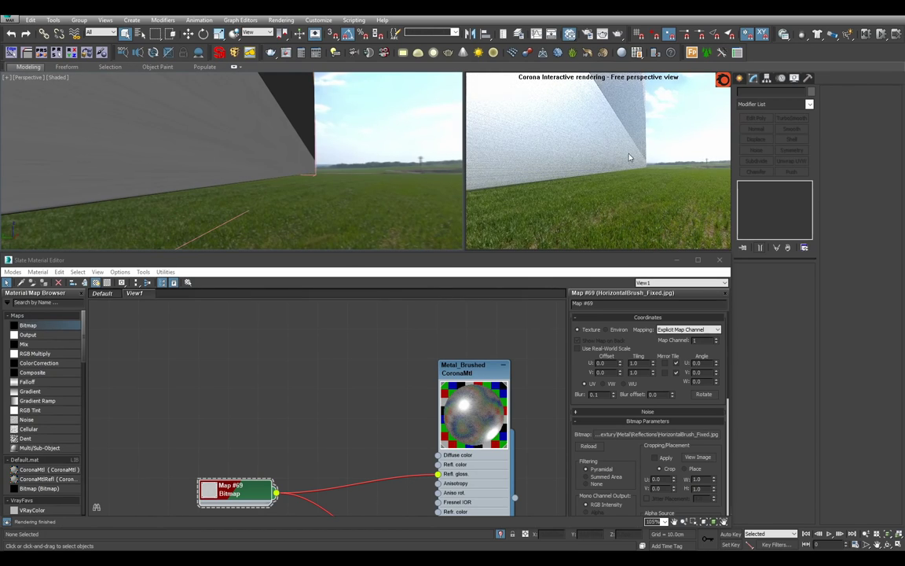
- Route the brush bitmap through a new Output map into Metal_Brushed's reflection color and set that map's RGB level to 1.5
{"action": "middle_click_drag", "start_coordinate": [460, 450], "coordinate": [473, 392]}
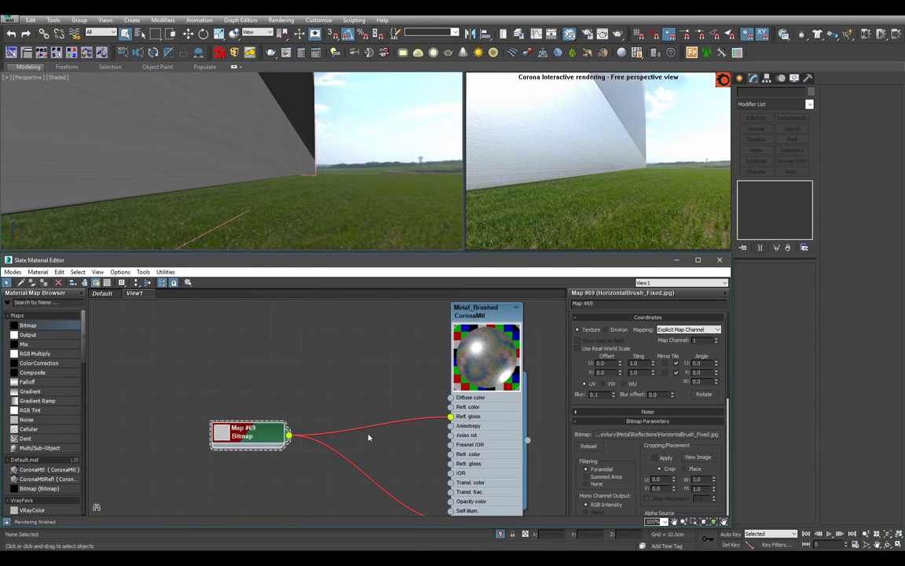
{"action": "left_click_drag", "start_coordinate": [259, 445], "coordinate": [271, 367]}
{"action": "mouse_move", "coordinate": [305, 396]}
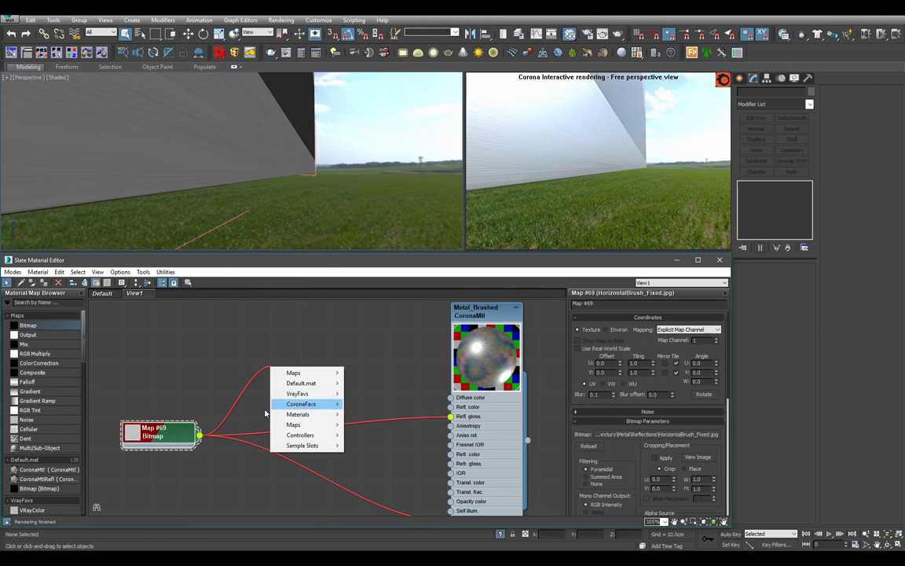
{"action": "mouse_move", "coordinate": [299, 373]}
{"action": "left_click", "coordinate": [357, 381]}
{"action": "left_click_drag", "start_coordinate": [457, 411], "coordinate": [456, 409]}
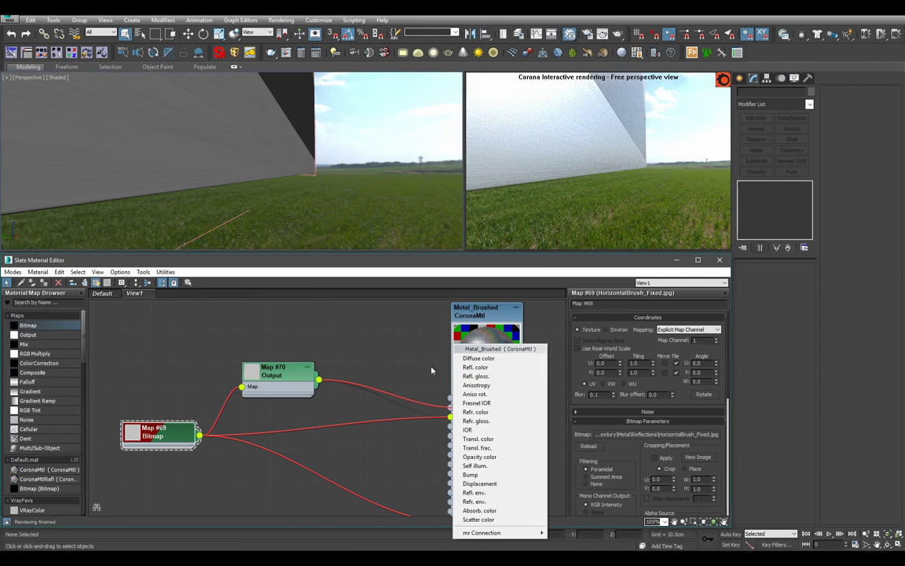
{"action": "left_click", "coordinate": [467, 370]}
{"action": "double_click", "coordinate": [281, 382]}
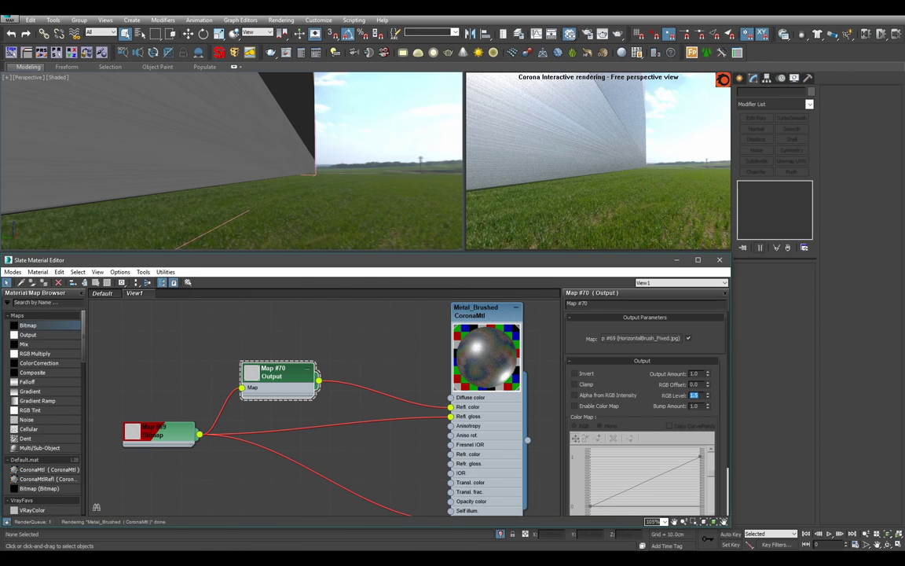
- Select the cooker hood beneath the upper cabinets
{"action": "scroll", "coordinate": [298, 168], "scroll_direction": "down", "scroll_amount": 5}
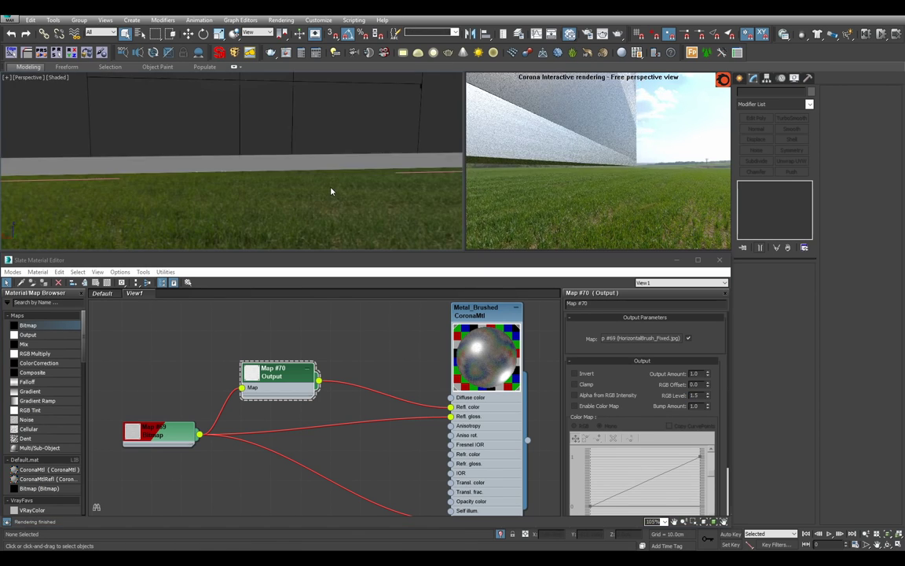
{"action": "scroll", "coordinate": [295, 186], "scroll_direction": "down", "scroll_amount": 3}
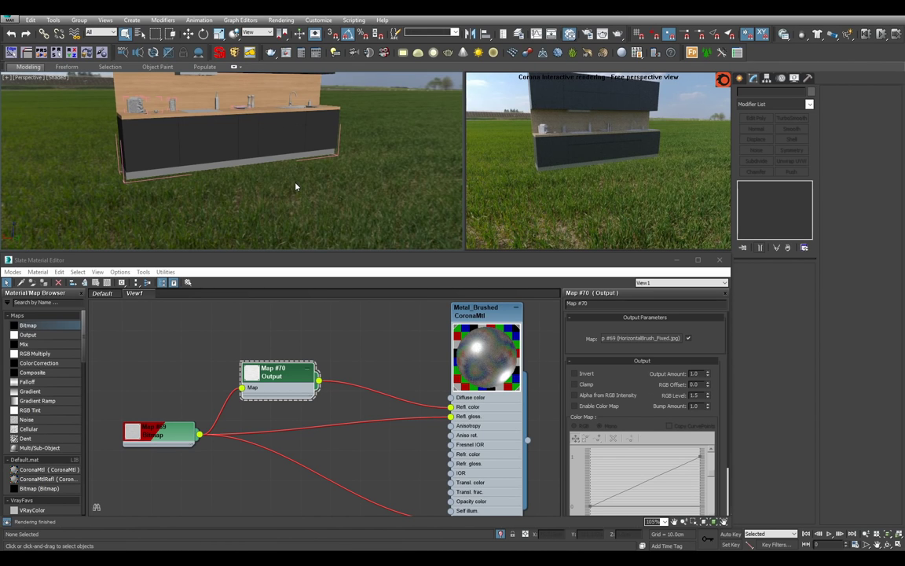
{"action": "scroll", "coordinate": [295, 186], "scroll_direction": "up", "scroll_amount": 6}
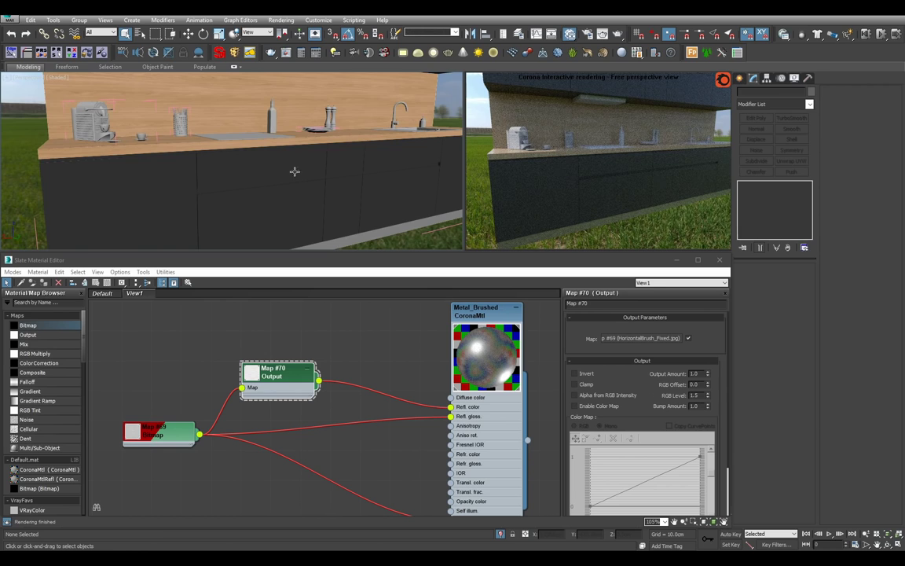
{"action": "middle_click_drag", "start_coordinate": [285, 151], "coordinate": [269, 181], "text": "alt"}
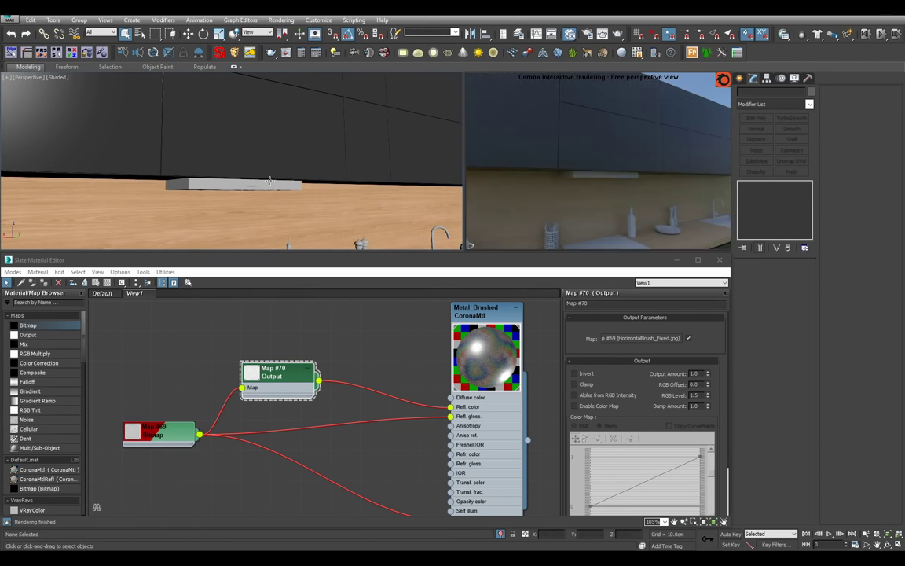
{"action": "middle_click_drag", "start_coordinate": [250, 184], "coordinate": [278, 173], "text": "alt"}
{"action": "left_click", "coordinate": [253, 167]}
- Examine the cooker hood's front and underside from several angles
{"action": "scroll", "coordinate": [255, 166], "scroll_direction": "up", "scroll_amount": 5}
{"action": "scroll", "coordinate": [279, 170], "scroll_direction": "down", "scroll_amount": 2}
{"action": "middle_click_drag", "start_coordinate": [410, 359], "coordinate": [382, 388]}
{"action": "middle_click_drag", "start_coordinate": [326, 170], "coordinate": [273, 215], "text": "alt"}
{"action": "scroll", "coordinate": [272, 215], "scroll_direction": "down", "scroll_amount": 4}
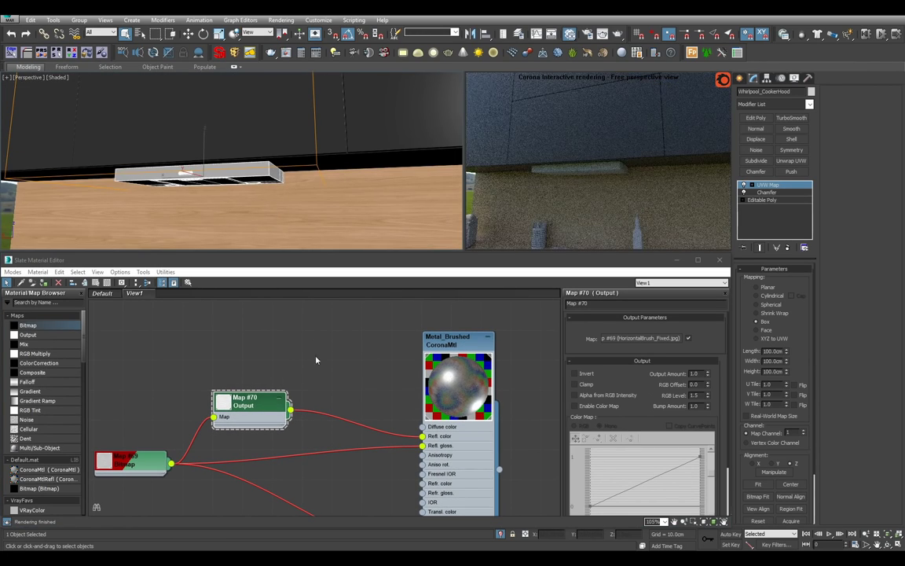
{"action": "key", "text": "shift+y"}
{"action": "key", "text": "shift+y"}
{"action": "key", "text": "shift+z"}
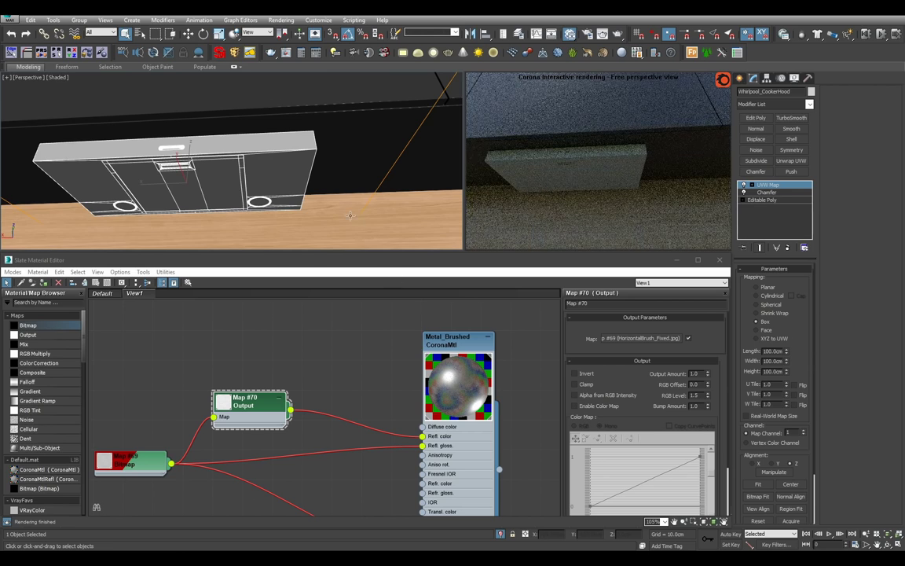
{"action": "middle_click_drag", "start_coordinate": [346, 213], "coordinate": [362, 205], "text": "alt"}
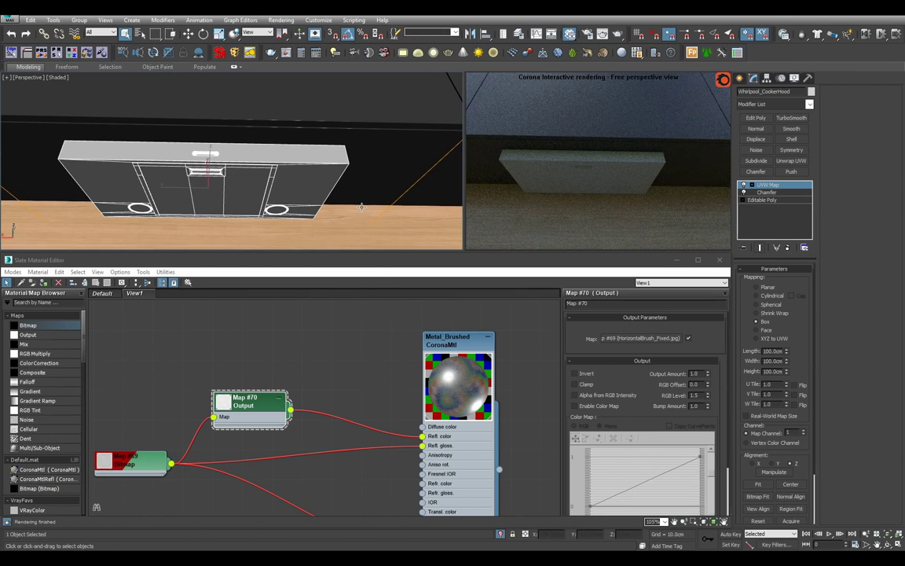
{"action": "key", "text": "shift+y"}
{"action": "key", "text": "shift+y"}
{"action": "key", "text": "shift+y"}
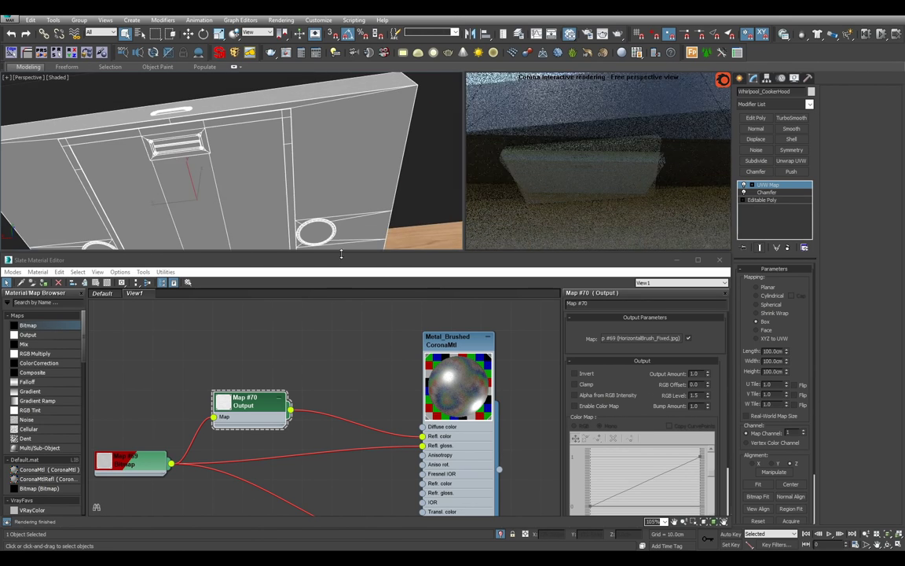
{"action": "mouse_move", "coordinate": [255, 135]}
{"action": "middle_mouse_down", "text": "alt"}
{"action": "mouse_move", "coordinate": [280, 146]}
{"action": "mouse_move", "coordinate": [253, 204]}
{"action": "middle_mouse_up", "text": "alt"}
{"action": "scroll", "coordinate": [252, 204], "scroll_direction": "down", "scroll_amount": 3}
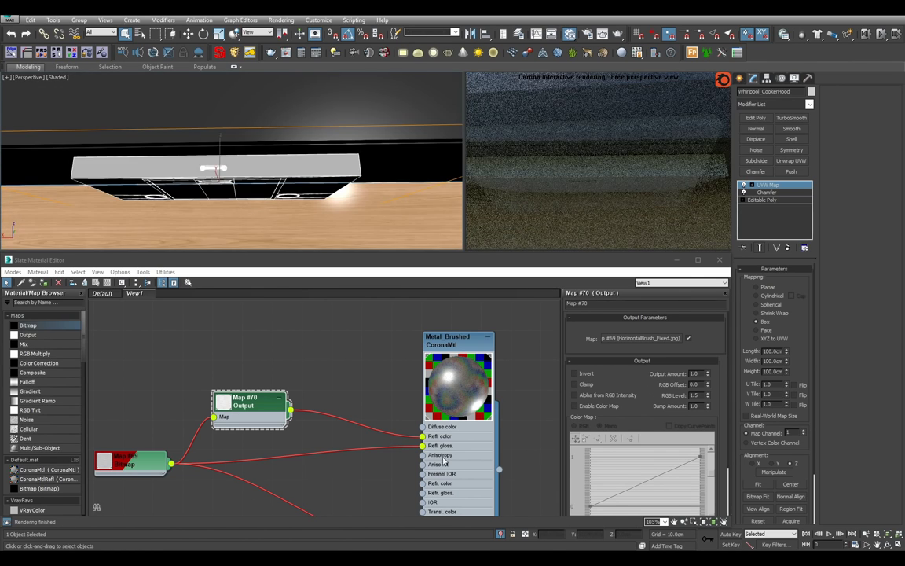
- Assign the Metal_Brushed material to the cooker hood and step back through the earlier views of it
{"action": "left_click", "coordinate": [450, 341]}
{"action": "left_click", "coordinate": [108, 283]}
{"action": "key", "text": "shift+z"}
{"action": "key", "text": "shift+z"}
{"action": "key", "text": "shift+z"}
{"action": "key", "text": "shift+z"}
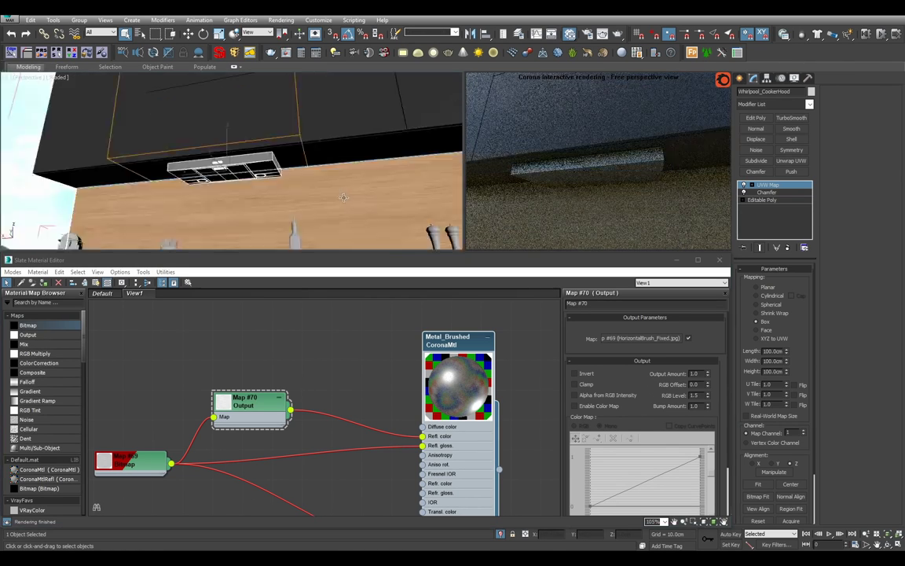
{"action": "key", "text": "shift+z"}
{"action": "key", "text": "shift+z"}
{"action": "key", "text": "shift+z"}
{"action": "key", "text": "shift+z"}
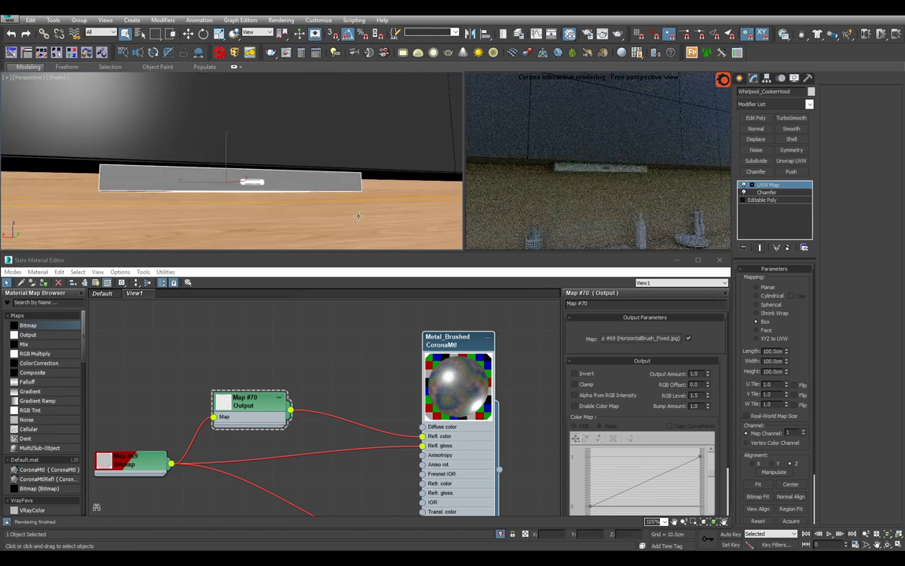
- Collapse the cooker hood's modifiers into an Editable Poly and activate the uniform scale tool
{"action": "key", "text": "w"}
{"action": "key", "text": "r"}
{"action": "left_click_drag", "start_coordinate": [224, 103], "coordinate": [247, 134]}
{"action": "middle_click_drag", "start_coordinate": [236, 188], "coordinate": [453, 234], "text": "alt"}
{"action": "key", "text": "shift+z"}
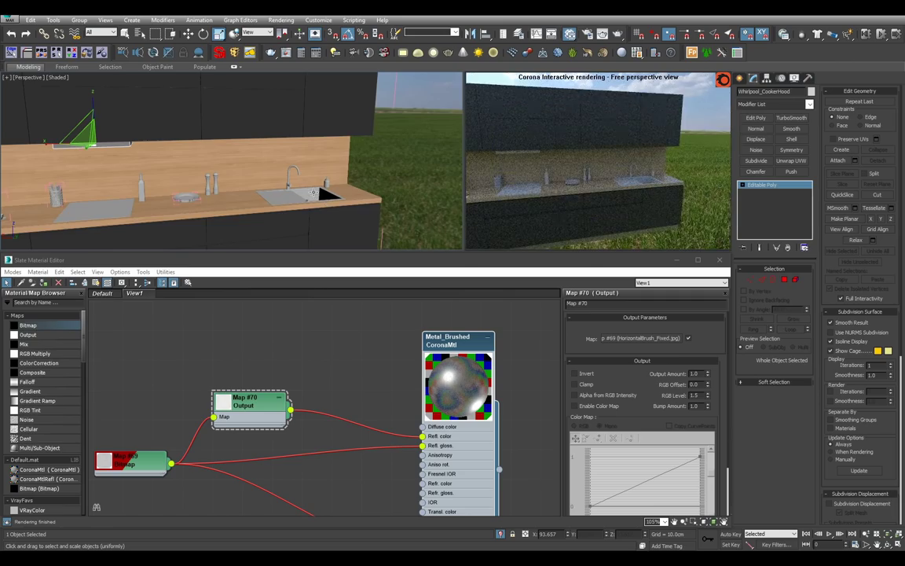
- Select the sink on the countertop and frame it in the perspective view
{"action": "scroll", "coordinate": [314, 192], "scroll_direction": "up", "scroll_amount": 3}
{"action": "left_click", "coordinate": [314, 202]}
{"action": "key", "text": "z"}
- Examine the sink's basin, drainer and faucet from several angles
{"action": "mouse_move", "coordinate": [323, 204]}
{"action": "middle_mouse_down", "text": "alt"}
{"action": "mouse_move", "coordinate": [302, 183]}
{"action": "mouse_move", "coordinate": [334, 233]}
{"action": "mouse_move", "coordinate": [304, 206]}
{"action": "mouse_move", "coordinate": [318, 194]}
{"action": "middle_mouse_up", "text": "alt"}
{"action": "scroll", "coordinate": [320, 208], "scroll_direction": "up", "scroll_amount": 2}
{"action": "scroll", "coordinate": [321, 208], "scroll_direction": "down", "scroll_amount": 2}
{"action": "scroll", "coordinate": [318, 194], "scroll_direction": "down", "scroll_amount": 3}
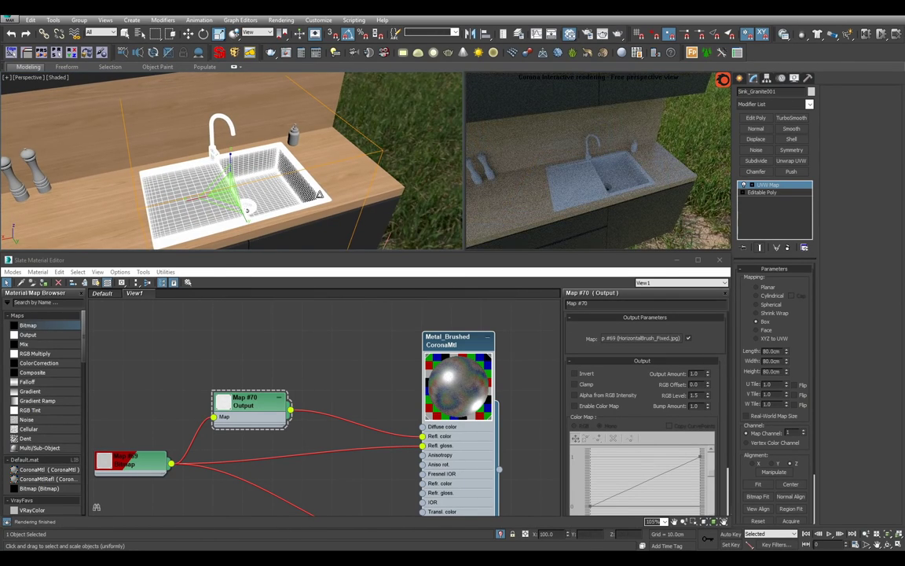
{"action": "middle_click_drag", "start_coordinate": [313, 191], "coordinate": [247, 114], "text": "alt"}
{"action": "scroll", "coordinate": [309, 195], "scroll_direction": "up", "scroll_amount": 2}
{"action": "scroll", "coordinate": [282, 164], "scroll_direction": "up", "scroll_amount": 3}
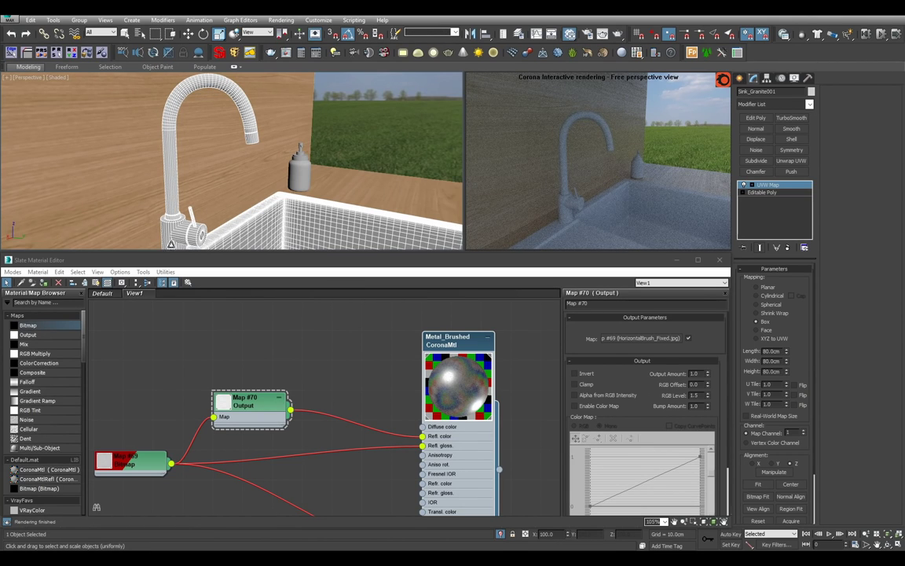
{"action": "middle_click_drag", "start_coordinate": [171, 242], "coordinate": [162, 236], "text": "alt"}
{"action": "middle_click_drag", "start_coordinate": [420, 227], "coordinate": [312, 202], "text": "alt"}
{"action": "scroll", "coordinate": [202, 192], "scroll_direction": "up", "scroll_amount": 4}
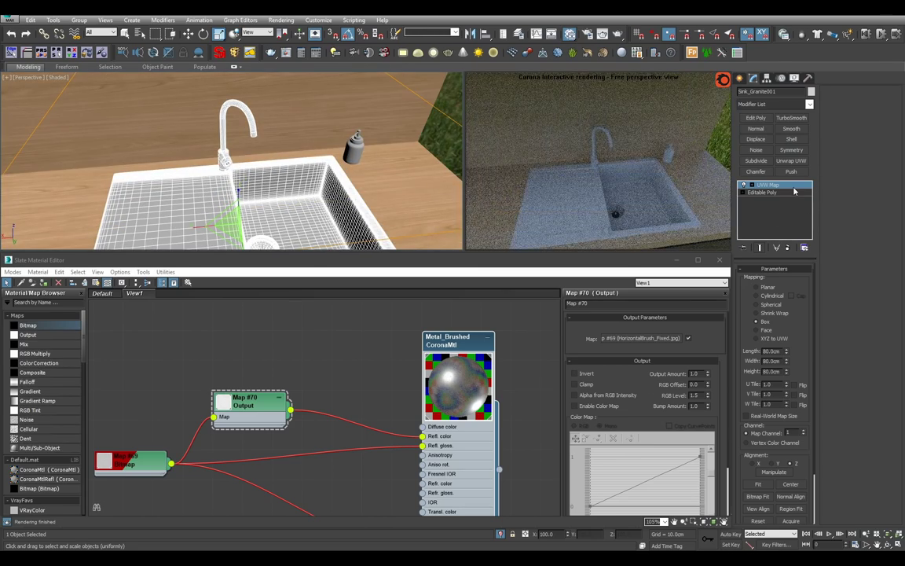
{"action": "key", "text": "z"}
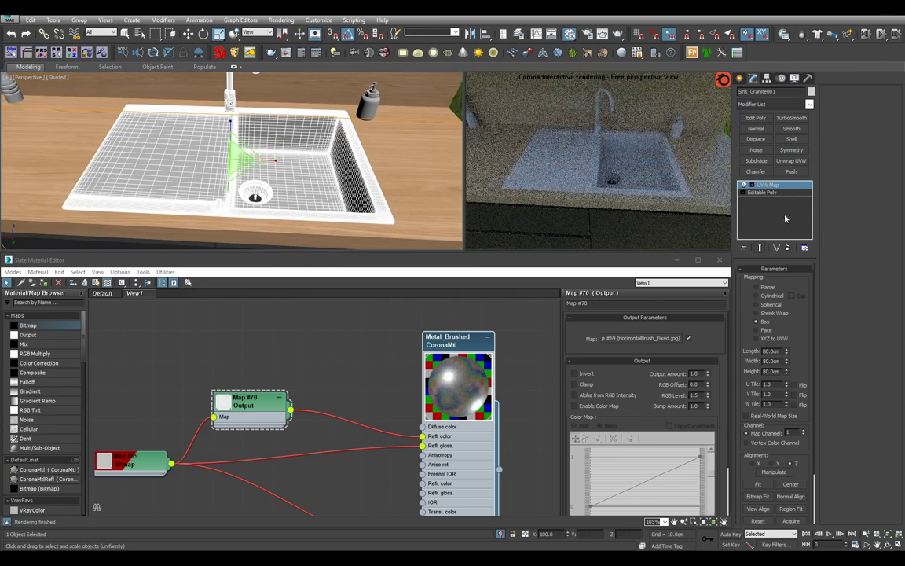
{"action": "middle_click_drag", "start_coordinate": [344, 172], "coordinate": [387, 186], "text": "alt"}
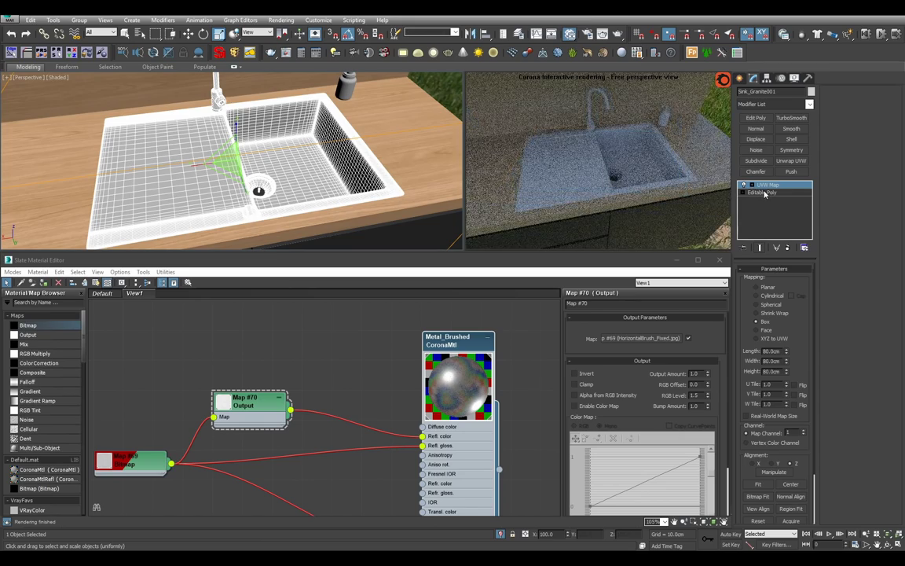
- Remove the sink's UVW Map modifier and, at polygon level, select the polygons with material ID 2
{"action": "left_click", "coordinate": [787, 248]}
{"action": "key", "text": "4"}
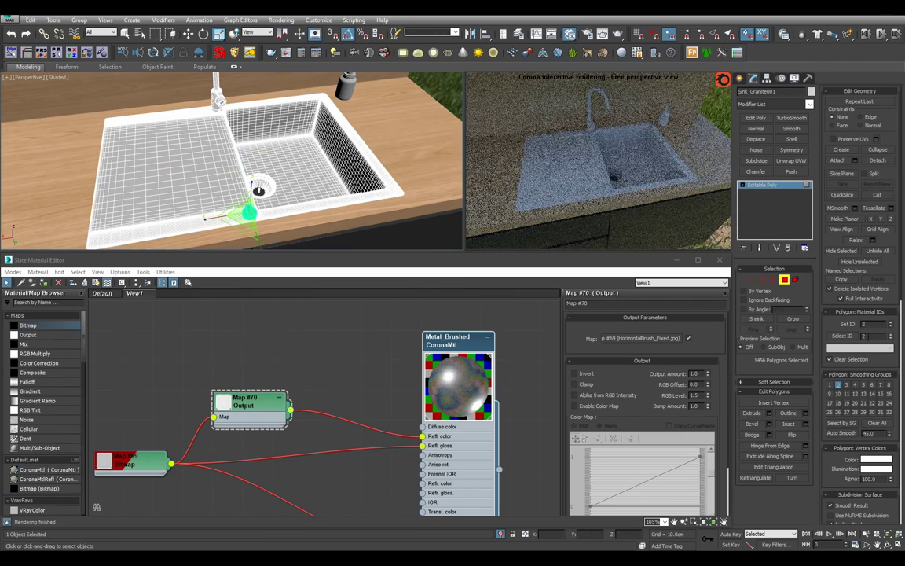
{"action": "key", "text": "ctrl+a"}
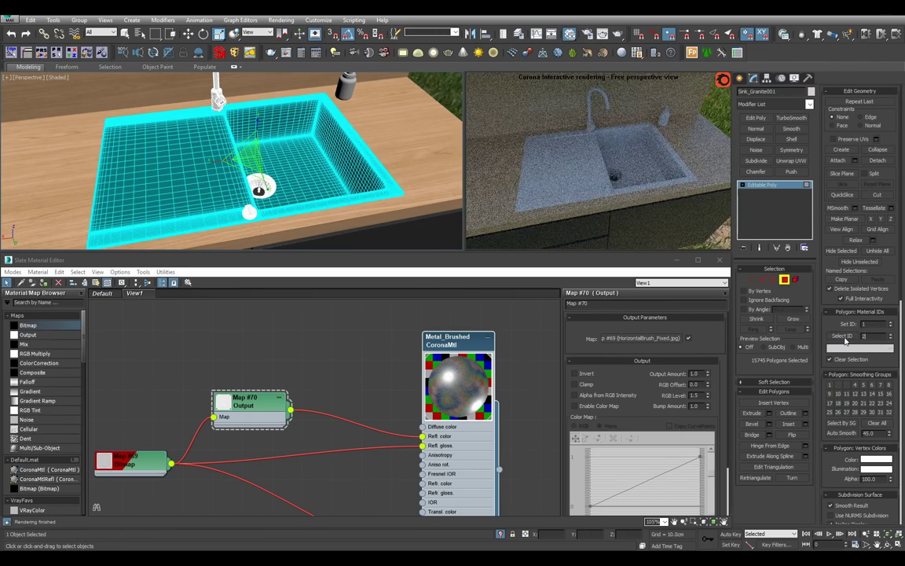
{"action": "left_click", "coordinate": [845, 338]}
{"action": "scroll", "coordinate": [338, 188], "scroll_direction": "down", "scroll_amount": 3}
{"action": "middle_click_drag", "start_coordinate": [252, 184], "coordinate": [289, 166], "text": "alt"}
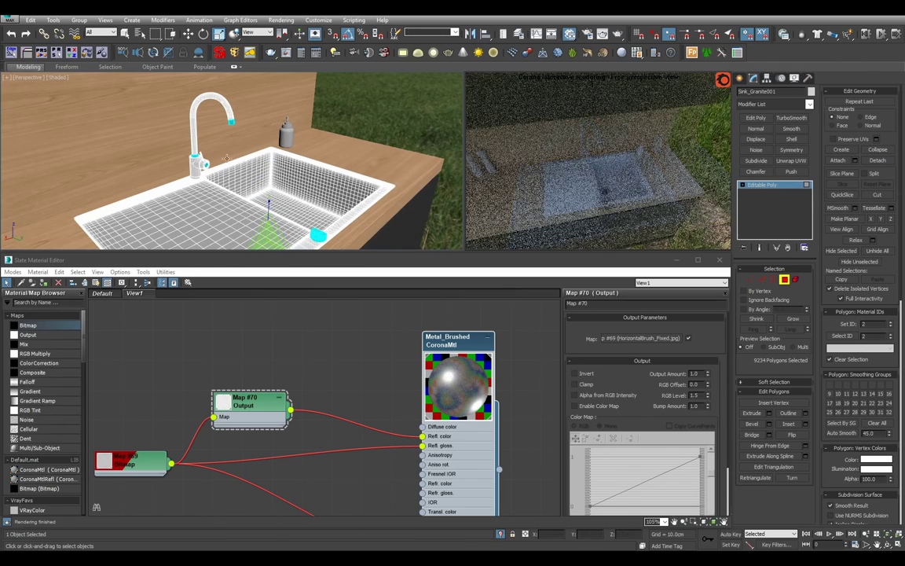
- Select the sink's polygons with material ID 3 and exit polygon level
{"action": "left_click", "coordinate": [840, 337]}
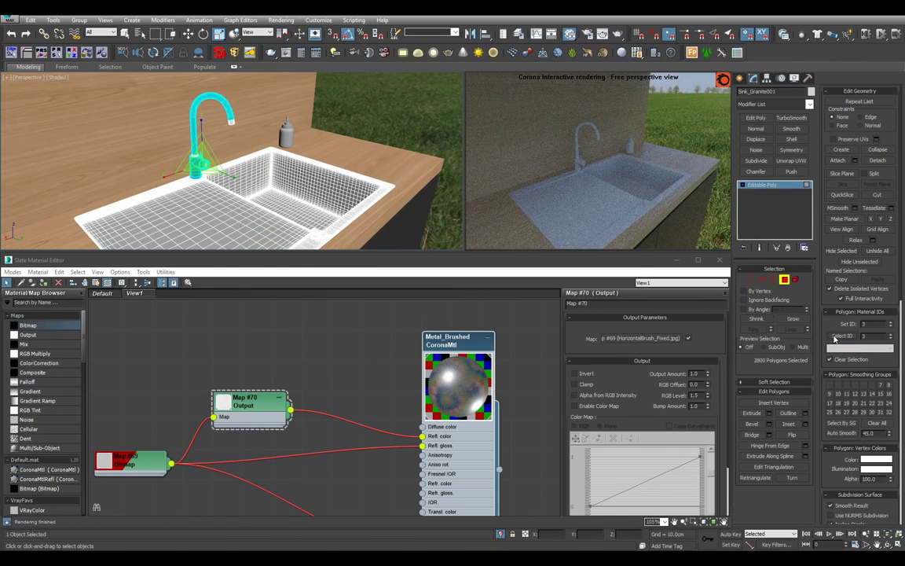
{"action": "left_click", "coordinate": [783, 190]}
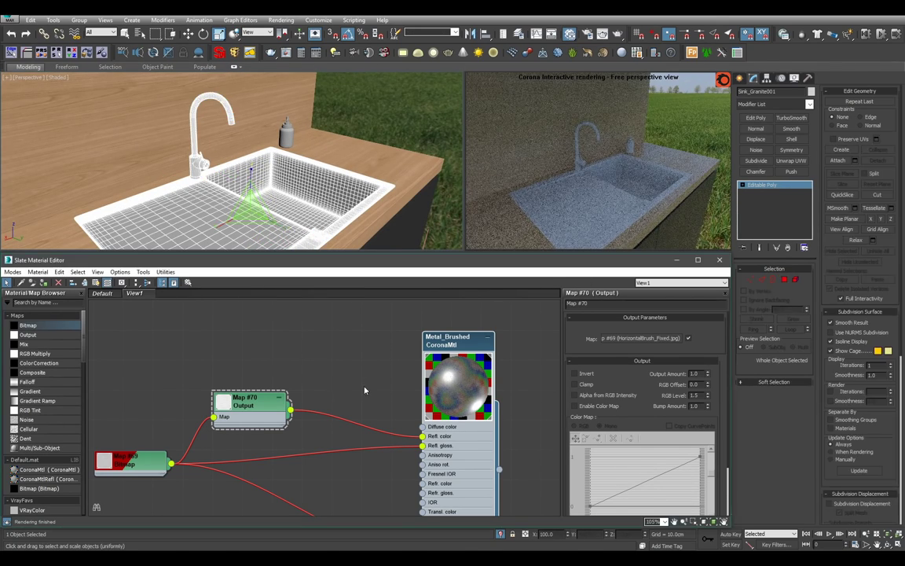
- Hide the unused slots of the Metal_Brushed node and rearrange its connected map nodes more compactly
{"action": "scroll", "coordinate": [327, 350], "scroll_direction": "down", "scroll_amount": 5}
{"action": "scroll", "coordinate": [419, 422], "scroll_direction": "up", "scroll_amount": 3}
{"action": "left_click", "coordinate": [437, 423]}
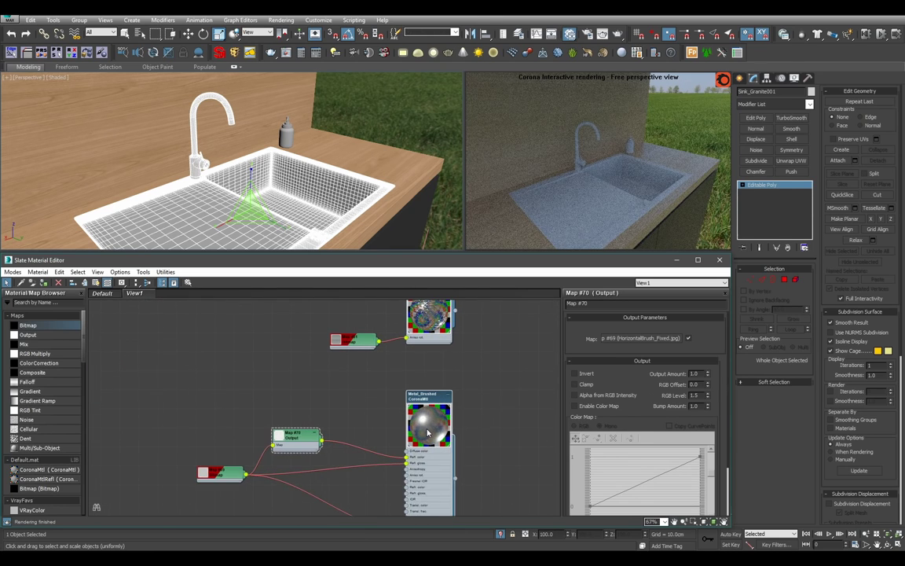
{"action": "key", "text": "h"}
{"action": "left_click_drag", "start_coordinate": [438, 422], "coordinate": [438, 385]}
{"action": "key", "text": "c"}
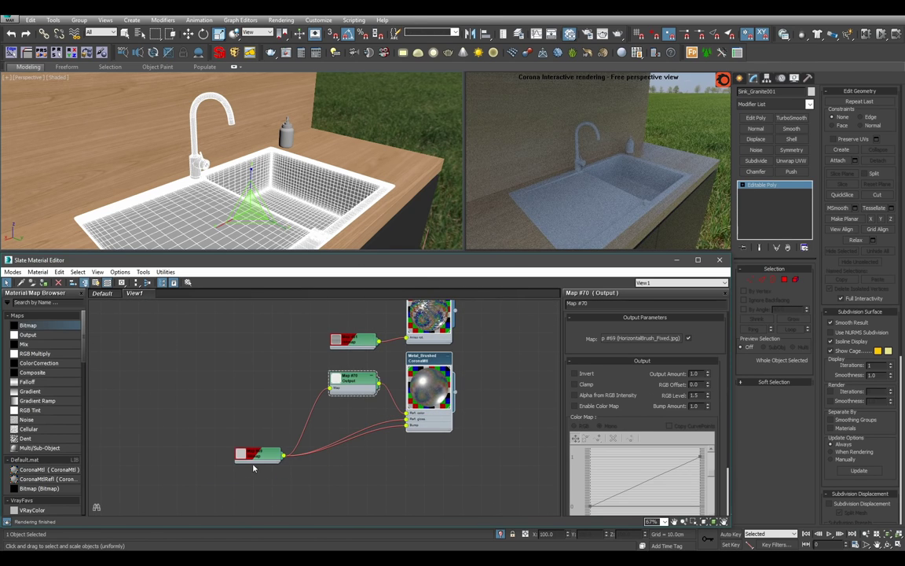
{"action": "left_click_drag", "start_coordinate": [255, 462], "coordinate": [256, 422]}
- Isolate the sink from the rest of the kitchen and activate the plain selection tool
{"action": "middle_click_drag", "start_coordinate": [392, 189], "coordinate": [285, 183], "text": "alt"}
{"action": "scroll", "coordinate": [320, 177], "scroll_direction": "down", "scroll_amount": 2}
{"action": "scroll", "coordinate": [285, 183], "scroll_direction": "down", "scroll_amount": 3}
{"action": "key", "text": "alt+q"}
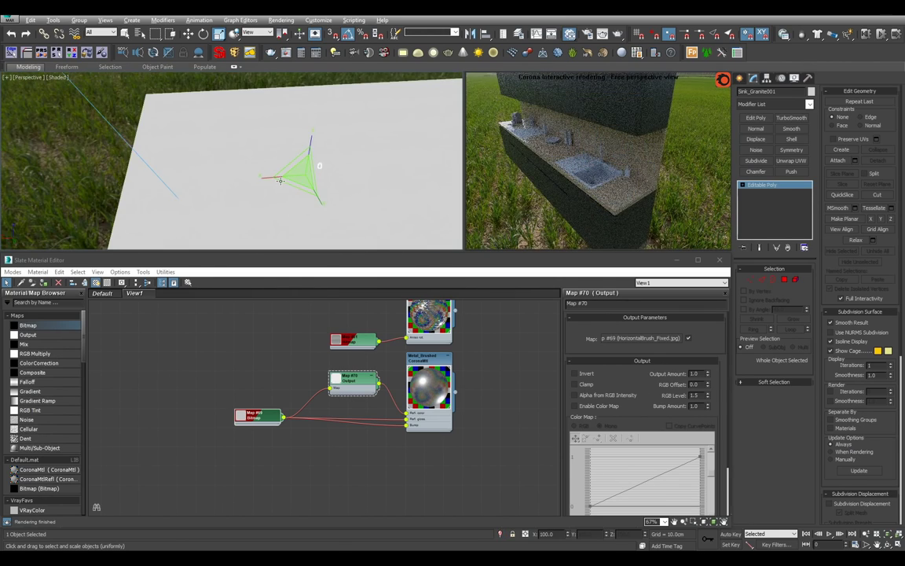
{"action": "scroll", "coordinate": [281, 183], "scroll_direction": "down", "scroll_amount": 5}
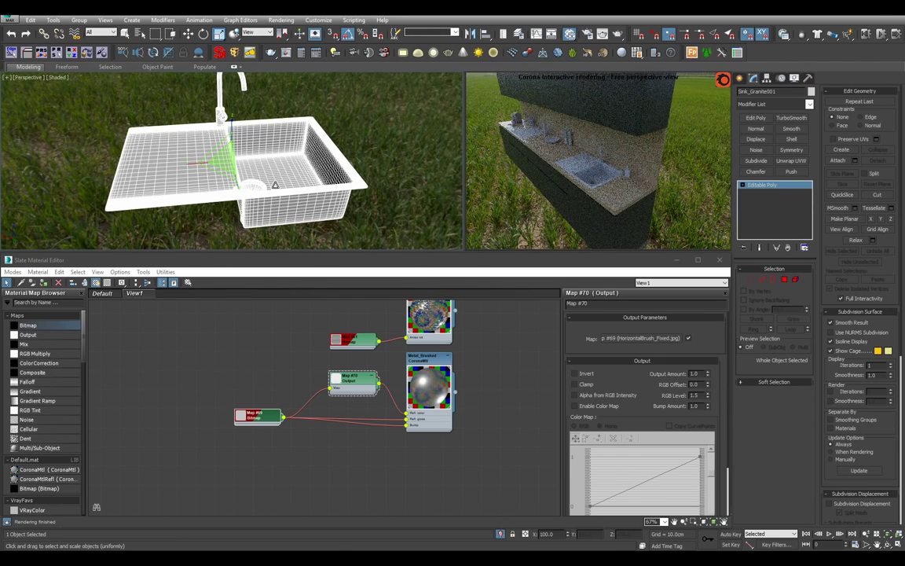
{"action": "key", "text": "q"}
{"action": "middle_click_drag", "start_coordinate": [275, 186], "coordinate": [266, 202], "text": "alt"}
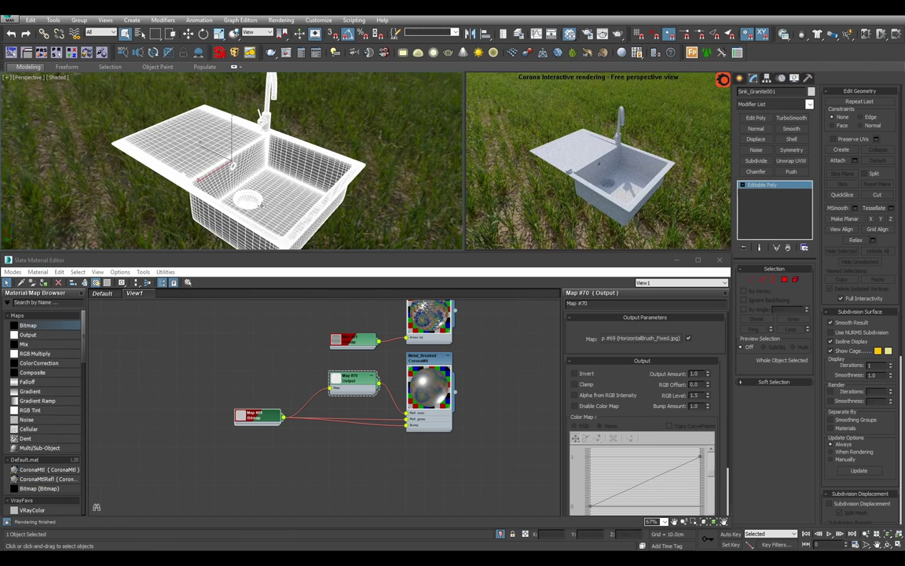
- Create a CoronaMtl in free space between the existing material nodes, name it Granite_Black and enlarge its preview
{"action": "middle_click_drag", "start_coordinate": [163, 338], "coordinate": [313, 400]}
{"action": "scroll", "coordinate": [312, 400], "scroll_direction": "down", "scroll_amount": 4}
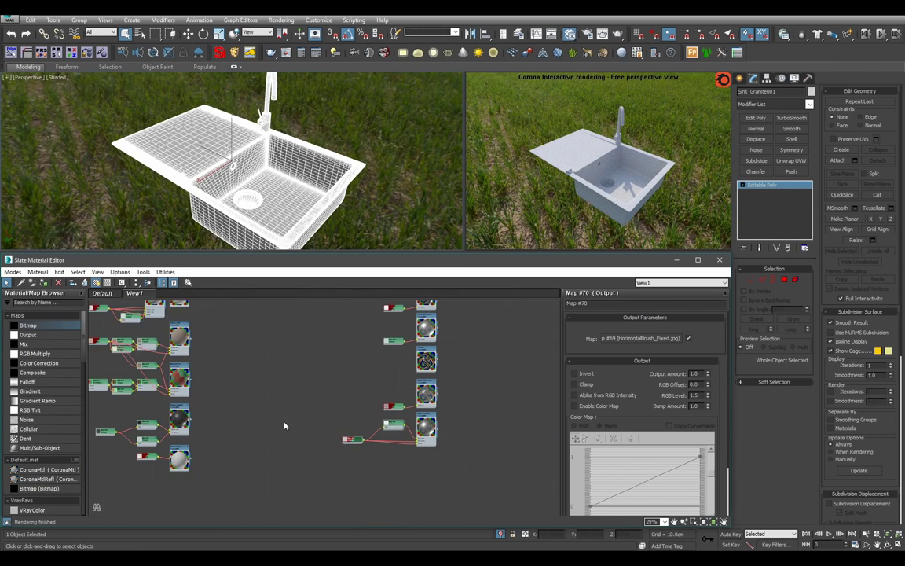
{"action": "scroll", "coordinate": [142, 458], "scroll_direction": "up", "scroll_amount": 2}
{"action": "middle_click_drag", "start_coordinate": [142, 457], "coordinate": [72, 510]}
{"action": "left_click_drag", "start_coordinate": [70, 471], "coordinate": [370, 369]}
{"action": "scroll", "coordinate": [372, 382], "scroll_direction": "up", "scroll_amount": 2}
{"action": "double_click", "coordinate": [375, 381]}
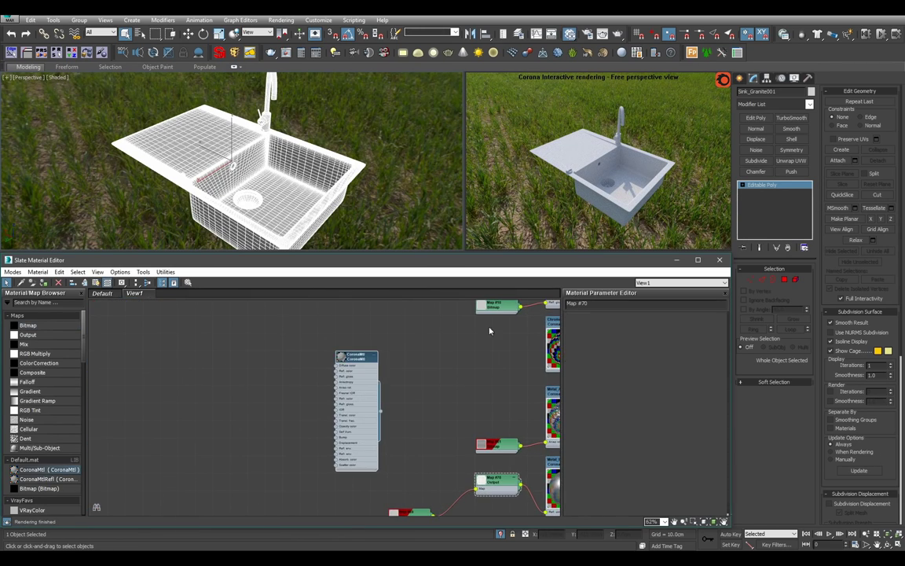
{"action": "left_click", "coordinate": [605, 305]}
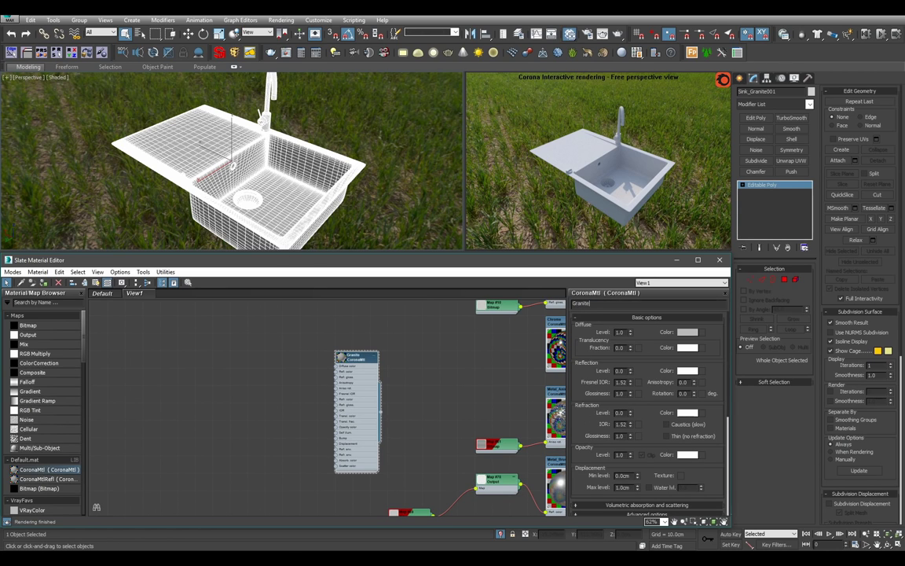
{"action": "scroll", "coordinate": [291, 346], "scroll_direction": "up", "scroll_amount": 2}
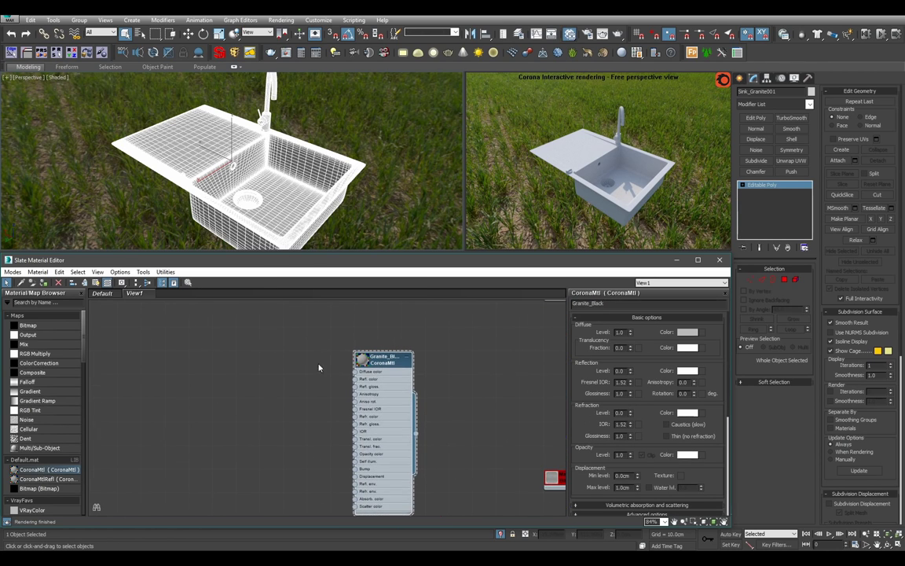
{"action": "left_click", "coordinate": [362, 359]}
- Add a Bitmap map that loads Granite.jpg from the Marble texture folder and set its blur to 0.1
{"action": "left_click_drag", "start_coordinate": [67, 326], "coordinate": [213, 327]}
{"action": "left_click", "coordinate": [200, 44]}
{"action": "left_click", "coordinate": [200, 44]}
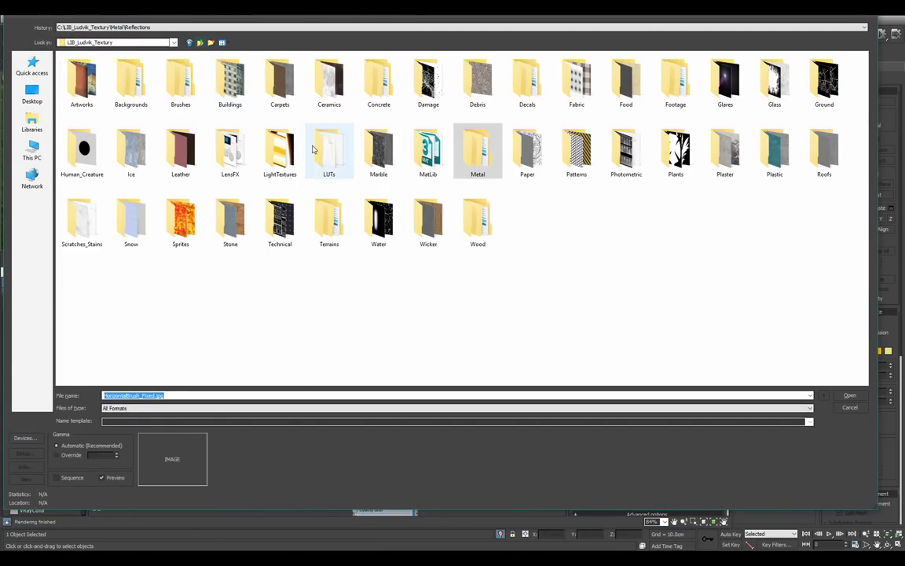
{"action": "double_click", "coordinate": [398, 153]}
{"action": "scroll", "coordinate": [393, 186], "scroll_direction": "down", "scroll_amount": 5}
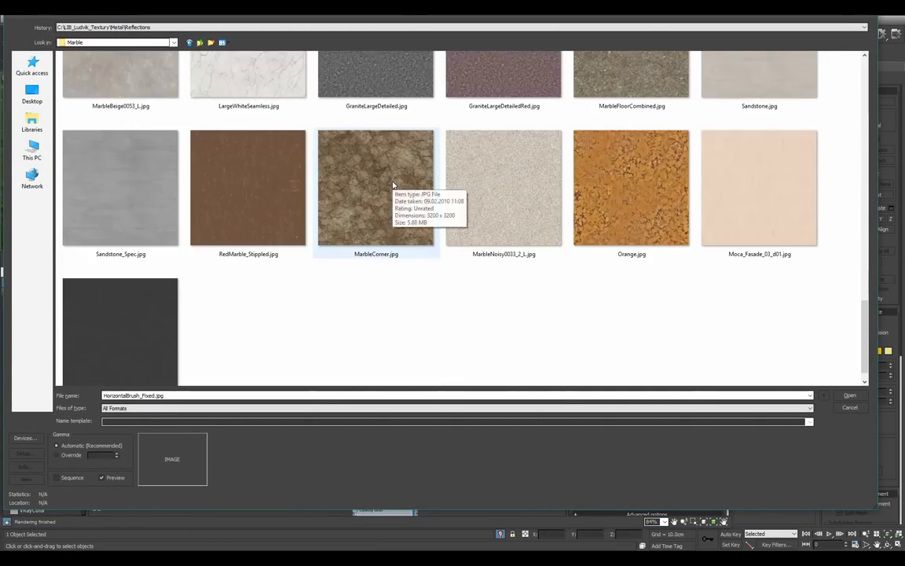
{"action": "scroll", "coordinate": [394, 186], "scroll_direction": "up", "scroll_amount": 3}
{"action": "scroll", "coordinate": [393, 185], "scroll_direction": "down", "scroll_amount": 4}
{"action": "double_click", "coordinate": [149, 302]}
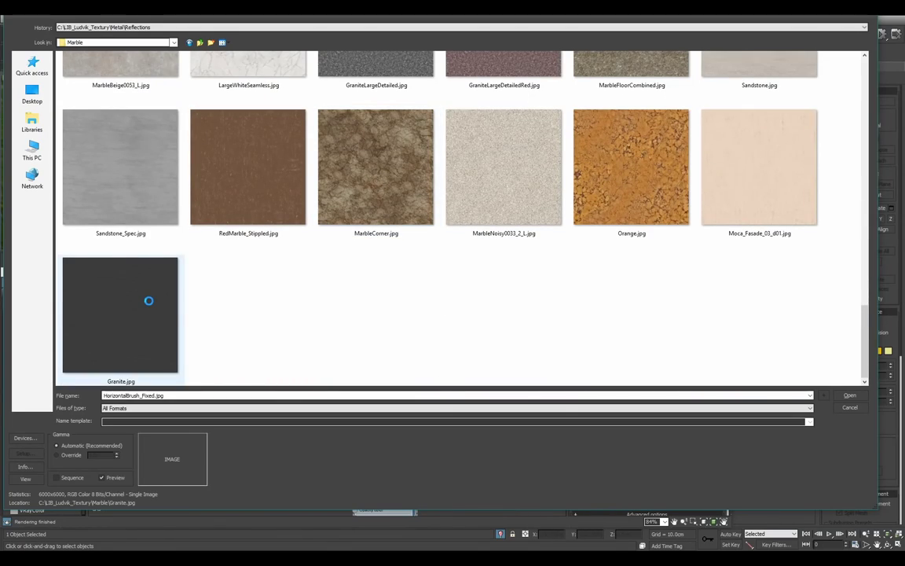
{"action": "double_click", "coordinate": [149, 303]}
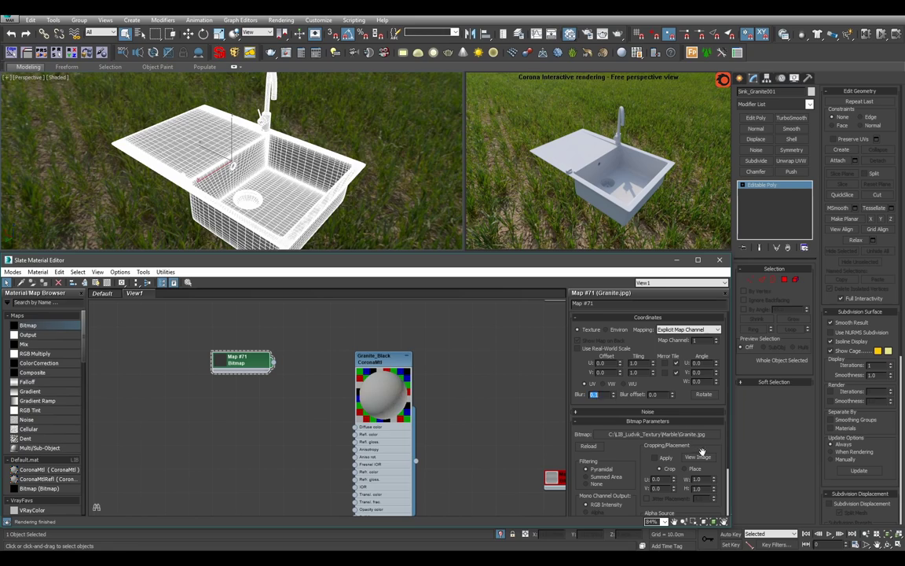
- Preview the granite image, connect its bitmap to Granite_Black's diffuse color and assign the material to the sink
{"action": "left_click", "coordinate": [702, 456]}
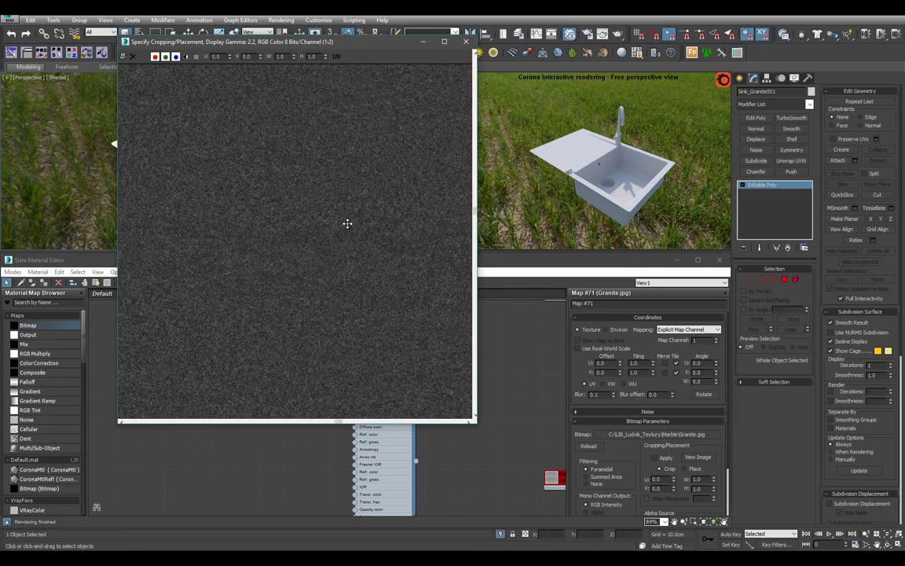
{"action": "scroll", "coordinate": [347, 223], "scroll_direction": "up", "scroll_amount": 1}
{"action": "left_click", "coordinate": [466, 42]}
{"action": "scroll", "coordinate": [390, 357], "scroll_direction": "up", "scroll_amount": 1}
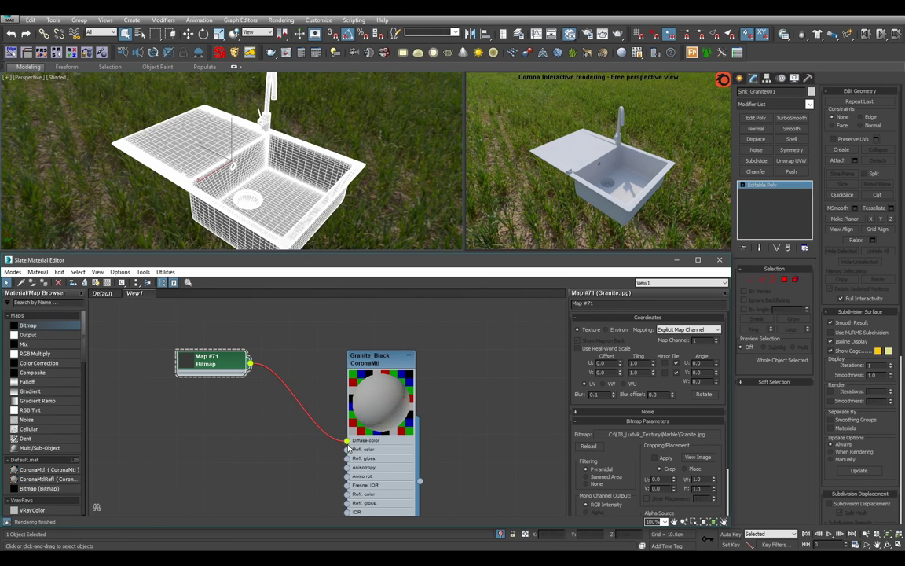
{"action": "left_click_drag", "start_coordinate": [348, 447], "coordinate": [347, 441]}
{"action": "scroll", "coordinate": [314, 433], "scroll_direction": "up", "scroll_amount": 1}
{"action": "middle_click_drag", "start_coordinate": [314, 433], "coordinate": [345, 413]}
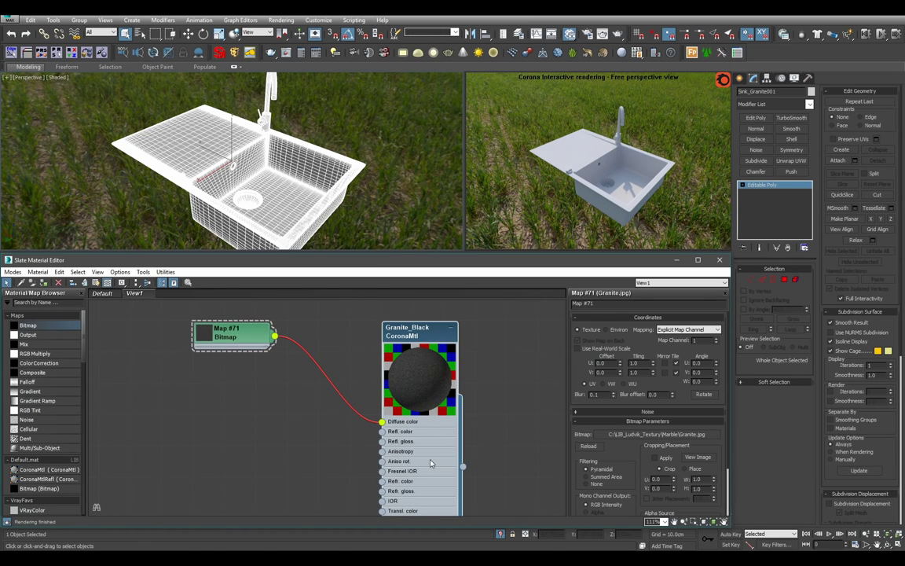
{"action": "scroll", "coordinate": [409, 452], "scroll_direction": "down", "scroll_amount": 1}
- Create a Multi/Sub-Object material named Granite_Sink with three sub-materials and assign it to the sink
{"action": "scroll", "coordinate": [409, 401], "scroll_direction": "down", "scroll_amount": 6}
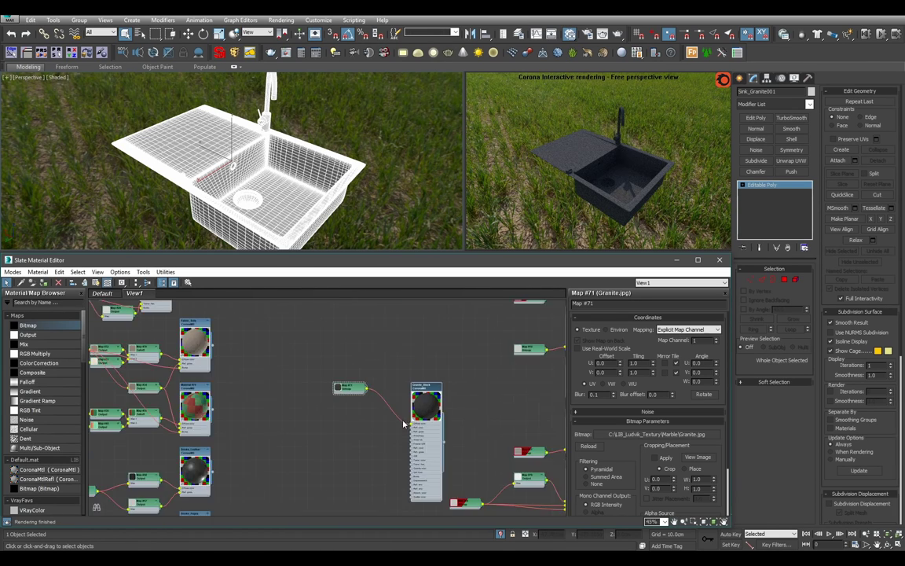
{"action": "left_click_drag", "start_coordinate": [58, 450], "coordinate": [390, 384]}
{"action": "double_click", "coordinate": [391, 389]}
{"action": "left_click_drag", "start_coordinate": [605, 303], "coordinate": [575, 302]}
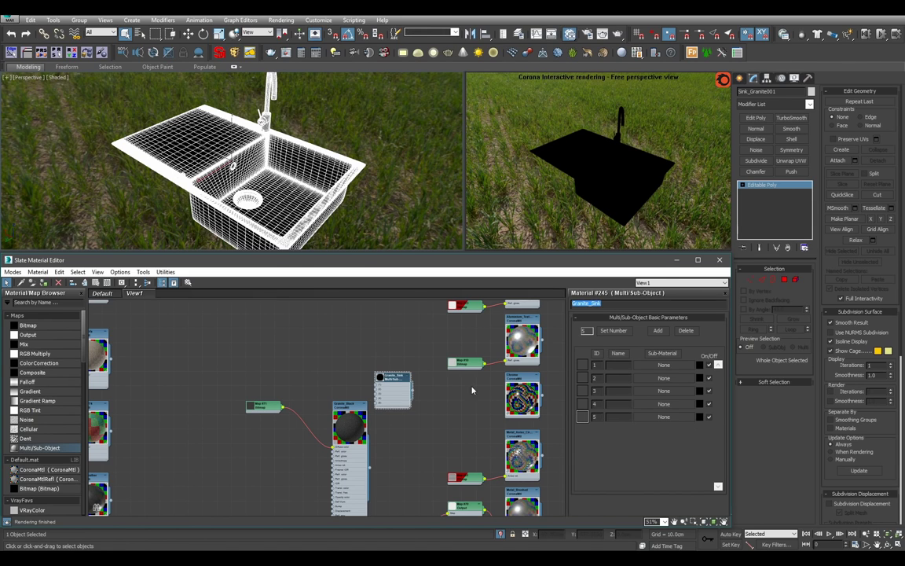
{"action": "left_click", "coordinate": [614, 330]}
{"action": "type", "text": "3"}
{"action": "key", "text": "Return"}
- Connect Granite_Black to the first slot of Granite_Sink and set Granite_Black's reflection level to 1.0
{"action": "left_click_drag", "start_coordinate": [359, 467], "coordinate": [375, 383]}
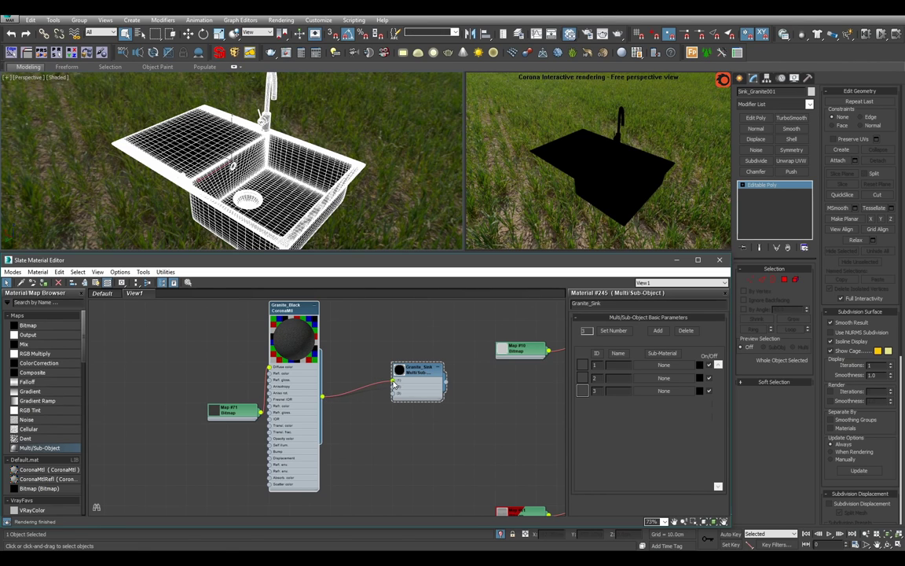
{"action": "scroll", "coordinate": [386, 423], "scroll_direction": "up", "scroll_amount": 3}
{"action": "double_click", "coordinate": [337, 387]}
{"action": "left_click_drag", "start_coordinate": [283, 461], "coordinate": [209, 410]}
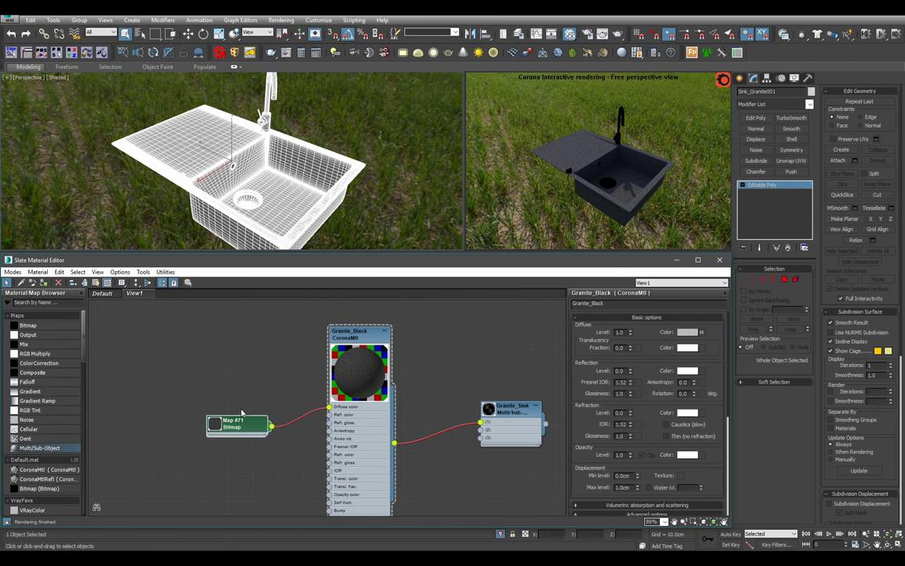
{"action": "scroll", "coordinate": [606, 376], "scroll_direction": "up", "scroll_amount": 1}
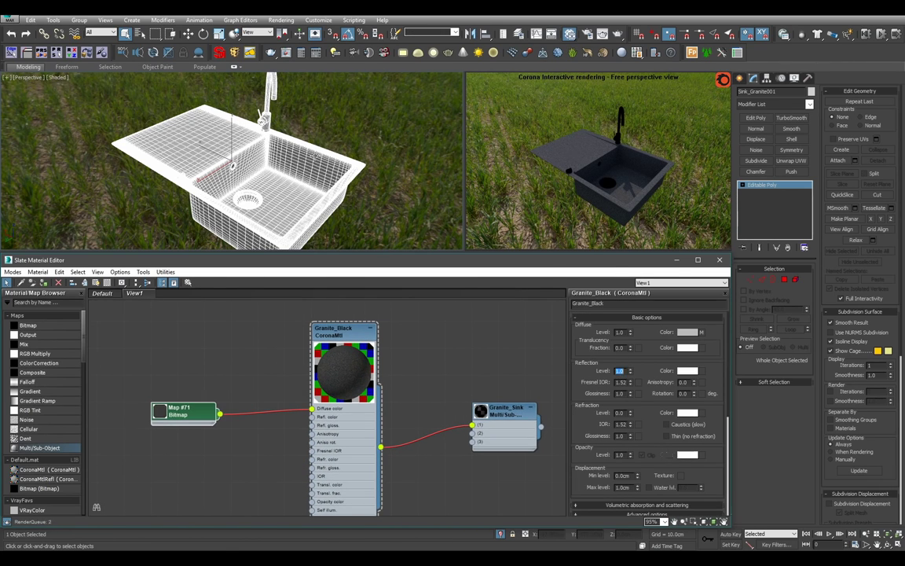
{"action": "scroll", "coordinate": [303, 153], "scroll_direction": "up", "scroll_amount": 2}
{"action": "middle_click_drag", "start_coordinate": [315, 156], "coordinate": [252, 122], "text": "alt"}
{"action": "scroll", "coordinate": [272, 145], "scroll_direction": "up", "scroll_amount": 2}
- Add an Output map fed by the granite bitmap and connect it to Granite_Black's reflection glossiness
{"action": "middle_click_drag", "start_coordinate": [201, 388], "coordinate": [267, 349]}
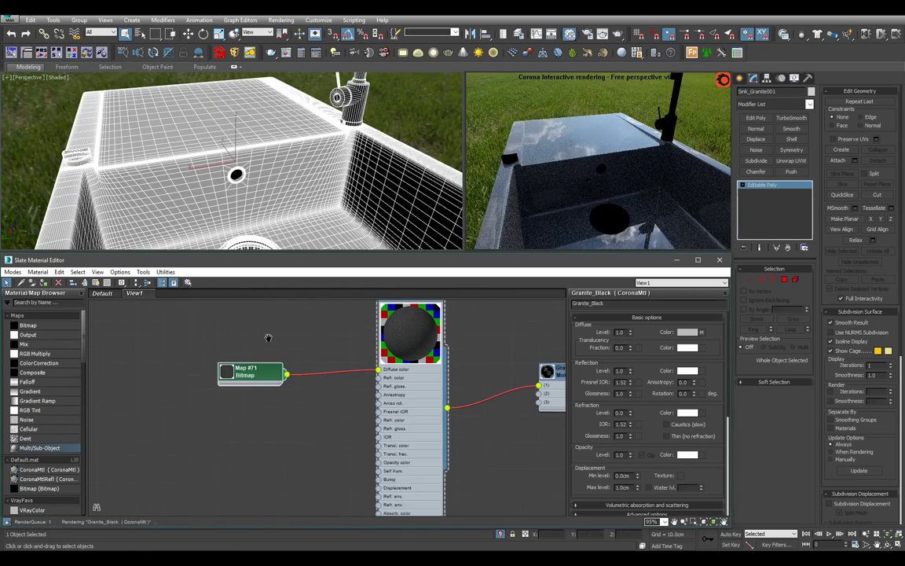
{"action": "scroll", "coordinate": [267, 349], "scroll_direction": "up", "scroll_amount": 1}
{"action": "left_click_drag", "start_coordinate": [275, 374], "coordinate": [220, 393]}
{"action": "mouse_move", "coordinate": [252, 399]}
{"action": "left_click", "coordinate": [306, 407]}
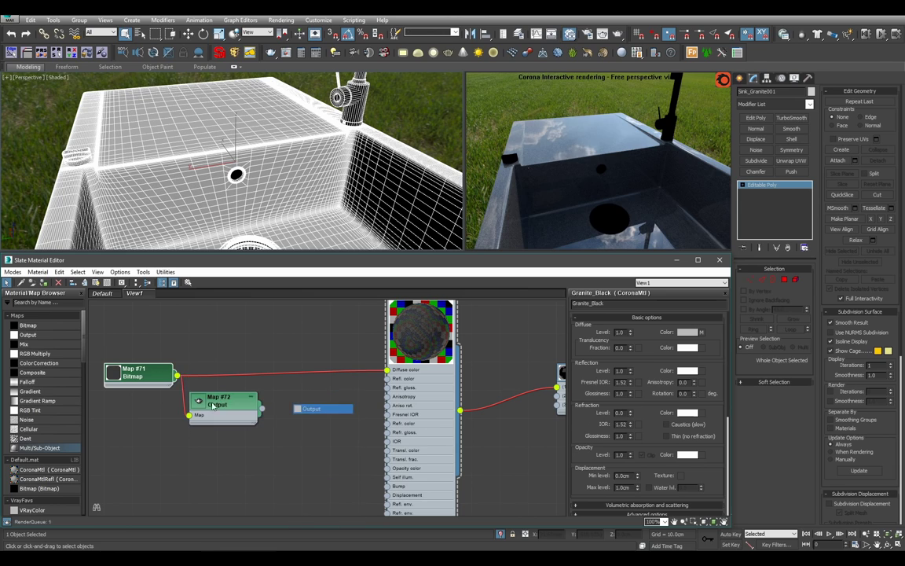
{"action": "double_click", "coordinate": [203, 407]}
{"action": "double_click", "coordinate": [237, 430]}
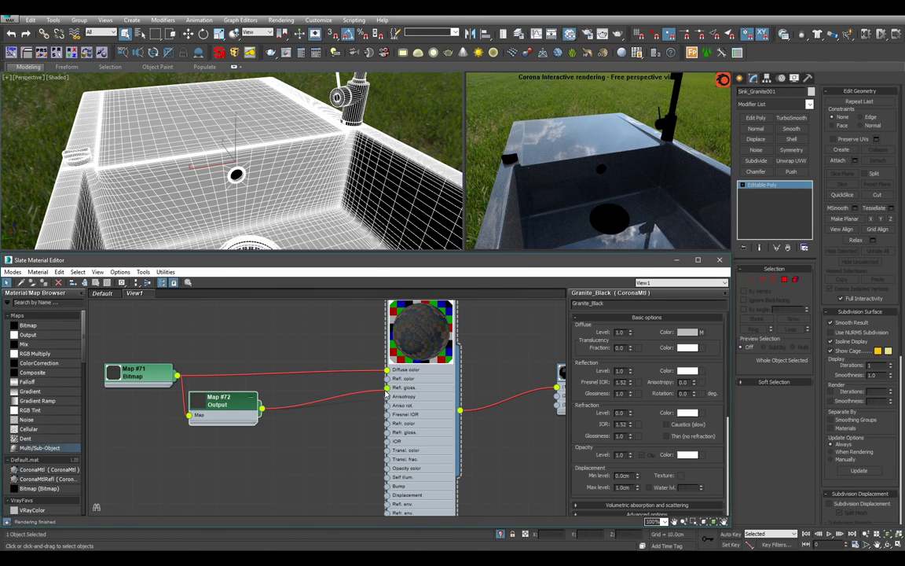
- Tune the Output map's RGB Level against the interactive render, trying 6.0 and 8.0 and finishing at 9.0
{"action": "left_click_drag", "start_coordinate": [228, 401], "coordinate": [257, 401]}
{"action": "double_click", "coordinate": [255, 401]}
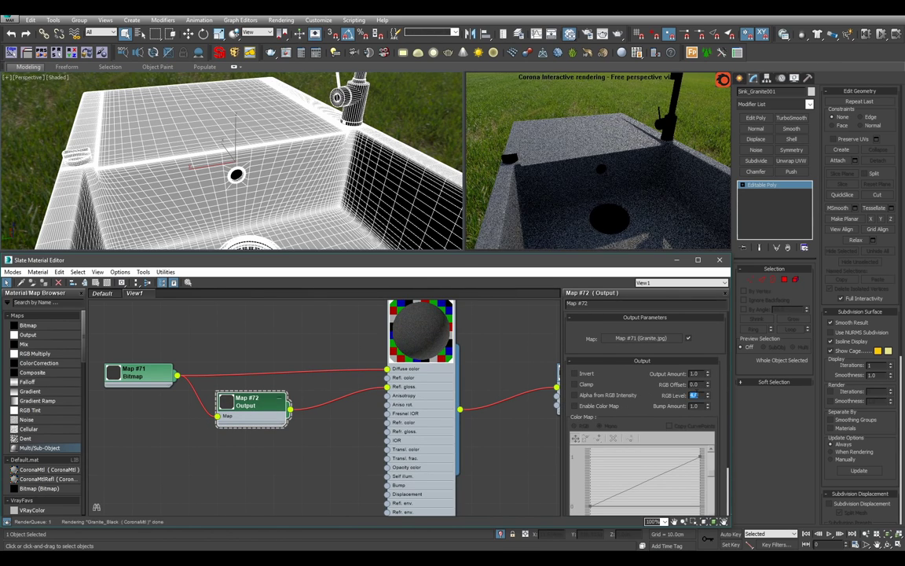
{"action": "key", "text": "Return"}
{"action": "middle_click_drag", "start_coordinate": [201, 135], "coordinate": [335, 184], "text": "alt"}
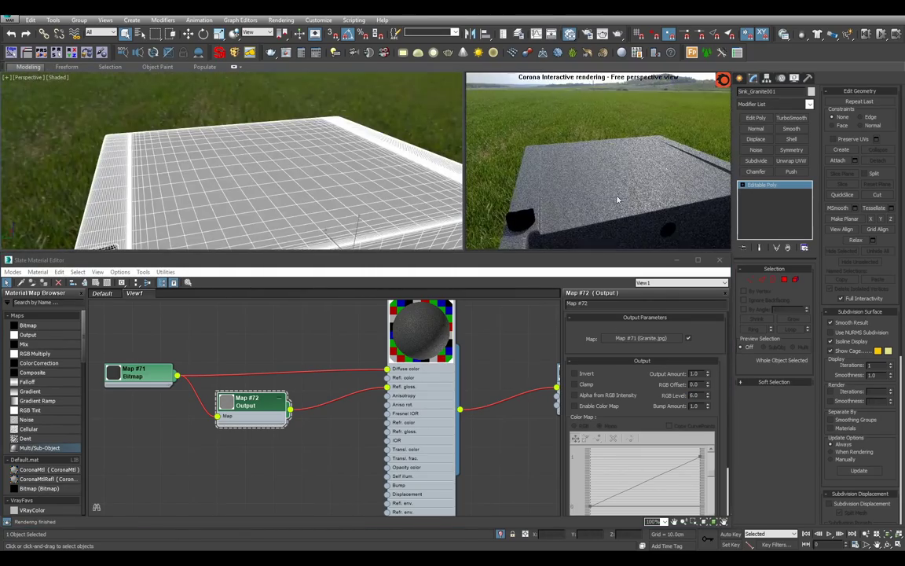
{"action": "left_click", "coordinate": [700, 396]}
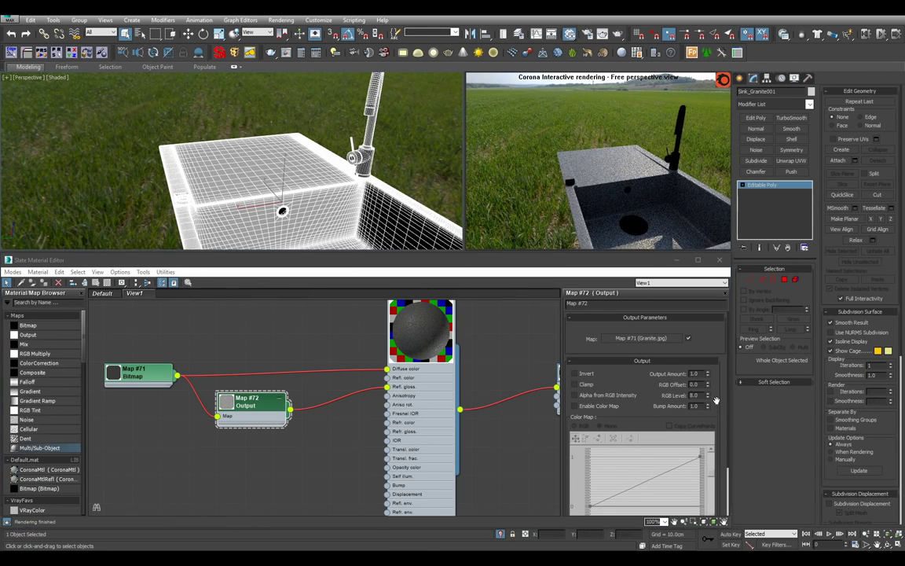
{"action": "double_click", "coordinate": [701, 395]}
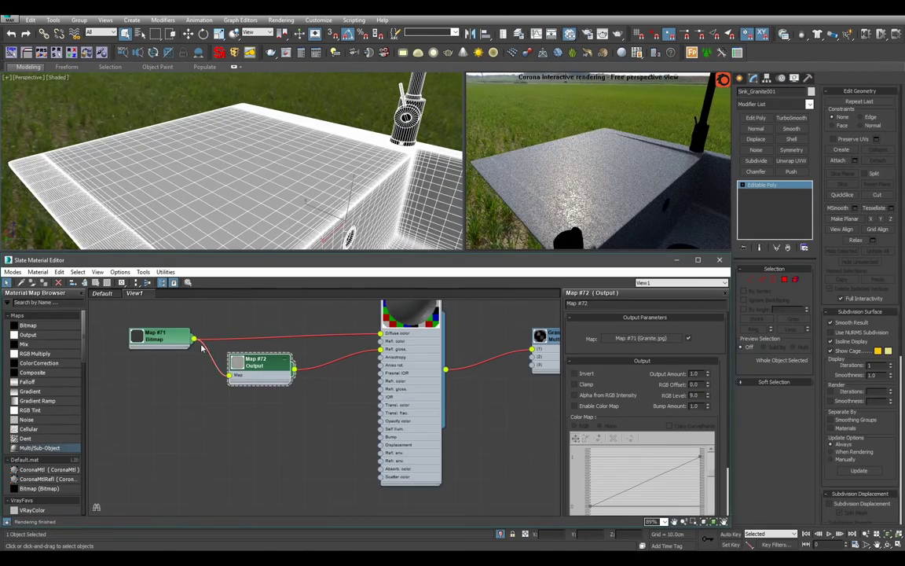
- Connect the granite bitmap to Granite_Black's bump slot, set the bump amount to 0.3 and check the sink's surface
{"action": "scroll", "coordinate": [365, 438], "scroll_direction": "up", "scroll_amount": 1}
{"action": "left_click_drag", "start_coordinate": [364, 442], "coordinate": [383, 437]}
{"action": "double_click", "coordinate": [401, 383]}
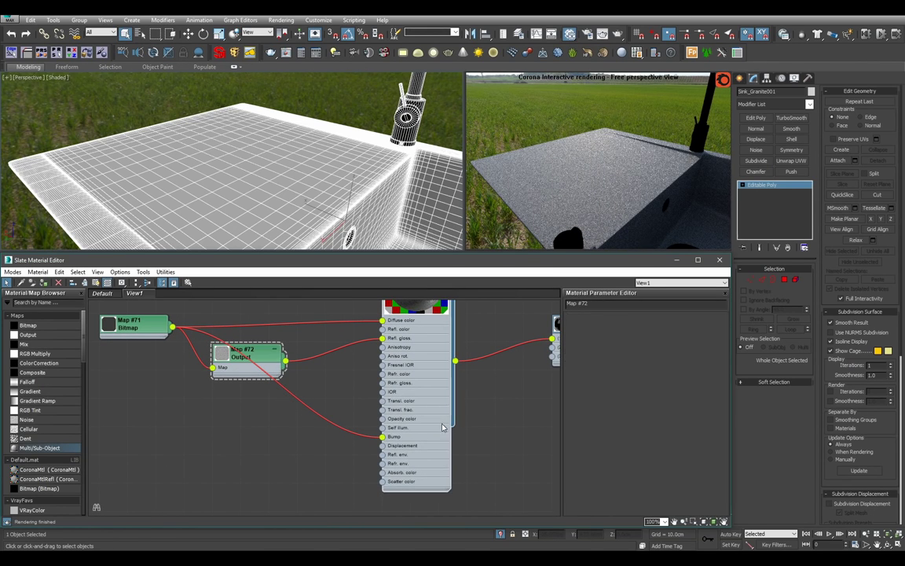
{"action": "scroll", "coordinate": [605, 424], "scroll_direction": "down", "scroll_amount": 10}
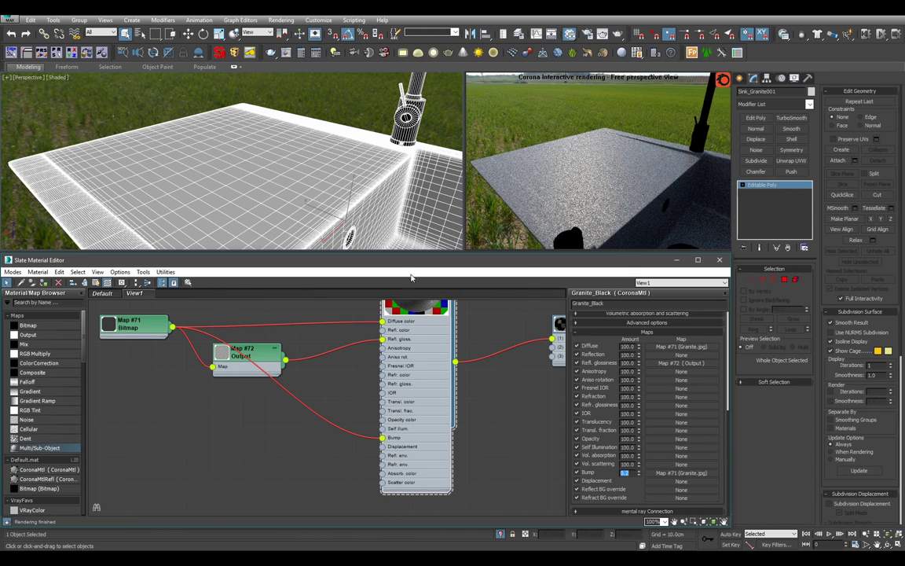
{"action": "middle_click_drag", "start_coordinate": [324, 171], "coordinate": [569, 180], "text": "alt"}
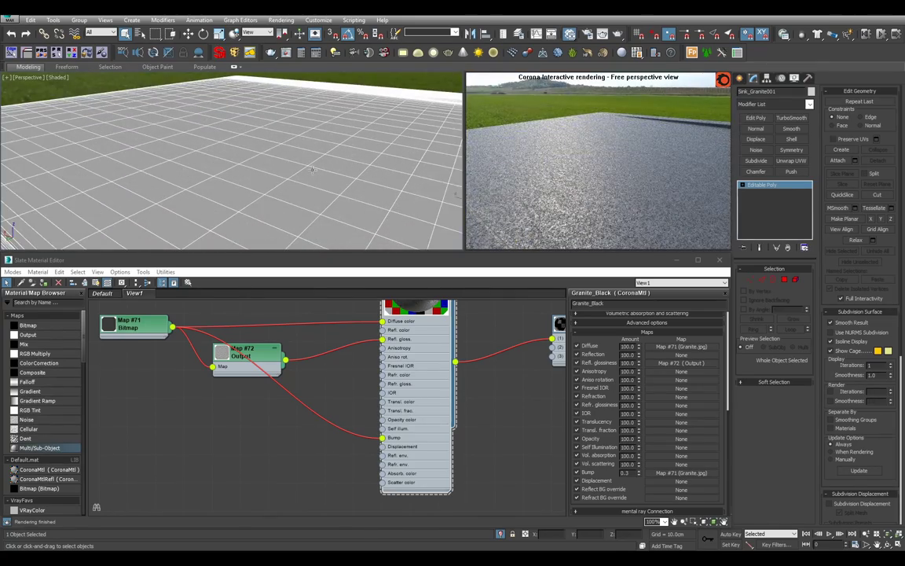
{"action": "scroll", "coordinate": [307, 168], "scroll_direction": "down", "scroll_amount": 8}
{"action": "middle_click_drag", "start_coordinate": [307, 167], "coordinate": [336, 235], "text": "alt"}
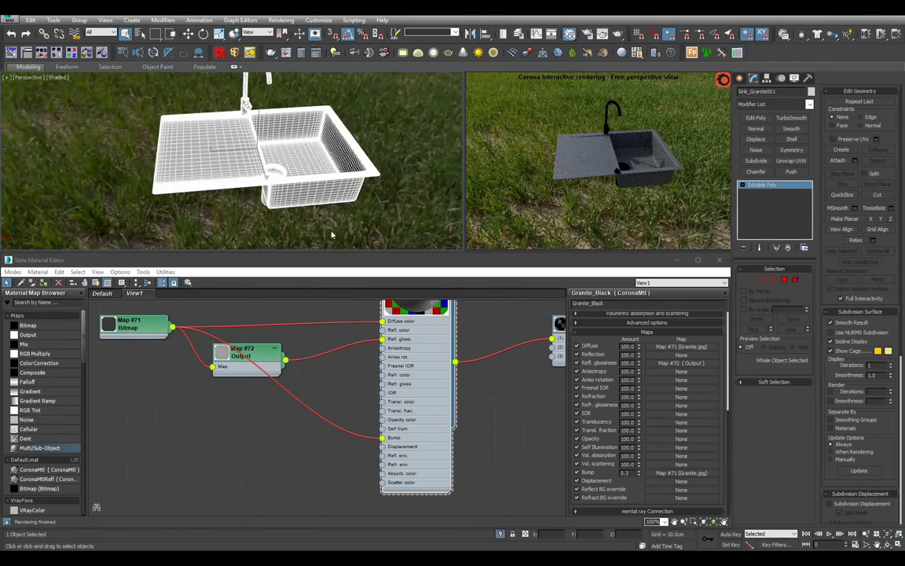
{"action": "scroll", "coordinate": [414, 363], "scroll_direction": "down", "scroll_amount": 5}
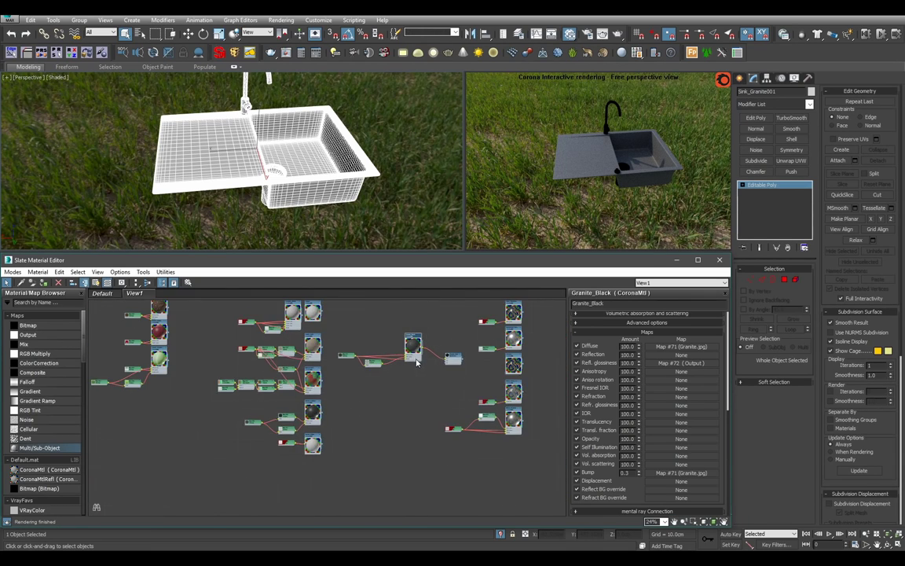
- Move the Granite_Sink node beside the metal materials and connect the stainless steel material to its second slot
{"action": "scroll", "coordinate": [417, 360], "scroll_direction": "down", "scroll_amount": 3}
{"action": "middle_click_drag", "start_coordinate": [415, 357], "coordinate": [402, 459]}
{"action": "scroll", "coordinate": [449, 434], "scroll_direction": "up", "scroll_amount": 2}
{"action": "left_click_drag", "start_coordinate": [400, 456], "coordinate": [342, 337]}
{"action": "key", "text": "c"}
{"action": "middle_click_drag", "start_coordinate": [439, 456], "coordinate": [344, 406]}
{"action": "scroll", "coordinate": [344, 405], "scroll_direction": "up", "scroll_amount": 2}
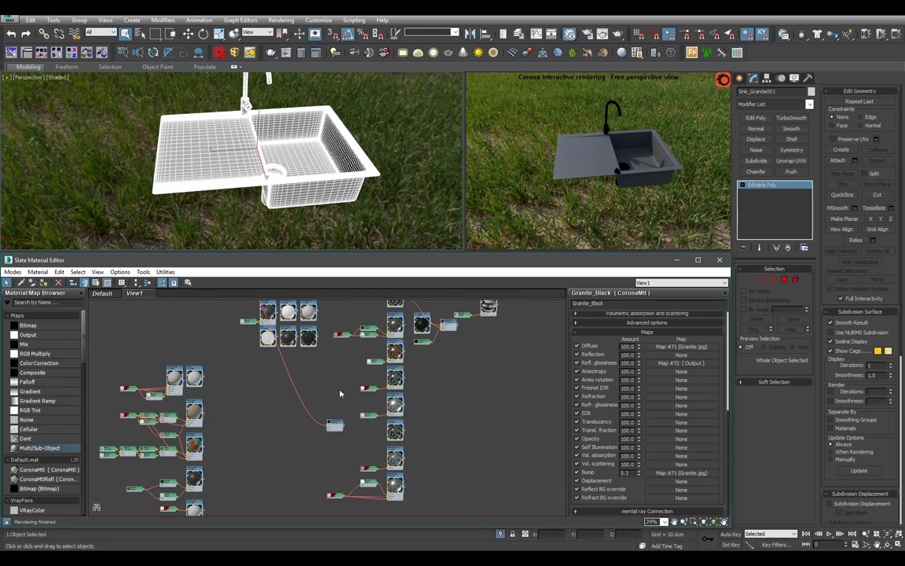
{"action": "left_click_drag", "start_coordinate": [338, 425], "coordinate": [437, 403]}
{"action": "scroll", "coordinate": [442, 391], "scroll_direction": "up", "scroll_amount": 2}
{"action": "middle_click_drag", "start_coordinate": [442, 390], "coordinate": [461, 402]}
{"action": "scroll", "coordinate": [460, 402], "scroll_direction": "up", "scroll_amount": 5}
{"action": "left_click_drag", "start_coordinate": [443, 437], "coordinate": [409, 344]}
{"action": "scroll", "coordinate": [378, 376], "scroll_direction": "up", "scroll_amount": 2}
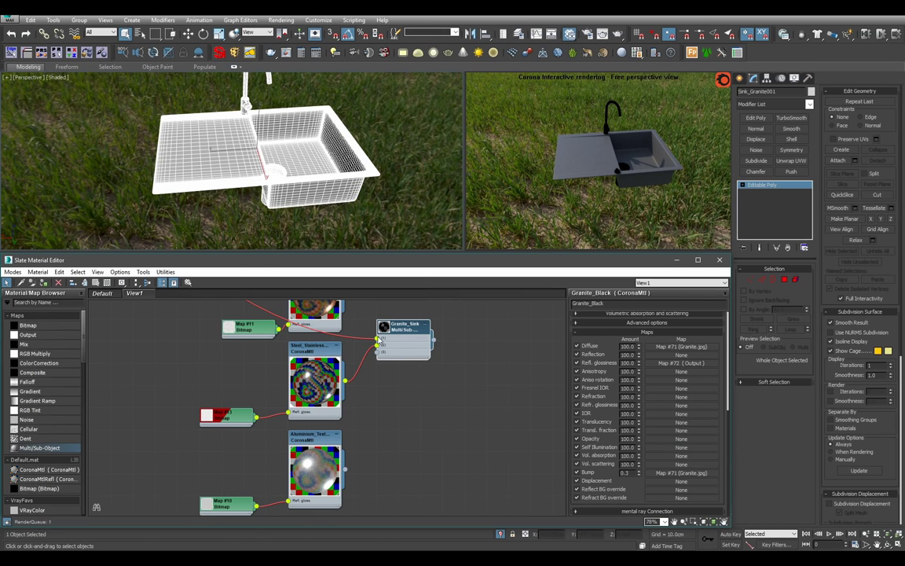
- Connect the dark metal material to Granite_Sink's third slot and check the faucet and sink in the interactive render
{"action": "scroll", "coordinate": [404, 415], "scroll_direction": "down", "scroll_amount": 4}
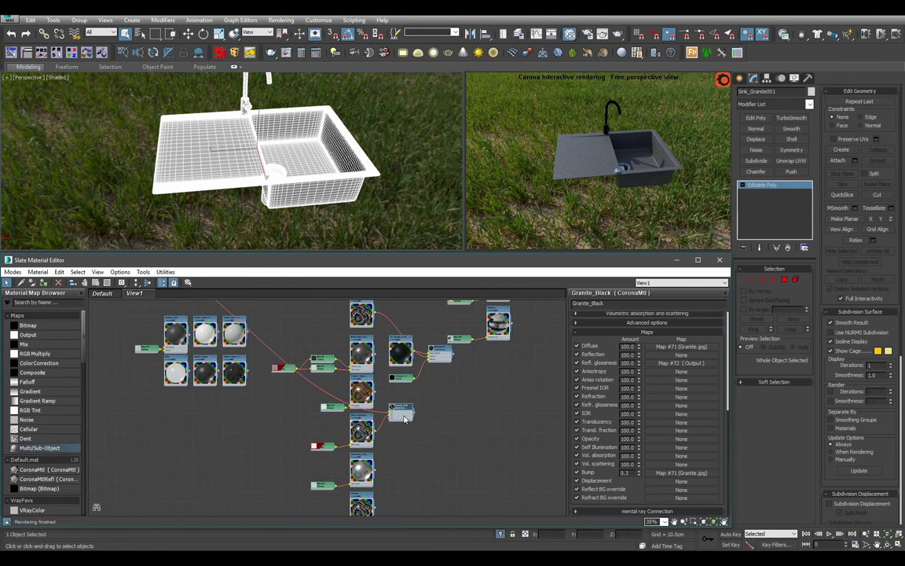
{"action": "scroll", "coordinate": [376, 358], "scroll_direction": "up", "scroll_amount": 2}
{"action": "left_click_drag", "start_coordinate": [371, 356], "coordinate": [396, 469]}
{"action": "left_click", "coordinate": [317, 170]}
{"action": "middle_click_drag", "start_coordinate": [316, 169], "coordinate": [322, 132], "text": "alt"}
{"action": "scroll", "coordinate": [315, 177], "scroll_direction": "up", "scroll_amount": 4}
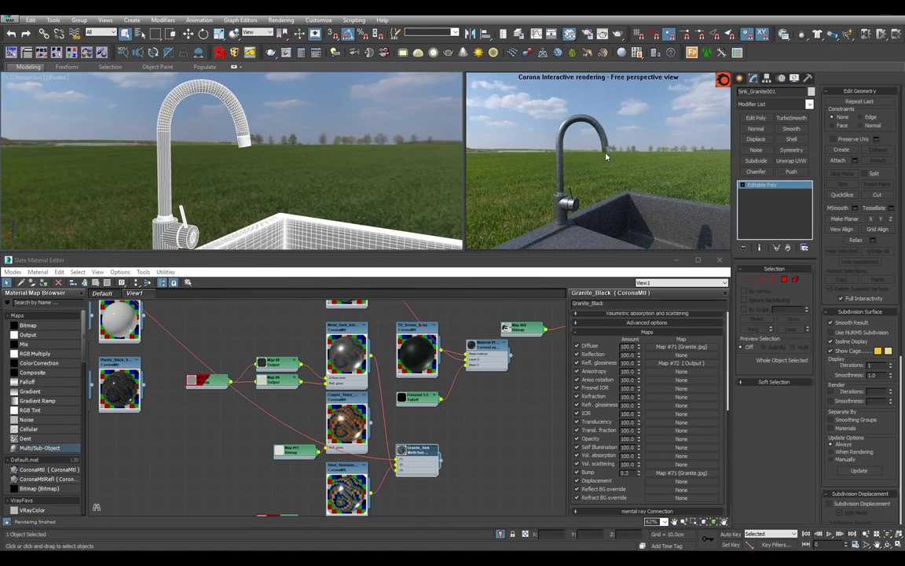
{"action": "middle_click_drag", "start_coordinate": [314, 180], "coordinate": [275, 147], "text": "alt"}
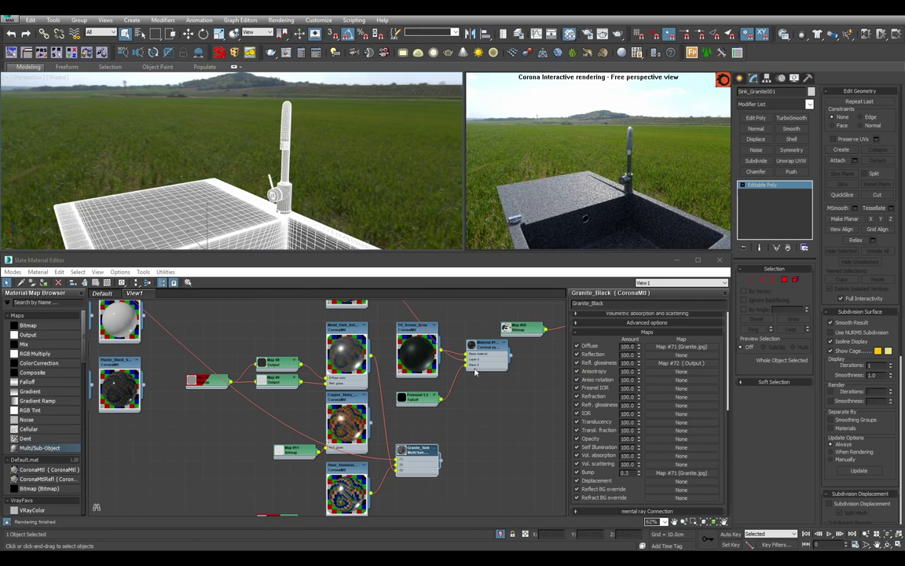
- Leave isolation mode and open the kitchen group to reach the objects on the worktop
{"action": "left_click", "coordinate": [500, 536]}
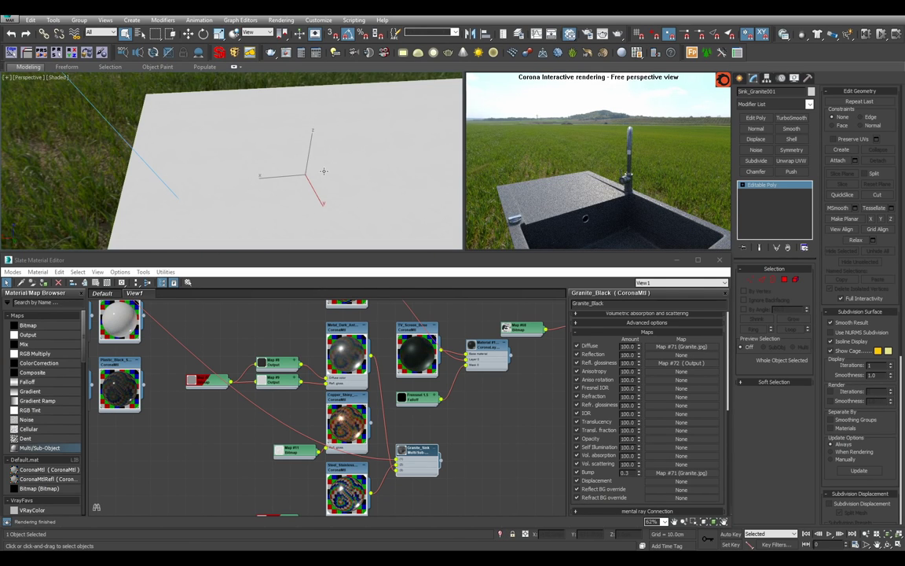
{"action": "middle_click_drag", "start_coordinate": [316, 164], "coordinate": [296, 165]}
{"action": "scroll", "coordinate": [304, 145], "scroll_direction": "down", "scroll_amount": 6}
{"action": "left_click", "coordinate": [129, 95]}
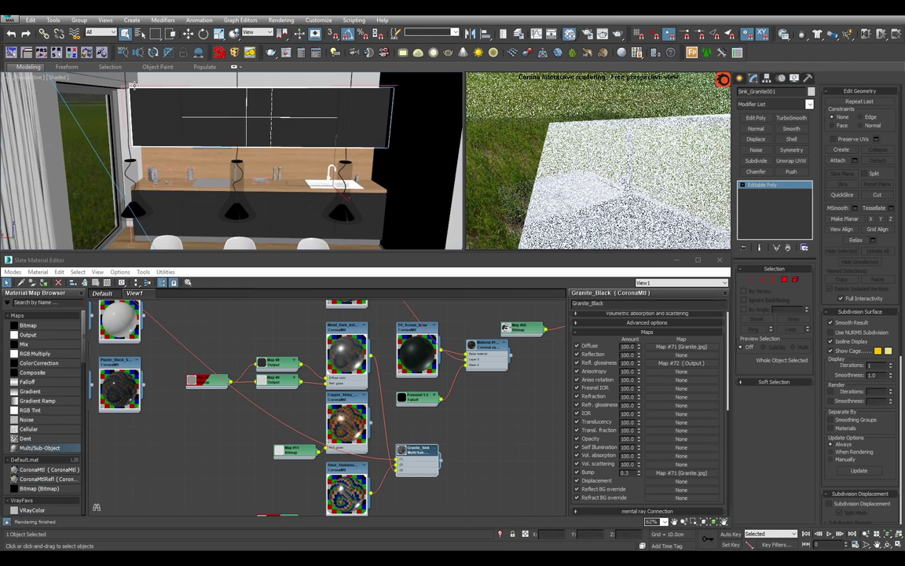
{"action": "left_click", "coordinate": [133, 85]}
{"action": "key", "text": "alt+g"}
{"action": "middle_click_drag", "start_coordinate": [238, 139], "coordinate": [216, 118]}
{"action": "scroll", "coordinate": [302, 163], "scroll_direction": "up", "scroll_amount": 5}
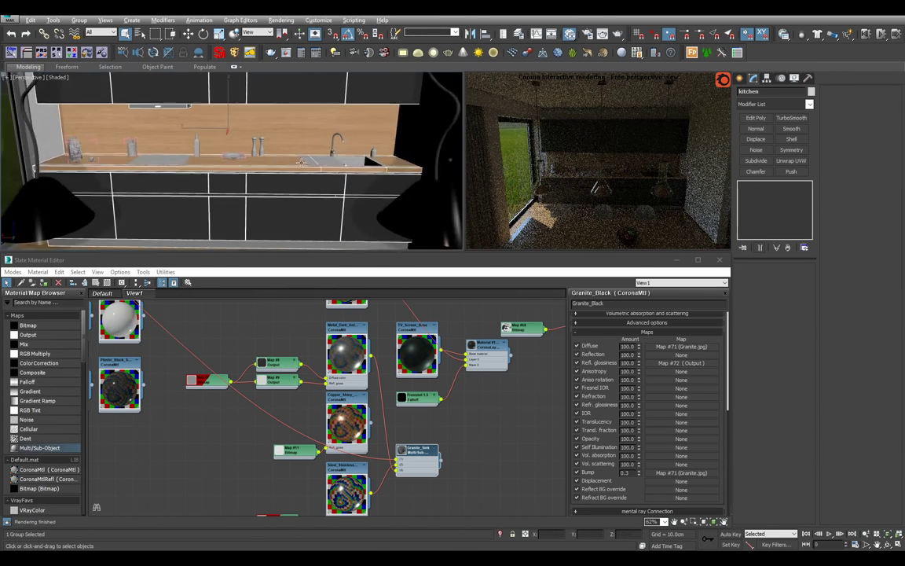
{"action": "scroll", "coordinate": [302, 163], "scroll_direction": "up", "scroll_amount": 4}
- Open the plates' group, select the plates, both pepper mills, soap dispenser, bottle and jar, and isolate them
{"action": "left_click", "coordinate": [415, 152]}
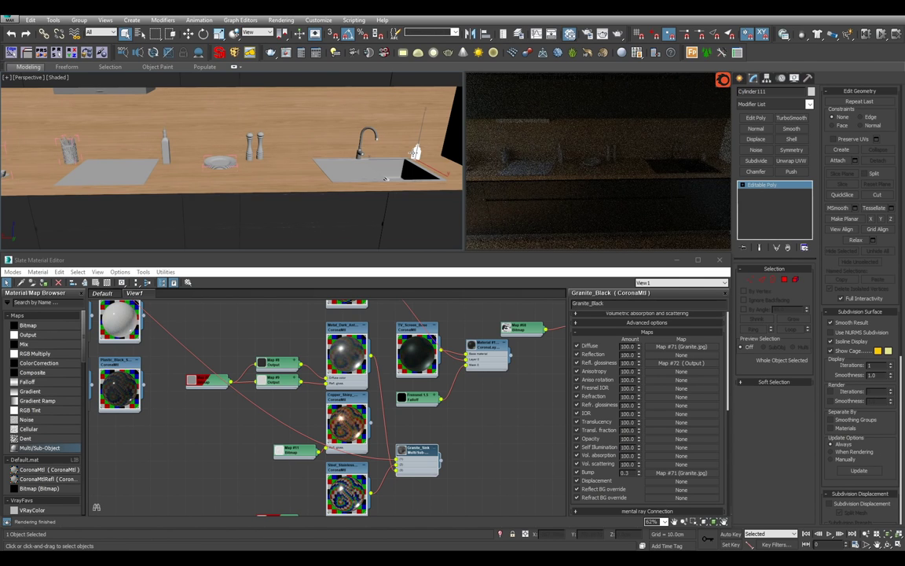
{"action": "scroll", "coordinate": [234, 194], "scroll_direction": "up", "scroll_amount": 5}
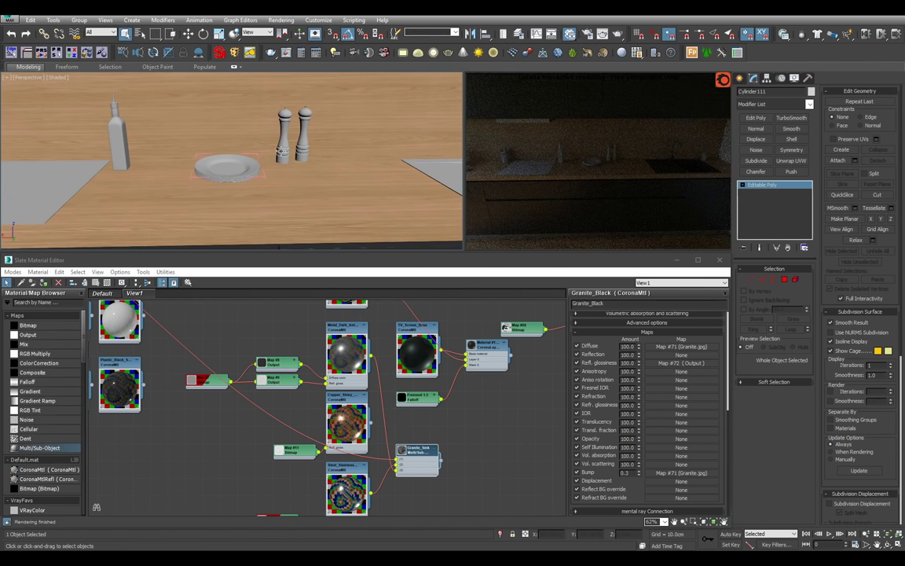
{"action": "left_click", "coordinate": [281, 150], "text": "ctrl"}
{"action": "left_click", "coordinate": [304, 147], "text": "ctrl"}
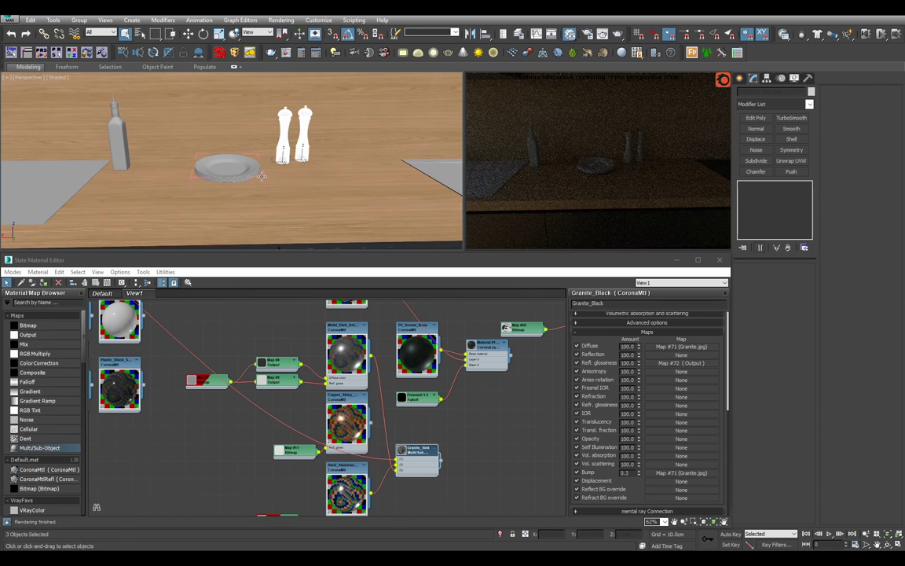
{"action": "left_click", "coordinate": [260, 176]}
{"action": "key", "text": "alt+g"}
{"action": "left_click", "coordinate": [283, 148], "text": "ctrl"}
{"action": "left_click", "coordinate": [303, 148], "text": "ctrl"}
{"action": "middle_click_drag", "start_coordinate": [283, 159], "coordinate": [171, 182]}
{"action": "middle_click_drag", "start_coordinate": [378, 174], "coordinate": [285, 158]}
{"action": "left_click", "coordinate": [372, 158], "text": "ctrl"}
{"action": "middle_click_drag", "start_coordinate": [187, 171], "coordinate": [388, 202]}
{"action": "left_click", "coordinate": [241, 174], "text": "ctrl"}
{"action": "middle_click_drag", "start_coordinate": [181, 198], "coordinate": [374, 190]}
{"action": "mouse_move", "coordinate": [221, 184]}
{"action": "middle_mouse_down"}
{"action": "mouse_move", "coordinate": [252, 184]}
{"action": "mouse_move", "coordinate": [233, 196]}
{"action": "middle_mouse_up"}
{"action": "left_click", "coordinate": [224, 194], "text": "ctrl"}
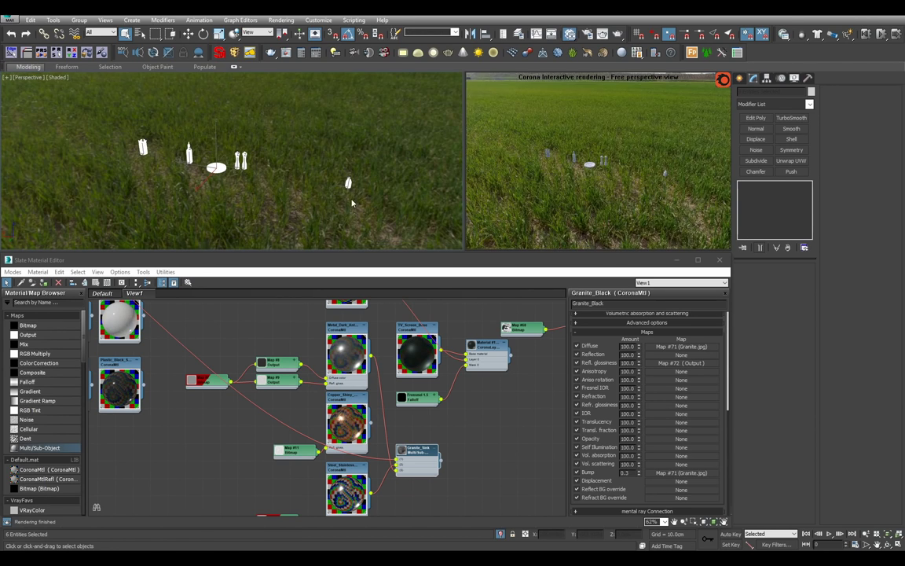
- Select and frame the soap dispenser and examine its polygon selection
{"action": "left_click", "coordinate": [348, 184]}
{"action": "key", "text": "z"}
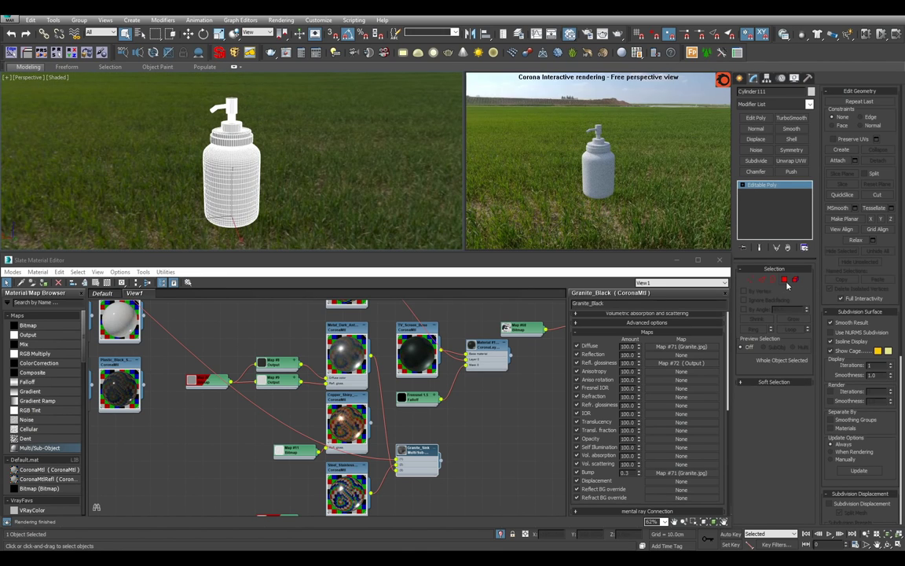
{"action": "left_click", "coordinate": [784, 280]}
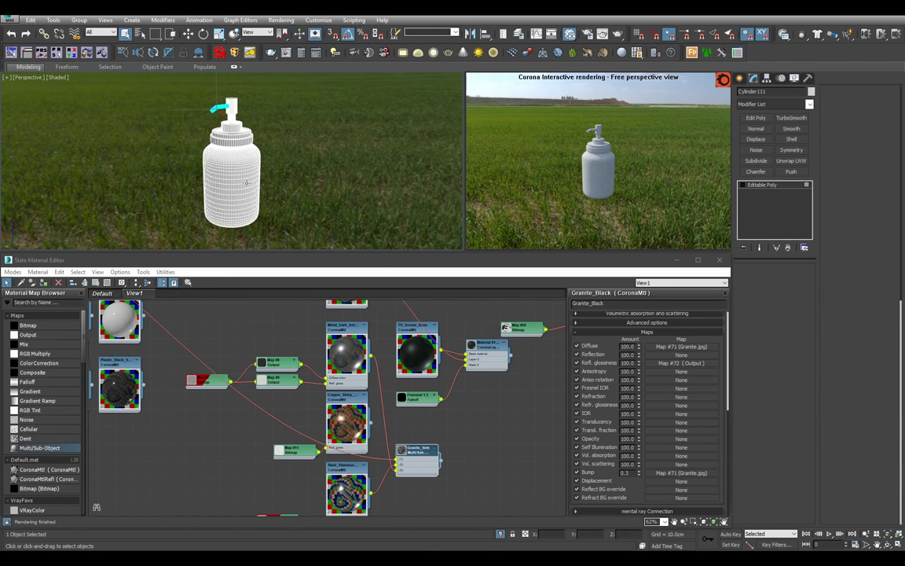
{"action": "left_click", "coordinate": [780, 185]}
- Place the Black_Smooth material node directly below the Wax material in the material graph
{"action": "middle_click_drag", "start_coordinate": [500, 382], "coordinate": [426, 394]}
{"action": "scroll", "coordinate": [427, 393], "scroll_direction": "down", "scroll_amount": 6}
{"action": "middle_click_drag", "start_coordinate": [455, 427], "coordinate": [493, 446]}
{"action": "scroll", "coordinate": [492, 446], "scroll_direction": "up", "scroll_amount": 3}
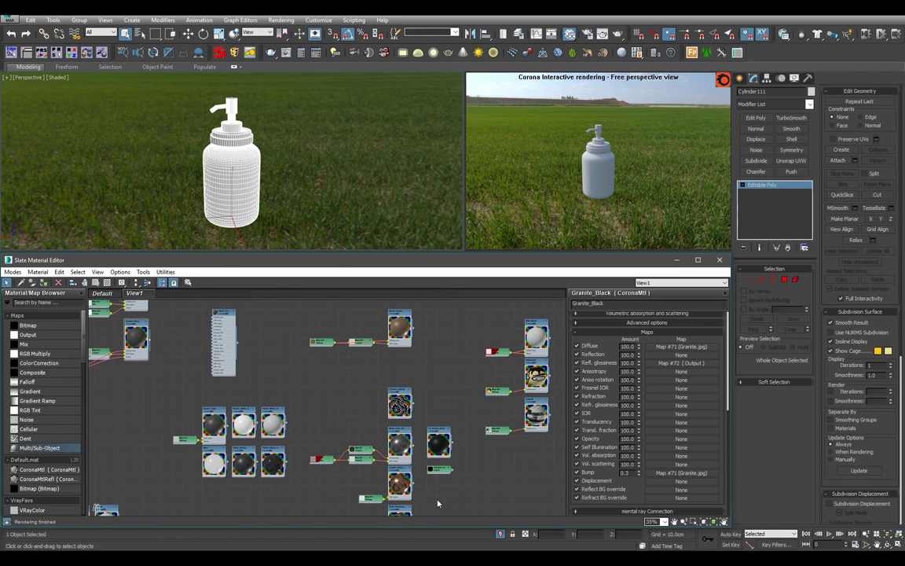
{"action": "middle_click_drag", "start_coordinate": [244, 373], "coordinate": [424, 415]}
{"action": "scroll", "coordinate": [424, 414], "scroll_direction": "down", "scroll_amount": 2}
{"action": "scroll", "coordinate": [377, 405], "scroll_direction": "up", "scroll_amount": 2}
{"action": "left_click_drag", "start_coordinate": [238, 429], "coordinate": [248, 406]}
{"action": "middle_click_drag", "start_coordinate": [423, 373], "coordinate": [363, 377]}
{"action": "scroll", "coordinate": [363, 377], "scroll_direction": "up", "scroll_amount": 2}
{"action": "double_click", "coordinate": [340, 361]}
{"action": "key", "text": "h"}
{"action": "scroll", "coordinate": [358, 395], "scroll_direction": "down", "scroll_amount": 3}
{"action": "scroll", "coordinate": [359, 398], "scroll_direction": "down", "scroll_amount": 1}
{"action": "scroll", "coordinate": [339, 400], "scroll_direction": "up", "scroll_amount": 2}
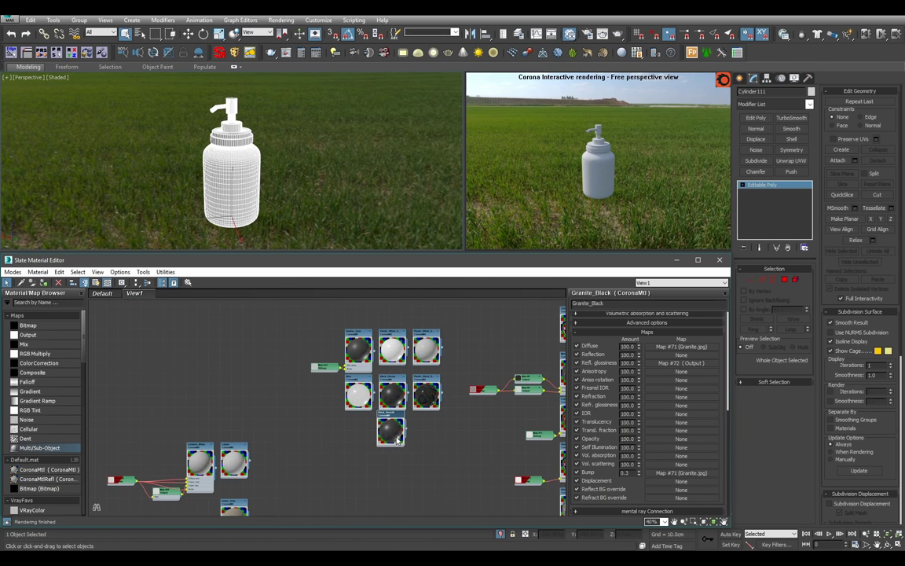
{"action": "scroll", "coordinate": [443, 438], "scroll_direction": "up", "scroll_amount": 3}
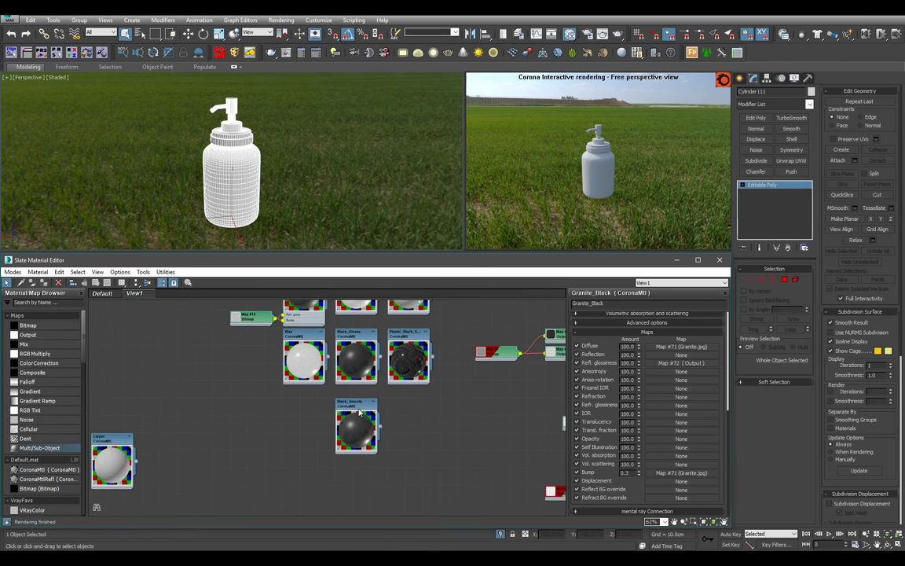
{"action": "left_click_drag", "start_coordinate": [362, 418], "coordinate": [313, 410]}
{"action": "scroll", "coordinate": [422, 424], "scroll_direction": "down", "scroll_amount": 1}
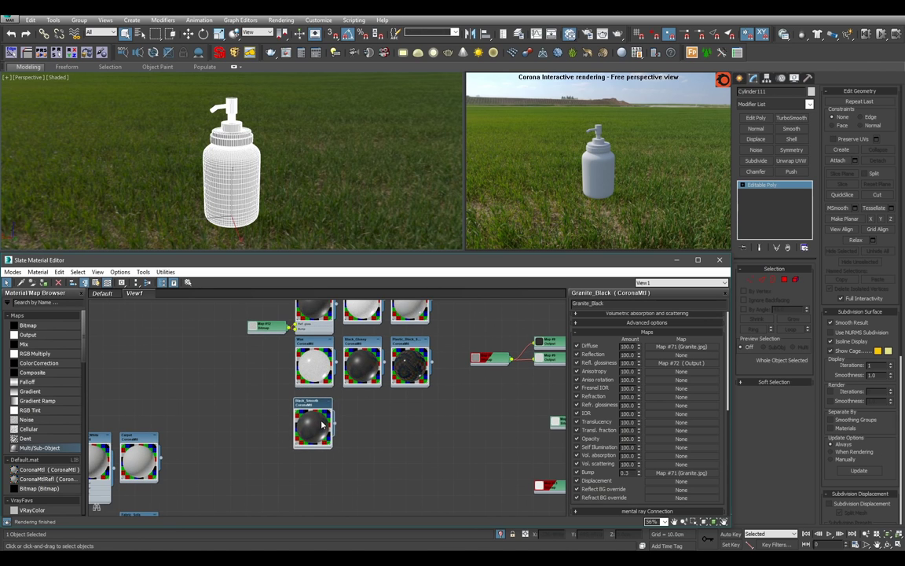
{"action": "scroll", "coordinate": [322, 422], "scroll_direction": "down", "scroll_amount": 5}
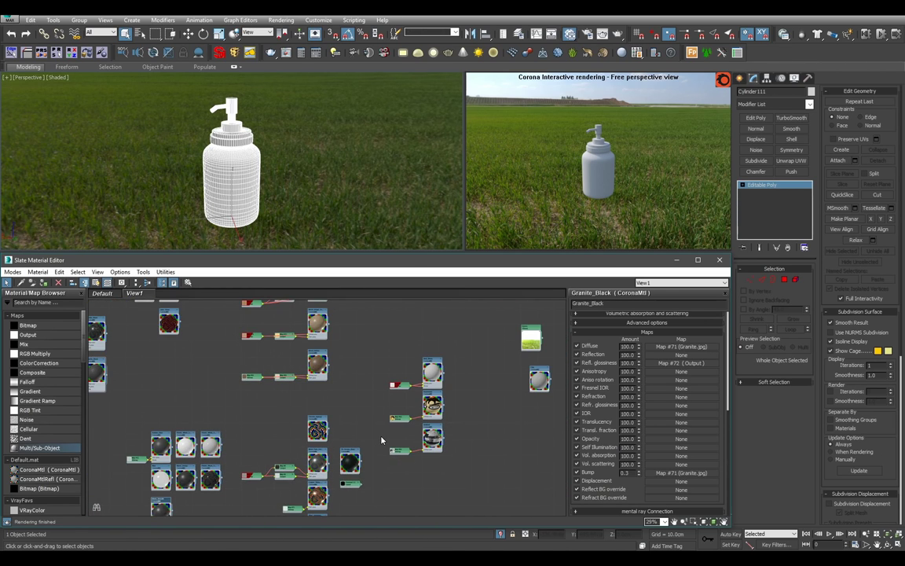
- Add a Multi/Sub-Object material named Soap_Dispenser and set its number of sub-materials to 2
{"action": "middle_click_drag", "start_coordinate": [370, 459], "coordinate": [382, 390]}
{"action": "scroll", "coordinate": [386, 415], "scroll_direction": "up", "scroll_amount": 4}
{"action": "scroll", "coordinate": [378, 433], "scroll_direction": "down", "scroll_amount": 9}
{"action": "scroll", "coordinate": [364, 412], "scroll_direction": "up", "scroll_amount": 3}
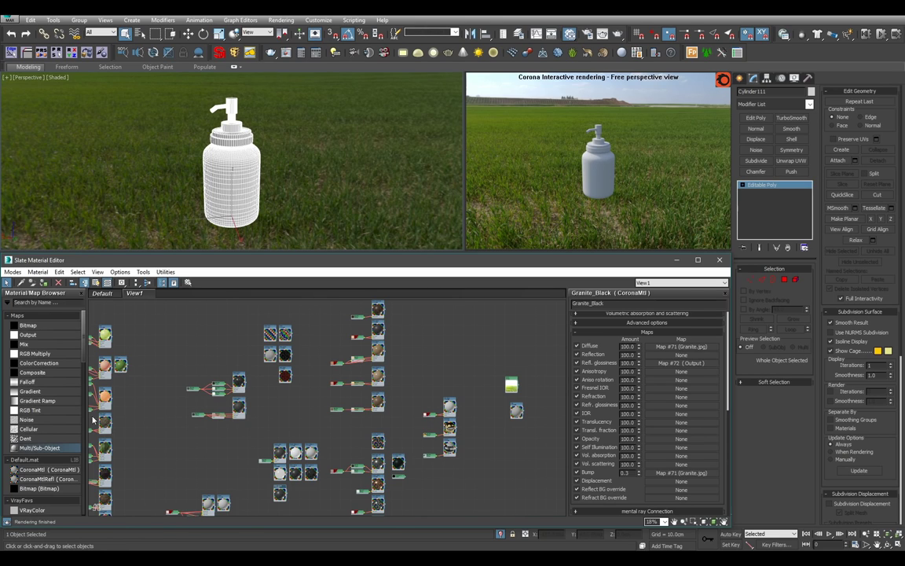
{"action": "left_click_drag", "start_coordinate": [83, 435], "coordinate": [269, 397]}
{"action": "scroll", "coordinate": [272, 398], "scroll_direction": "up", "scroll_amount": 3}
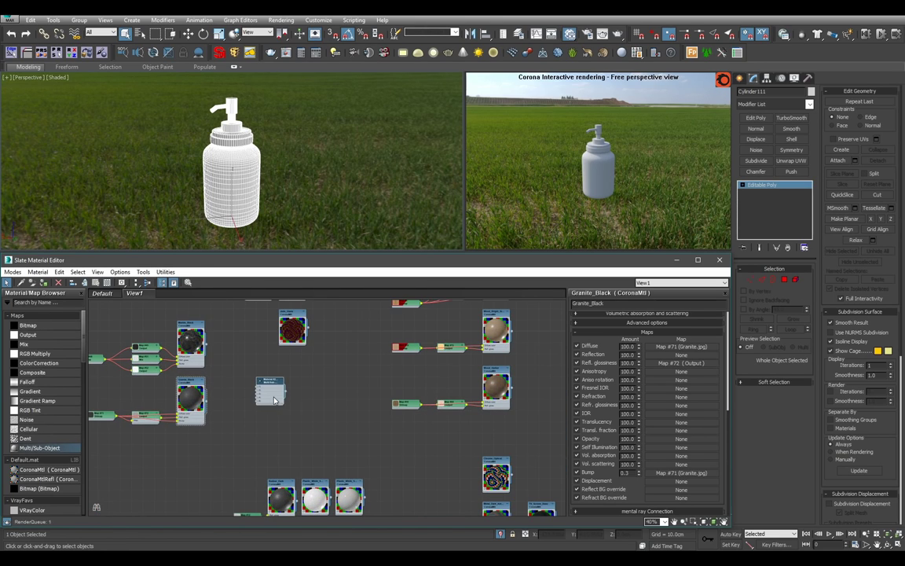
{"action": "double_click", "coordinate": [272, 397]}
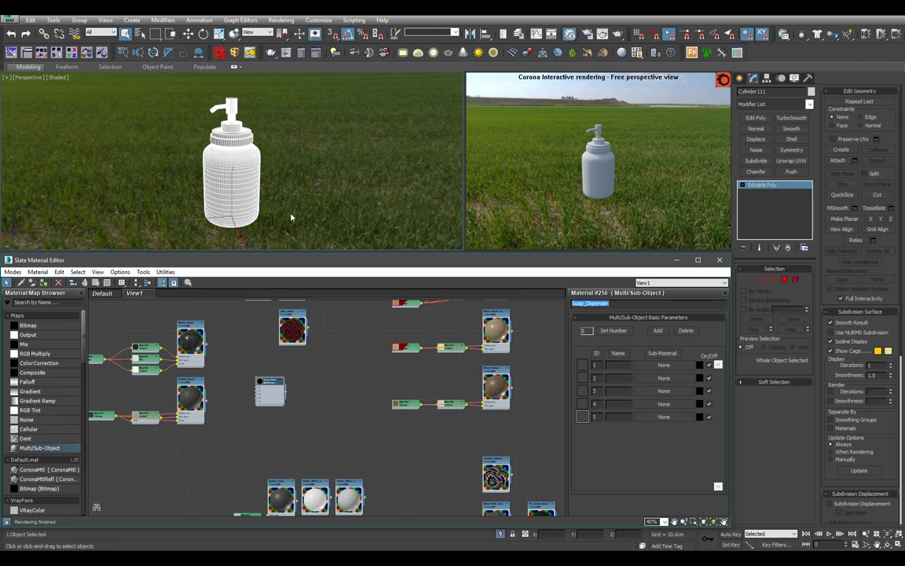
{"action": "left_click", "coordinate": [614, 331]}
{"action": "type", "text": "2"}
{"action": "key", "text": "Return"}
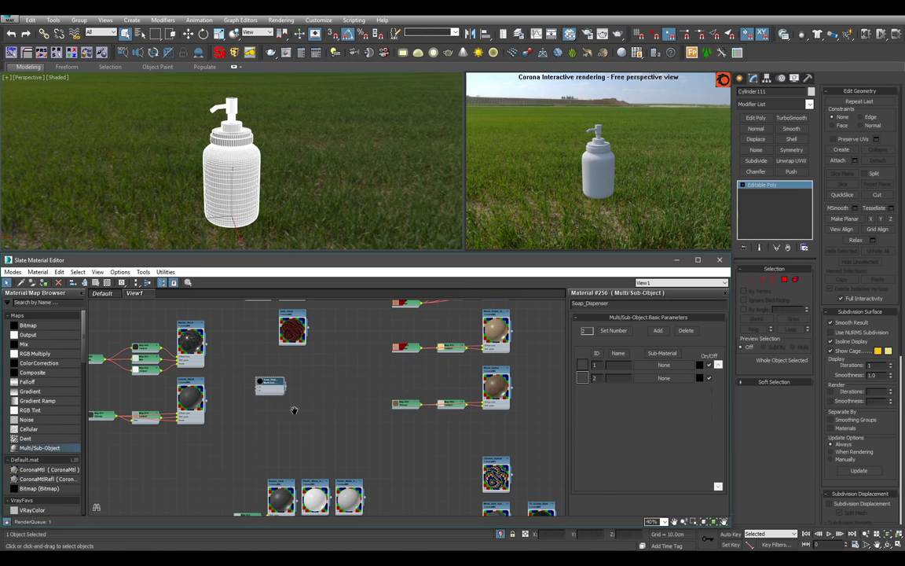
- Connect the shiny simple white plastic material to the first slot of Soap_Dispenser
{"action": "scroll", "coordinate": [295, 401], "scroll_direction": "down", "scroll_amount": 4}
{"action": "scroll", "coordinate": [295, 401], "scroll_direction": "up", "scroll_amount": 8}
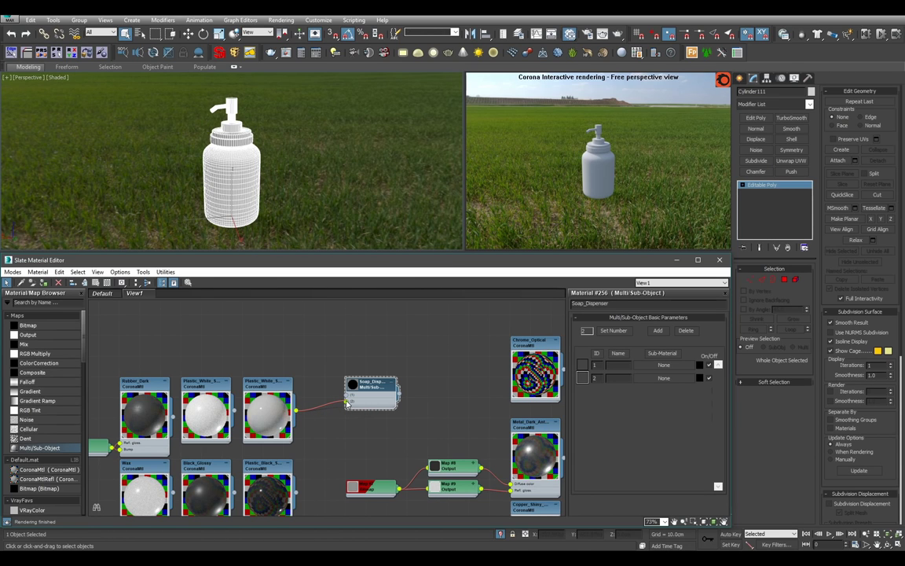
{"action": "left_click_drag", "start_coordinate": [350, 399], "coordinate": [350, 399]}
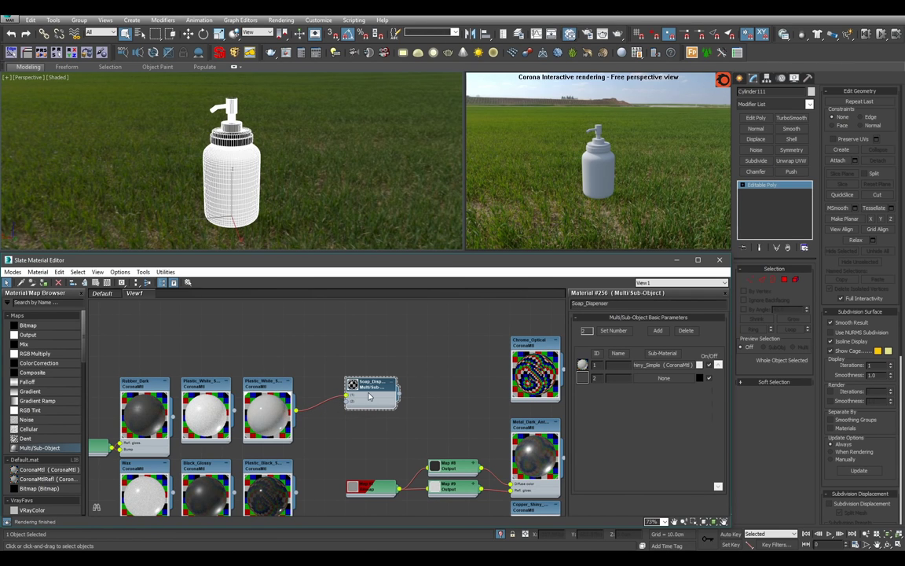
- Move Soap_Dispenser beside the metals, connect the textured stainless steel to its second slot and check the dispenser in the render
{"action": "scroll", "coordinate": [407, 424], "scroll_direction": "down", "scroll_amount": 5}
{"action": "middle_click_drag", "start_coordinate": [407, 424], "coordinate": [244, 326]}
{"action": "scroll", "coordinate": [246, 326], "scroll_direction": "up", "scroll_amount": 1}
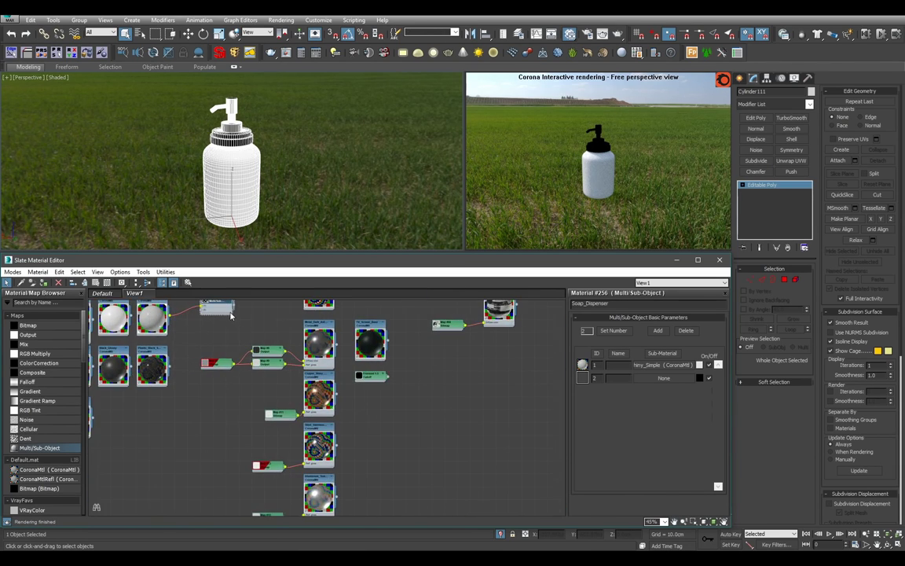
{"action": "left_click_drag", "start_coordinate": [230, 312], "coordinate": [348, 434]}
{"action": "scroll", "coordinate": [375, 445], "scroll_direction": "up", "scroll_amount": 2}
{"action": "scroll", "coordinate": [375, 199], "scroll_direction": "down", "scroll_amount": 5}
{"action": "scroll", "coordinate": [304, 186], "scroll_direction": "up", "scroll_amount": 8}
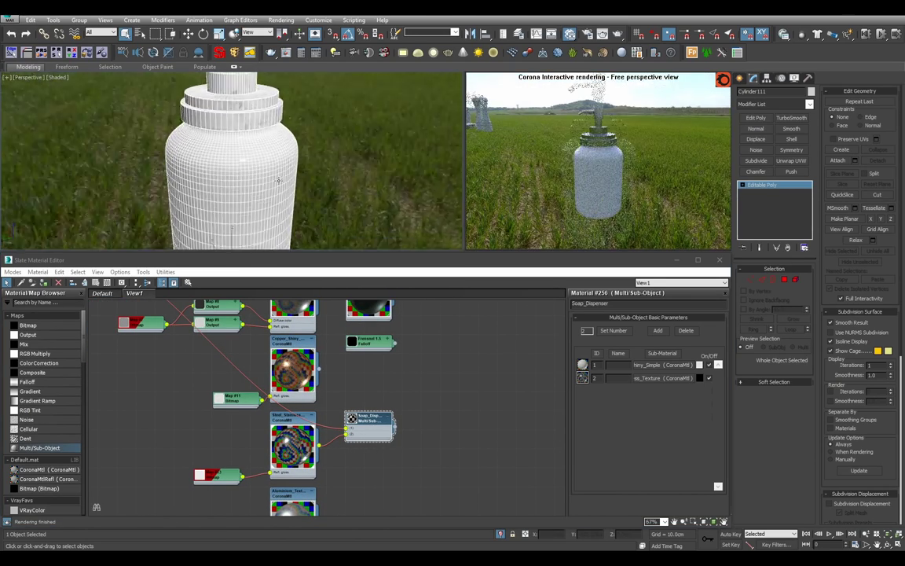
{"action": "middle_click_drag", "start_coordinate": [276, 186], "coordinate": [225, 197], "text": "alt"}
{"action": "scroll", "coordinate": [309, 195], "scroll_direction": "down", "scroll_amount": 5}
- Select one of the pepper mills and frame both mills for a close view
{"action": "left_click", "coordinate": [184, 117]}
{"action": "key", "text": "z"}
{"action": "left_click_drag", "start_coordinate": [354, 234], "coordinate": [365, 204], "text": "alt"}
{"action": "scroll", "coordinate": [366, 204], "scroll_direction": "down", "scroll_amount": 4}
{"action": "middle_click_drag", "start_coordinate": [365, 204], "coordinate": [324, 215], "text": "alt"}
{"action": "scroll", "coordinate": [324, 215], "scroll_direction": "up", "scroll_amount": 2}
{"action": "scroll", "coordinate": [324, 214], "scroll_direction": "down", "scroll_amount": 2}
- Duplicate the Wood_Darker material together with its bitmap and Output map, and name the copy Wood_Dark
{"action": "scroll", "coordinate": [377, 344], "scroll_direction": "down", "scroll_amount": 6}
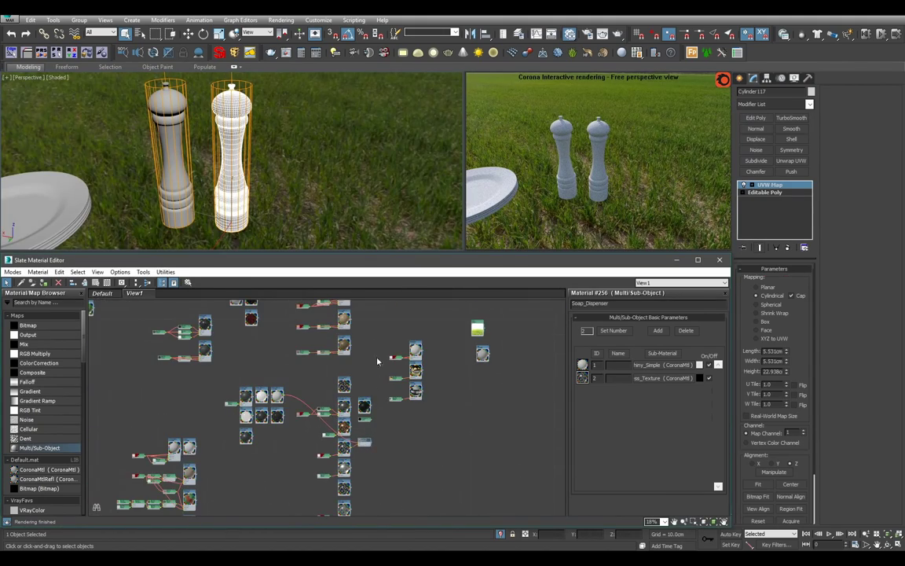
{"action": "scroll", "coordinate": [376, 402], "scroll_direction": "up", "scroll_amount": 5}
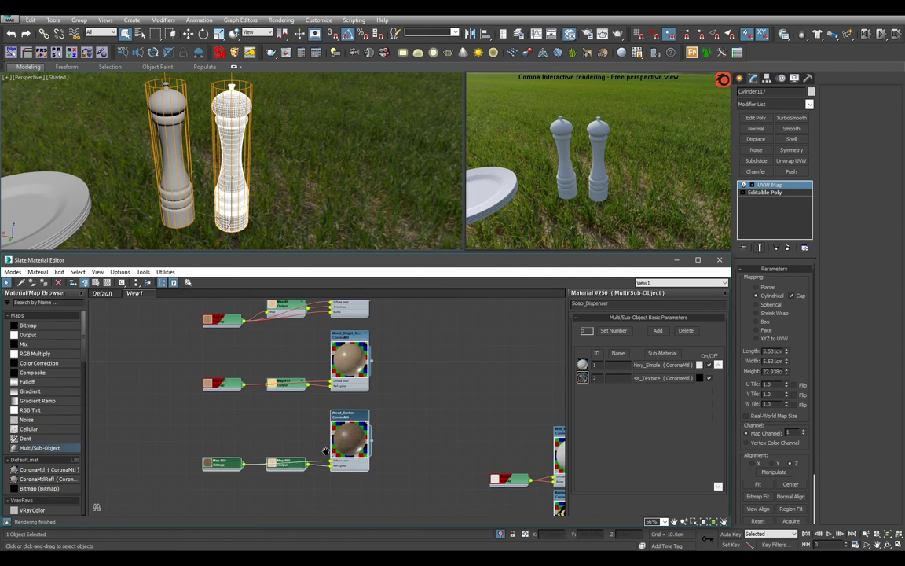
{"action": "left_click_drag", "start_coordinate": [451, 398], "coordinate": [487, 378], "text": "shift"}
{"action": "double_click", "coordinate": [301, 448]}
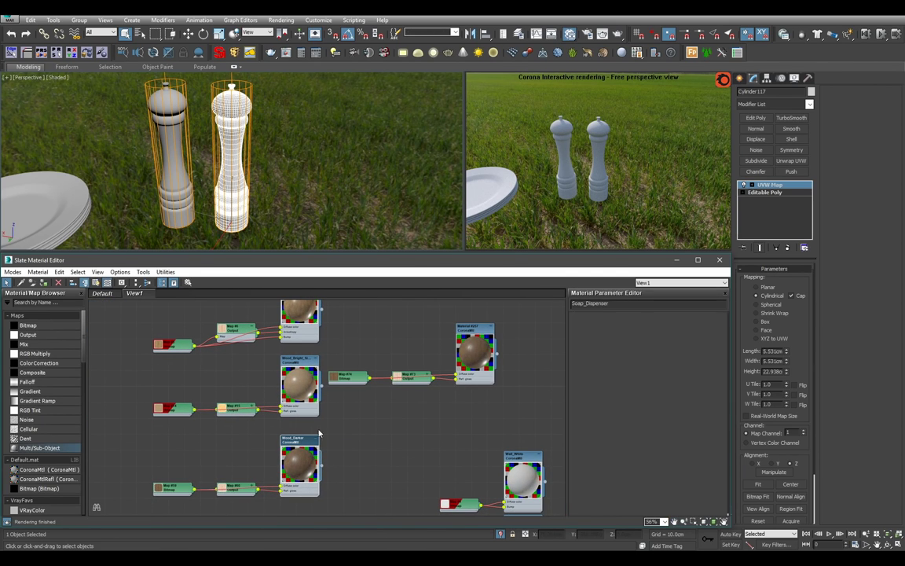
{"action": "double_click", "coordinate": [475, 331]}
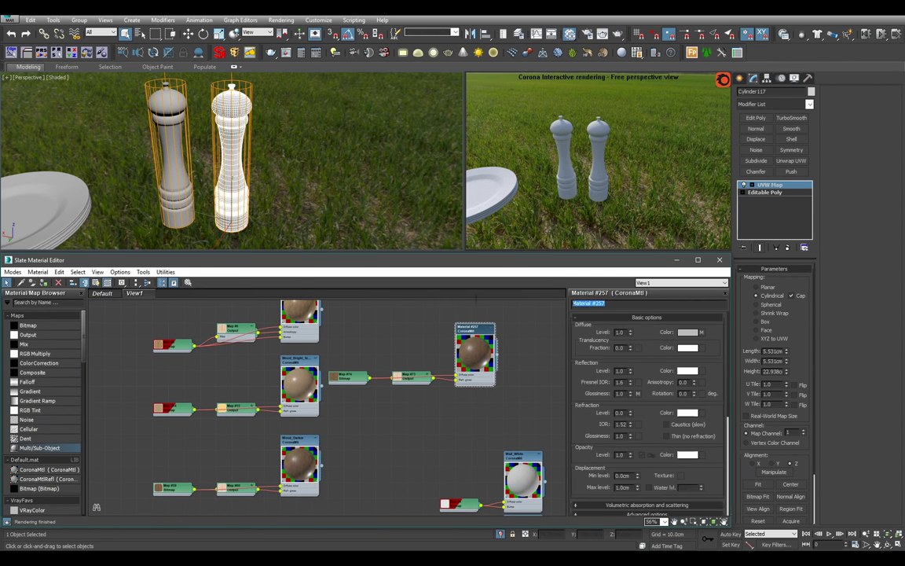
{"action": "key", "text": "BackSpace"}
{"action": "key", "text": "BackSpace"}
{"action": "middle_click_drag", "start_coordinate": [523, 323], "coordinate": [477, 389]}
{"action": "scroll", "coordinate": [477, 389], "scroll_direction": "up", "scroll_amount": 3}
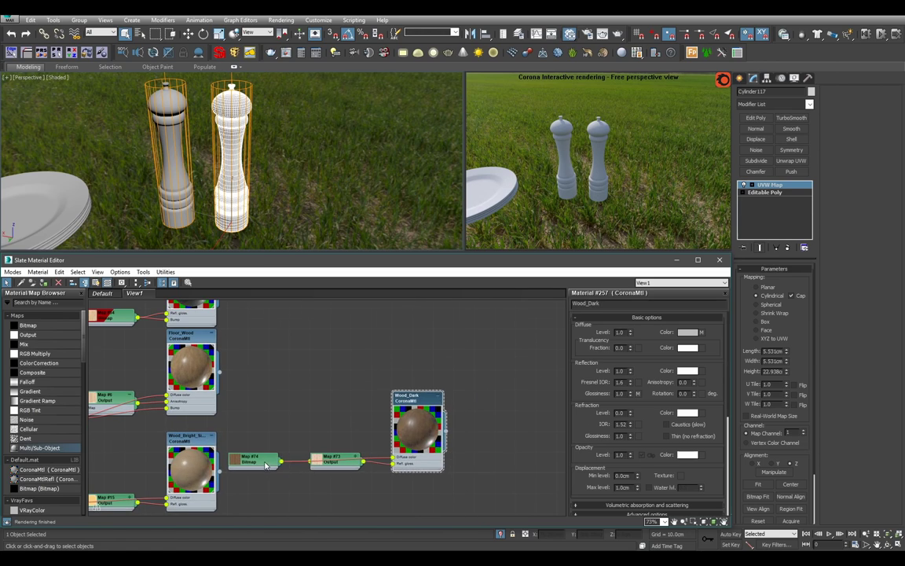
- Replace the image in Wood_Dark's bitmap with Orech_1_Normal.jpg from the Fine wood textures folder
{"action": "double_click", "coordinate": [261, 466]}
{"action": "left_click", "coordinate": [628, 440]}
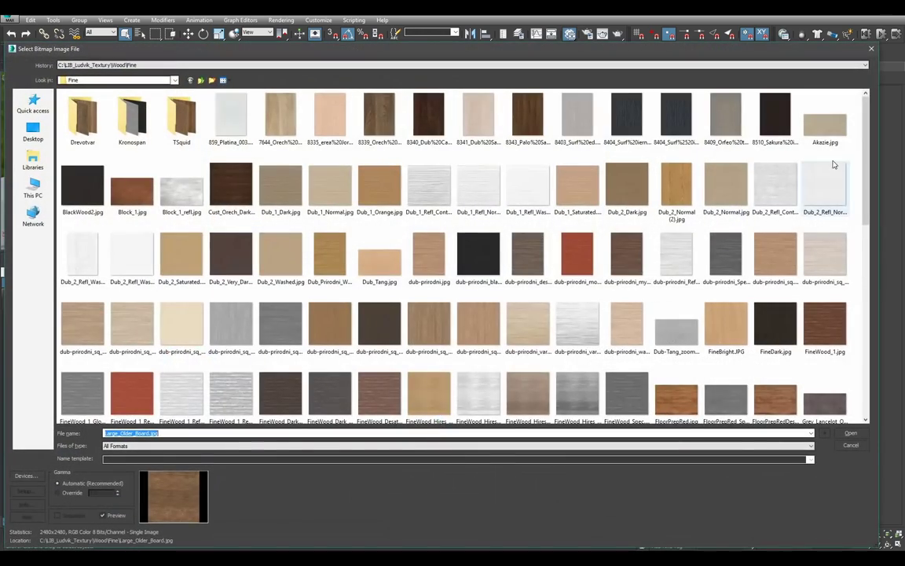
{"action": "scroll", "coordinate": [851, 264], "scroll_direction": "down", "scroll_amount": 5}
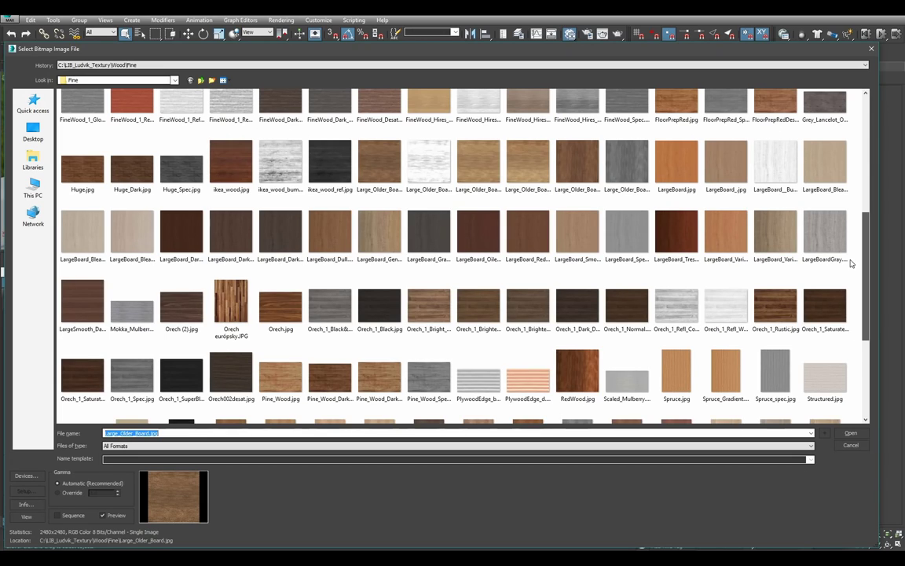
{"action": "scroll", "coordinate": [851, 263], "scroll_direction": "down", "scroll_amount": 1}
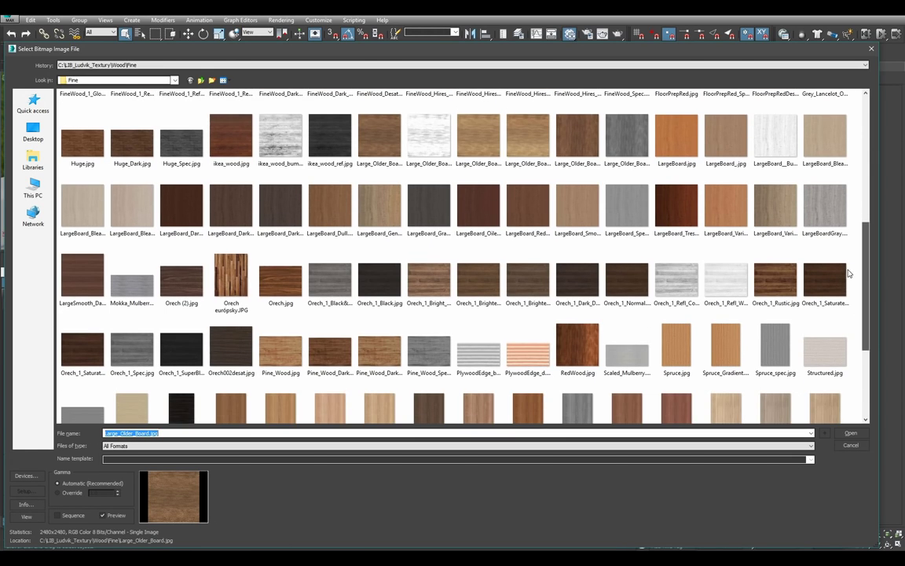
{"action": "double_click", "coordinate": [625, 282]}
{"action": "middle_click_drag", "start_coordinate": [401, 424], "coordinate": [470, 373]}
{"action": "scroll", "coordinate": [468, 380], "scroll_direction": "up", "scroll_amount": 1}
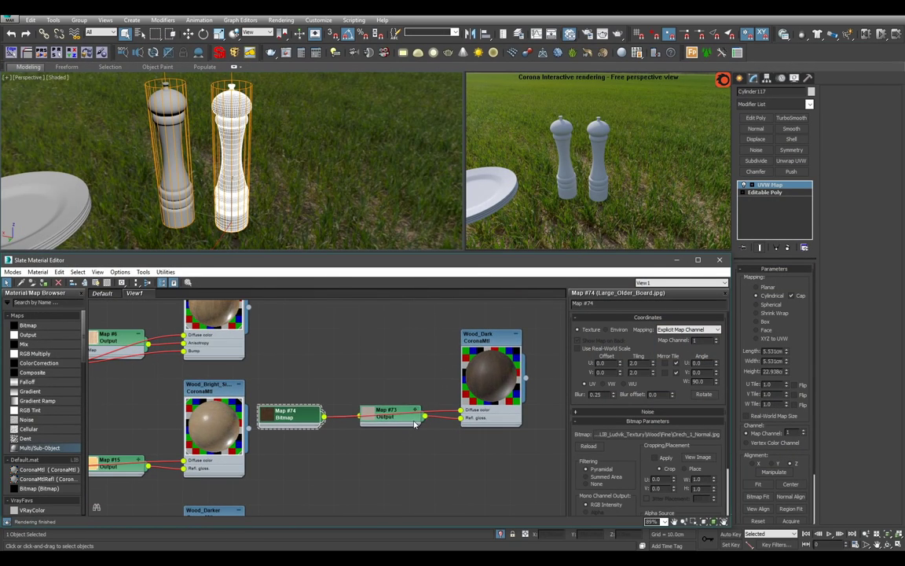
- Adjust Wood_Dark's Output map to an RGB offset of 0.1 and an RGB level of 12
{"action": "double_click", "coordinate": [414, 421]}
{"action": "left_click", "coordinate": [643, 361]}
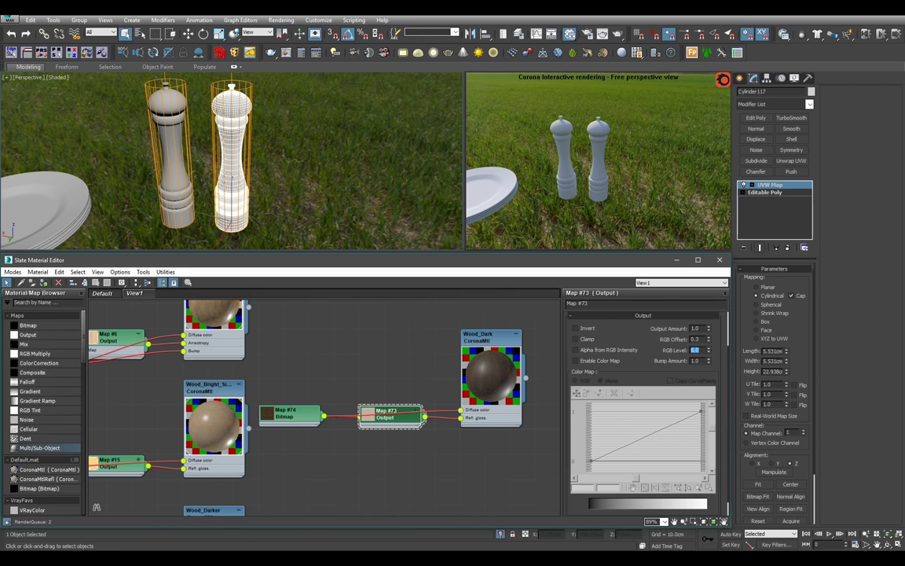
{"action": "key", "text": "Return"}
{"action": "key", "text": "Return"}
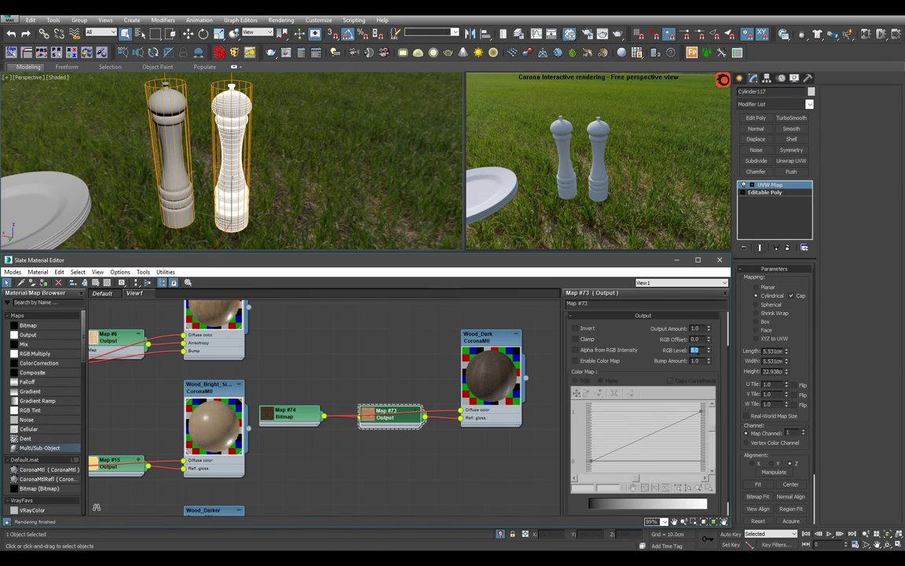
{"action": "type", "text": "12"}
{"action": "key", "text": "Return"}
{"action": "scroll", "coordinate": [444, 393], "scroll_direction": "down", "scroll_amount": 10}
{"action": "scroll", "coordinate": [447, 424], "scroll_direction": "up", "scroll_amount": 6}
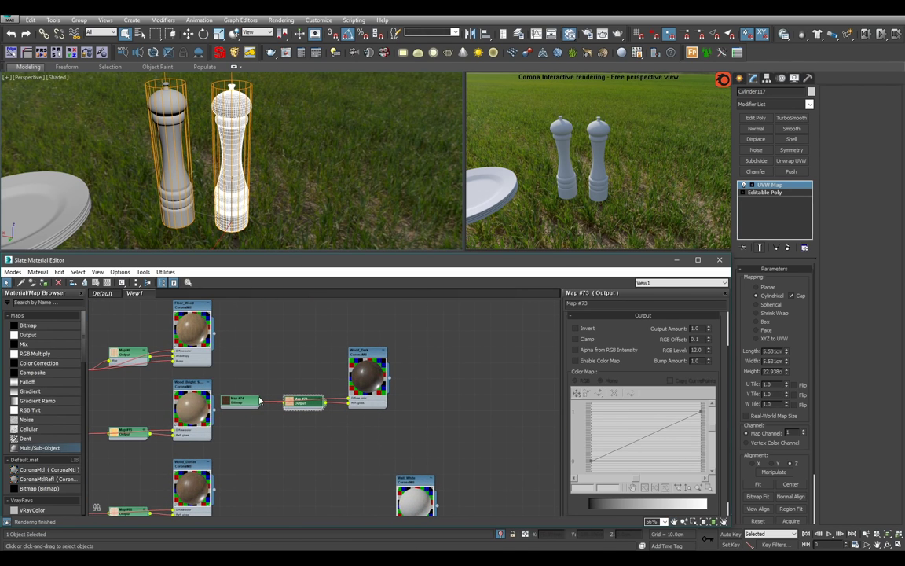
- Create a Multi/Sub-Object material named Mills with two sub-materials and assign it to both pepper mills
{"action": "left_click_drag", "start_coordinate": [497, 394], "coordinate": [434, 352]}
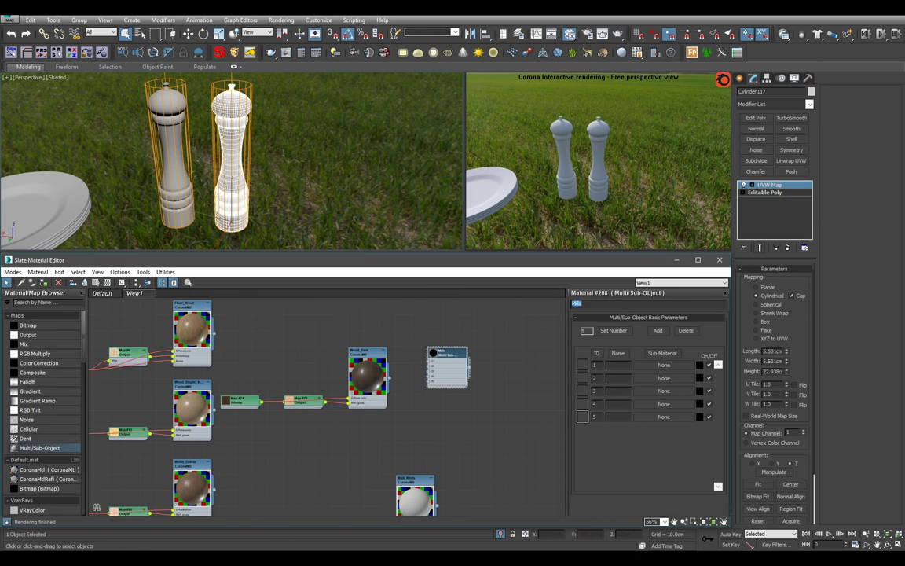
{"action": "left_click", "coordinate": [179, 163], "text": "ctrl"}
{"action": "left_click", "coordinate": [445, 374]}
{"action": "key", "text": "a"}
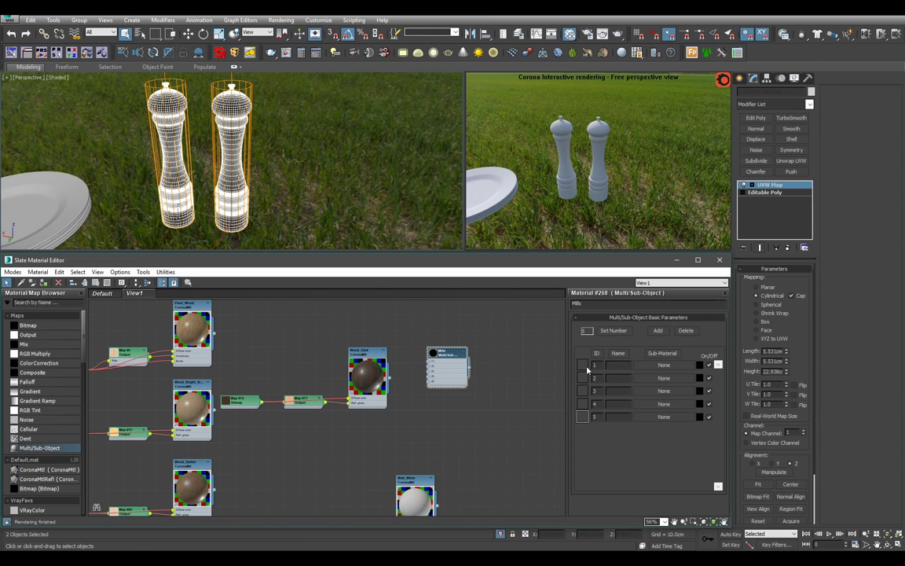
{"action": "left_click", "coordinate": [613, 330]}
{"action": "type", "text": "2"}
{"action": "key", "text": "Return"}
- Connect Wood_Dark to the first slot of Mills and check the wood grain on the mills in the render
{"action": "scroll", "coordinate": [375, 383], "scroll_direction": "up", "scroll_amount": 3}
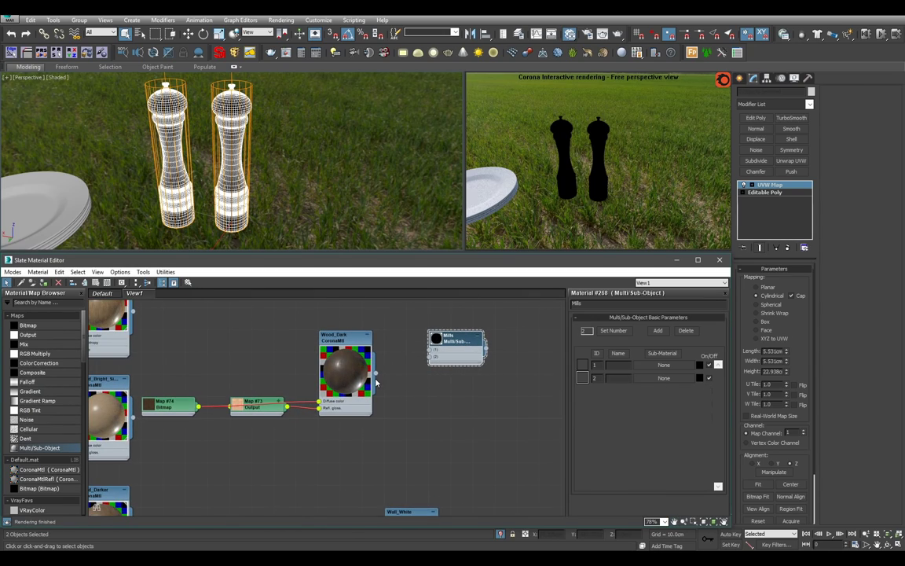
{"action": "left_click_drag", "start_coordinate": [453, 358], "coordinate": [432, 338]}
{"action": "left_click", "coordinate": [446, 351]}
{"action": "scroll", "coordinate": [234, 144], "scroll_direction": "up", "scroll_amount": 8}
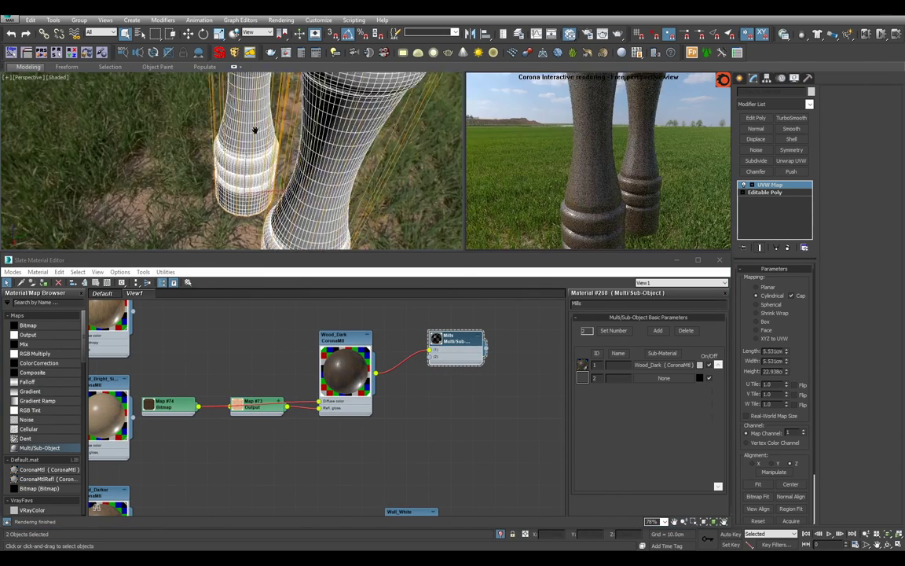
{"action": "scroll", "coordinate": [234, 144], "scroll_direction": "down", "scroll_amount": 8}
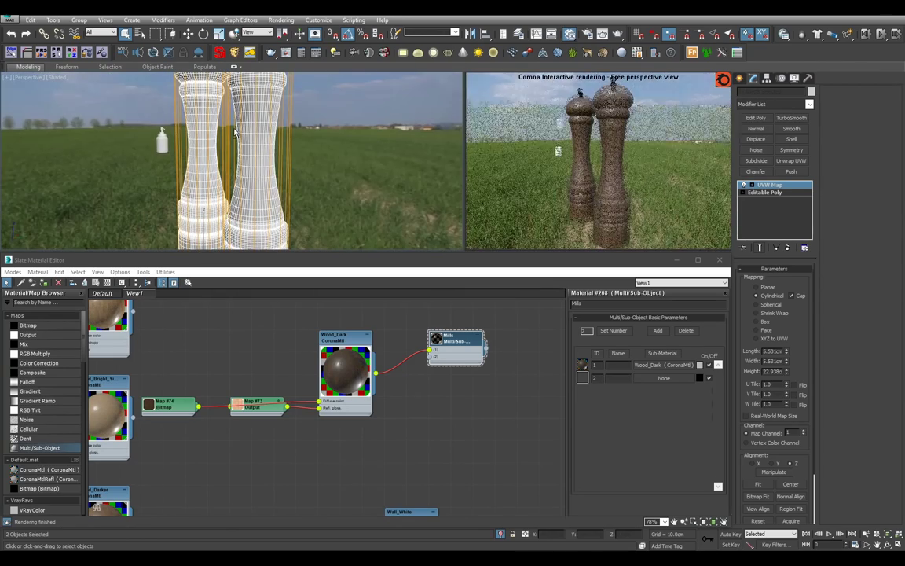
{"action": "scroll", "coordinate": [317, 133], "scroll_direction": "up", "scroll_amount": 5}
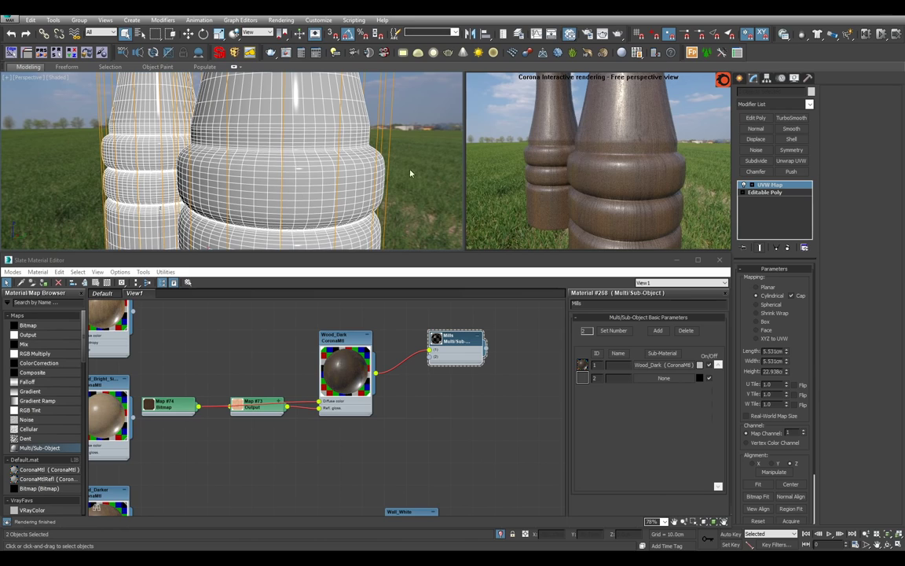
{"action": "scroll", "coordinate": [375, 156], "scroll_direction": "down", "scroll_amount": 10}
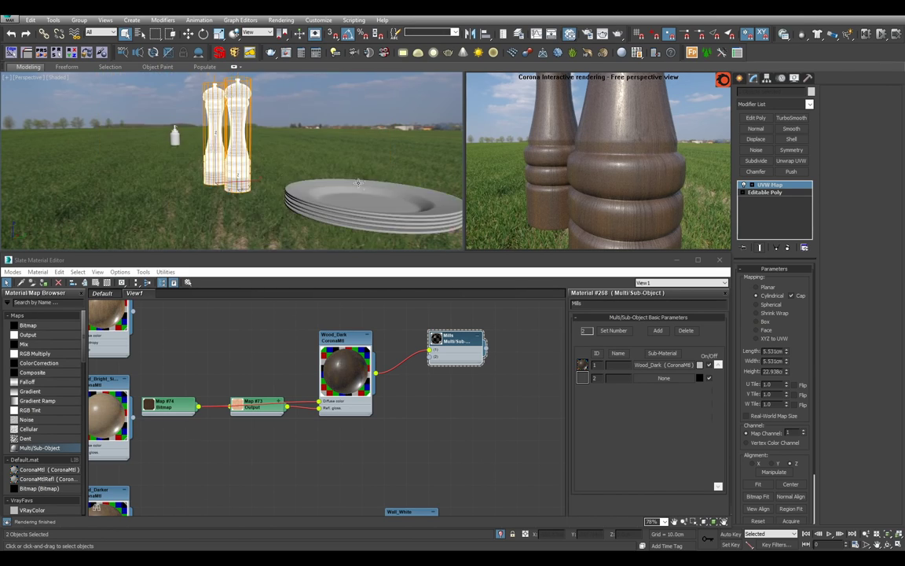
- Move Mills beside the metals, connect the textured stainless steel to its second slot and check the mills in the render
{"action": "scroll", "coordinate": [465, 427], "scroll_direction": "down", "scroll_amount": 3}
{"action": "scroll", "coordinate": [464, 427], "scroll_direction": "down", "scroll_amount": 10}
{"action": "scroll", "coordinate": [372, 469], "scroll_direction": "up", "scroll_amount": 10}
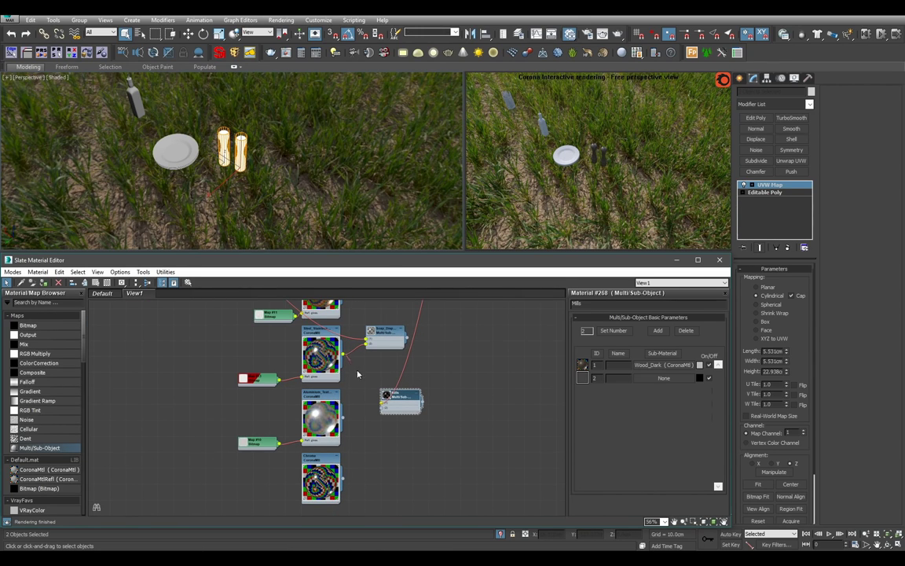
{"action": "left_click_drag", "start_coordinate": [381, 410], "coordinate": [382, 408]}
{"action": "scroll", "coordinate": [287, 222], "scroll_direction": "up", "scroll_amount": 5}
{"action": "middle_click_drag", "start_coordinate": [229, 153], "coordinate": [210, 138]}
{"action": "scroll", "coordinate": [291, 191], "scroll_direction": "down", "scroll_amount": 2}
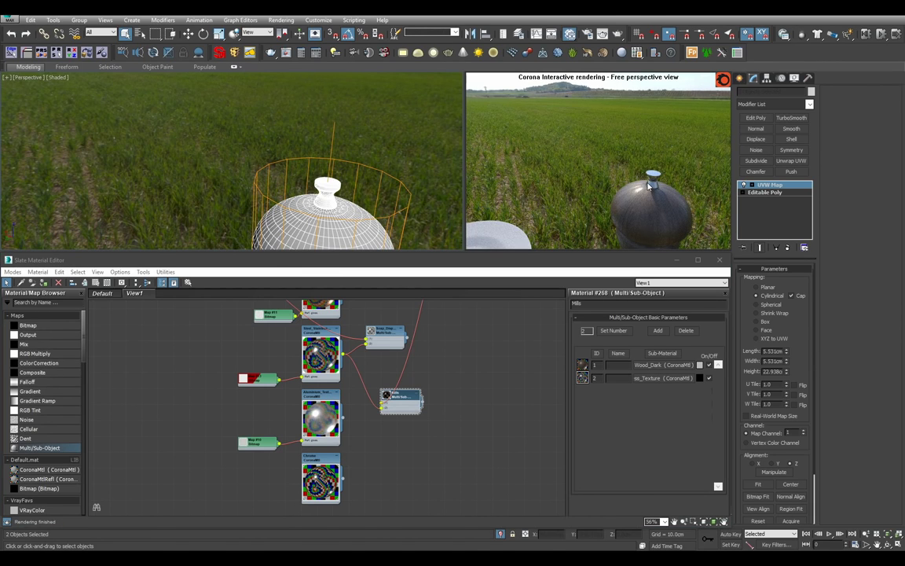
{"action": "middle_click_drag", "start_coordinate": [405, 393], "coordinate": [387, 415]}
{"action": "scroll", "coordinate": [387, 414], "scroll_direction": "down", "scroll_amount": 4}
{"action": "scroll", "coordinate": [312, 191], "scroll_direction": "down", "scroll_amount": 9}
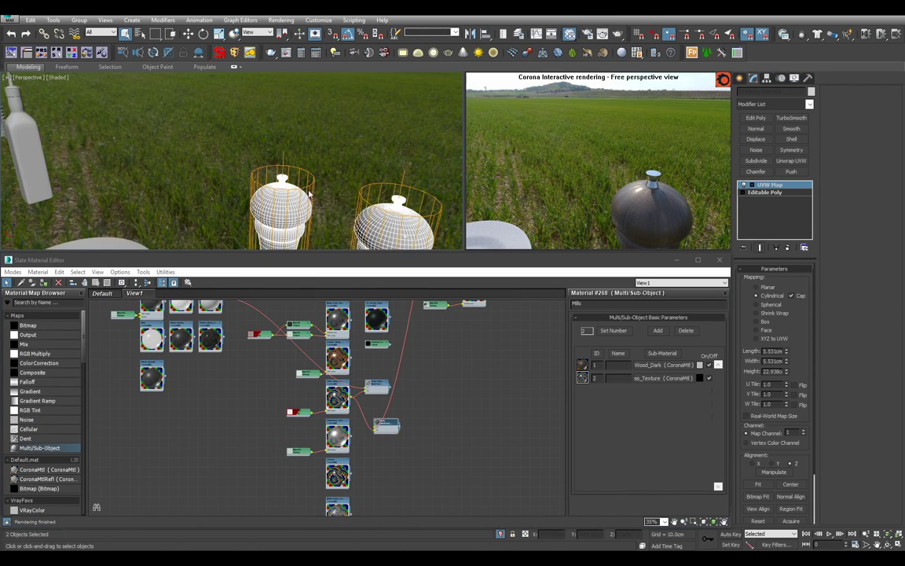
{"action": "middle_click_drag", "start_coordinate": [312, 190], "coordinate": [312, 168], "text": "alt"}
{"action": "scroll", "coordinate": [313, 168], "scroll_direction": "up", "scroll_amount": 4}
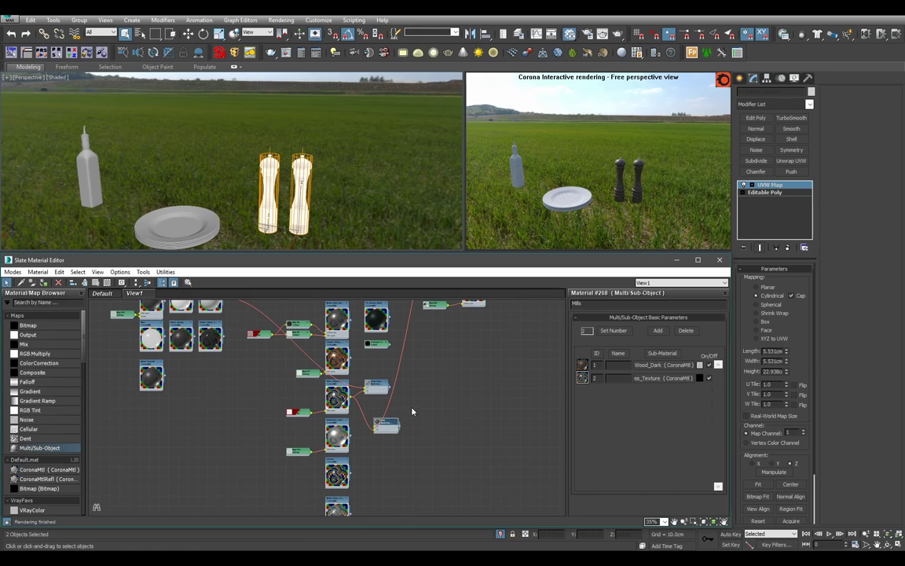
- Remove the finished Mills and Soap_Dispenser multi-materials from the material view
{"action": "scroll", "coordinate": [383, 421], "scroll_direction": "up", "scroll_amount": 4}
{"action": "key", "text": "Delete"}
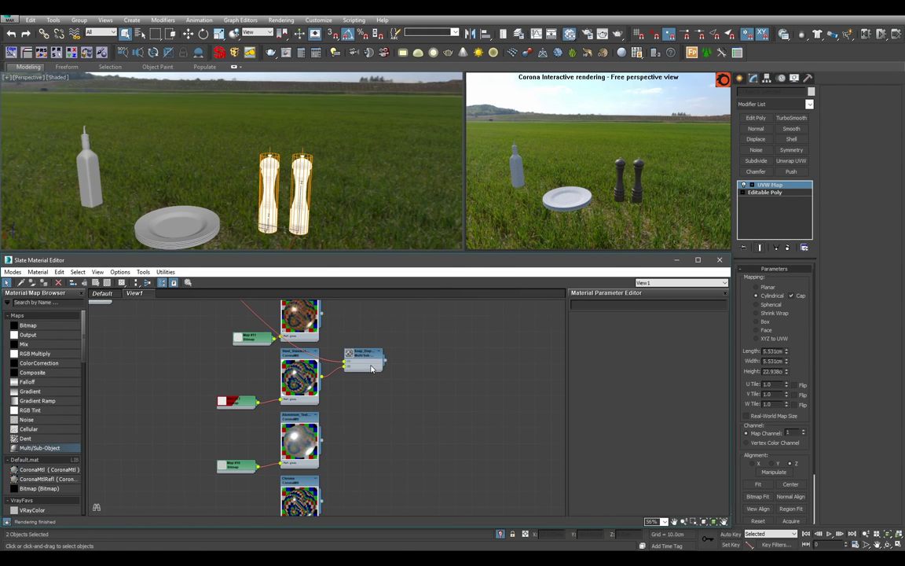
{"action": "left_click", "coordinate": [372, 364]}
{"action": "key", "text": "Delete"}
- Select and frame the stack of plates, and assign the shiny simple white plastic material to it
{"action": "scroll", "coordinate": [277, 188], "scroll_direction": "down", "scroll_amount": 4}
{"action": "middle_click_drag", "start_coordinate": [272, 168], "coordinate": [264, 204], "text": "alt"}
{"action": "left_click", "coordinate": [211, 214]}
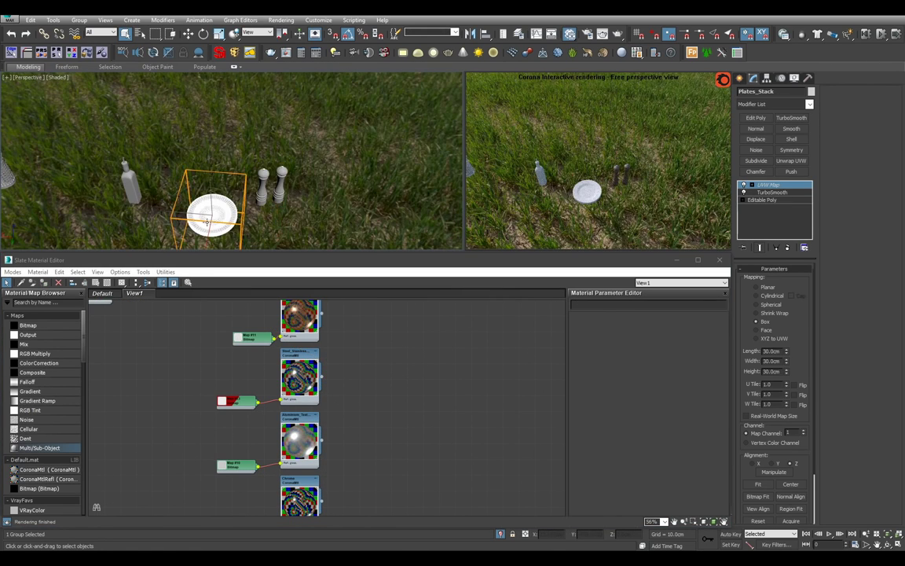
{"action": "key", "text": "z"}
{"action": "scroll", "coordinate": [338, 444], "scroll_direction": "down", "scroll_amount": 6}
{"action": "scroll", "coordinate": [271, 389], "scroll_direction": "up", "scroll_amount": 8}
{"action": "left_click", "coordinate": [350, 381]}
{"action": "key", "text": "a"}
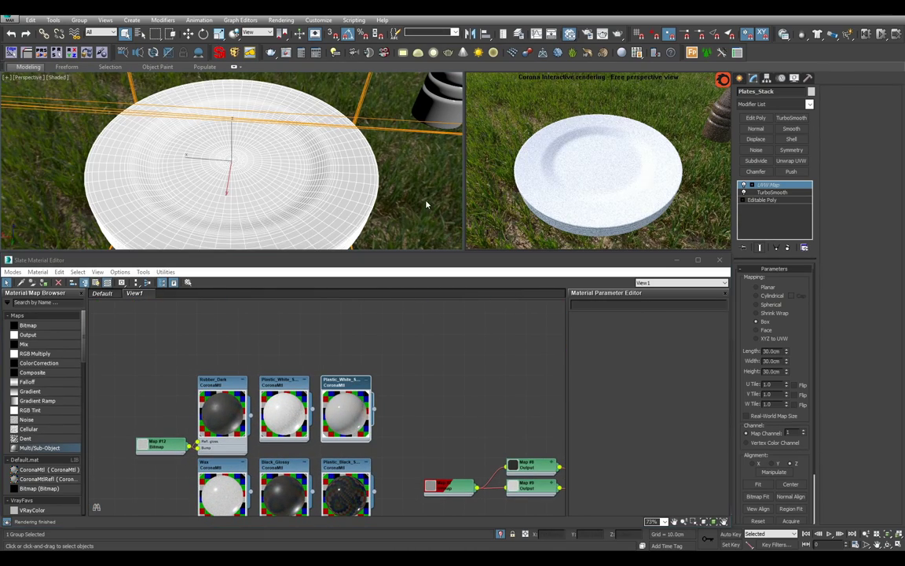
{"action": "left_click", "coordinate": [425, 200]}
- Select and frame the olive oil bottle, and examine its body, neck and spout up close
{"action": "scroll", "coordinate": [424, 199], "scroll_direction": "down", "scroll_amount": 6}
{"action": "middle_click_drag", "start_coordinate": [210, 220], "coordinate": [188, 198], "text": "alt"}
{"action": "left_click", "coordinate": [174, 189]}
{"action": "key", "text": "z"}
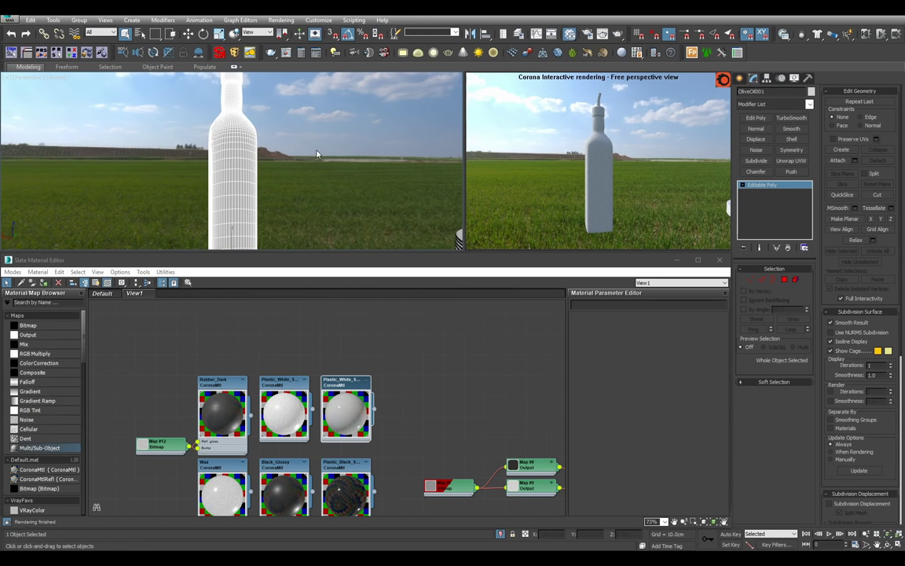
{"action": "middle_click_drag", "start_coordinate": [316, 154], "coordinate": [306, 192], "text": "alt"}
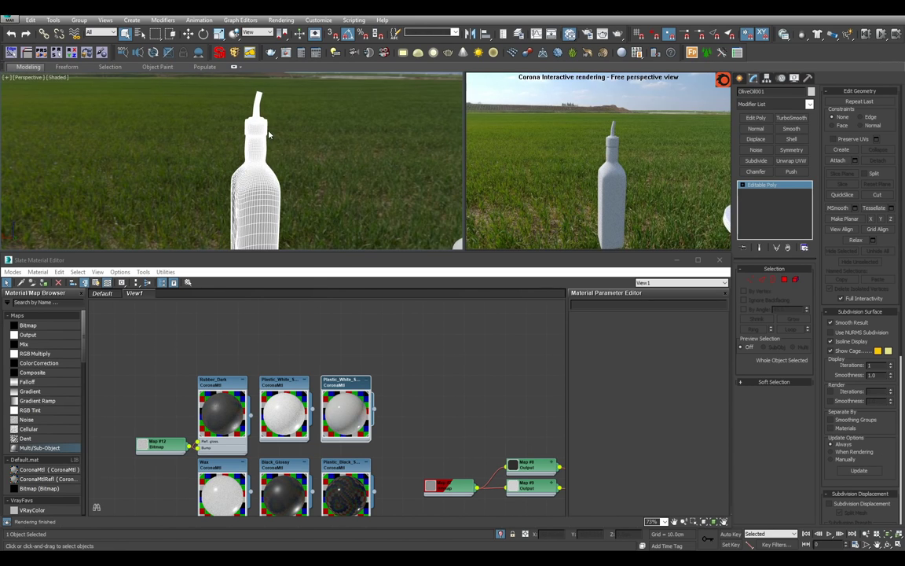
{"action": "middle_click_drag", "start_coordinate": [278, 169], "coordinate": [227, 169], "text": "alt"}
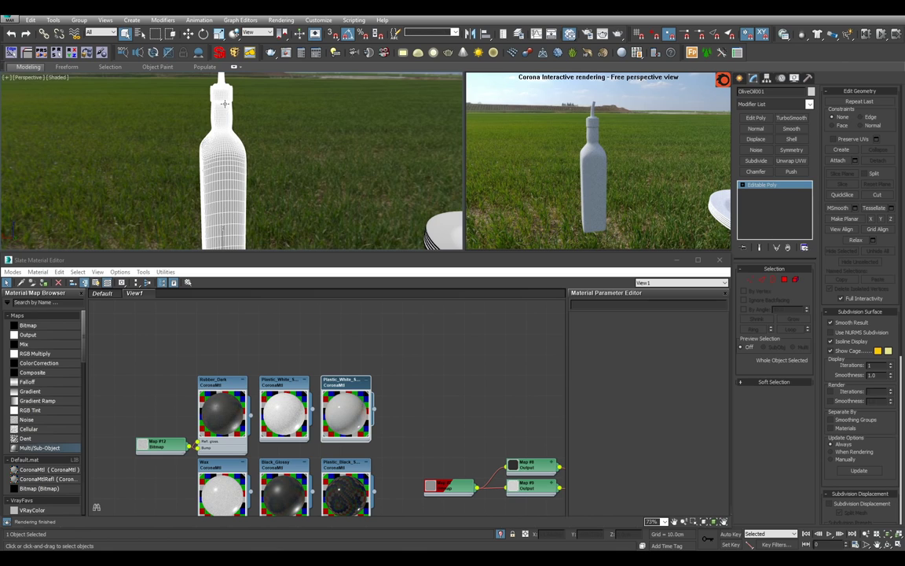
{"action": "middle_click_drag", "start_coordinate": [225, 104], "coordinate": [228, 136], "text": "alt"}
{"action": "scroll", "coordinate": [318, 135], "scroll_direction": "up", "scroll_amount": 3}
{"action": "left_click", "coordinate": [318, 135]}
{"action": "middle_click_drag", "start_coordinate": [293, 143], "coordinate": [297, 208]}
{"action": "scroll", "coordinate": [297, 208], "scroll_direction": "up", "scroll_amount": 6}
{"action": "left_click", "coordinate": [247, 177]}
{"action": "scroll", "coordinate": [280, 149], "scroll_direction": "down", "scroll_amount": 3}
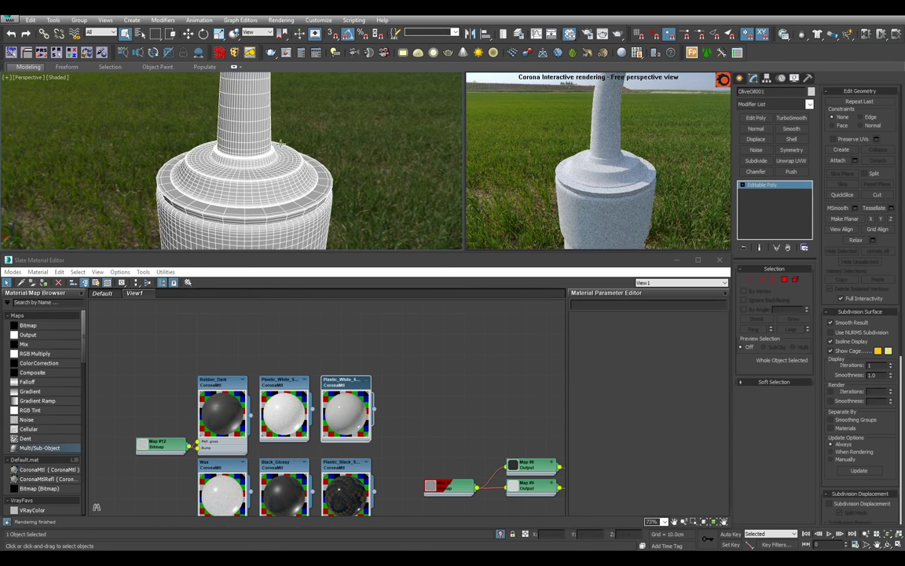
{"action": "scroll", "coordinate": [280, 148], "scroll_direction": "down", "scroll_amount": 8}
{"action": "left_click", "coordinate": [285, 149]}
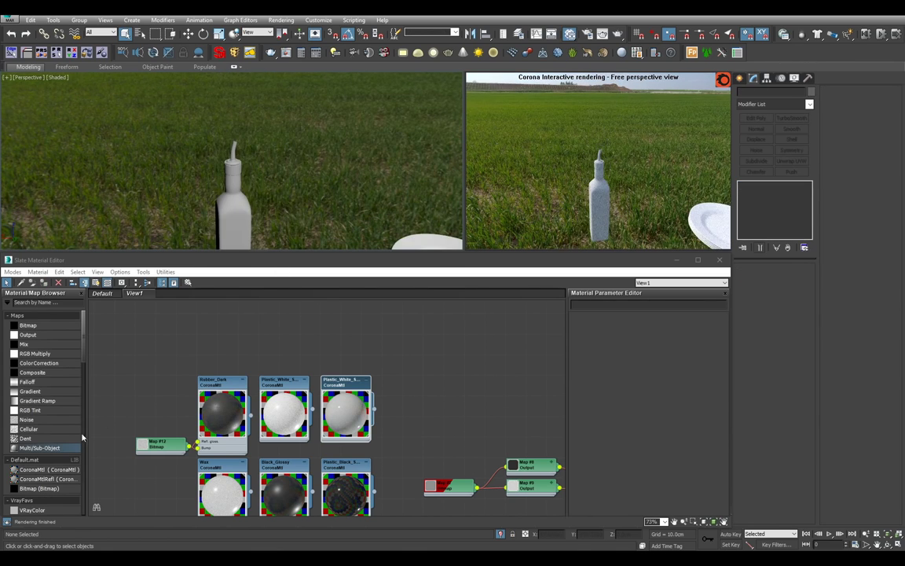
- Create a Multi/Sub-Object material named Olive_Oil with four sub-materials
{"action": "left_click_drag", "start_coordinate": [76, 446], "coordinate": [485, 378]}
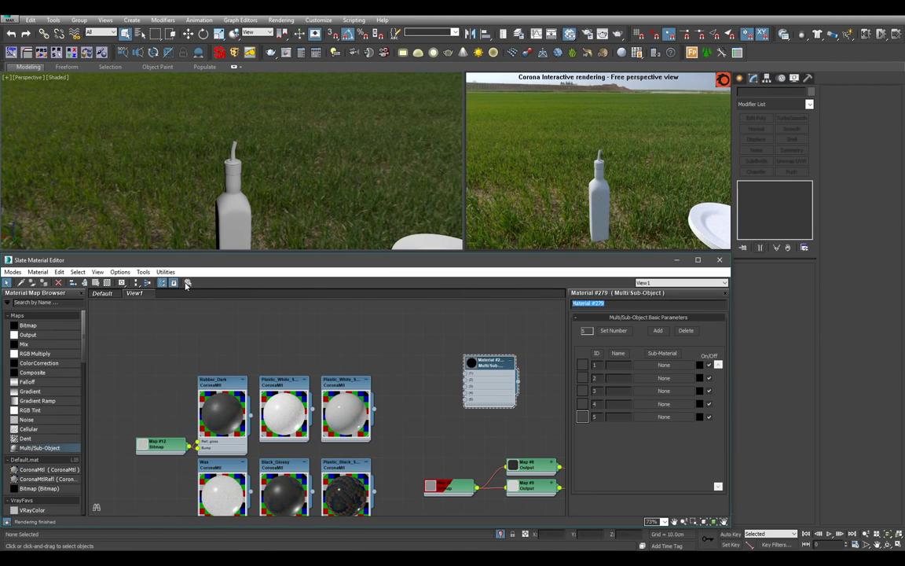
{"action": "type", "text": "Oil"}
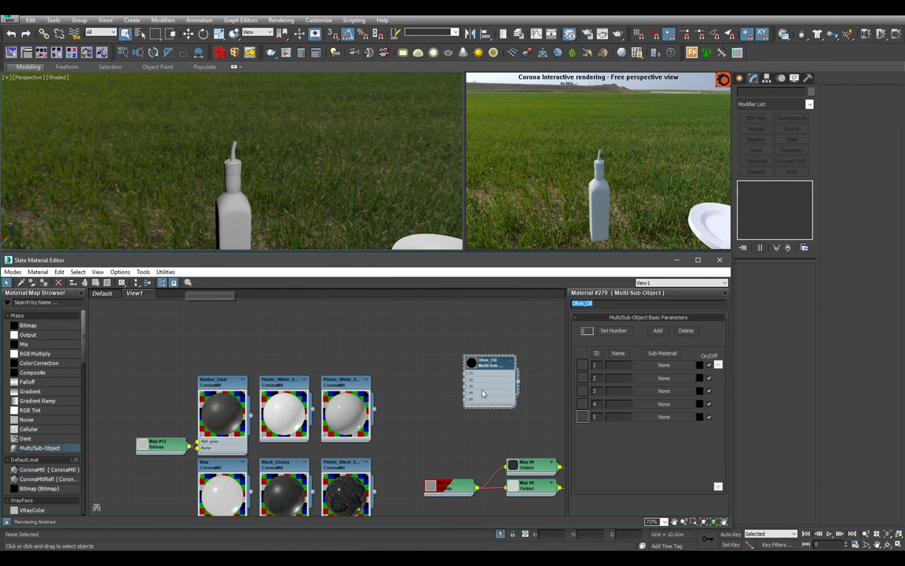
{"action": "left_click", "coordinate": [613, 331]}
{"action": "type", "text": "4"}
{"action": "left_click", "coordinate": [416, 387]}
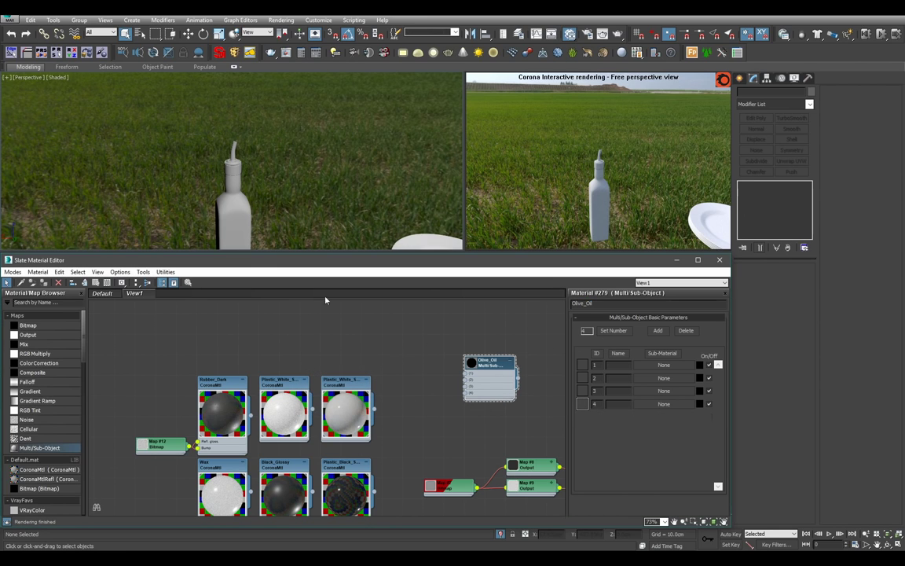
- Select the olive oil bottle and move the Olive_Oil material beside the glass materials
{"action": "left_click", "coordinate": [233, 197]}
{"action": "key", "text": "4"}
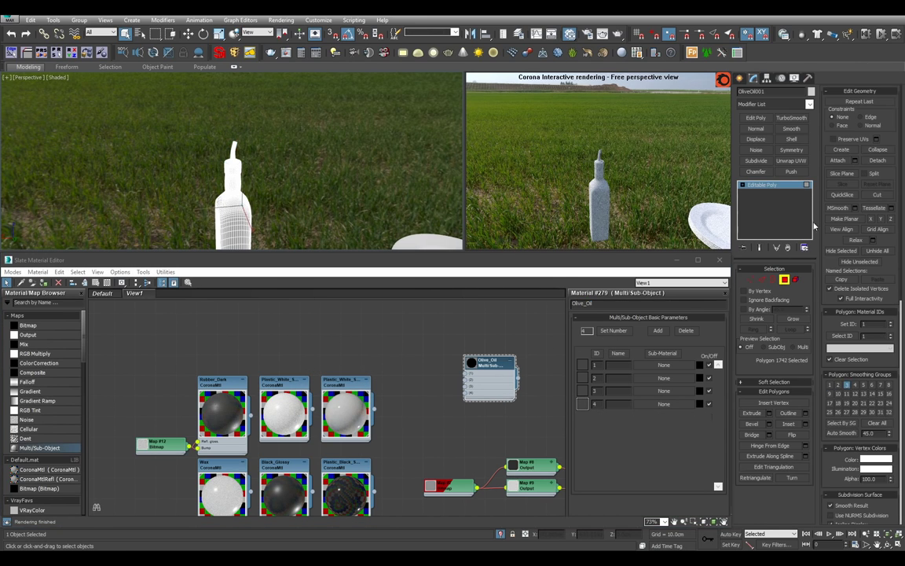
{"action": "left_click", "coordinate": [790, 186]}
{"action": "scroll", "coordinate": [437, 395], "scroll_direction": "down", "scroll_amount": 10}
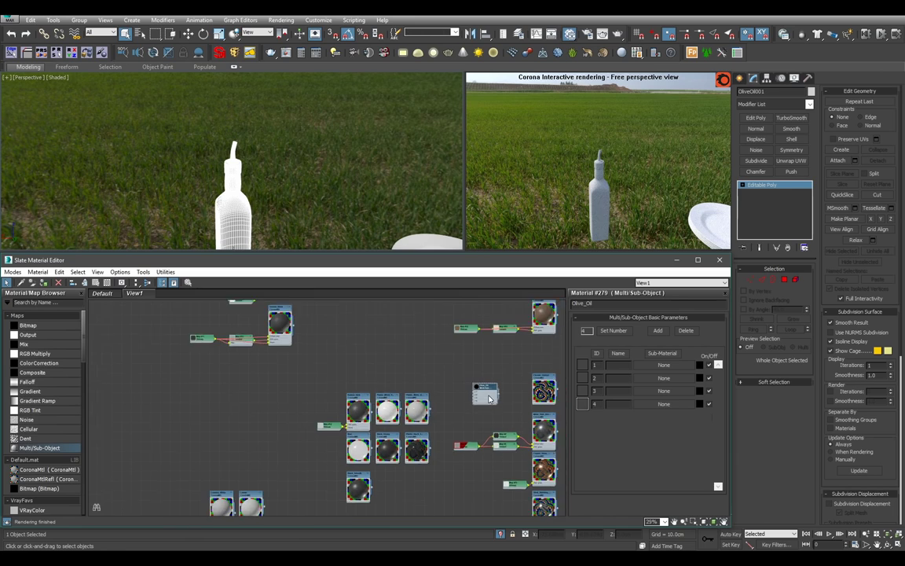
{"action": "left_click_drag", "start_coordinate": [469, 398], "coordinate": [234, 346]}
{"action": "middle_click_drag", "start_coordinate": [234, 346], "coordinate": [327, 484]}
{"action": "scroll", "coordinate": [328, 483], "scroll_direction": "up", "scroll_amount": 3}
{"action": "left_click_drag", "start_coordinate": [327, 481], "coordinate": [499, 362]}
{"action": "middle_click_drag", "start_coordinate": [499, 362], "coordinate": [229, 417]}
{"action": "scroll", "coordinate": [229, 417], "scroll_direction": "up", "scroll_amount": 3}
{"action": "left_click_drag", "start_coordinate": [229, 417], "coordinate": [450, 350]}
{"action": "scroll", "coordinate": [449, 351], "scroll_direction": "up", "scroll_amount": 3}
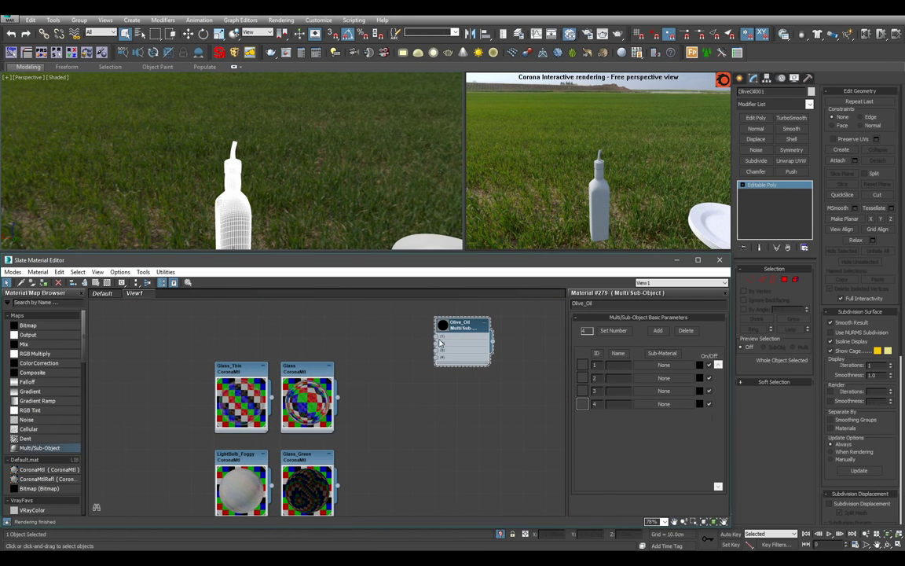
- Connect Glass to the first slot of Olive_Oil, assign it to the bottle and check the bottle's polygons
{"action": "left_click_drag", "start_coordinate": [337, 397], "coordinate": [436, 336]}
{"action": "middle_click_drag", "start_coordinate": [267, 226], "coordinate": [300, 200], "text": "alt"}
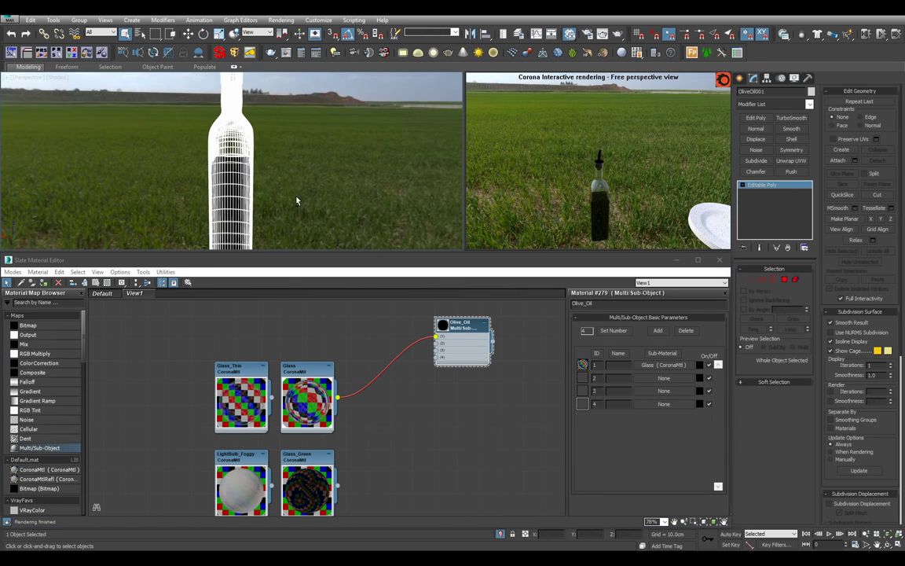
{"action": "key", "text": "4"}
{"action": "left_click", "coordinate": [245, 192]}
{"action": "left_click", "coordinate": [245, 193]}
{"action": "left_click", "coordinate": [748, 184]}
- Create a CoronaMtl named Olive_Oil with diffuse level 0, reflection and refraction levels 1, and Fresnel IOR and IOR 1.39
{"action": "middle_click_drag", "start_coordinate": [437, 353], "coordinate": [402, 421]}
{"action": "scroll", "coordinate": [401, 421], "scroll_direction": "up", "scroll_amount": 1}
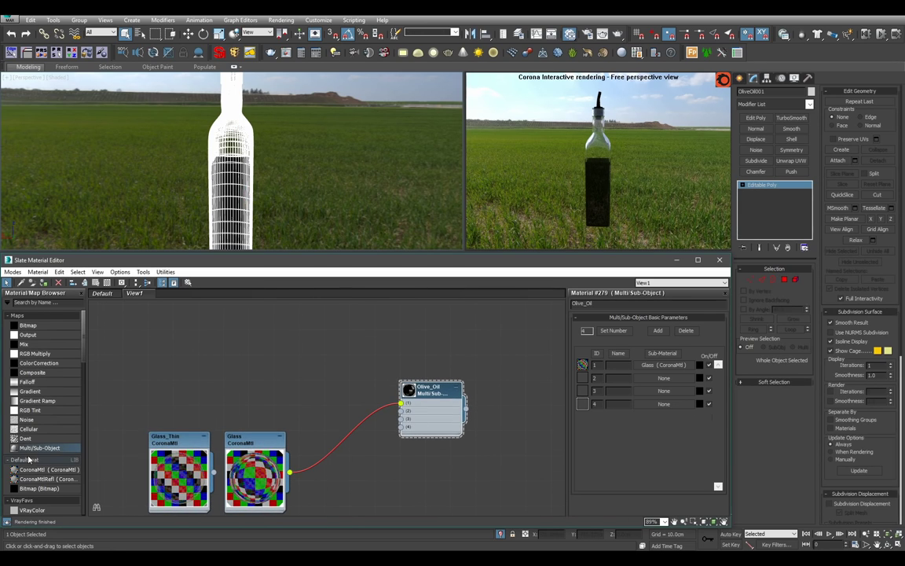
{"action": "left_click_drag", "start_coordinate": [63, 469], "coordinate": [306, 337]}
{"action": "double_click", "coordinate": [306, 336]}
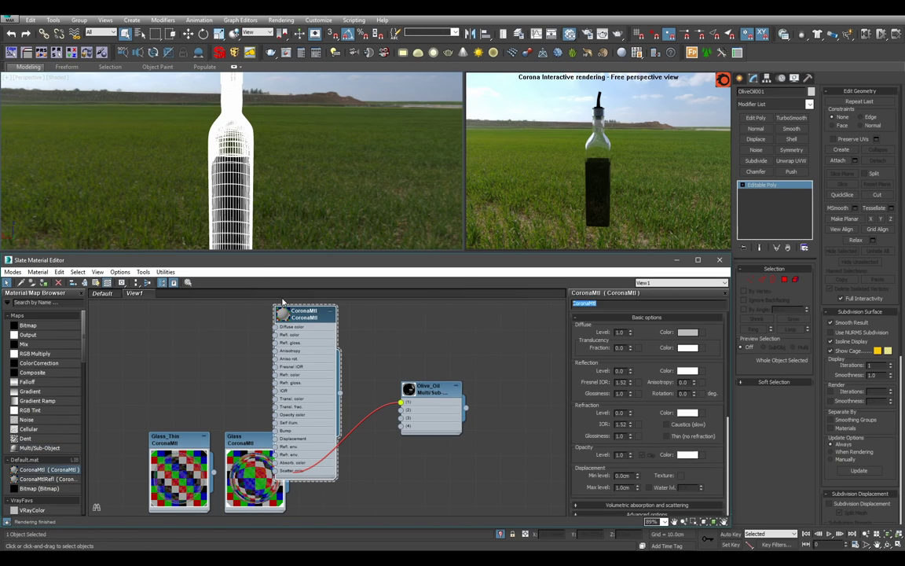
{"action": "type", "text": "Olive_Oil"}
{"action": "left_click_drag", "start_coordinate": [630, 333], "coordinate": [625, 357]}
{"action": "double_click", "coordinate": [283, 313]}
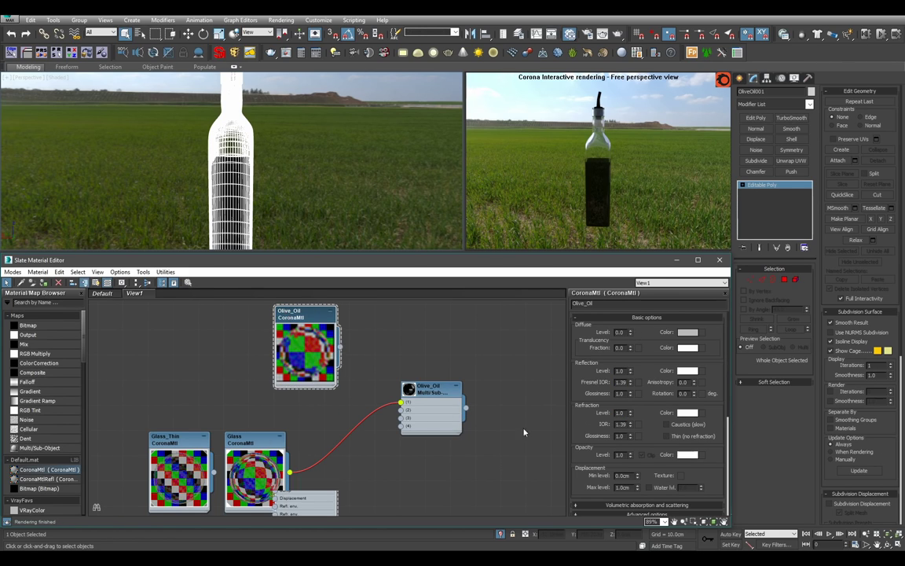
{"action": "scroll", "coordinate": [322, 346], "scroll_direction": "up", "scroll_amount": 2}
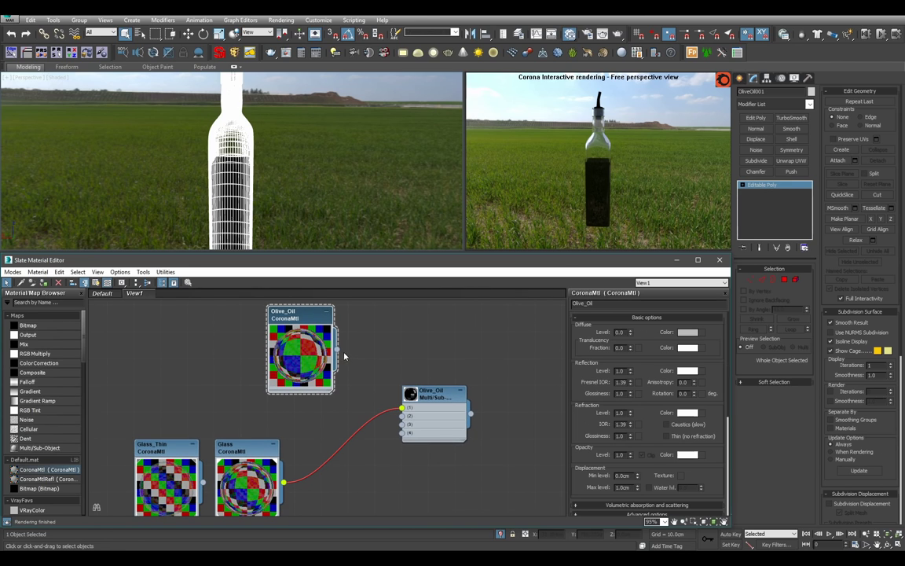
- Connect the Olive_Oil CoronaMtl to the multi-material's second slot and set its absorption distance to 2 cm
{"action": "left_click_drag", "start_coordinate": [336, 351], "coordinate": [405, 419]}
{"action": "scroll", "coordinate": [317, 156], "scroll_direction": "up", "scroll_amount": 3}
{"action": "middle_click_drag", "start_coordinate": [318, 157], "coordinate": [330, 168], "text": "alt"}
{"action": "left_click_drag", "start_coordinate": [637, 410], "coordinate": [638, 271]}
{"action": "left_click", "coordinate": [634, 373]}
{"action": "left_click", "coordinate": [634, 373]}
{"action": "left_click", "coordinate": [635, 364]}
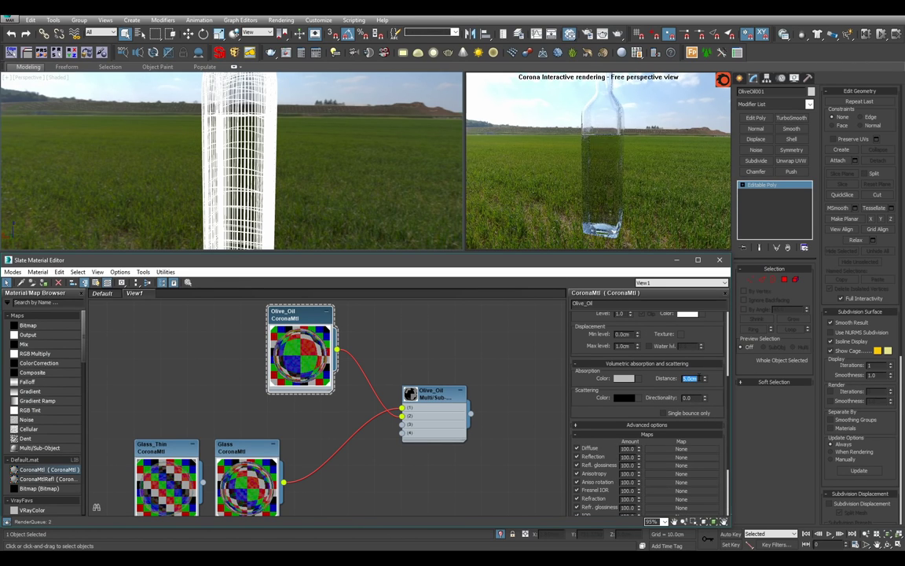
{"action": "key", "text": "Return"}
- Try an olive-yellow absorption color for the oil with hue 44, saturation 185 and value 97
{"action": "left_click", "coordinate": [626, 380]}
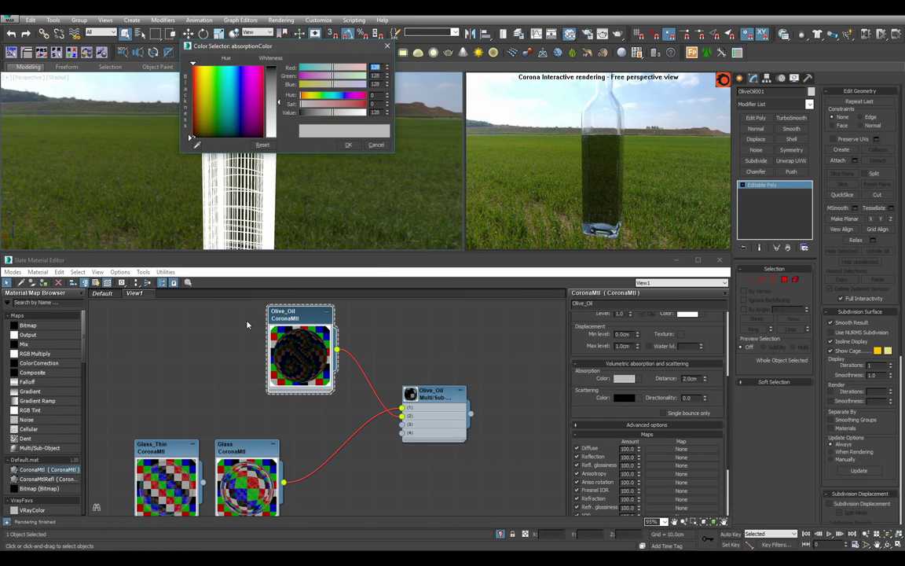
{"action": "left_click", "coordinate": [359, 114]}
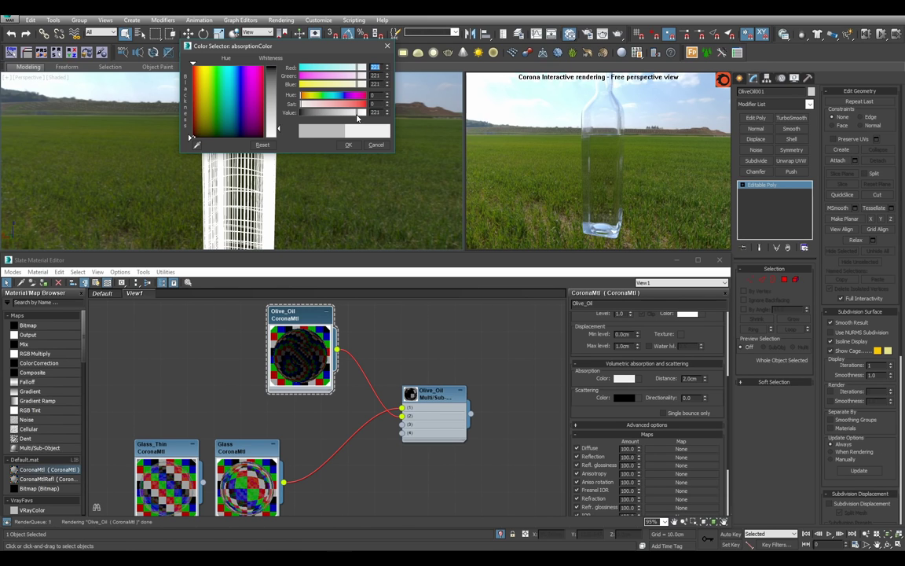
{"action": "left_click_drag", "start_coordinate": [358, 114], "coordinate": [318, 115]}
{"action": "left_click", "coordinate": [318, 97]}
{"action": "left_click", "coordinate": [343, 113]}
{"action": "middle_click_drag", "start_coordinate": [367, 209], "coordinate": [273, 191], "text": "alt"}
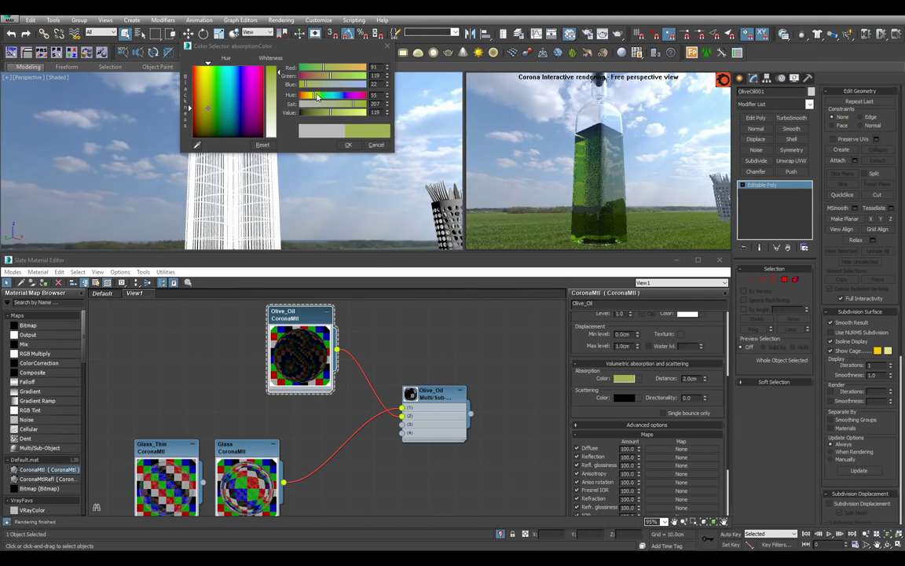
{"action": "left_click_drag", "start_coordinate": [315, 95], "coordinate": [313, 96]}
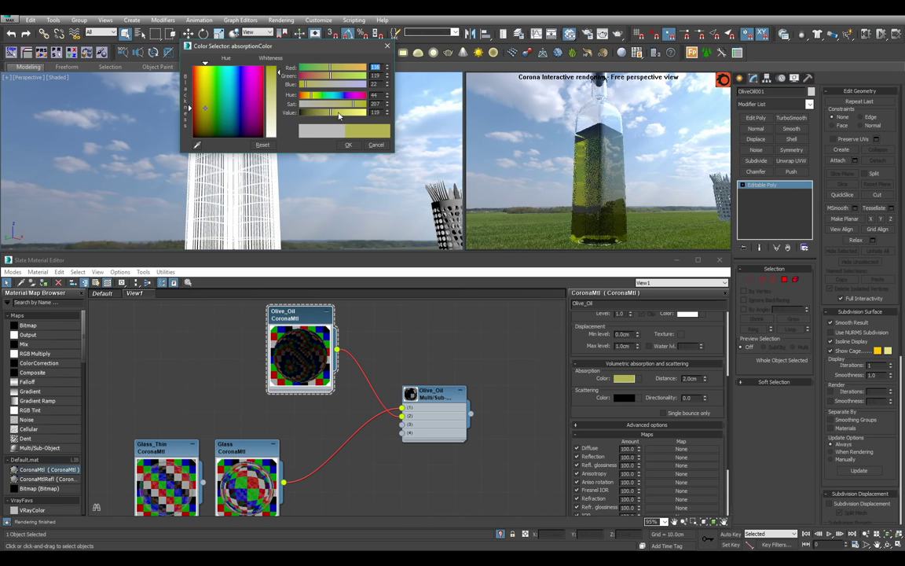
{"action": "left_click_drag", "start_coordinate": [335, 115], "coordinate": [324, 113]}
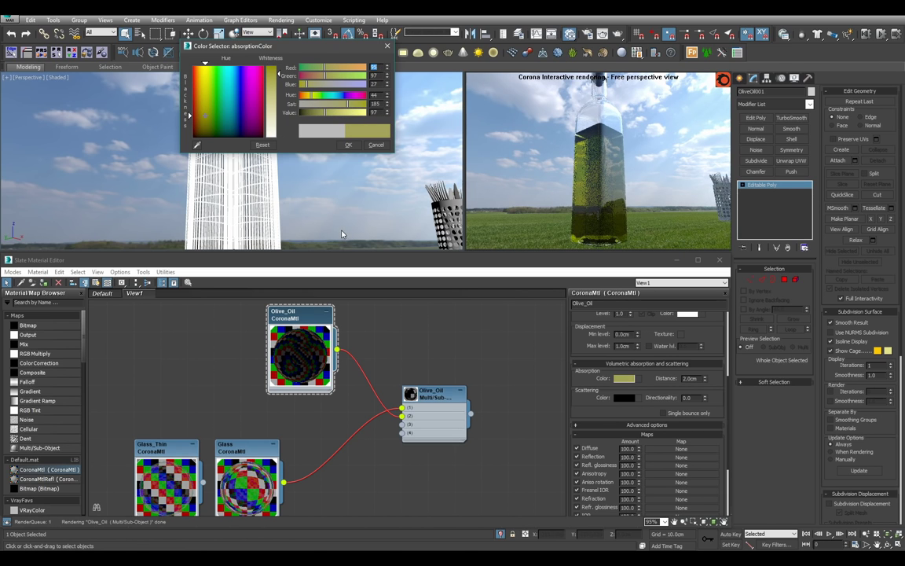
- Try an absorption distance of 5 cm and check the oil in the render from several angles
{"action": "middle_click_drag", "start_coordinate": [344, 232], "coordinate": [362, 199], "text": "alt"}
{"action": "scroll", "coordinate": [400, 219], "scroll_direction": "down", "scroll_amount": 3}
{"action": "left_click", "coordinate": [692, 378]}
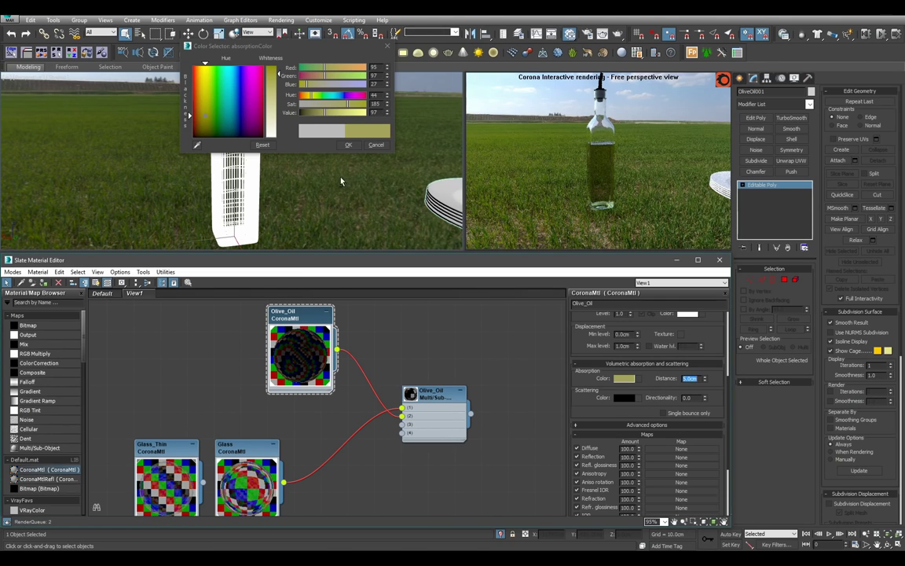
{"action": "middle_click_drag", "start_coordinate": [301, 158], "coordinate": [286, 186], "text": "alt"}
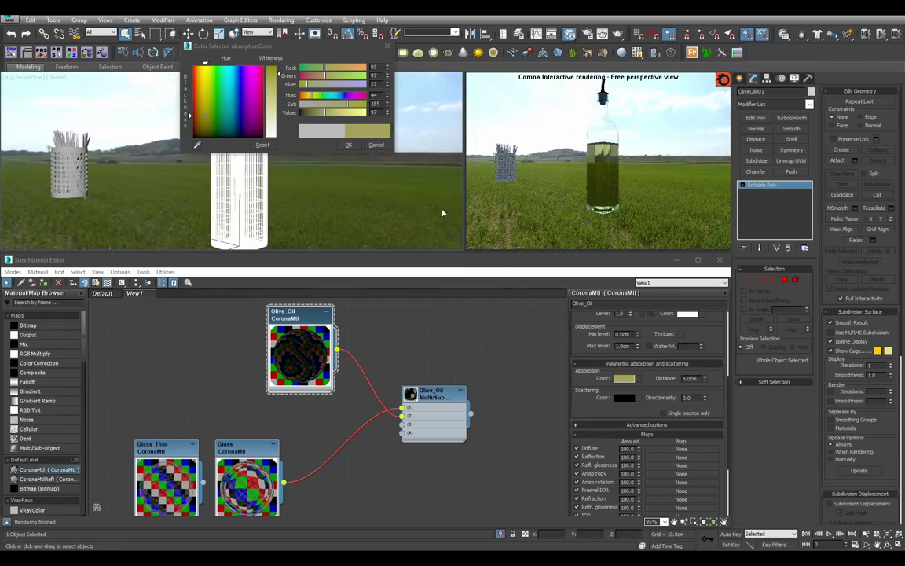
{"action": "middle_click_drag", "start_coordinate": [439, 206], "coordinate": [395, 140], "text": "alt"}
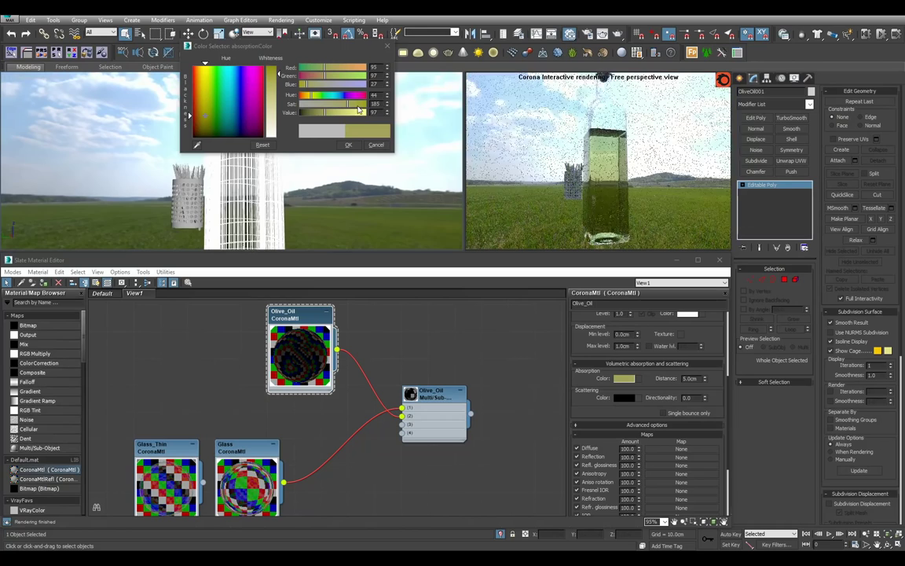
- Try a warmer absorption color for the oil with hue 40, saturation 216 and value 120
{"action": "left_click", "coordinate": [356, 104]}
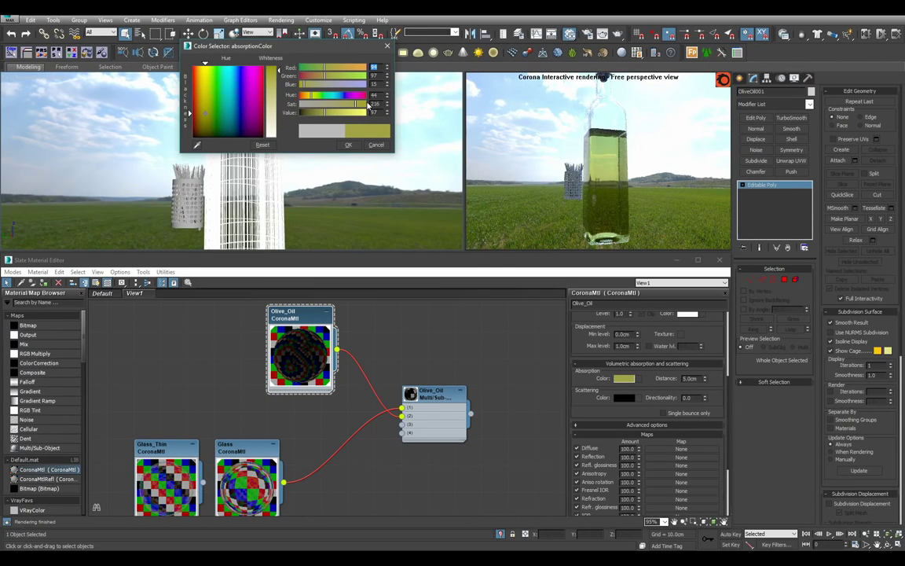
{"action": "key", "text": "Return"}
{"action": "scroll", "coordinate": [388, 215], "scroll_direction": "down", "scroll_amount": 3}
{"action": "left_click_drag", "start_coordinate": [353, 204], "coordinate": [377, 197], "text": "alt"}
{"action": "middle_click_drag", "start_coordinate": [377, 198], "coordinate": [371, 194], "text": "alt"}
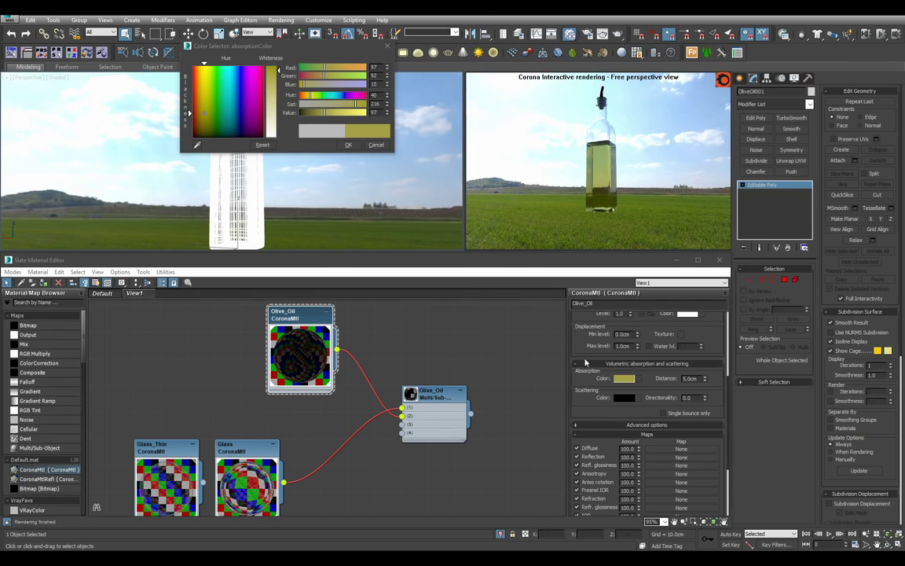
{"action": "double_click", "coordinate": [376, 112]}
{"action": "type", "text": "120"}
{"action": "key", "text": "Return"}
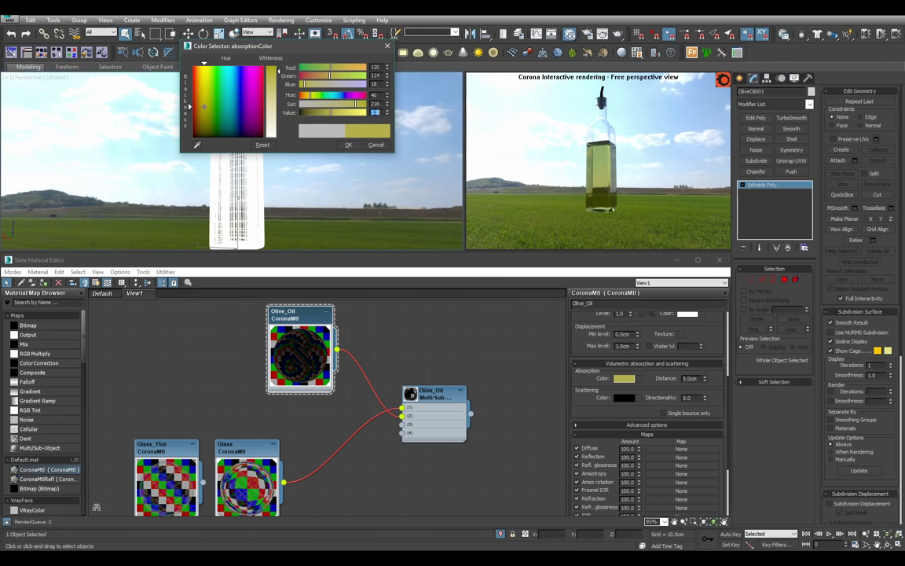
- Compare absorption distances of 2 and 3 cm for the oil and settle on 2.5 cm
{"action": "double_click", "coordinate": [693, 378]}
{"action": "type", "text": "2"}
{"action": "key", "text": "Return"}
{"action": "type", "text": "3"}
{"action": "key", "text": "Return"}
{"action": "type", "text": "2.5"}
{"action": "key", "text": "Return"}
{"action": "mouse_move", "coordinate": [381, 211]}
{"action": "middle_mouse_down", "text": "alt"}
{"action": "mouse_move", "coordinate": [318, 225]}
{"action": "mouse_move", "coordinate": [367, 221]}
{"action": "middle_mouse_up", "text": "alt"}
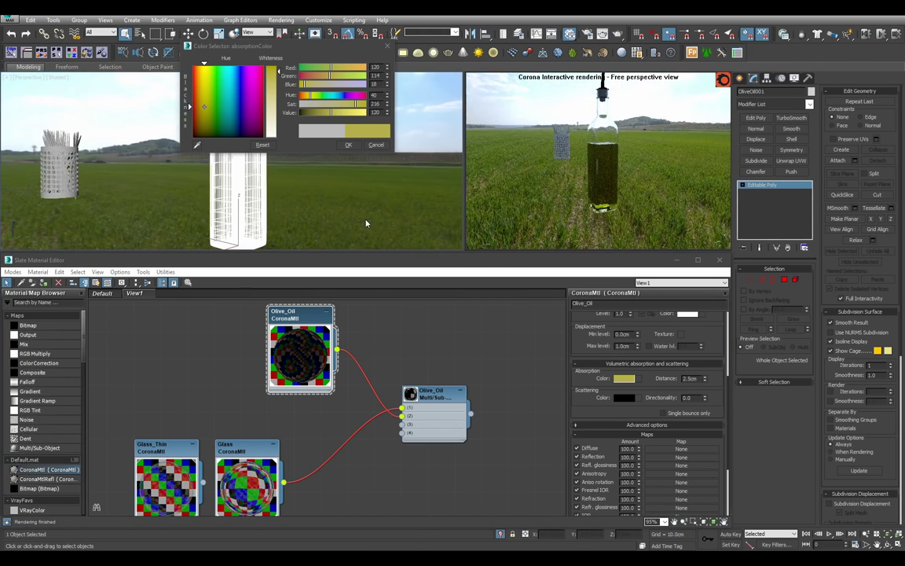
- Show the bottle within the full scene and set the Corona exposure to 3.5 EV to judge the oil's brightness
{"action": "left_click", "coordinate": [501, 535]}
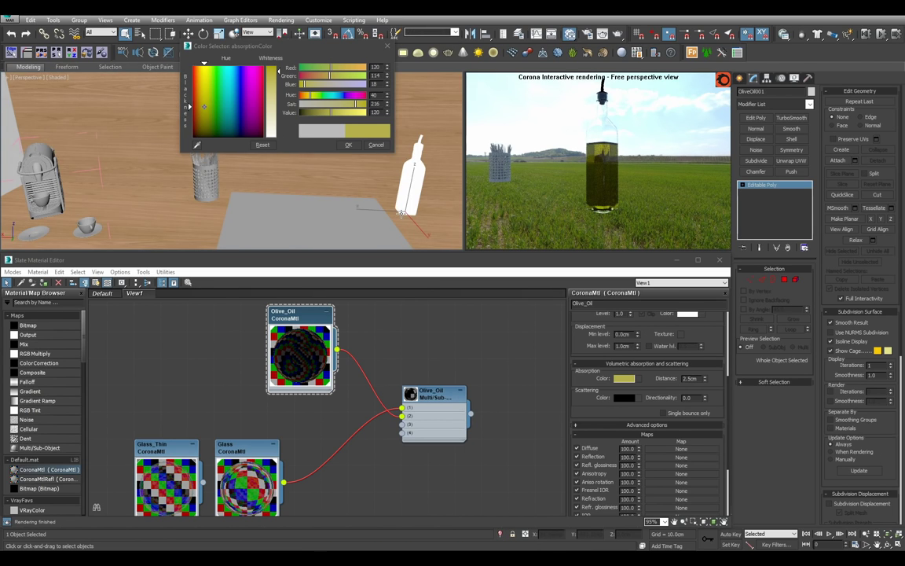
{"action": "key", "text": "z"}
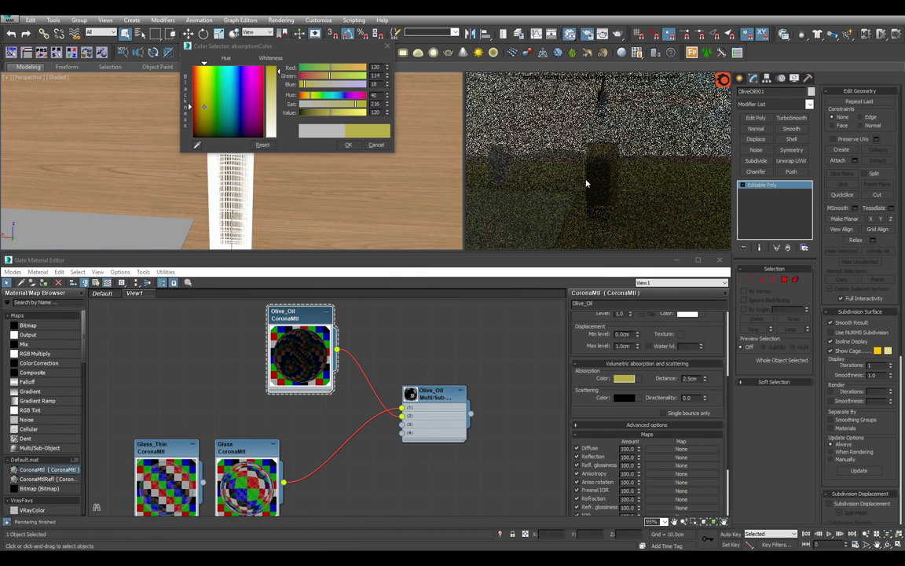
{"action": "key", "text": "F10"}
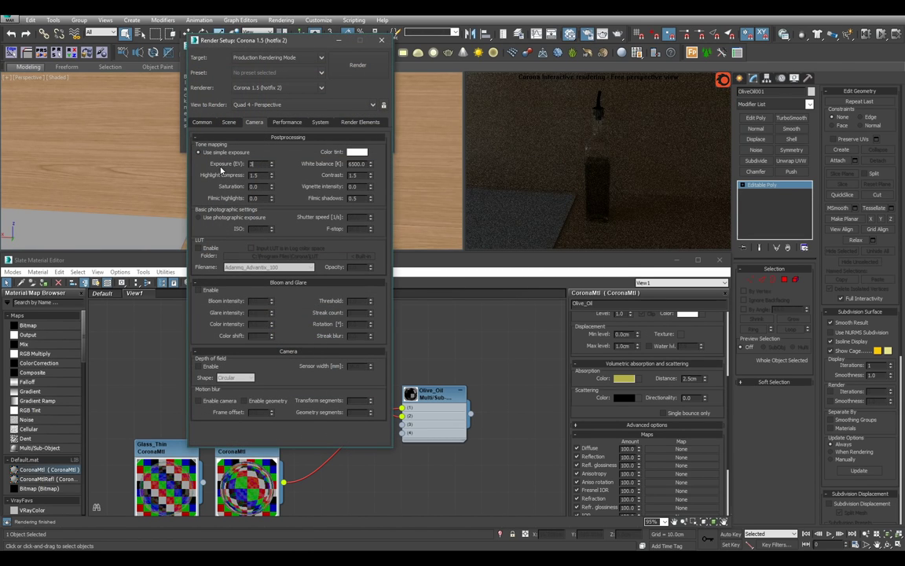
{"action": "type", "text": ".5"}
{"action": "key", "text": "Return"}
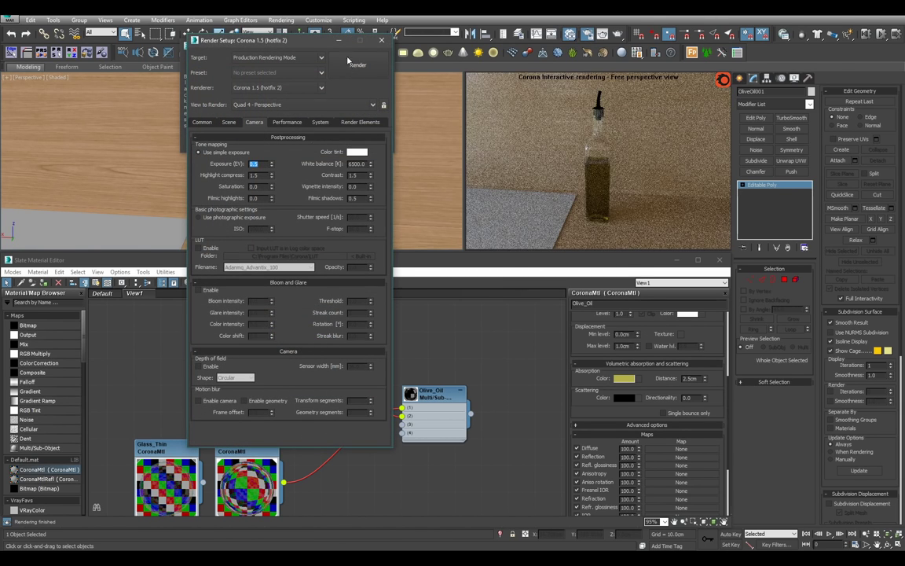
{"action": "key", "text": "F10"}
{"action": "middle_click_drag", "start_coordinate": [322, 202], "coordinate": [293, 186], "text": "alt"}
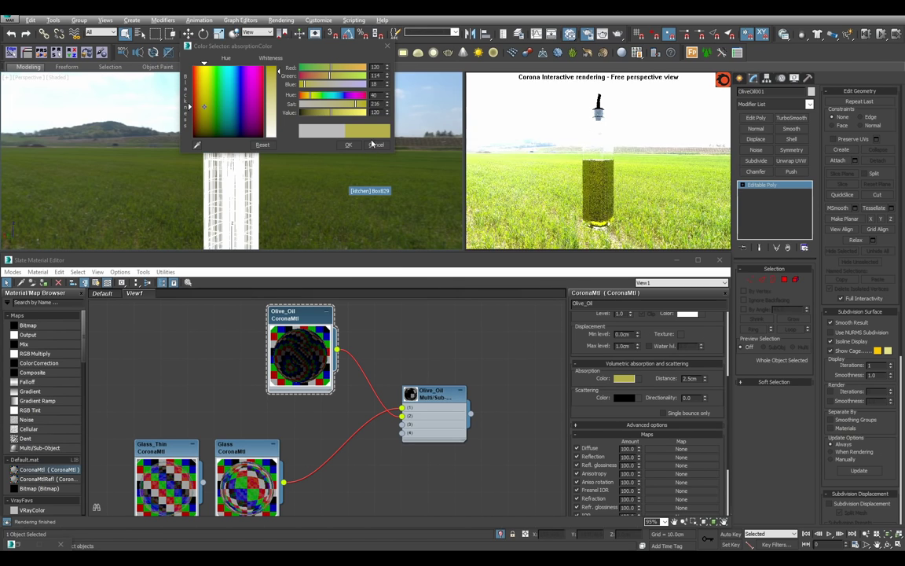
- Discard the pending absorption color edit and set the oil's absorption color to hue 38, saturation 227 and value 108
{"action": "left_click", "coordinate": [377, 145]}
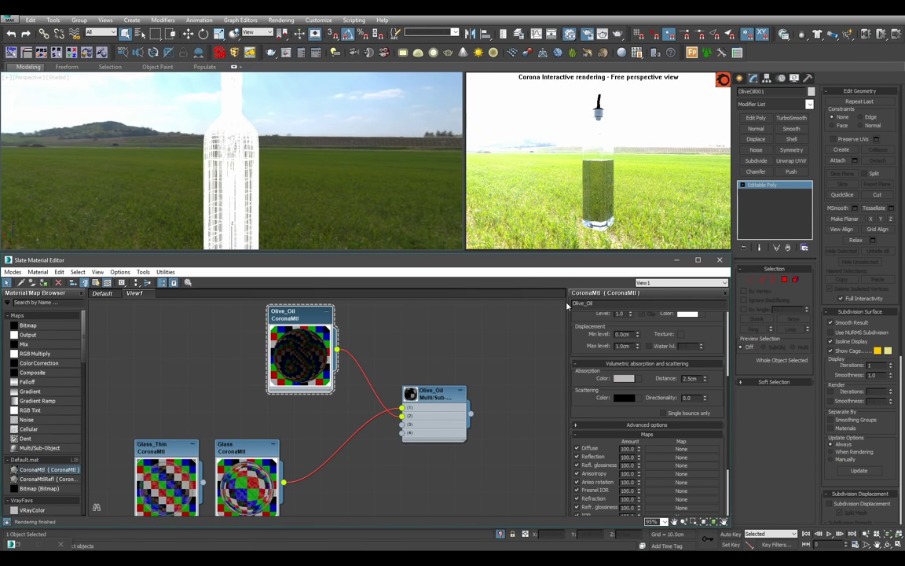
{"action": "left_click", "coordinate": [629, 379]}
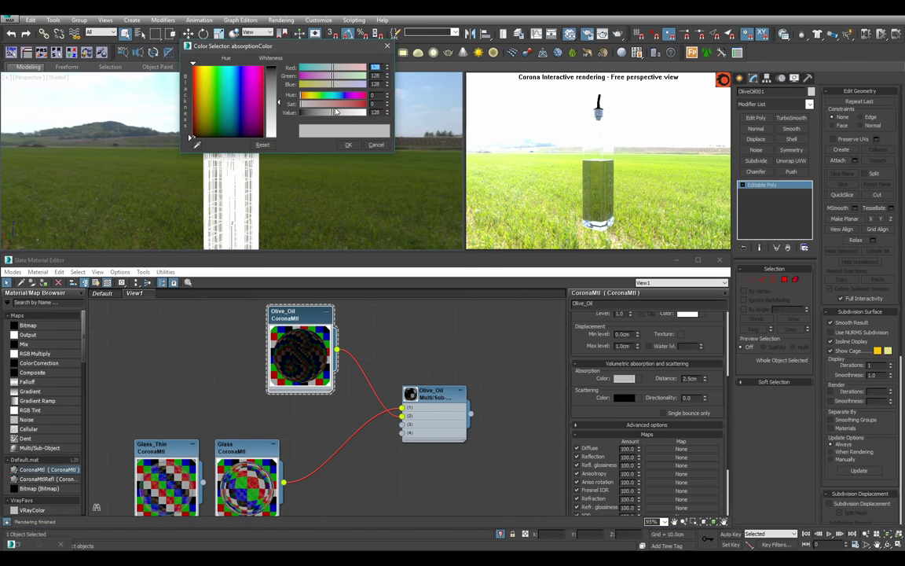
{"action": "left_click", "coordinate": [376, 144]}
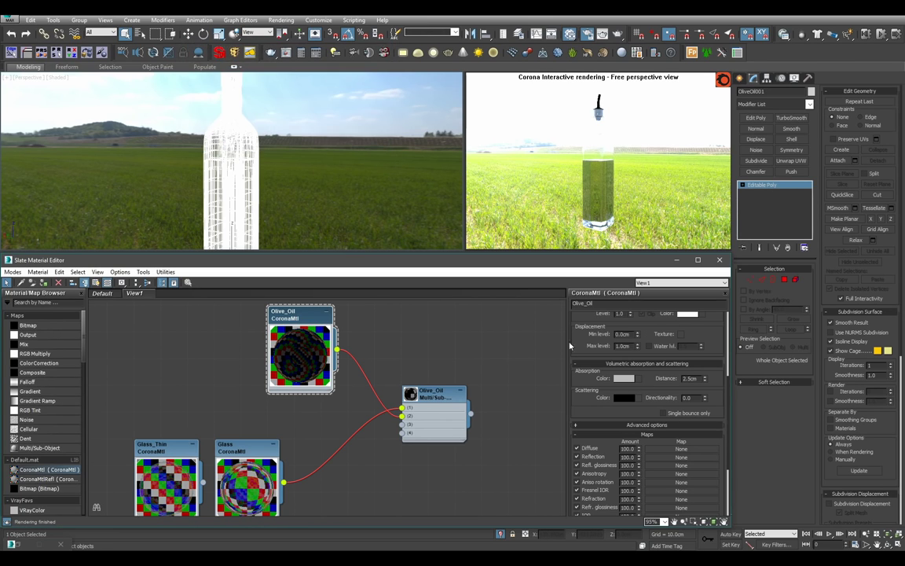
{"action": "left_click", "coordinate": [627, 379]}
{"action": "left_click", "coordinate": [312, 95]}
{"action": "mouse_move", "coordinate": [317, 104]}
{"action": "left_mouse_down"}
{"action": "mouse_move", "coordinate": [361, 105]}
{"action": "mouse_move", "coordinate": [328, 113]}
{"action": "mouse_move", "coordinate": [311, 97]}
{"action": "left_mouse_up"}
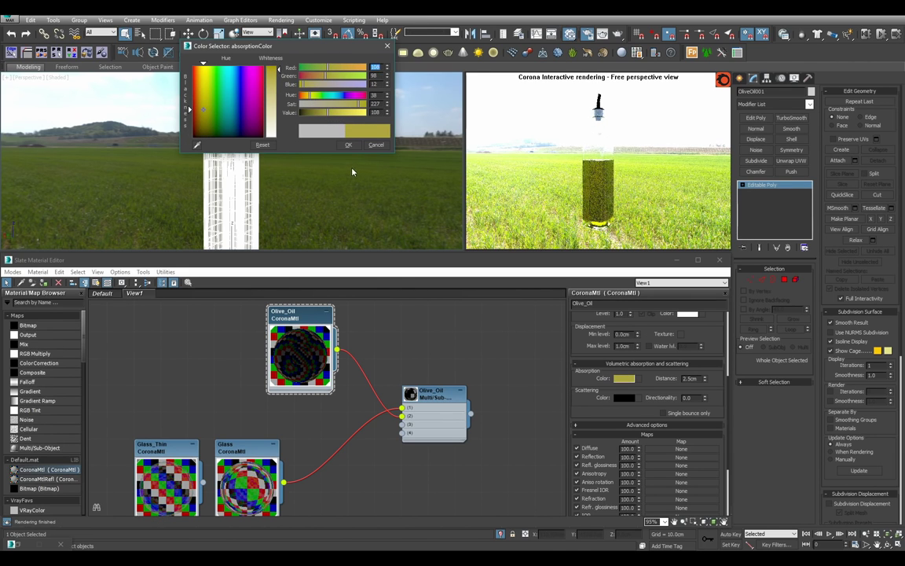
{"action": "left_click", "coordinate": [349, 146]}
- Place the Olive_Oil CoronaMtl directly above Glass and open the parameters of the Olive_Oil multi-material
{"action": "scroll", "coordinate": [380, 307], "scroll_direction": "down", "scroll_amount": 5}
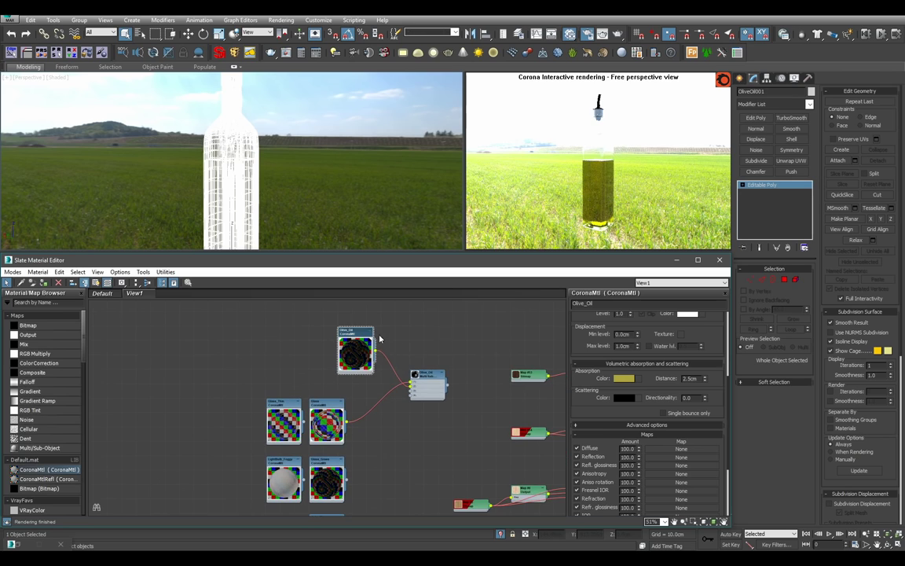
{"action": "left_click_drag", "start_coordinate": [336, 363], "coordinate": [330, 357]}
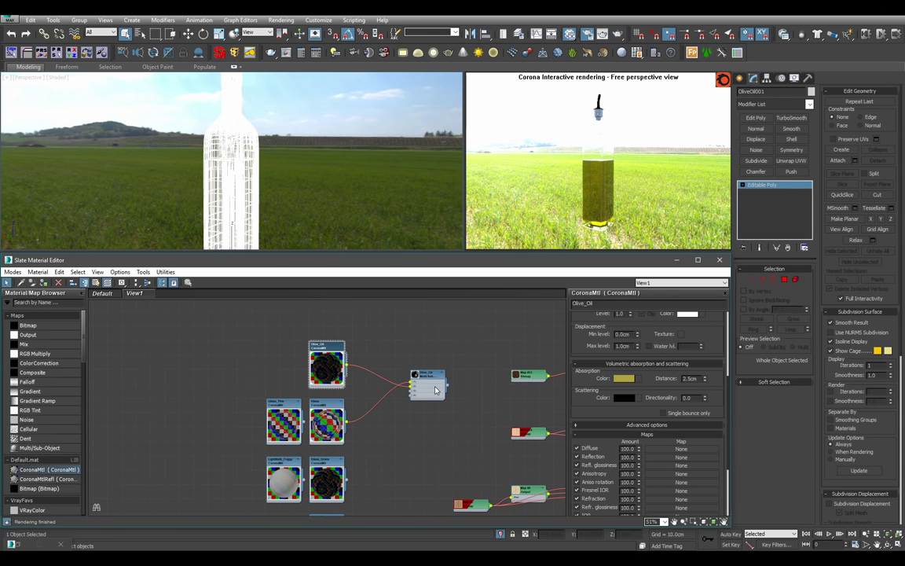
{"action": "double_click", "coordinate": [436, 390]}
- Examine the bottle's spout and stopper up close and check which polygons use material ID 4
{"action": "left_click", "coordinate": [784, 280]}
{"action": "middle_click_drag", "start_coordinate": [339, 114], "coordinate": [256, 161], "text": "alt"}
{"action": "left_click", "coordinate": [228, 89]}
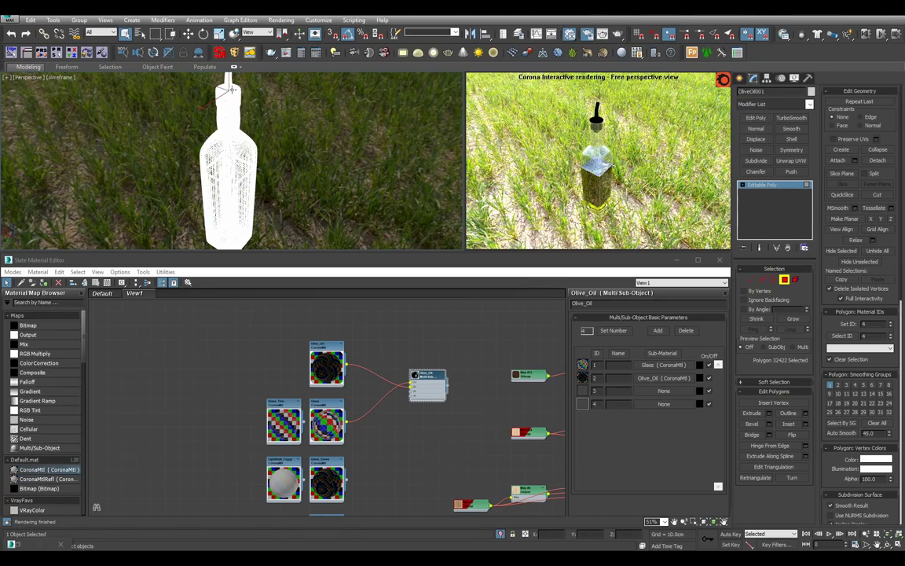
{"action": "key", "text": "z"}
{"action": "middle_click_drag", "start_coordinate": [248, 116], "coordinate": [308, 153], "text": "alt"}
{"action": "scroll", "coordinate": [310, 154], "scroll_direction": "down", "scroll_amount": 5}
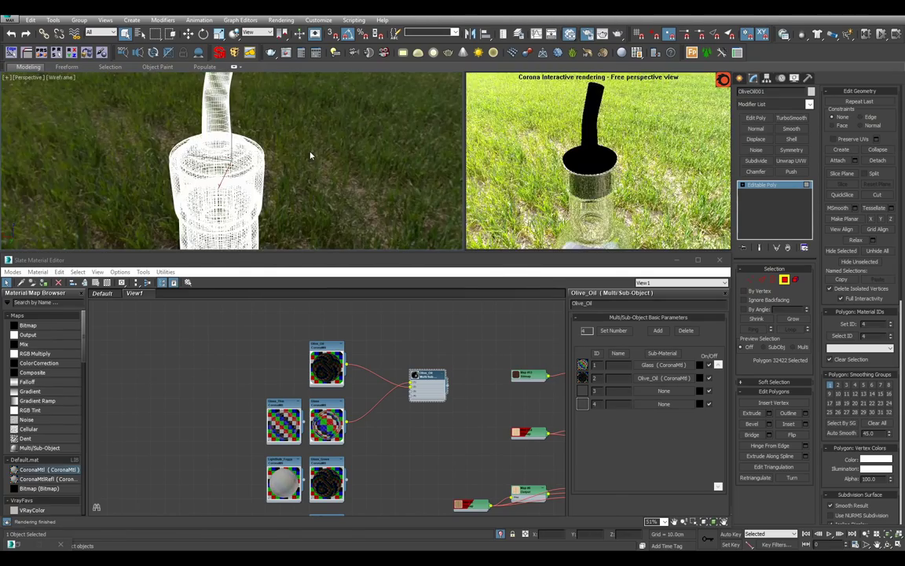
{"action": "scroll", "coordinate": [311, 157], "scroll_direction": "down", "scroll_amount": 6}
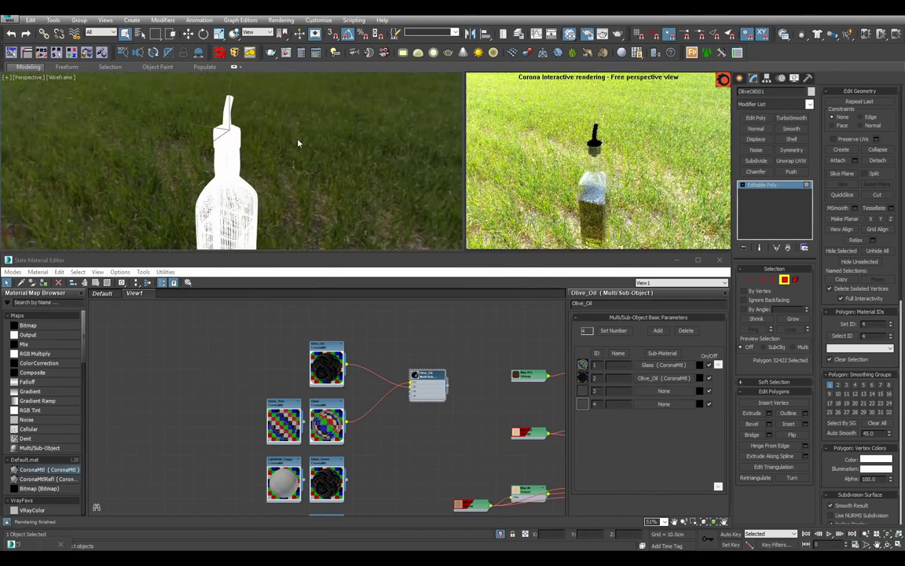
{"action": "key", "text": "F3"}
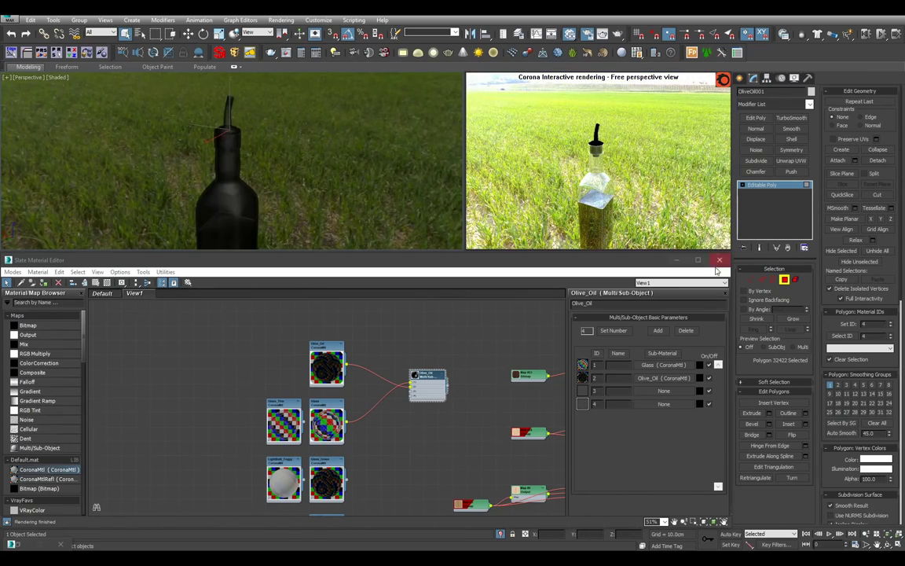
{"action": "left_click", "coordinate": [853, 336]}
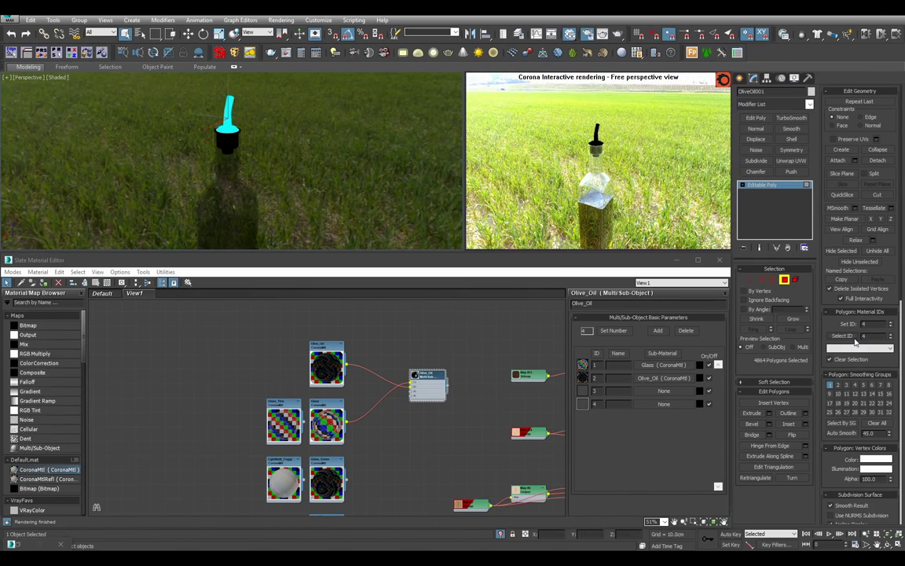
{"action": "scroll", "coordinate": [340, 187], "scroll_direction": "up", "scroll_amount": 3}
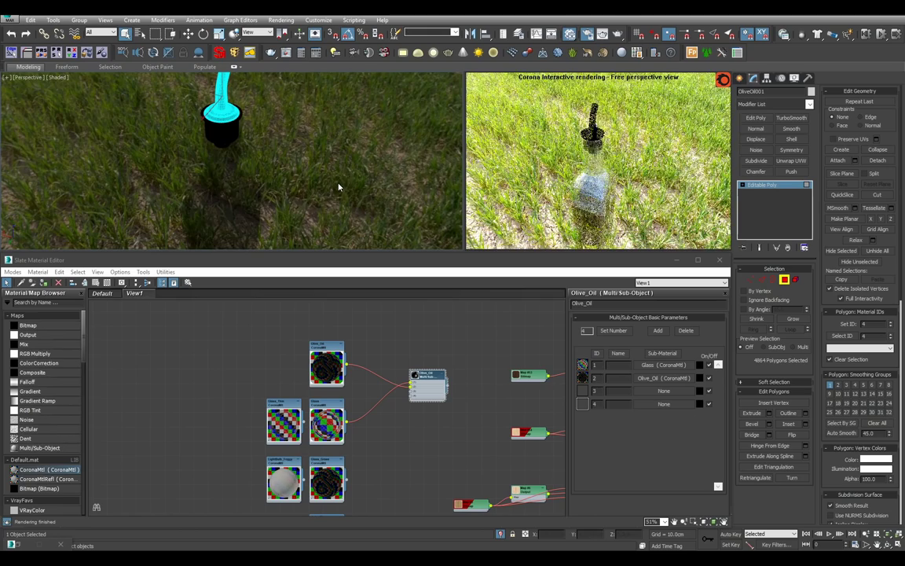
{"action": "left_click", "coordinate": [765, 187]}
- Move the Olive_Oil multi-material beside the metal materials and connect the stainless metal material to its third slot
{"action": "scroll", "coordinate": [414, 401], "scroll_direction": "down", "scroll_amount": 1}
{"action": "scroll", "coordinate": [414, 401], "scroll_direction": "down", "scroll_amount": 5}
{"action": "middle_click_drag", "start_coordinate": [414, 401], "coordinate": [333, 360]}
{"action": "left_click_drag", "start_coordinate": [342, 351], "coordinate": [358, 410]}
{"action": "scroll", "coordinate": [363, 421], "scroll_direction": "up", "scroll_amount": 2}
{"action": "middle_click_drag", "start_coordinate": [363, 420], "coordinate": [321, 341]}
{"action": "left_click_drag", "start_coordinate": [314, 330], "coordinate": [452, 457]}
{"action": "middle_click_drag", "start_coordinate": [452, 457], "coordinate": [412, 311]}
{"action": "scroll", "coordinate": [412, 311], "scroll_direction": "up", "scroll_amount": 1}
{"action": "left_click_drag", "start_coordinate": [410, 311], "coordinate": [401, 399]}
{"action": "scroll", "coordinate": [401, 400], "scroll_direction": "up", "scroll_amount": 1}
{"action": "left_click_drag", "start_coordinate": [323, 426], "coordinate": [380, 407]}
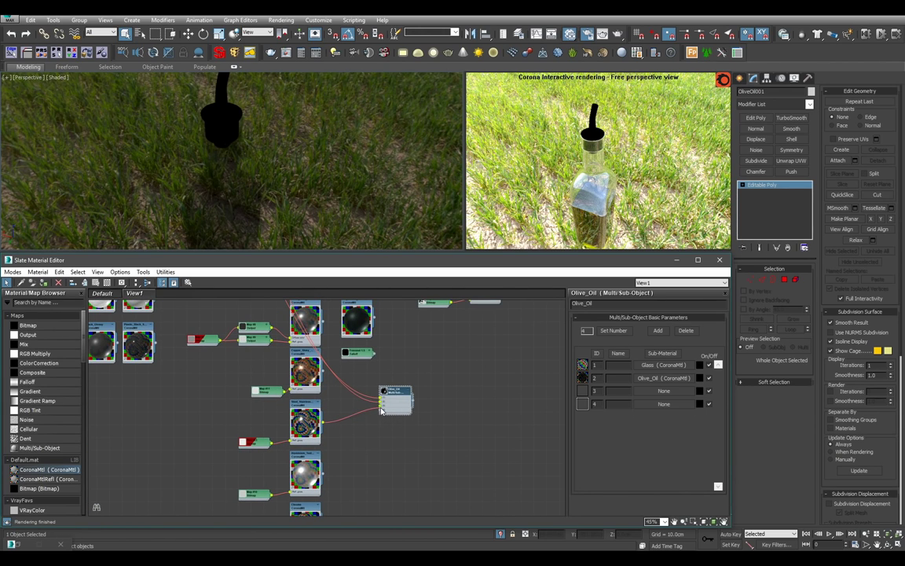
- Connect the shiny simple black plastic material to the third slot of the Olive_Oil multi-material
{"action": "scroll", "coordinate": [401, 412], "scroll_direction": "down", "scroll_amount": 1}
{"action": "middle_click_drag", "start_coordinate": [344, 400], "coordinate": [354, 462]}
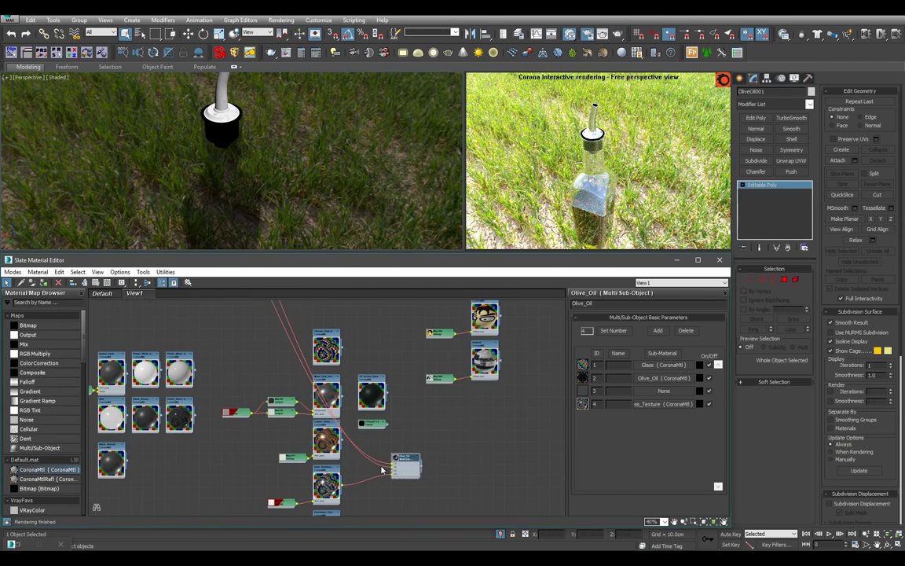
{"action": "middle_click_drag", "start_coordinate": [198, 439], "coordinate": [268, 426]}
{"action": "scroll", "coordinate": [205, 402], "scroll_direction": "up", "scroll_amount": 3}
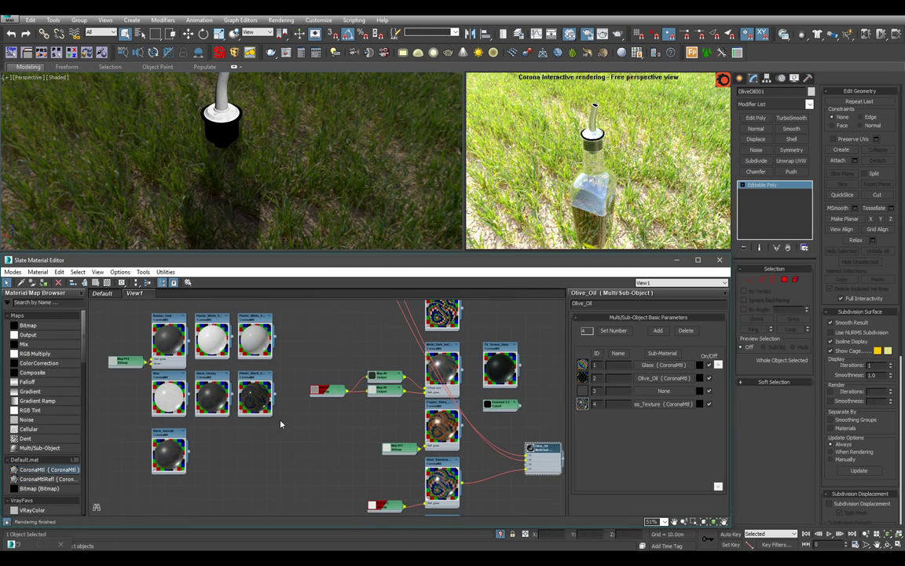
{"action": "scroll", "coordinate": [163, 390], "scroll_direction": "up", "scroll_amount": 1}
{"action": "middle_click_drag", "start_coordinate": [201, 389], "coordinate": [234, 410]}
{"action": "left_click_drag", "start_coordinate": [239, 393], "coordinate": [545, 480]}
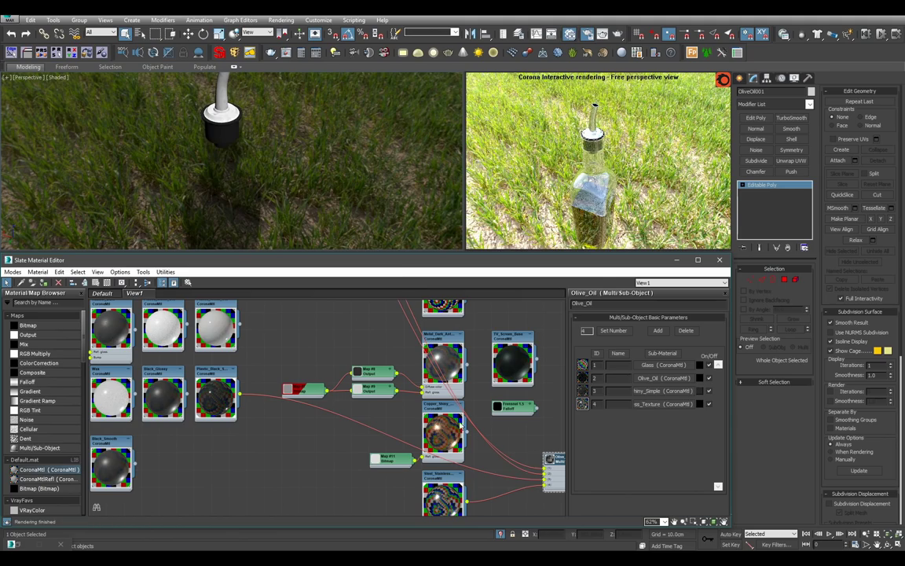
- Delete the Olive_Oil multi-material node from the material graph
{"action": "scroll", "coordinate": [350, 199], "scroll_direction": "down", "scroll_amount": 10}
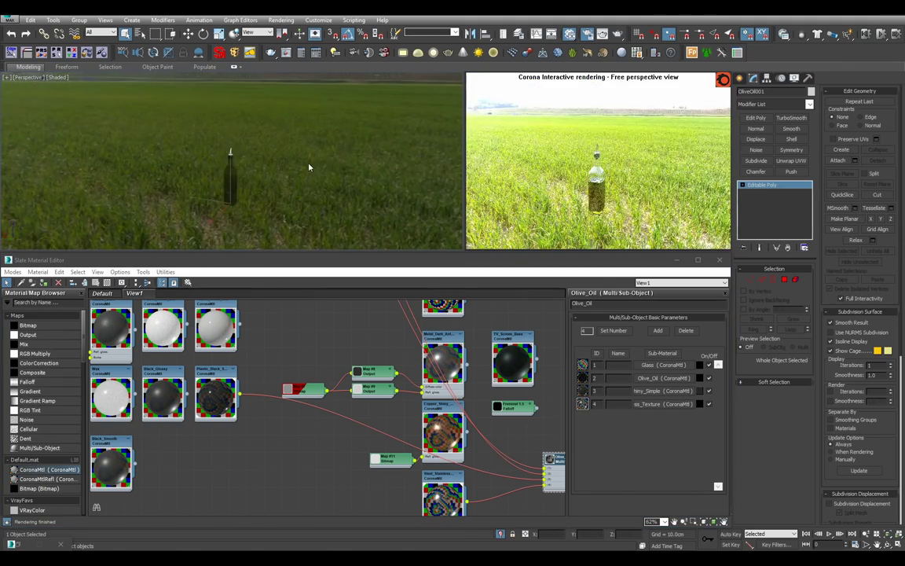
{"action": "middle_click_drag", "start_coordinate": [519, 465], "coordinate": [342, 403]}
{"action": "scroll", "coordinate": [474, 442], "scroll_direction": "down", "scroll_amount": 1}
{"action": "scroll", "coordinate": [475, 442], "scroll_direction": "down", "scroll_amount": 3}
{"action": "key", "text": "Delete"}
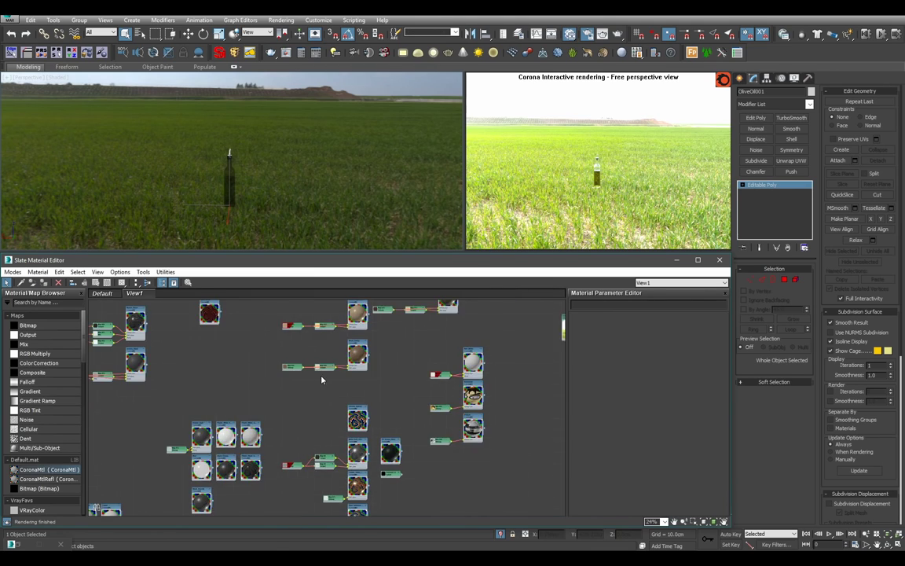
- Move the Olive_Oil CoronaMtl node down into the glass material group, beside the Glass_Thin node
{"action": "middle_click_drag", "start_coordinate": [241, 314], "coordinate": [358, 475]}
{"action": "scroll", "coordinate": [347, 495], "scroll_direction": "up", "scroll_amount": 9}
{"action": "middle_click_drag", "start_coordinate": [365, 275], "coordinate": [372, 367]}
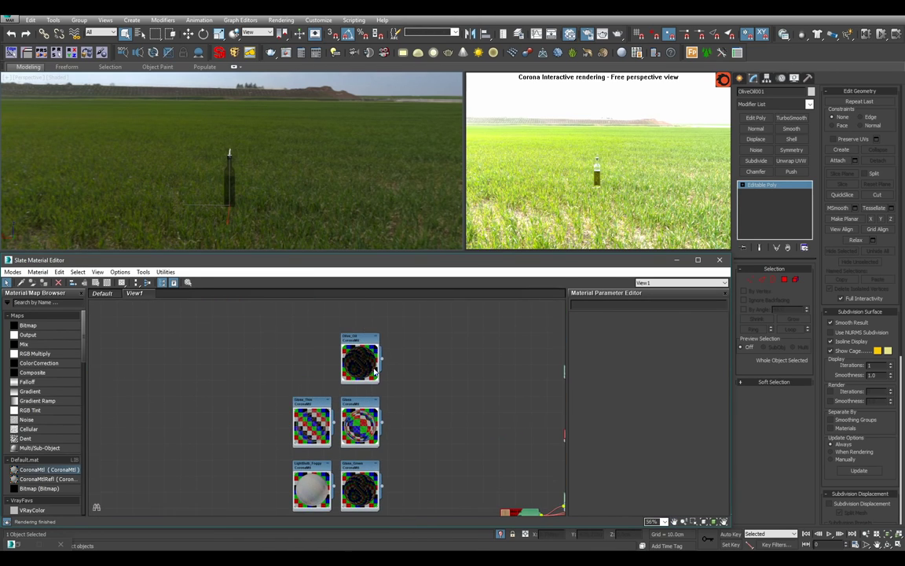
{"action": "left_click_drag", "start_coordinate": [373, 367], "coordinate": [278, 431]}
{"action": "middle_click_drag", "start_coordinate": [307, 448], "coordinate": [353, 386]}
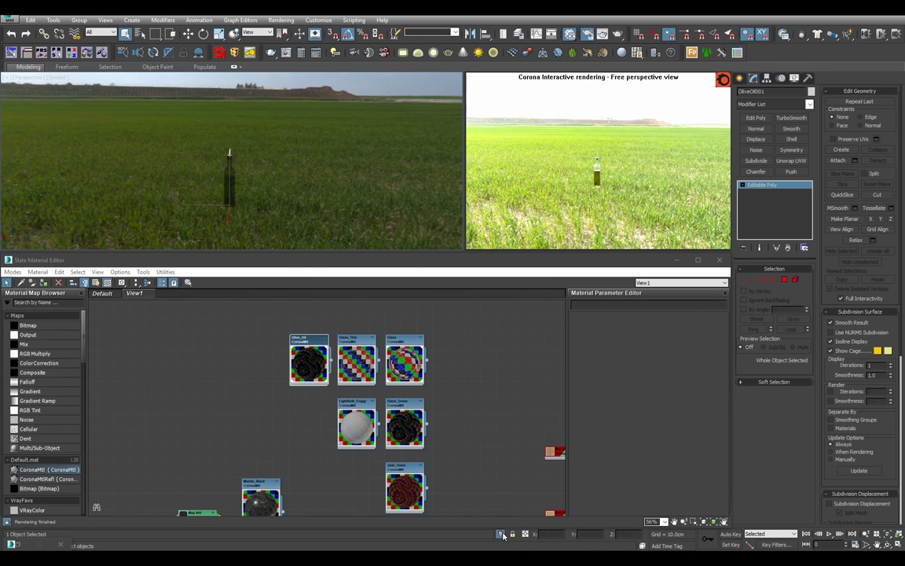
- Leave the bottle's isolation and isolate the SilverWareBox cutlery holder on the kitchen counter
{"action": "left_click", "coordinate": [502, 535]}
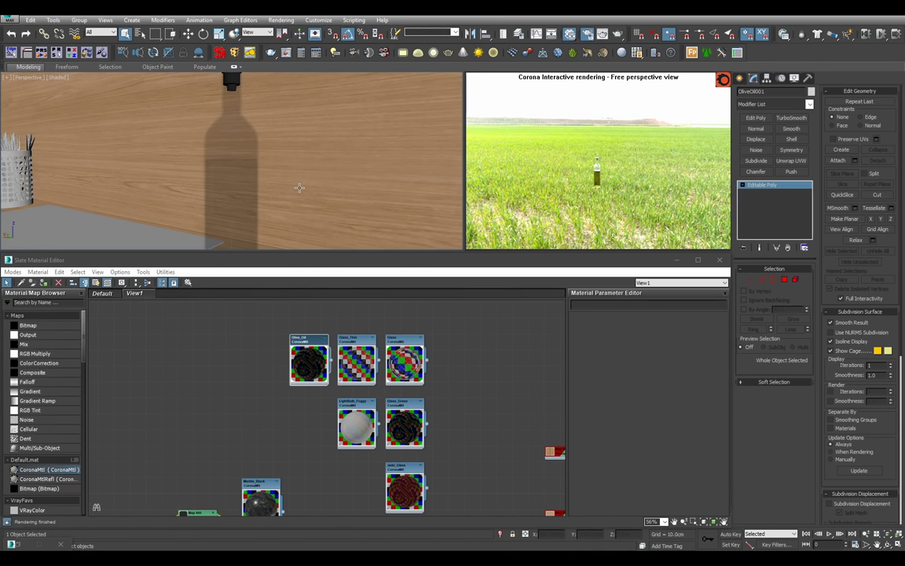
{"action": "scroll", "coordinate": [305, 176], "scroll_direction": "down", "scroll_amount": 6}
{"action": "middle_click_drag", "start_coordinate": [142, 161], "coordinate": [301, 183]}
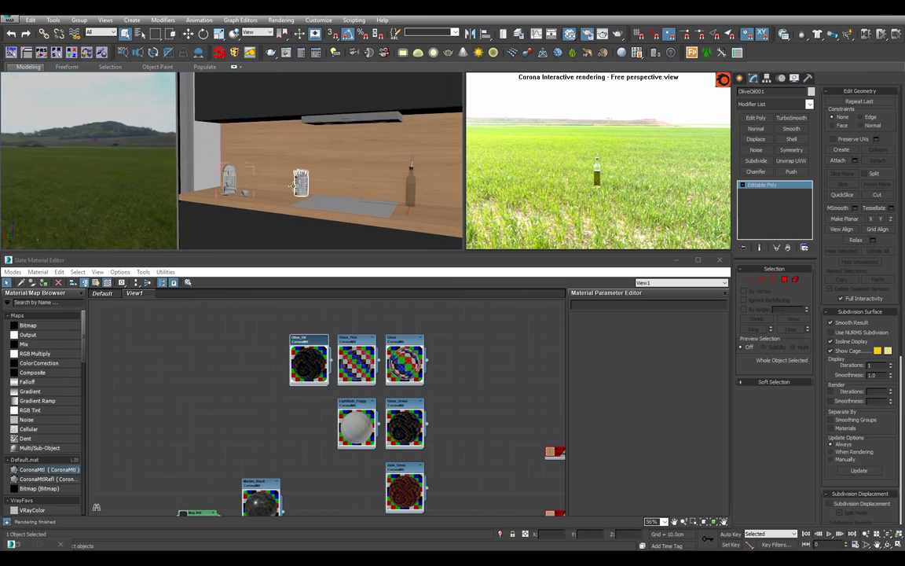
{"action": "left_click", "coordinate": [296, 184]}
{"action": "key", "text": "z"}
{"action": "scroll", "coordinate": [319, 181], "scroll_direction": "down", "scroll_amount": 8}
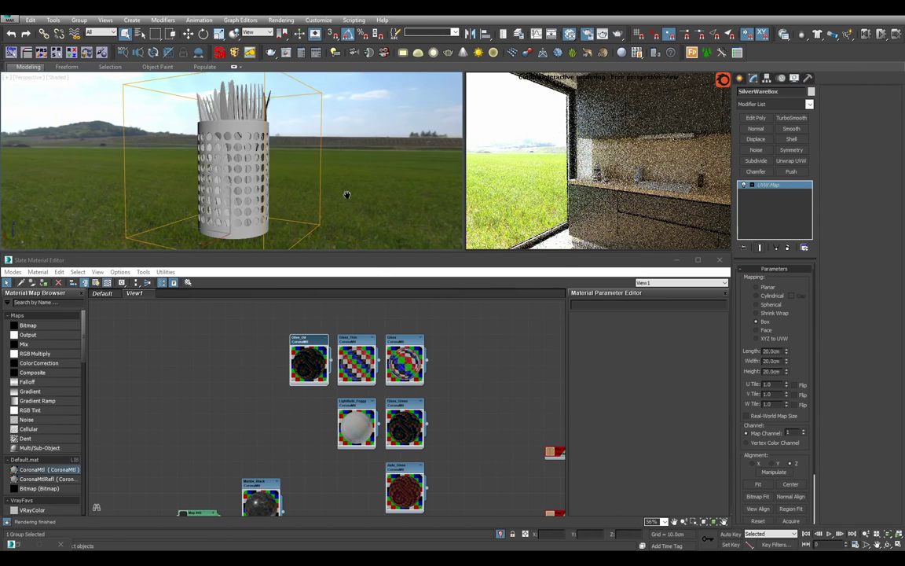
{"action": "middle_click_drag", "start_coordinate": [436, 380], "coordinate": [215, 327]}
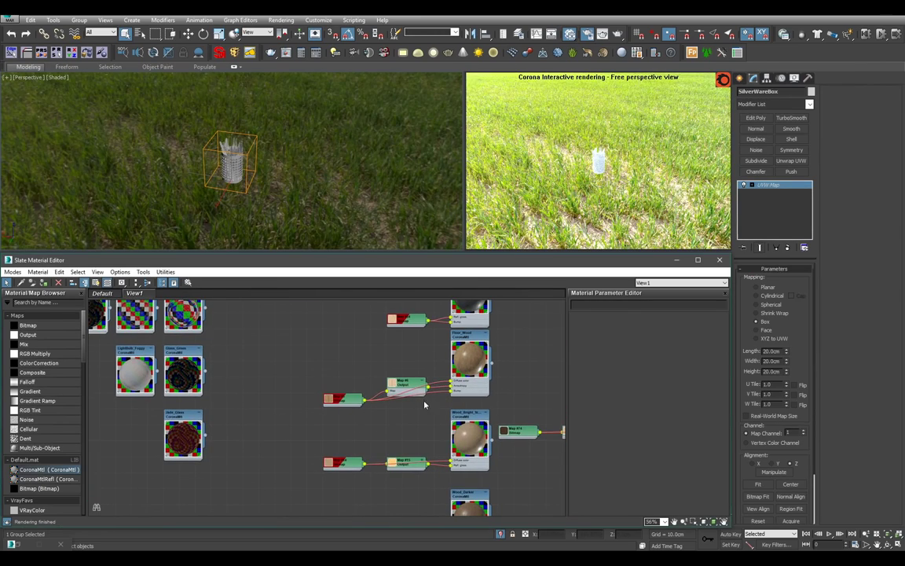
- Set the render's exposure (EV) to -2.5 and minimize the render setup
{"action": "middle_click", "coordinate": [355, 198]}
{"action": "key", "text": "F10"}
{"action": "type", "text": "-2.5"}
{"action": "key", "text": "Return"}
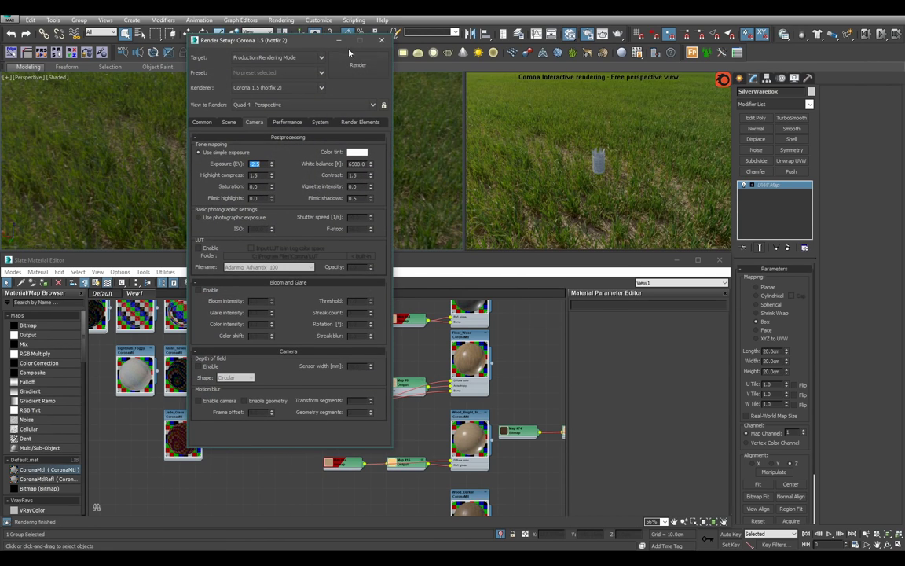
{"action": "left_click", "coordinate": [340, 40]}
- Assign the Steel_Stainless CoronaMtl to the SilverWareBox and check it in the interactive render
{"action": "middle_click_drag", "start_coordinate": [401, 396], "coordinate": [325, 322]}
{"action": "scroll", "coordinate": [321, 338], "scroll_direction": "down", "scroll_amount": 2}
{"action": "middle_click_drag", "start_coordinate": [485, 455], "coordinate": [362, 372]}
{"action": "scroll", "coordinate": [363, 372], "scroll_direction": "up", "scroll_amount": 1}
{"action": "scroll", "coordinate": [362, 376], "scroll_direction": "up", "scroll_amount": 3}
{"action": "scroll", "coordinate": [269, 191], "scroll_direction": "up", "scroll_amount": 5}
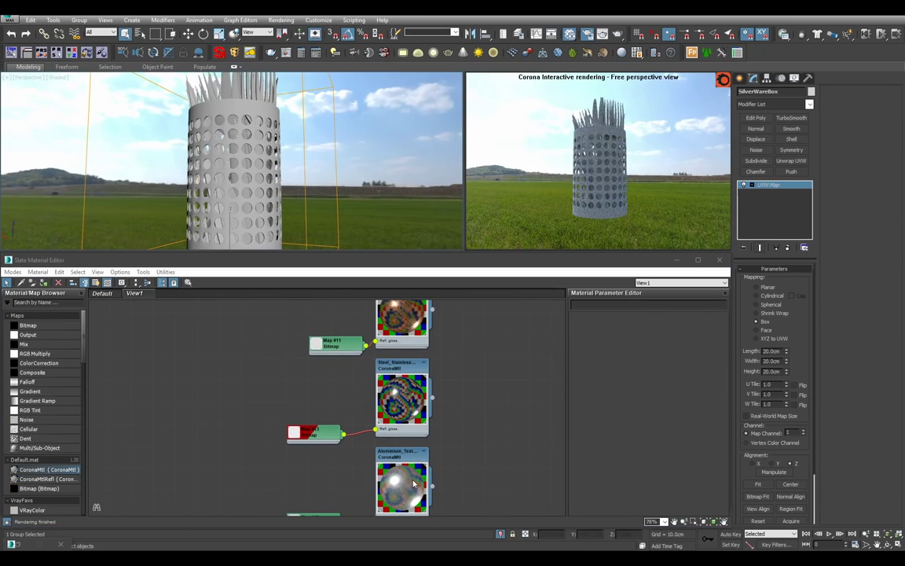
{"action": "mouse_move", "coordinate": [407, 386]}
{"action": "middle_mouse_down"}
{"action": "mouse_move", "coordinate": [393, 315]}
{"action": "mouse_move", "coordinate": [411, 391]}
{"action": "middle_mouse_up"}
{"action": "left_click", "coordinate": [411, 391]}
{"action": "key", "text": "a"}
{"action": "middle_click_drag", "start_coordinate": [335, 138], "coordinate": [236, 187], "text": "alt"}
{"action": "scroll", "coordinate": [295, 218], "scroll_direction": "up", "scroll_amount": 2}
{"action": "scroll", "coordinate": [243, 195], "scroll_direction": "down", "scroll_amount": 5}
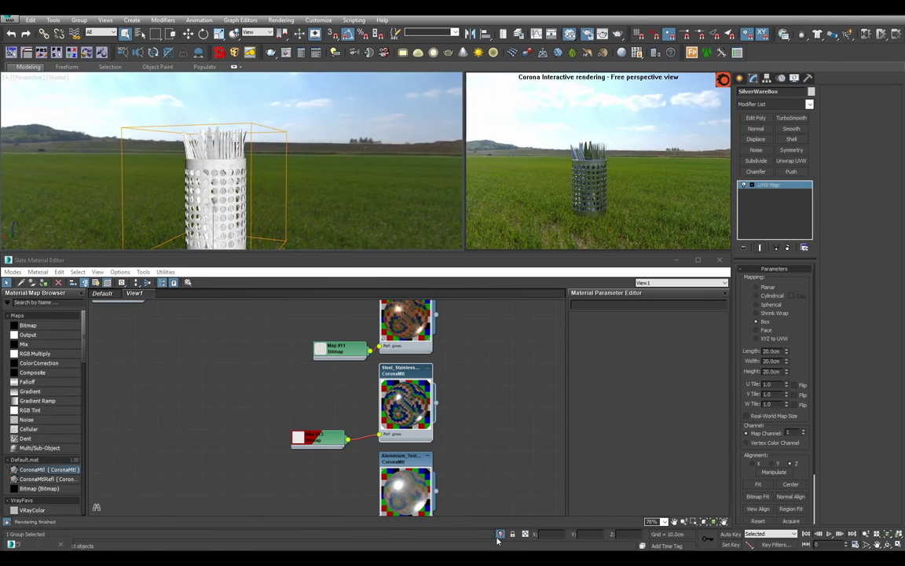
- Leave isolation and look over the kitchen counter and the living room's TV wall for parts without a final material
{"action": "scroll", "coordinate": [261, 140], "scroll_direction": "up", "scroll_amount": 5}
{"action": "scroll", "coordinate": [262, 140], "scroll_direction": "down", "scroll_amount": 2}
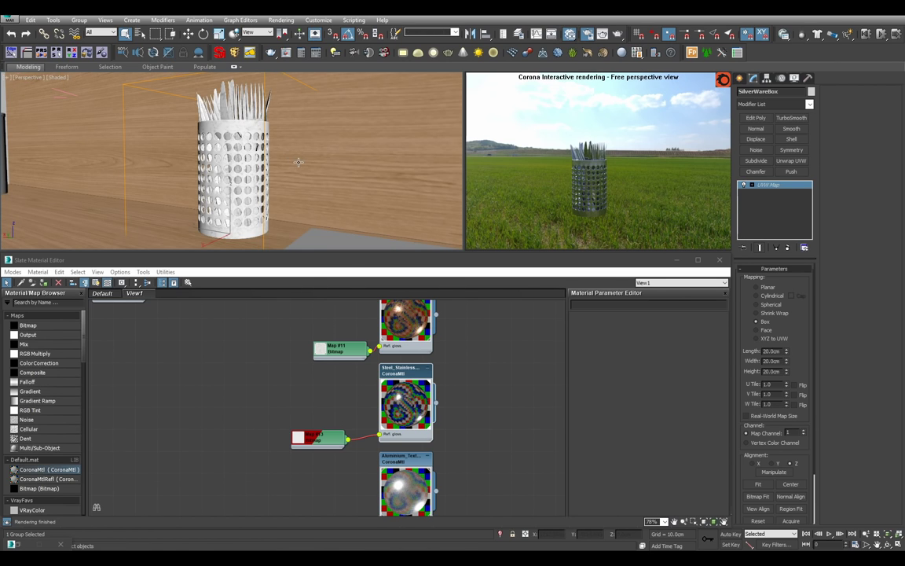
{"action": "scroll", "coordinate": [248, 156], "scroll_direction": "down", "scroll_amount": 10}
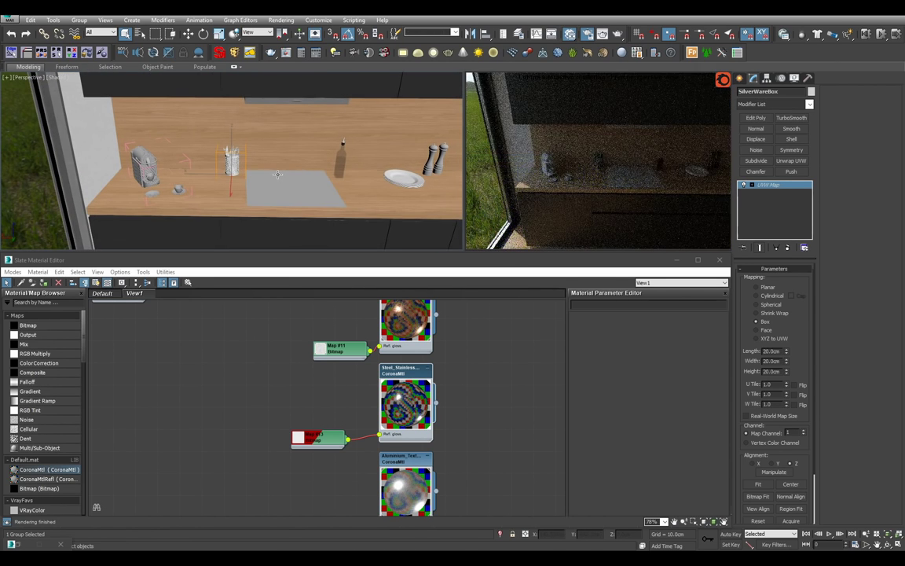
{"action": "scroll", "coordinate": [295, 378], "scroll_direction": "down", "scroll_amount": 10}
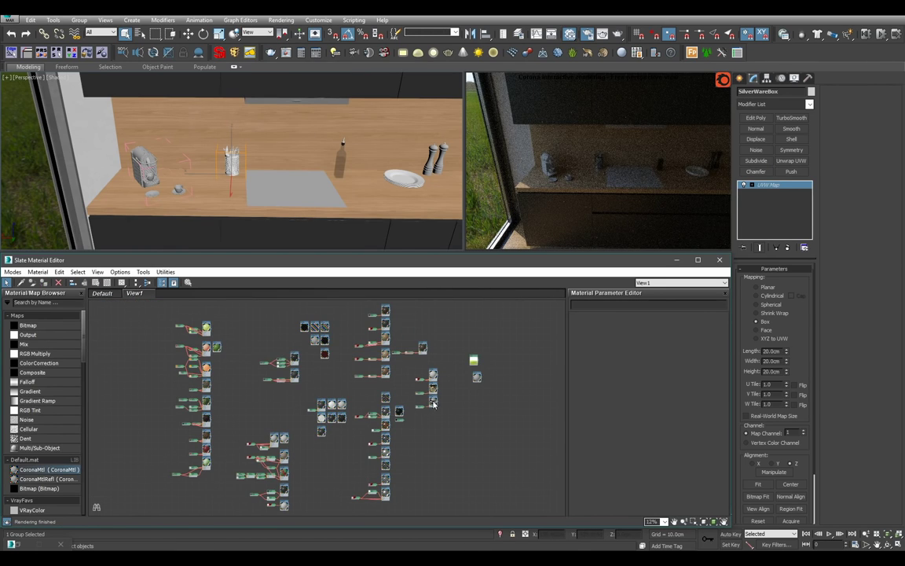
{"action": "scroll", "coordinate": [431, 418], "scroll_direction": "up", "scroll_amount": 3}
{"action": "middle_click_drag", "start_coordinate": [272, 187], "coordinate": [322, 176], "text": "alt"}
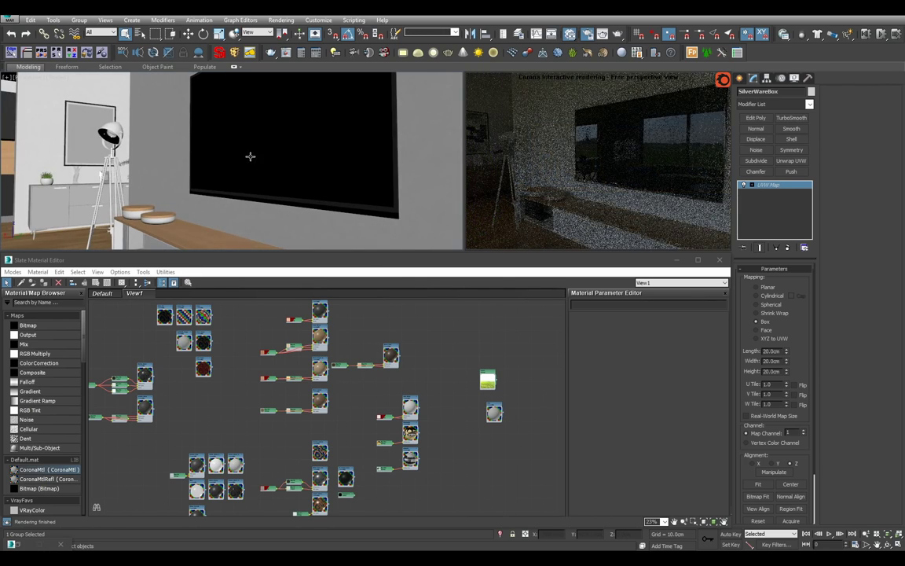
{"action": "scroll", "coordinate": [430, 480], "scroll_direction": "up", "scroll_amount": 2}
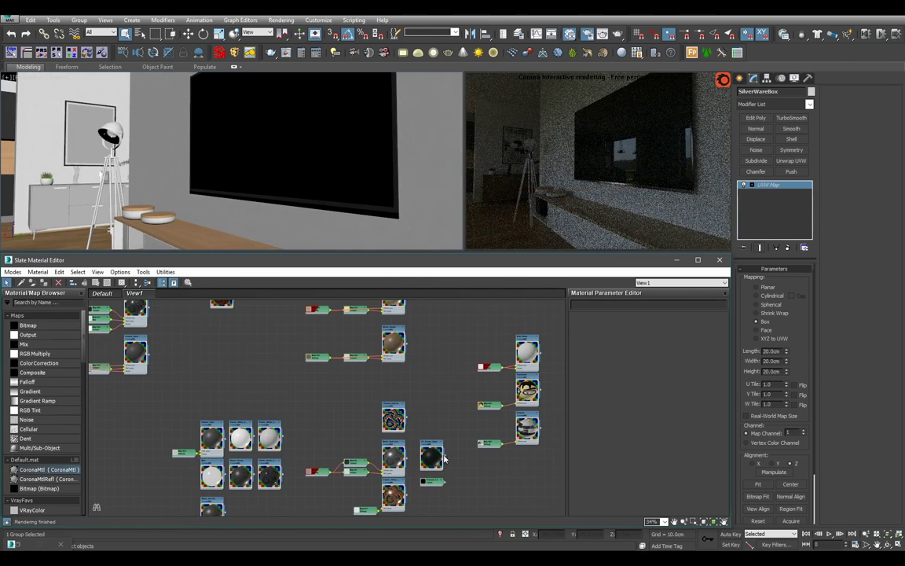
{"action": "middle_click_drag", "start_coordinate": [196, 198], "coordinate": [287, 180], "text": "alt"}
- Select all objects that still use the Clay material and isolate them
{"action": "scroll", "coordinate": [168, 164], "scroll_direction": "up", "scroll_amount": 2}
{"action": "middle_click_drag", "start_coordinate": [446, 393], "coordinate": [383, 493]}
{"action": "middle_click_drag", "start_coordinate": [546, 372], "coordinate": [370, 353]}
{"action": "scroll", "coordinate": [439, 394], "scroll_direction": "down", "scroll_amount": 2}
{"action": "scroll", "coordinate": [370, 354], "scroll_direction": "up", "scroll_amount": 4}
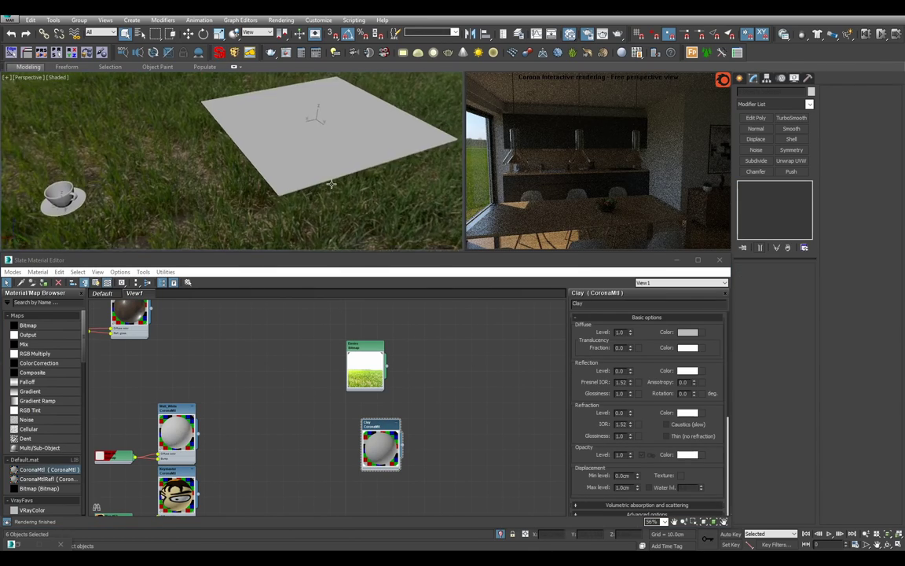
{"action": "scroll", "coordinate": [341, 173], "scroll_direction": "down", "scroll_amount": 5}
{"action": "middle_click_drag", "start_coordinate": [332, 184], "coordinate": [301, 158], "text": "alt"}
{"action": "scroll", "coordinate": [310, 161], "scroll_direction": "up", "scroll_amount": 3}
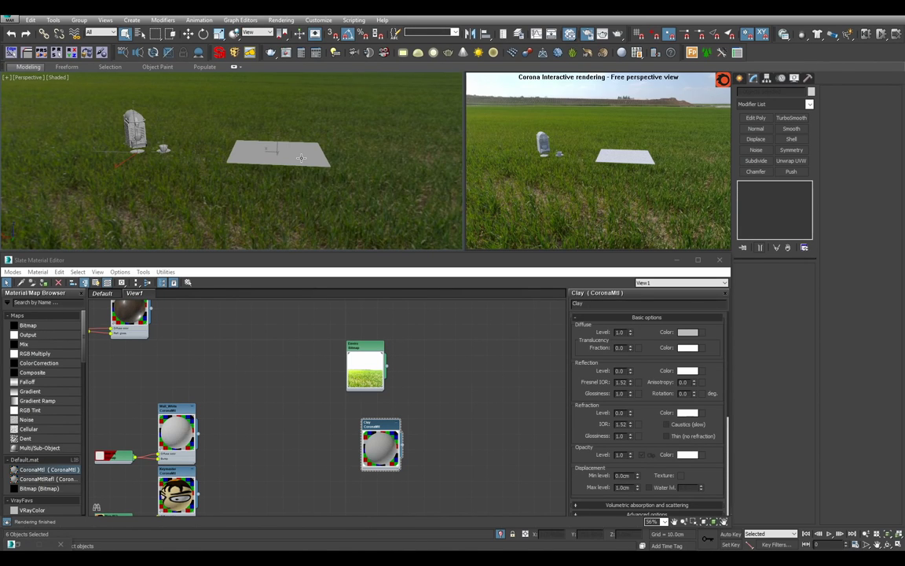
- Select the cup with its saucer, the loose saucer and the coffee machine's cup, and give them a white plastic material
{"action": "left_click", "coordinate": [163, 149]}
{"action": "left_click", "coordinate": [163, 149]}
{"action": "key", "text": "z"}
{"action": "key", "text": "z"}
{"action": "middle_click_drag", "start_coordinate": [243, 175], "coordinate": [268, 218], "text": "alt"}
{"action": "scroll", "coordinate": [261, 204], "scroll_direction": "down", "scroll_amount": 5}
{"action": "left_click", "coordinate": [177, 189], "text": "ctrl"}
{"action": "left_click", "coordinate": [171, 110], "text": "ctrl"}
{"action": "scroll", "coordinate": [275, 428], "scroll_direction": "down", "scroll_amount": 4}
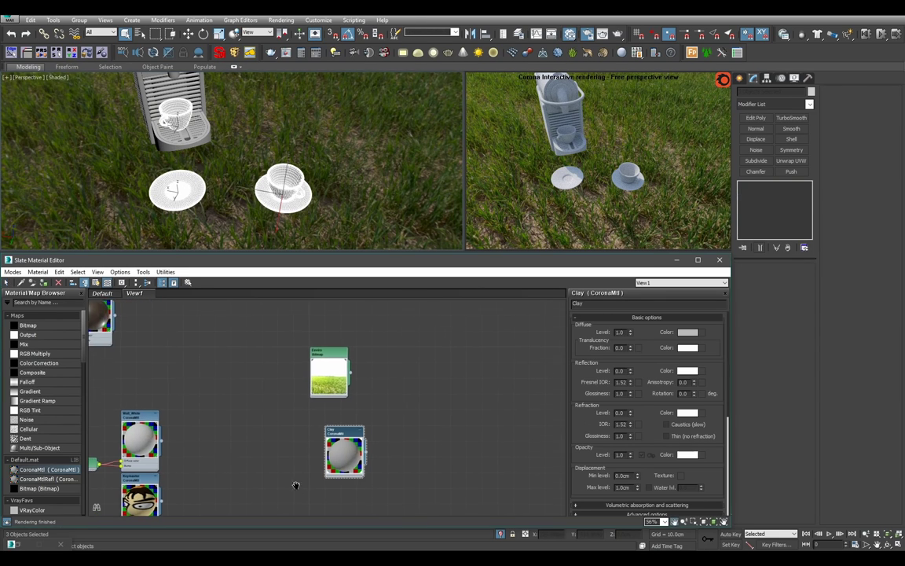
{"action": "scroll", "coordinate": [287, 418], "scroll_direction": "down", "scroll_amount": 3}
{"action": "scroll", "coordinate": [206, 440], "scroll_direction": "up", "scroll_amount": 5}
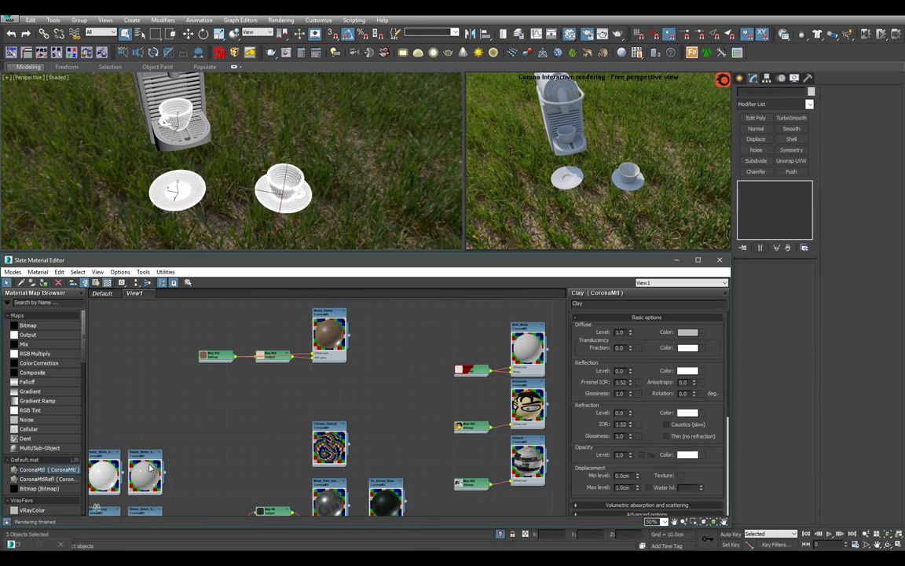
- Select the cooktop plane and frame it in the perspective view
{"action": "middle_click_drag", "start_coordinate": [351, 206], "coordinate": [238, 198], "text": "alt"}
{"action": "scroll", "coordinate": [238, 198], "scroll_direction": "down", "scroll_amount": 3}
{"action": "left_click", "coordinate": [392, 175]}
{"action": "key", "text": "z"}
{"action": "middle_click_drag", "start_coordinate": [392, 174], "coordinate": [382, 205], "text": "alt"}
- Create a new CoronaMtl for the cooktop in the empty area above the wood materials
{"action": "middle_click_drag", "start_coordinate": [453, 351], "coordinate": [287, 424]}
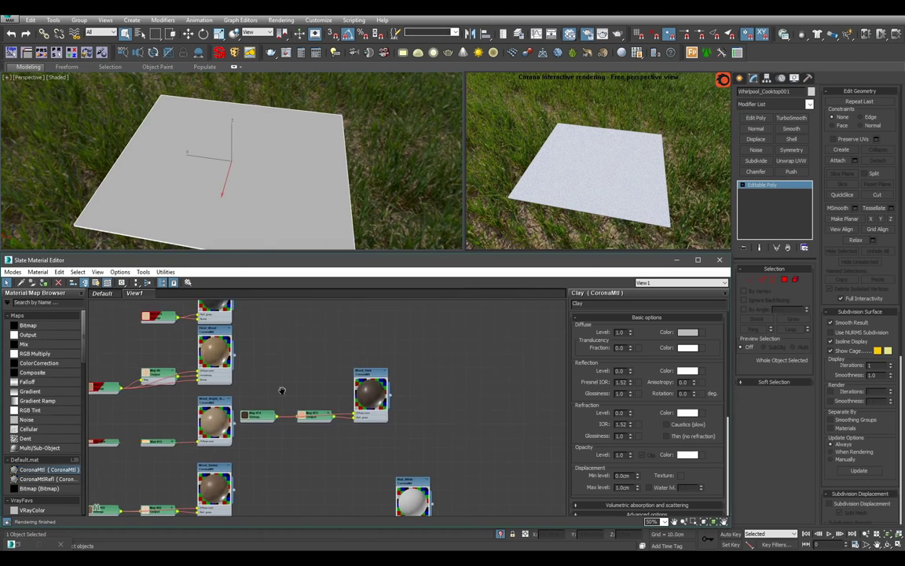
{"action": "middle_click_drag", "start_coordinate": [268, 314], "coordinate": [283, 511]}
{"action": "scroll", "coordinate": [260, 471], "scroll_direction": "up", "scroll_amount": 1}
{"action": "left_click_drag", "start_coordinate": [374, 322], "coordinate": [375, 324]}
{"action": "scroll", "coordinate": [389, 361], "scroll_direction": "up", "scroll_amount": 1}
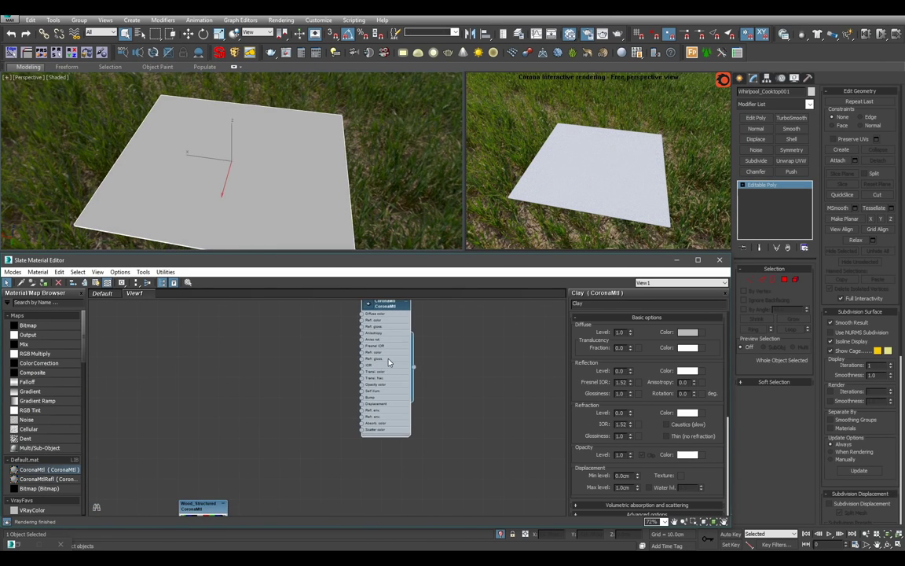
- Name the new material CookTop with a reflection level of 1.0, and enlarge its node preview
{"action": "double_click", "coordinate": [389, 361]}
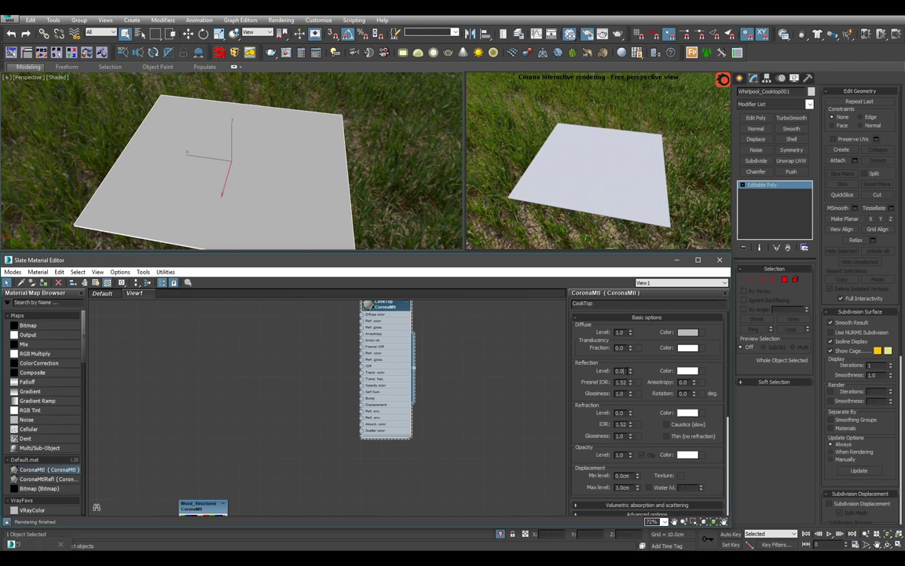
{"action": "scroll", "coordinate": [459, 427], "scroll_direction": "up", "scroll_amount": 1}
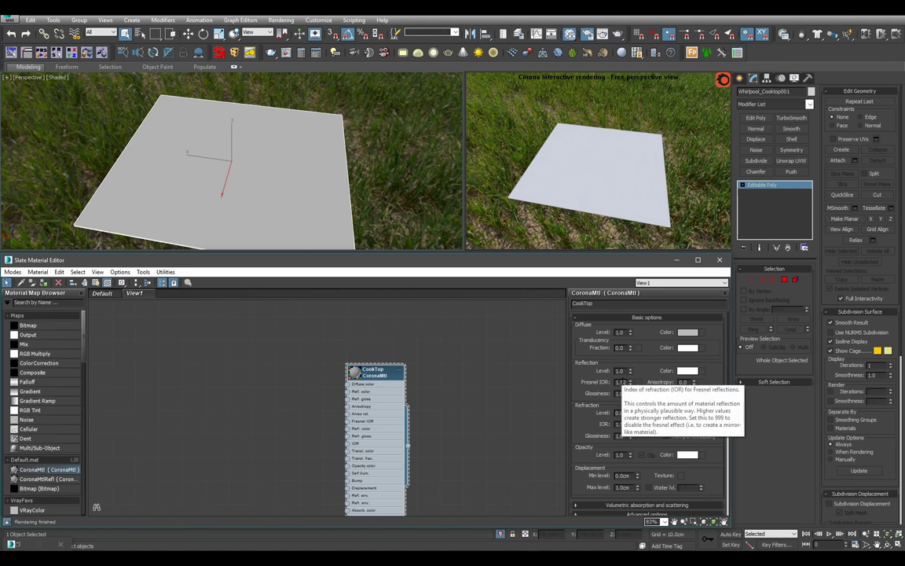
{"action": "double_click", "coordinate": [362, 378]}
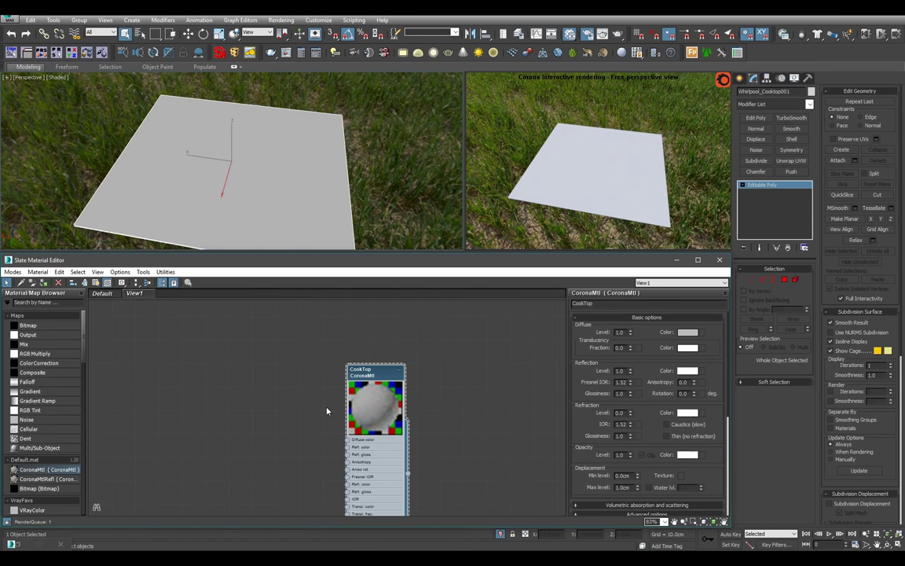
- Load Cooktop_Whirlpool.jpg from the Decals\Kitchen texture folder as a bitmap and connect it to CookTop's diffuse color
{"action": "scroll", "coordinate": [302, 413], "scroll_direction": "up", "scroll_amount": 2}
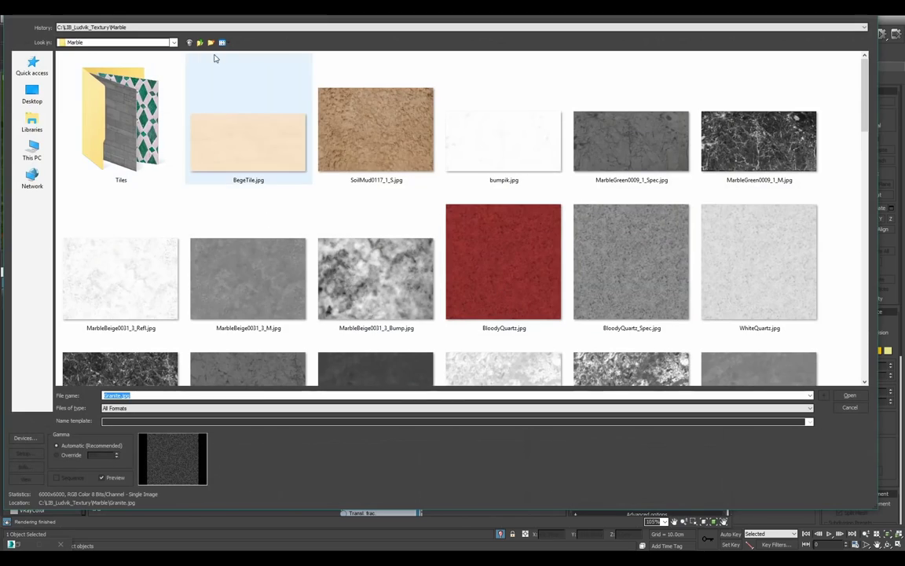
{"action": "left_click", "coordinate": [199, 42]}
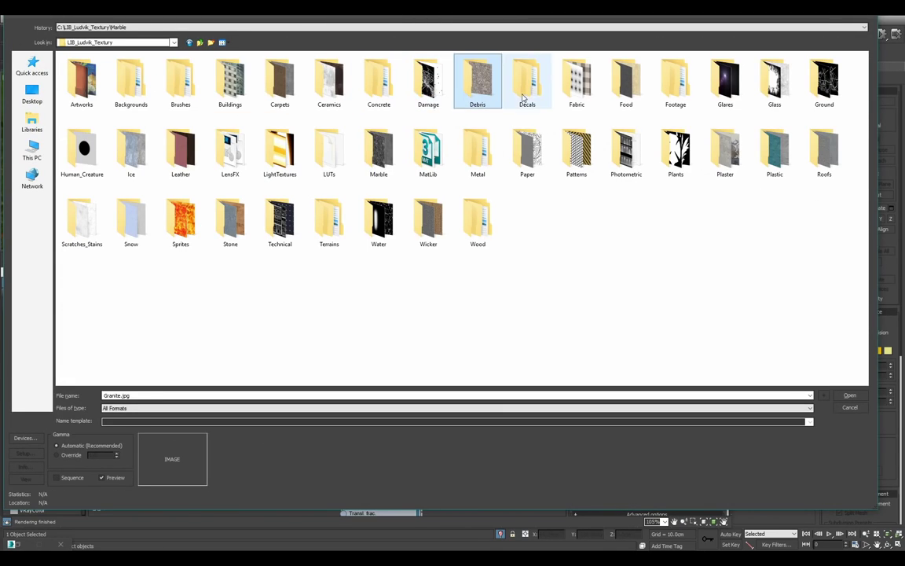
{"action": "double_click", "coordinate": [525, 78]}
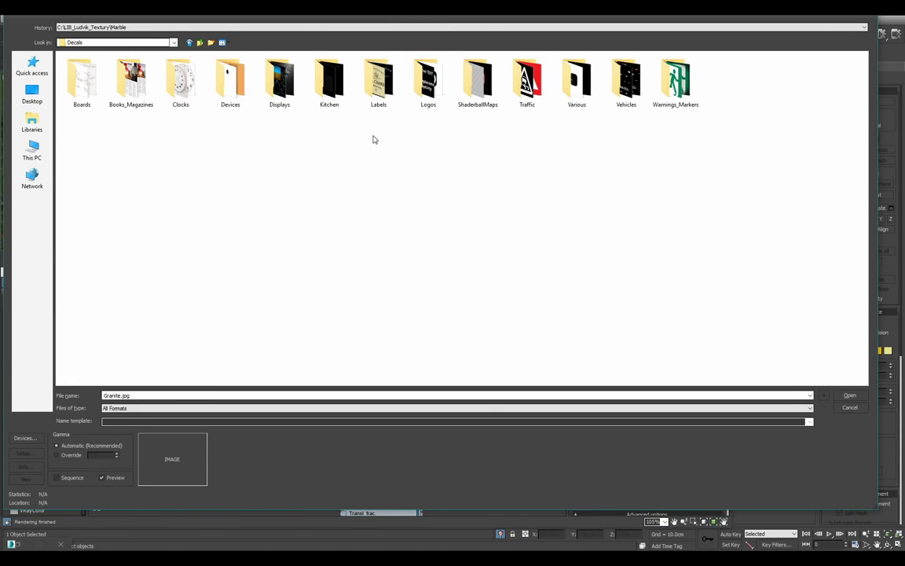
{"action": "double_click", "coordinate": [330, 79]}
{"action": "double_click", "coordinate": [329, 79]}
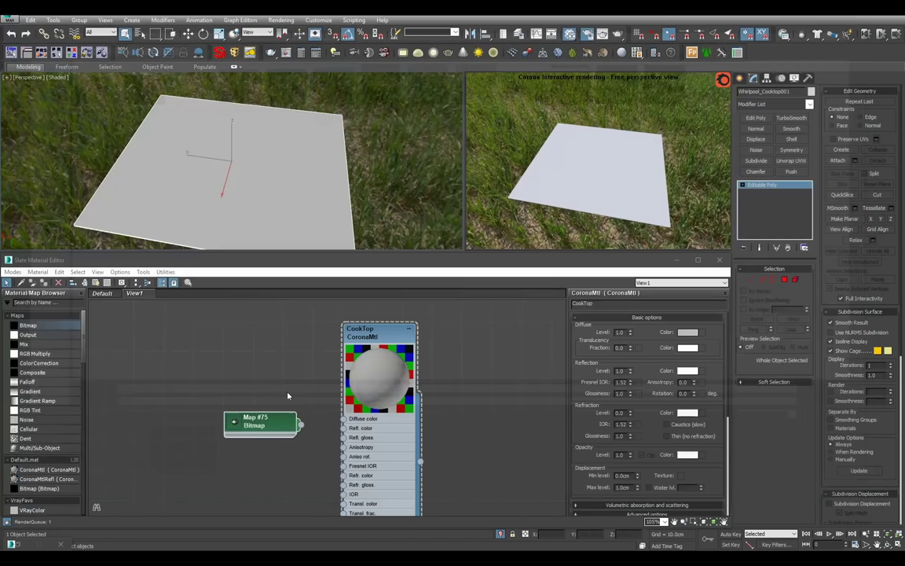
{"action": "left_click", "coordinate": [366, 431]}
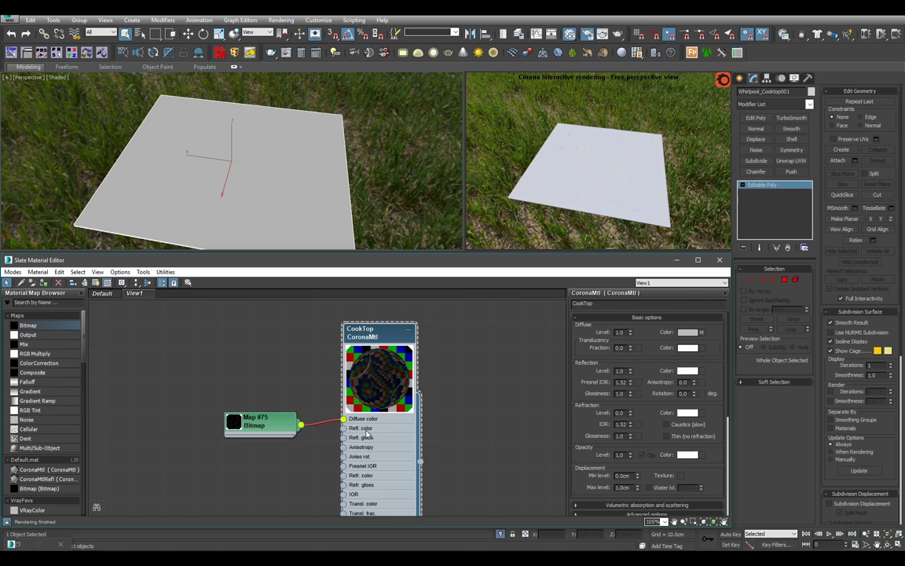
- Assign the CookTop material to the selected cooktop plane and open its basic parameters
{"action": "middle_click_drag", "start_coordinate": [279, 159], "coordinate": [278, 170], "text": "alt"}
{"action": "double_click", "coordinate": [258, 423]}
{"action": "double_click", "coordinate": [371, 440]}
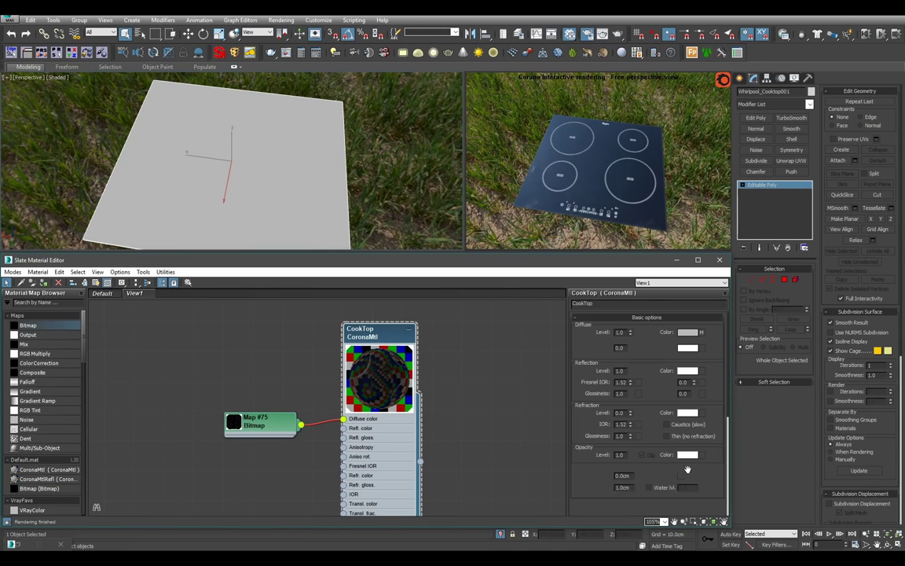
{"action": "left_click_drag", "start_coordinate": [652, 438], "coordinate": [633, 318]}
- Set the Cooktop_Whirlpool.jpg bitmap's blur to 0.25 and its RGB offset to 0.01
{"action": "double_click", "coordinate": [271, 430]}
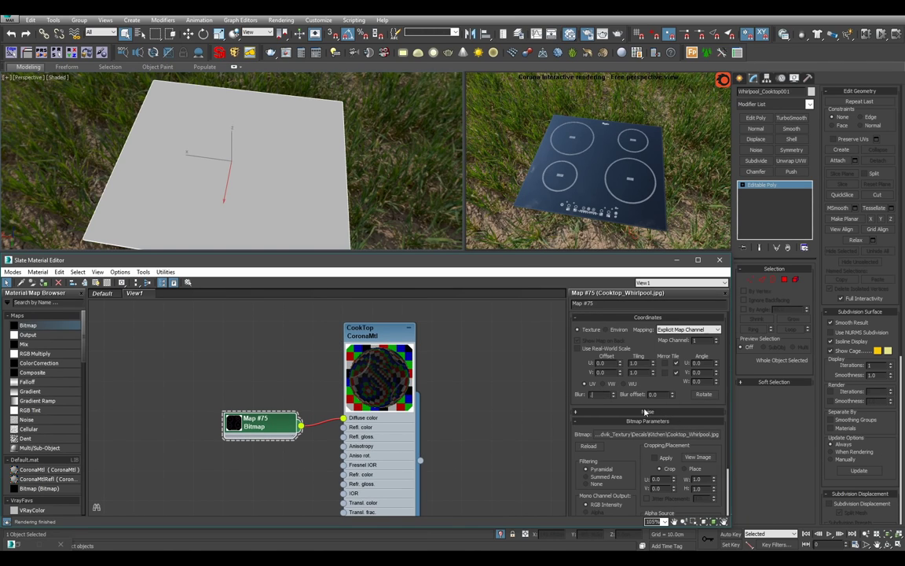
{"action": "scroll", "coordinate": [683, 408], "scroll_direction": "down", "scroll_amount": 3}
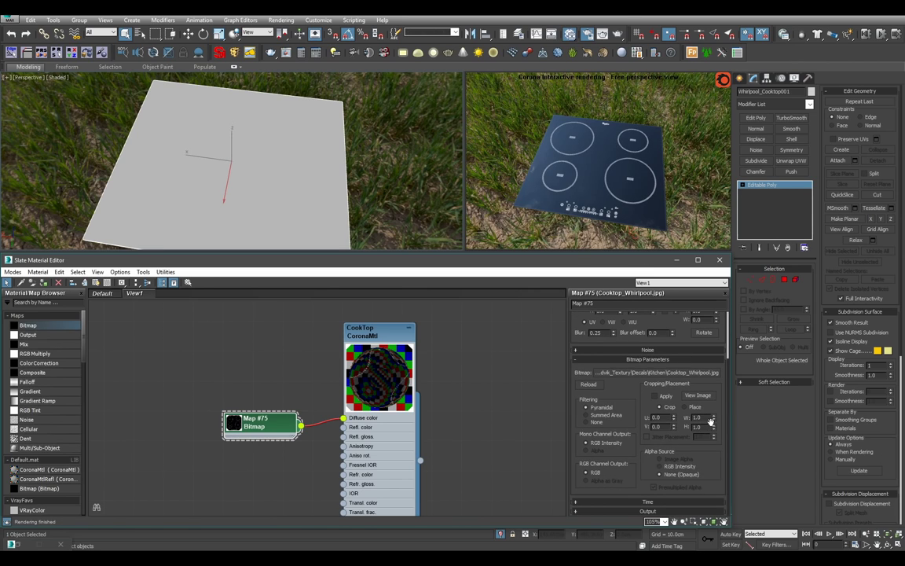
{"action": "left_click", "coordinate": [690, 509]}
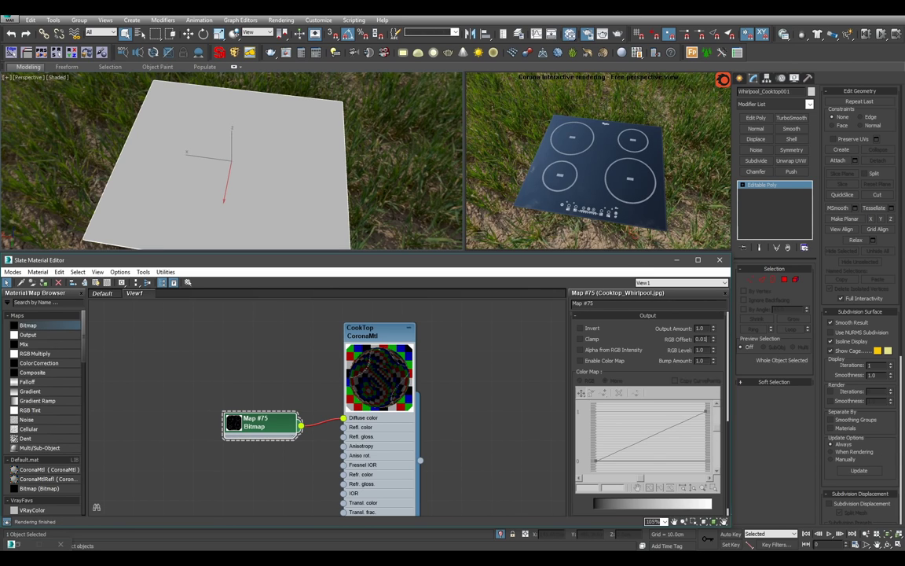
{"action": "key", "text": "Return"}
{"action": "scroll", "coordinate": [232, 161], "scroll_direction": "down", "scroll_amount": 3}
{"action": "middle_click_drag", "start_coordinate": [243, 169], "coordinate": [224, 167], "text": "alt"}
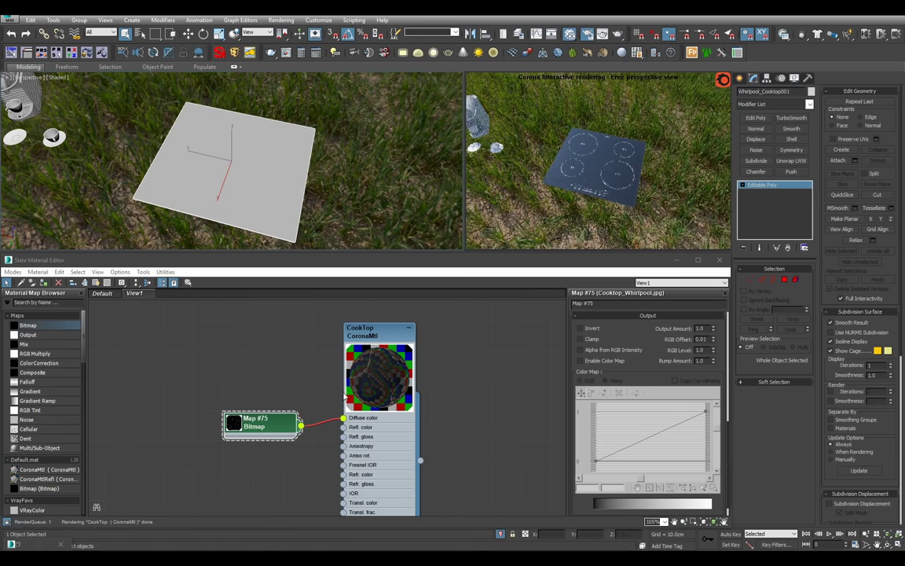
- Hide the CookTop node's unused slots and place it with its bitmap beside the other finished kitchen materials
{"action": "double_click", "coordinate": [376, 381]}
{"action": "key", "text": "h"}
{"action": "scroll", "coordinate": [375, 371], "scroll_direction": "down", "scroll_amount": 1}
{"action": "double_click", "coordinate": [359, 344]}
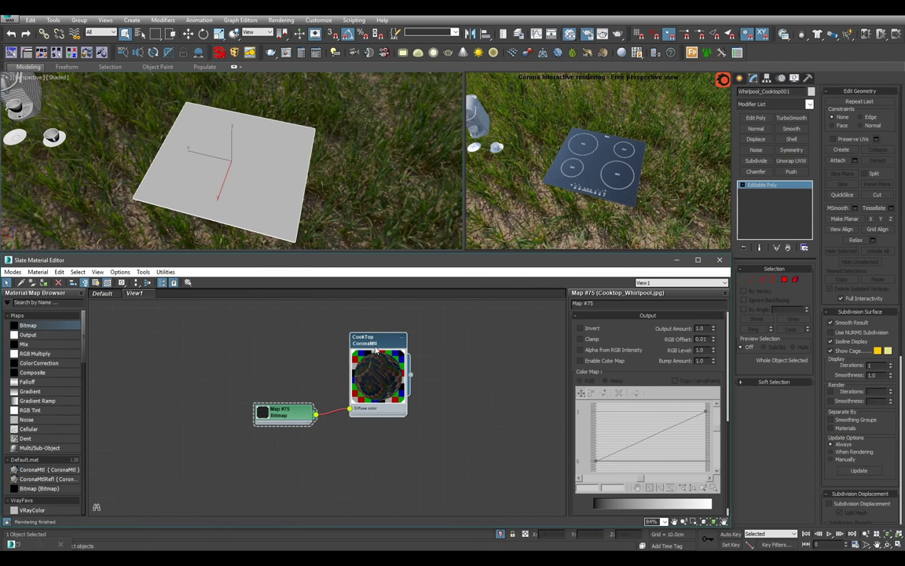
{"action": "scroll", "coordinate": [267, 408], "scroll_direction": "down", "scroll_amount": 10}
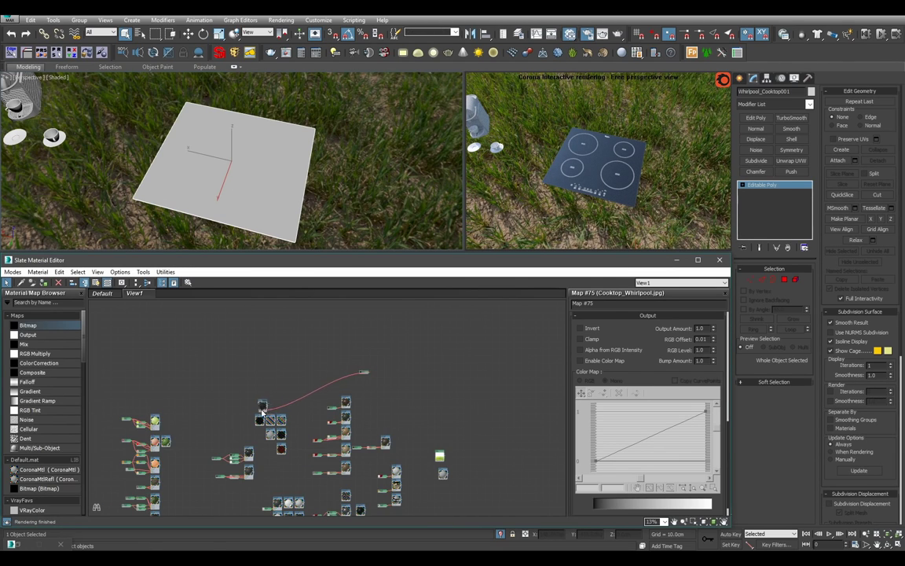
{"action": "scroll", "coordinate": [267, 385], "scroll_direction": "up", "scroll_amount": 5}
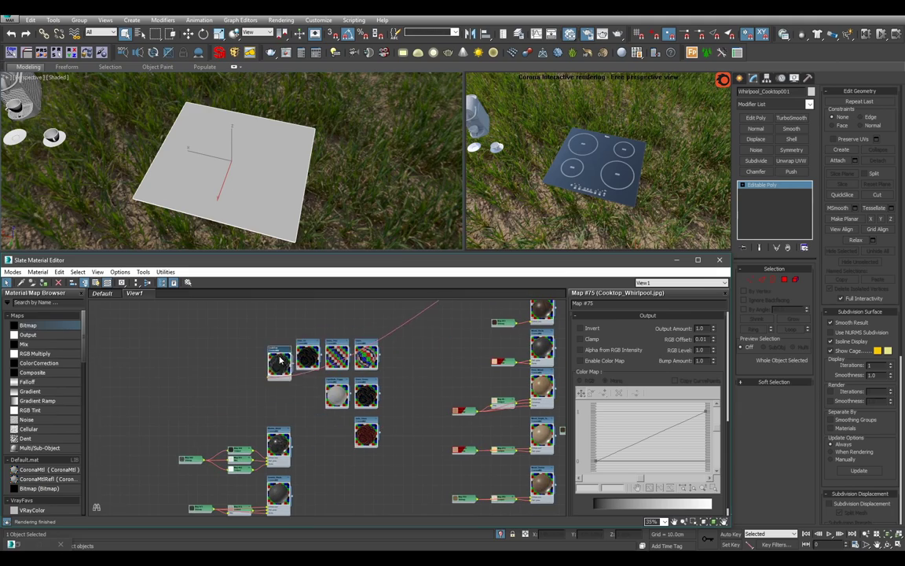
{"action": "left_click_drag", "start_coordinate": [281, 358], "coordinate": [280, 352]}
{"action": "key", "text": "c"}
- Select the Nespresso coffee machine and isolate it in the perspective view
{"action": "middle_click_drag", "start_coordinate": [305, 191], "coordinate": [401, 218], "text": "alt"}
{"action": "left_click", "coordinate": [219, 107]}
{"action": "key", "text": "z"}
{"action": "middle_click_drag", "start_coordinate": [216, 136], "coordinate": [276, 143], "text": "alt"}
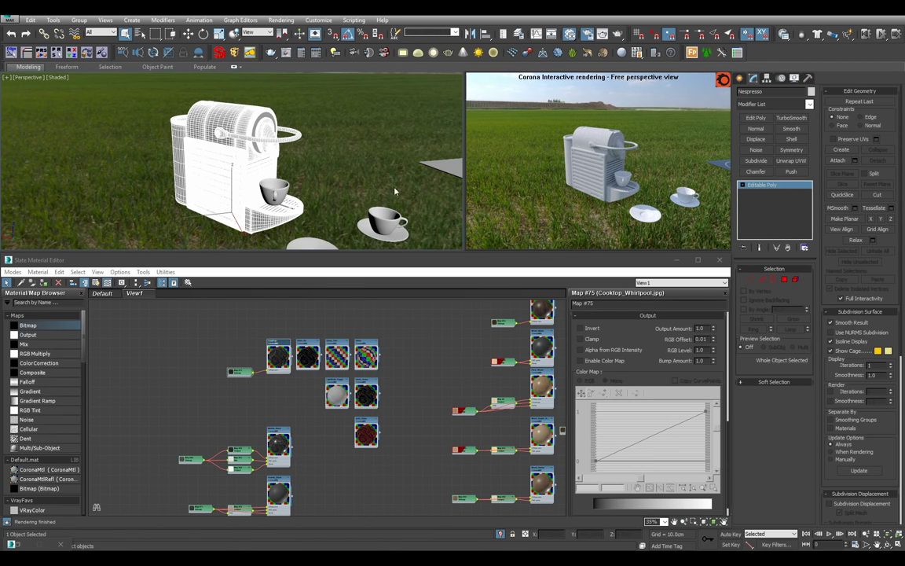
{"action": "middle_click_drag", "start_coordinate": [412, 190], "coordinate": [330, 208], "text": "alt"}
{"action": "scroll", "coordinate": [371, 164], "scroll_direction": "down", "scroll_amount": 5}
{"action": "scroll", "coordinate": [323, 207], "scroll_direction": "up", "scroll_amount": 3}
{"action": "key", "text": "alt+q"}
{"action": "key", "text": "shift+z"}
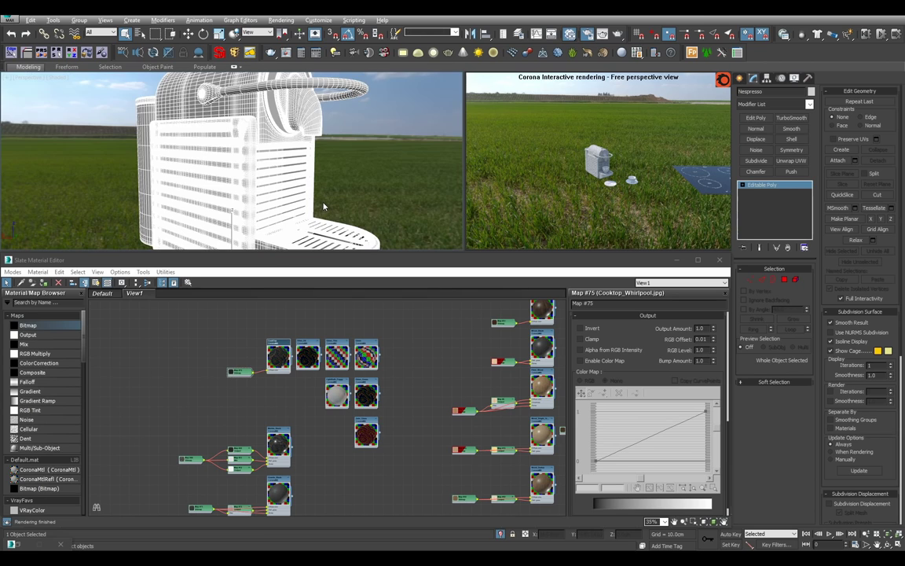
{"action": "left_click", "coordinate": [341, 181]}
{"action": "scroll", "coordinate": [334, 183], "scroll_direction": "down", "scroll_amount": 3}
{"action": "middle_click_drag", "start_coordinate": [333, 185], "coordinate": [294, 211], "text": "alt"}
- Convert the coffee machine from Editable Poly to Editable Mesh
{"action": "left_click", "coordinate": [271, 185]}
{"action": "left_click", "coordinate": [795, 280]}
{"action": "key", "text": "4"}
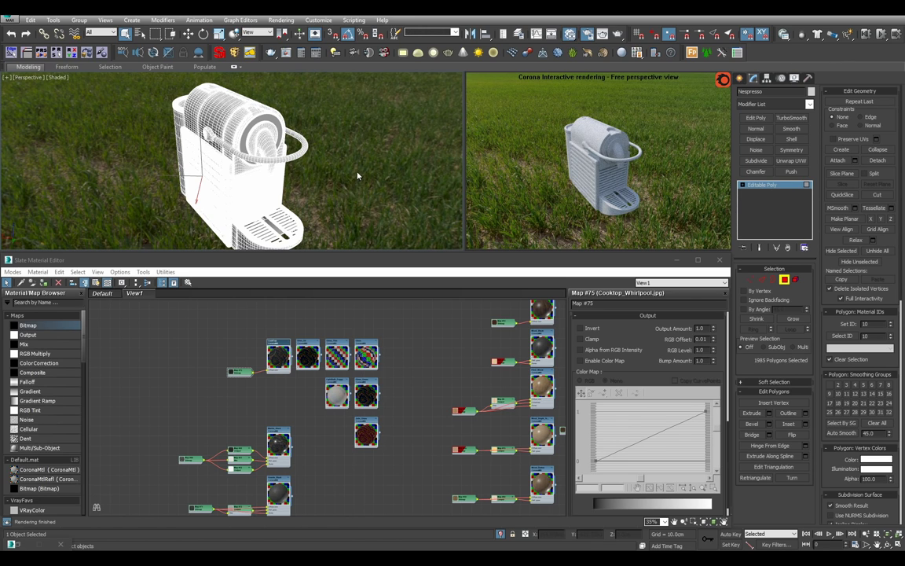
{"action": "key", "text": "shift+z"}
{"action": "key", "text": "shift+z"}
{"action": "right_click", "coordinate": [782, 204]}
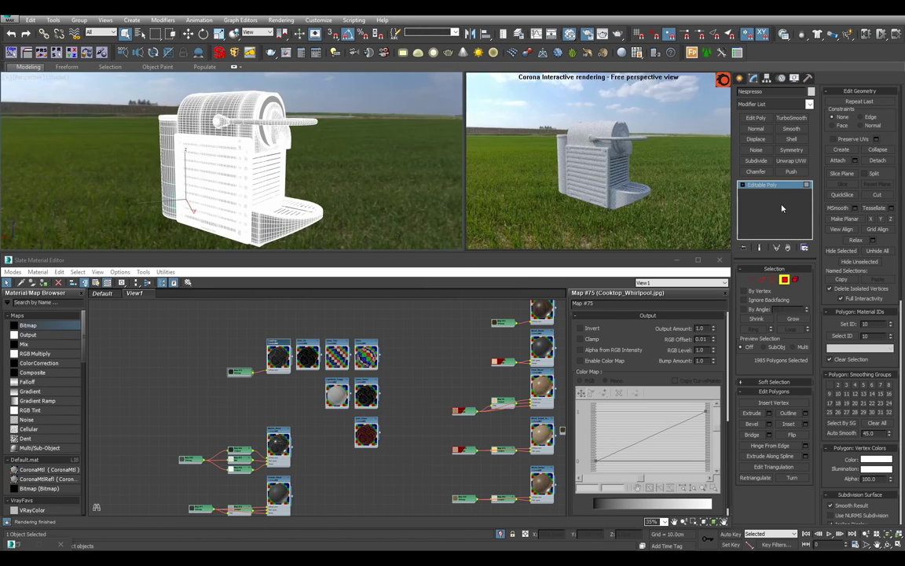
{"action": "left_click", "coordinate": [812, 255]}
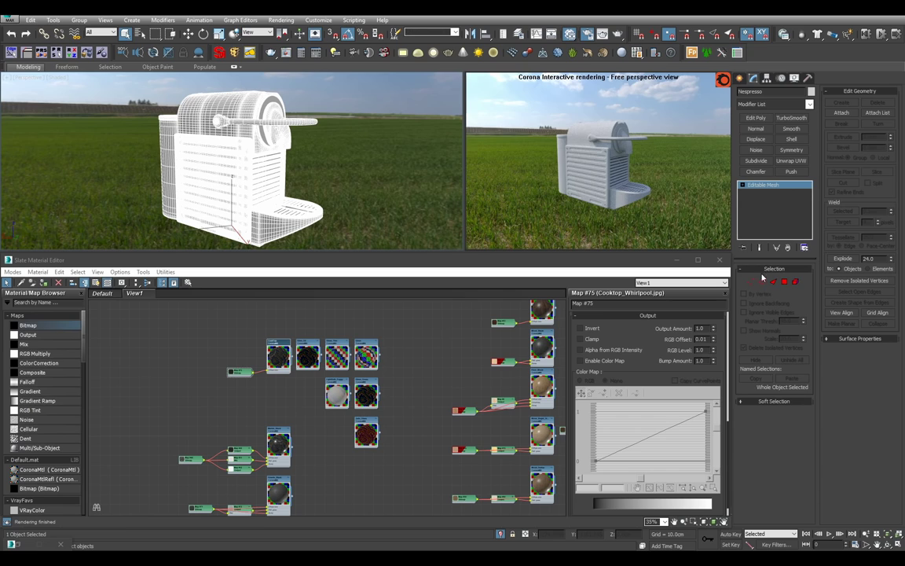
- Check the mesh's faces by material ID in polygon mode, and leave polygon mode
{"action": "left_click", "coordinate": [785, 283]}
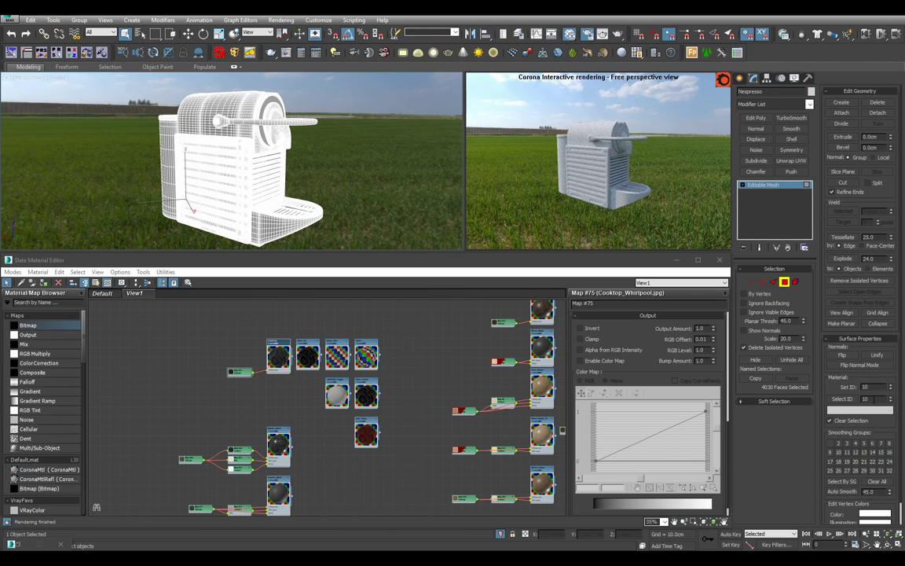
{"action": "key", "text": "Return"}
{"action": "left_click", "coordinate": [768, 188]}
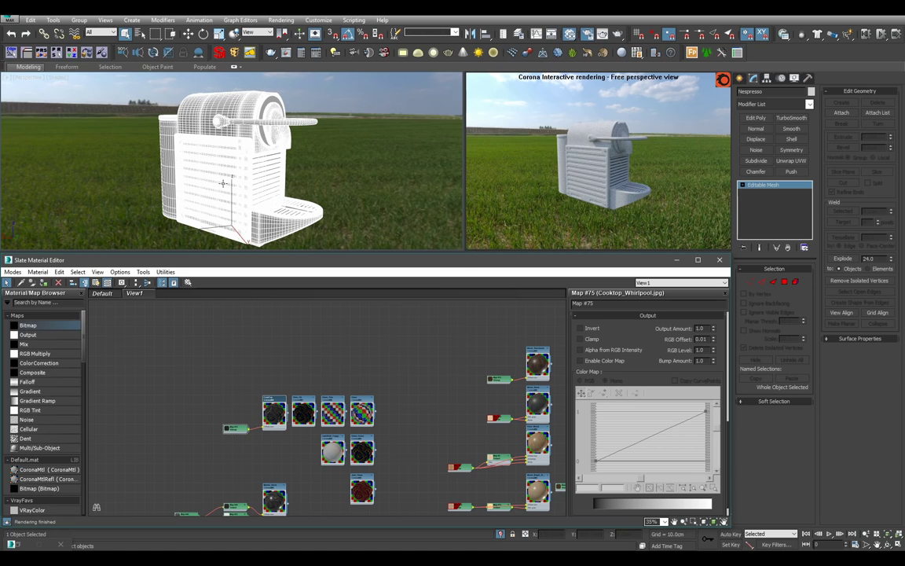
- Create a Multi/Sub-Object material above the kitchen materials and set its number of sub-materials to 10
{"action": "middle_click_drag", "start_coordinate": [286, 325], "coordinate": [289, 351]}
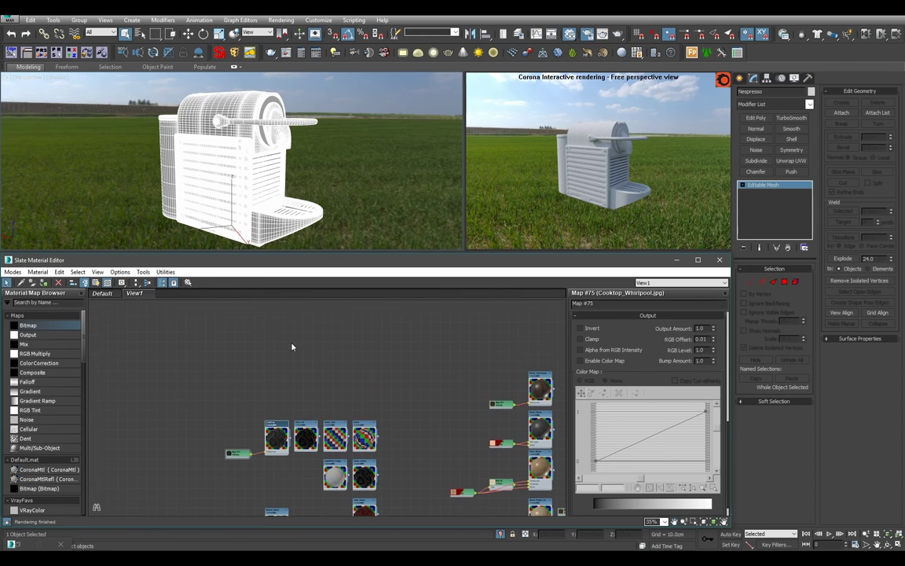
{"action": "scroll", "coordinate": [290, 352], "scroll_direction": "up", "scroll_amount": 1}
{"action": "left_click_drag", "start_coordinate": [32, 450], "coordinate": [343, 333]}
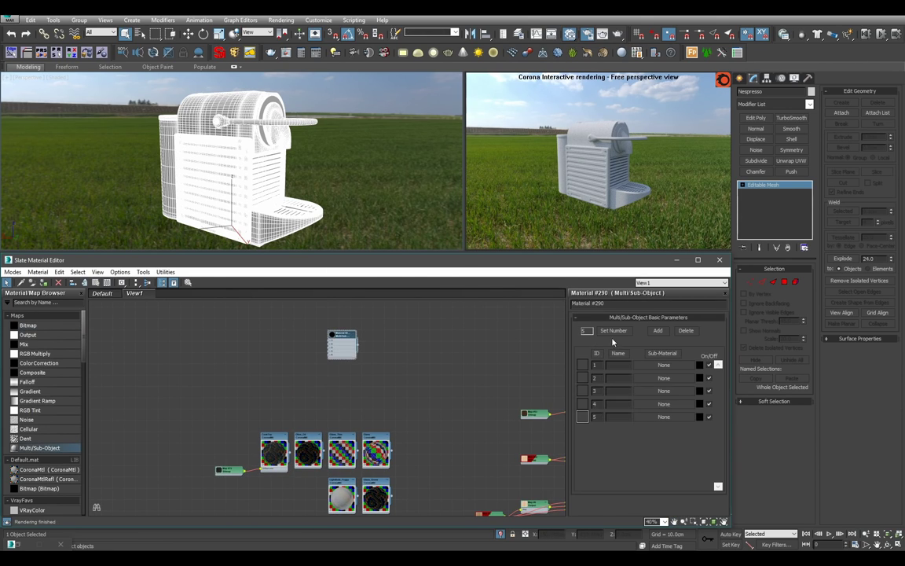
{"action": "left_click", "coordinate": [409, 392]}
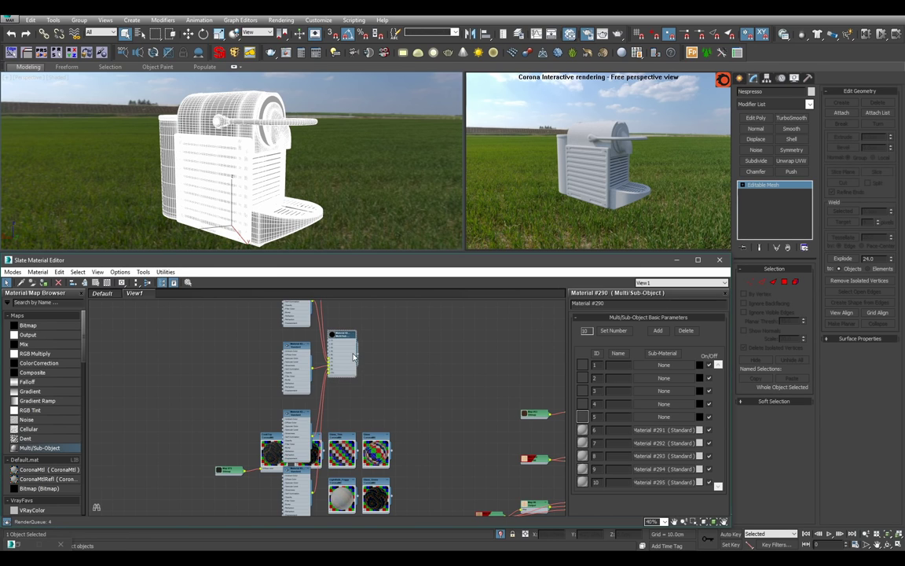
- Delete the Standard sub-materials connected to slots 6 to 10 and name the Multi/Sub-Object material Coffee_Maker
{"action": "scroll", "coordinate": [356, 357], "scroll_direction": "down", "scroll_amount": 7}
{"action": "left_click_drag", "start_coordinate": [350, 357], "coordinate": [205, 351]}
{"action": "middle_click_drag", "start_coordinate": [206, 351], "coordinate": [399, 373]}
{"action": "scroll", "coordinate": [399, 373], "scroll_direction": "up", "scroll_amount": 2}
{"action": "left_click_drag", "start_coordinate": [398, 373], "coordinate": [286, 398]}
{"action": "middle_click_drag", "start_coordinate": [285, 398], "coordinate": [324, 405]}
{"action": "left_click_drag", "start_coordinate": [325, 405], "coordinate": [402, 395]}
{"action": "left_click_drag", "start_coordinate": [263, 336], "coordinate": [368, 509]}
{"action": "key", "text": "Delete"}
{"action": "key", "text": "z"}
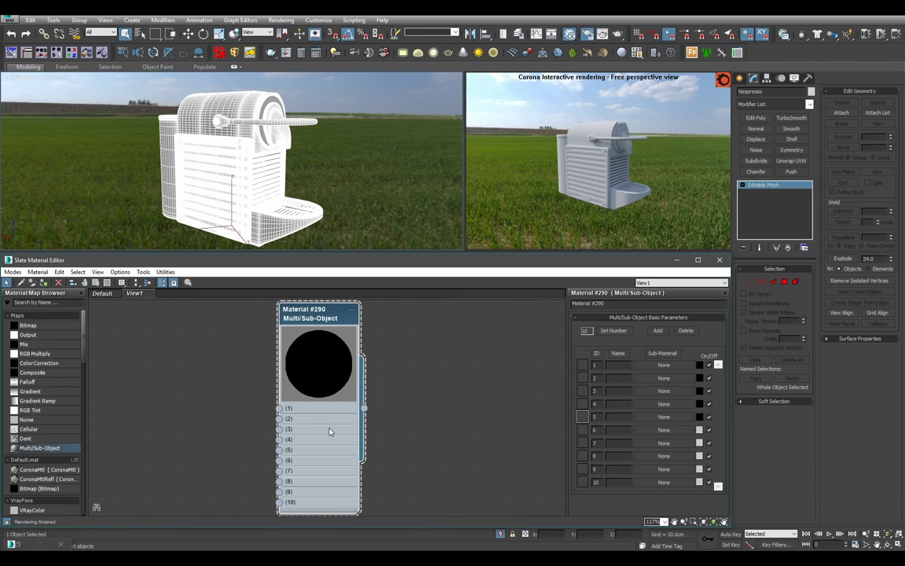
{"action": "type", "text": "Coffee_Maker"}
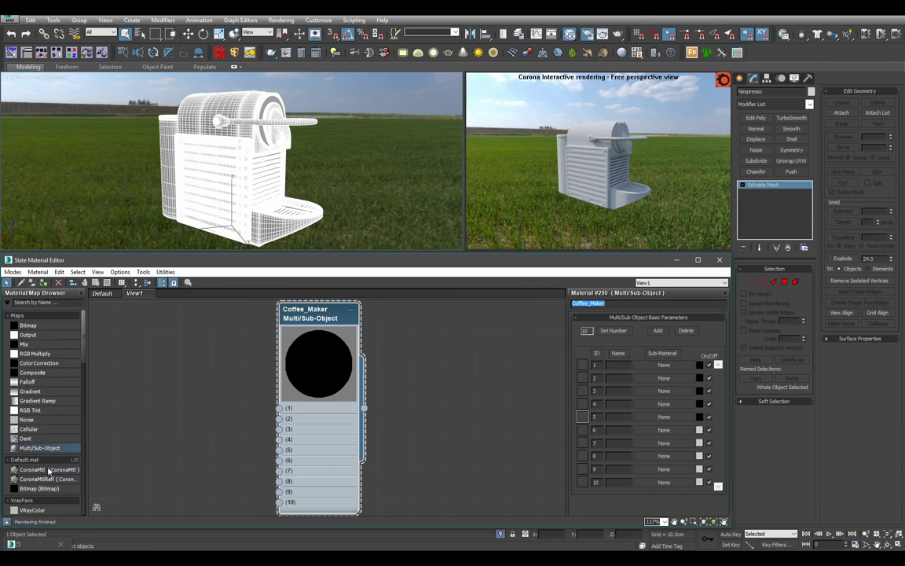
- Create a CoronaMtl named Aluminium_Colored and connect it to slot 1 of Coffee_Maker
{"action": "left_click_drag", "start_coordinate": [48, 471], "coordinate": [190, 362]}
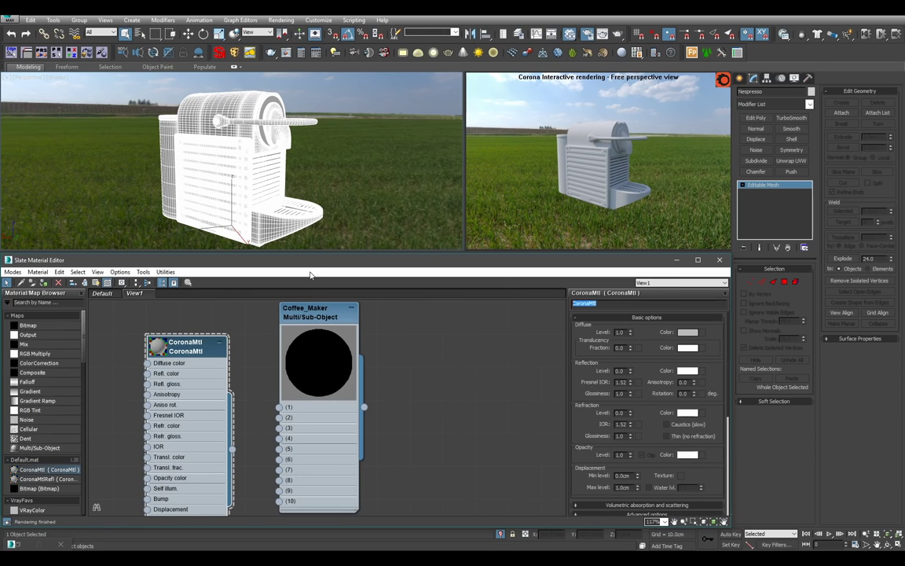
{"action": "type", "text": "Me"}
{"action": "left_click_drag", "start_coordinate": [232, 449], "coordinate": [273, 429]}
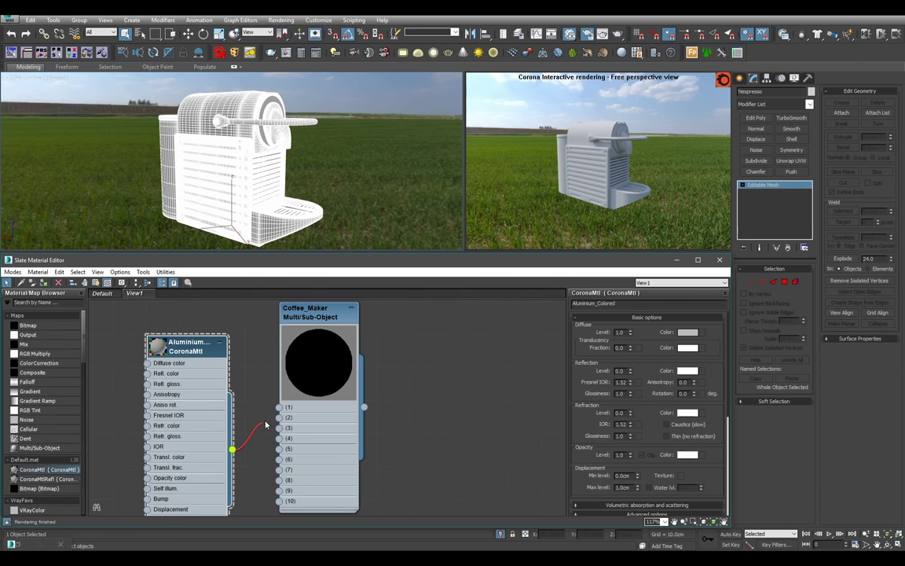
{"action": "middle_click_drag", "start_coordinate": [280, 414], "coordinate": [372, 430]}
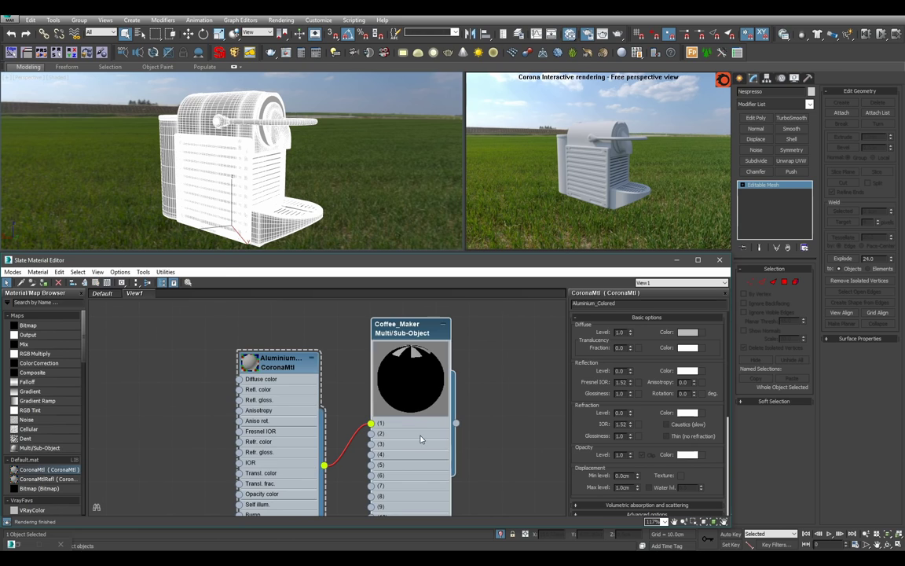
- Assign Coffee_Maker to the coffee machine, and set Aluminium_Colored's diffuse level to 0.0 and reflection level to 1.0
{"action": "right_click", "coordinate": [630, 333]}
{"action": "double_click", "coordinate": [622, 370]}
{"action": "type", "text": "1"}
{"action": "key", "text": "Return"}
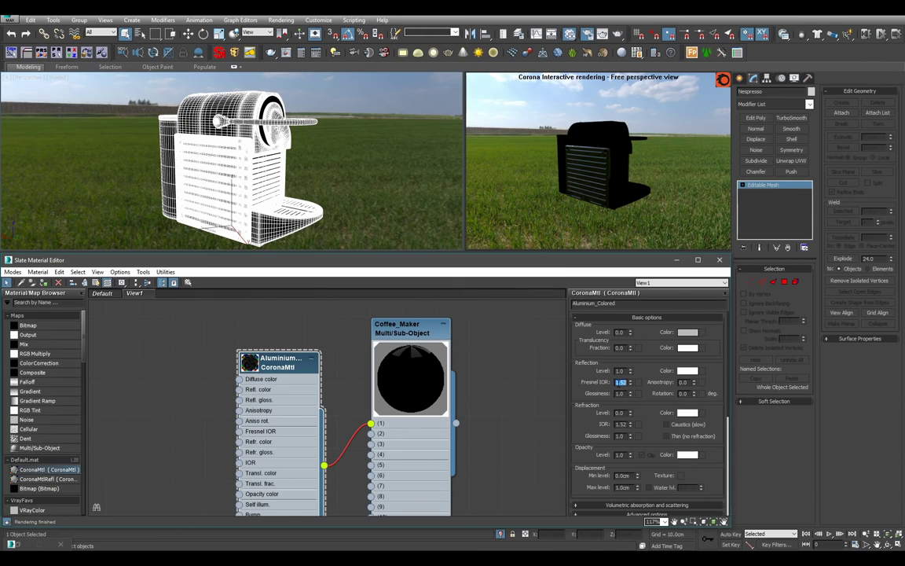
- Set Aluminium_Colored's Fresnel IOR to 10 and its reflection glossiness to 0.6
{"action": "type", "text": "10"}
{"action": "key", "text": "Return"}
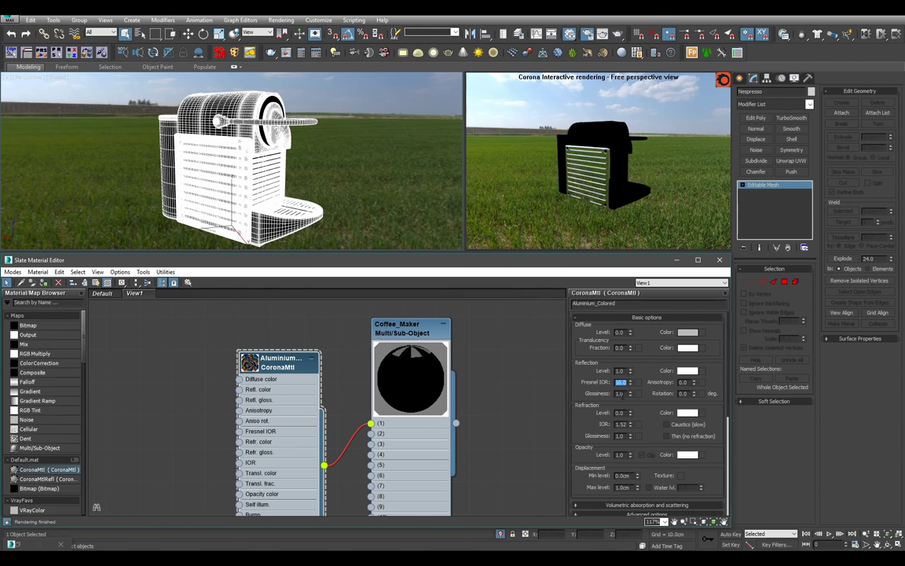
{"action": "key", "text": "Return"}
{"action": "middle_click_drag", "start_coordinate": [292, 189], "coordinate": [259, 169], "text": "alt"}
{"action": "scroll", "coordinate": [266, 143], "scroll_direction": "up", "scroll_amount": 3}
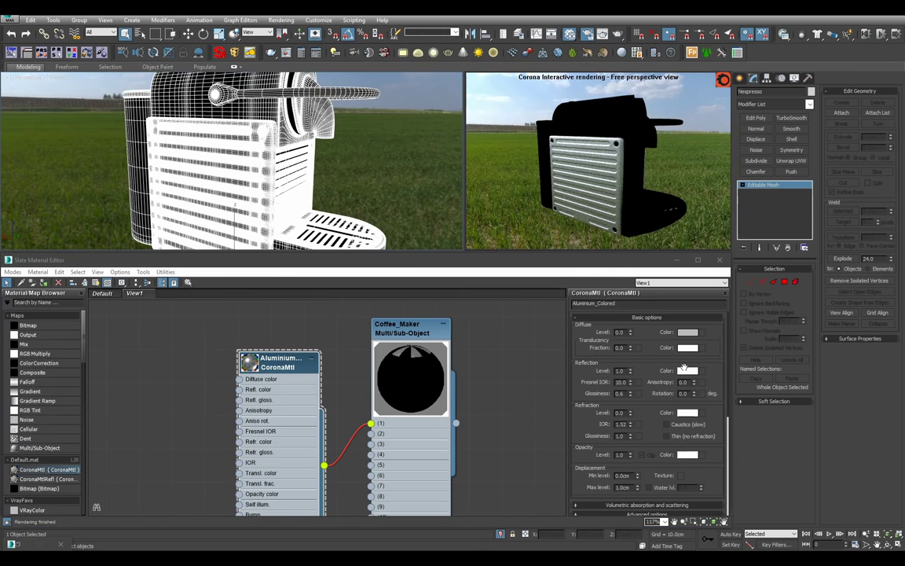
- Tint Aluminium_Colored's reflection color a muted reddish brown with RGB about 163, 98, 89
{"action": "left_click", "coordinate": [688, 371]}
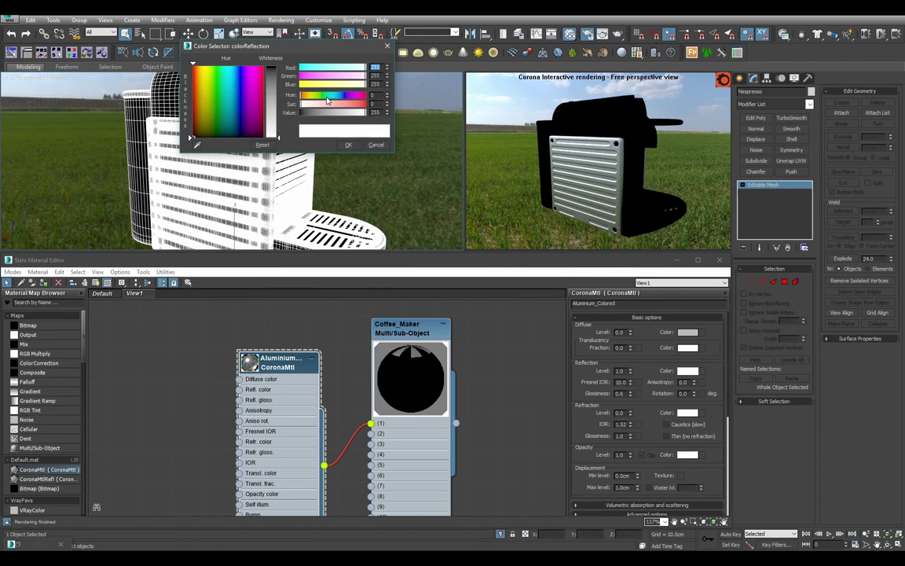
{"action": "left_click_drag", "start_coordinate": [325, 98], "coordinate": [342, 105]}
{"action": "left_click_drag", "start_coordinate": [353, 113], "coordinate": [343, 114]}
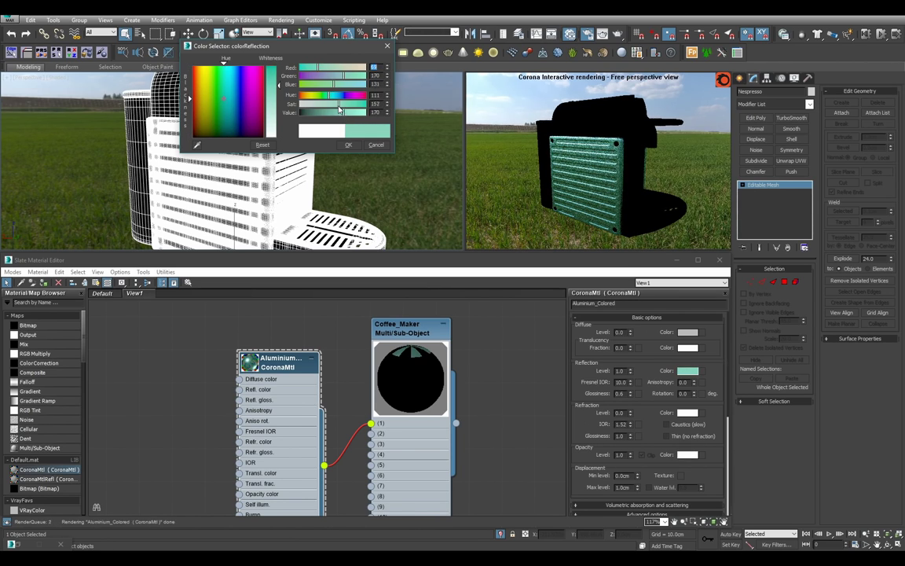
{"action": "left_click_drag", "start_coordinate": [338, 108], "coordinate": [366, 96]}
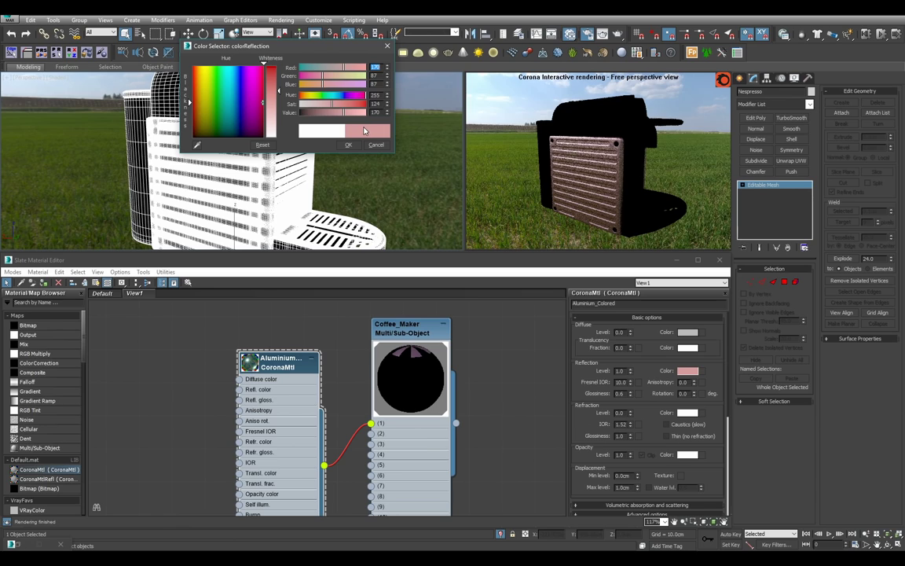
{"action": "left_click_drag", "start_coordinate": [366, 97], "coordinate": [302, 97]}
{"action": "left_click", "coordinate": [336, 104]}
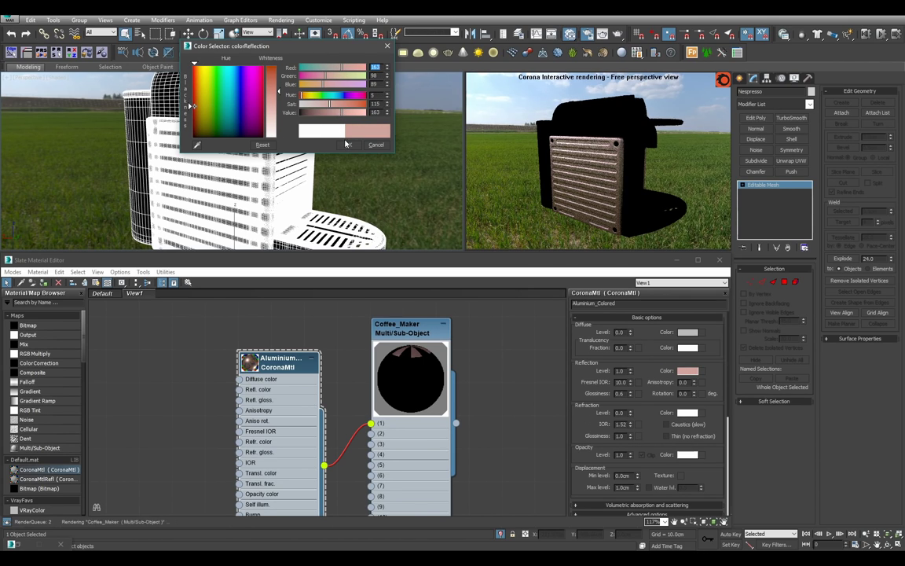
{"action": "left_click", "coordinate": [348, 144]}
- Select the coffee machine's faces by material ID 1 and ID 2 to examine which parts use them, and leave polygon mode
{"action": "scroll", "coordinate": [389, 174], "scroll_direction": "down", "scroll_amount": 5}
{"action": "scroll", "coordinate": [394, 174], "scroll_direction": "up", "scroll_amount": 5}
{"action": "mouse_move", "coordinate": [394, 174]}
{"action": "middle_mouse_down", "text": "alt"}
{"action": "mouse_move", "coordinate": [347, 156]}
{"action": "mouse_move", "coordinate": [404, 187]}
{"action": "middle_mouse_up", "text": "alt"}
{"action": "key", "text": "shift+z"}
{"action": "key", "text": "shift+z"}
{"action": "key", "text": "shift+z"}
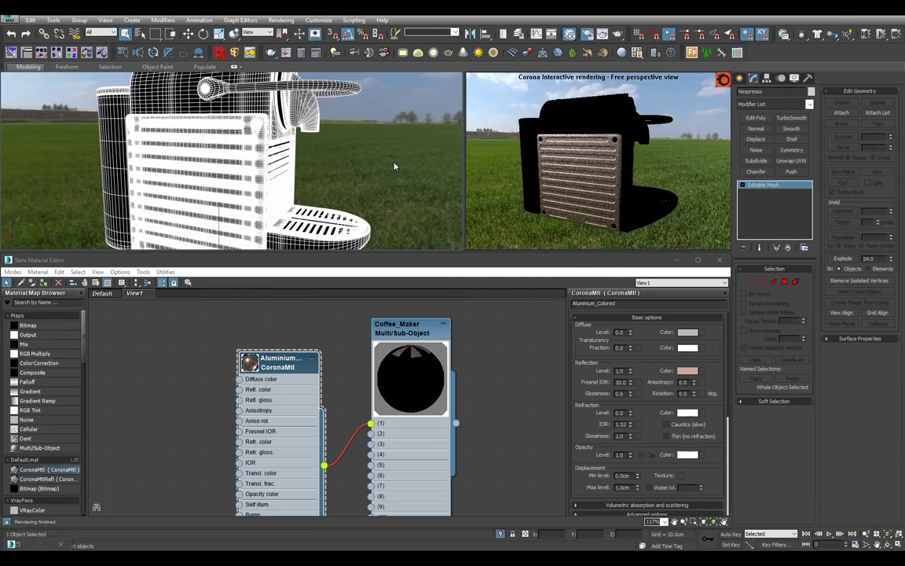
{"action": "left_click", "coordinate": [784, 282]}
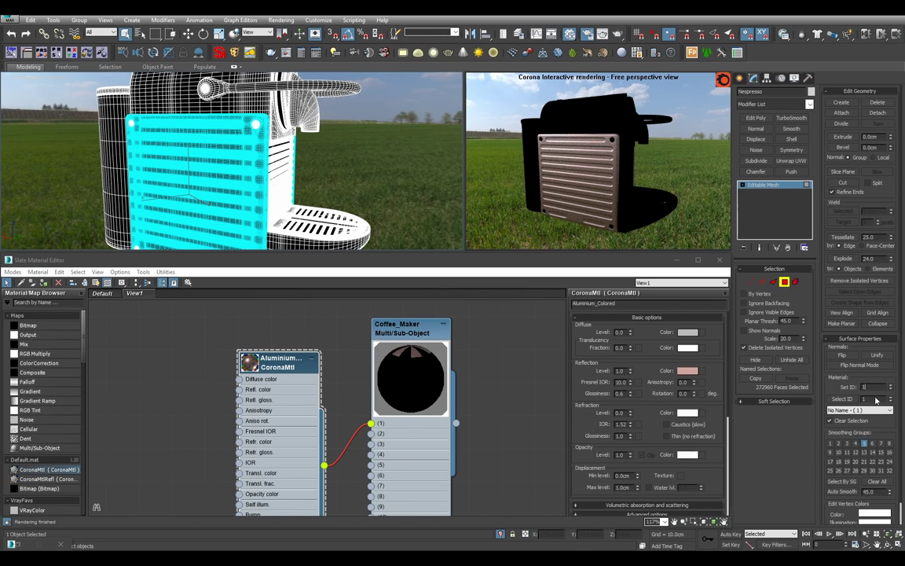
{"action": "left_click_drag", "start_coordinate": [875, 398], "coordinate": [851, 400]}
{"action": "type", "text": "2"}
{"action": "left_click", "coordinate": [851, 400]}
{"action": "middle_click_drag", "start_coordinate": [329, 167], "coordinate": [332, 169]}
{"action": "middle_click_drag", "start_coordinate": [288, 190], "coordinate": [255, 198], "text": "alt"}
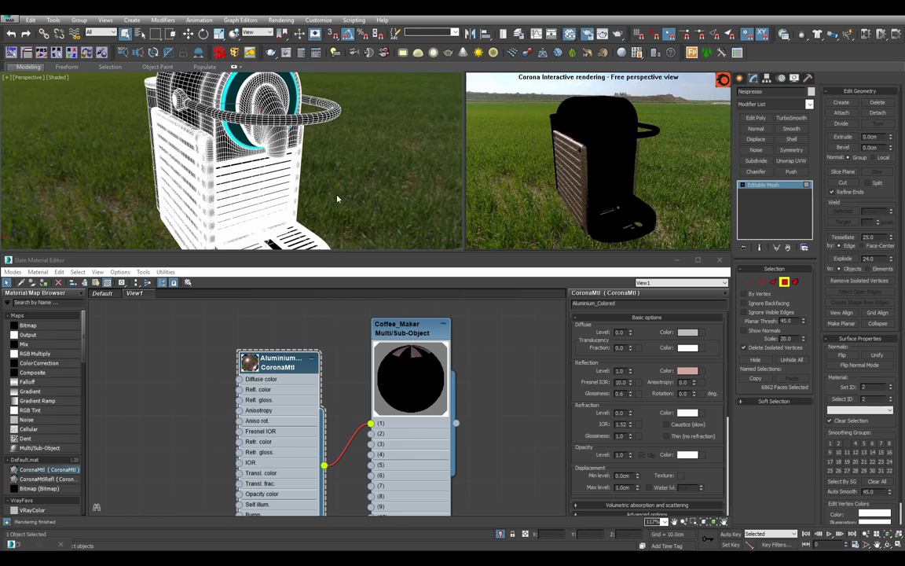
{"action": "key", "text": "4"}
{"action": "middle_click_drag", "start_coordinate": [361, 133], "coordinate": [367, 166], "text": "alt"}
- Create a Corona material beside Aluminium_Colored, name it Plastic_Black and set its diffuse color to a very dark gray
{"action": "scroll", "coordinate": [395, 361], "scroll_direction": "down", "scroll_amount": 4}
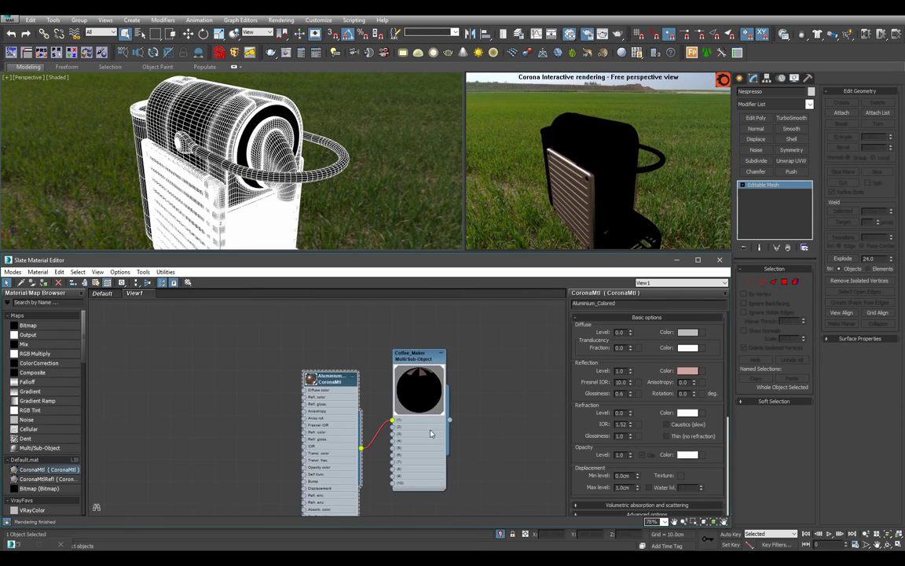
{"action": "left_click_drag", "start_coordinate": [260, 410], "coordinate": [259, 412]}
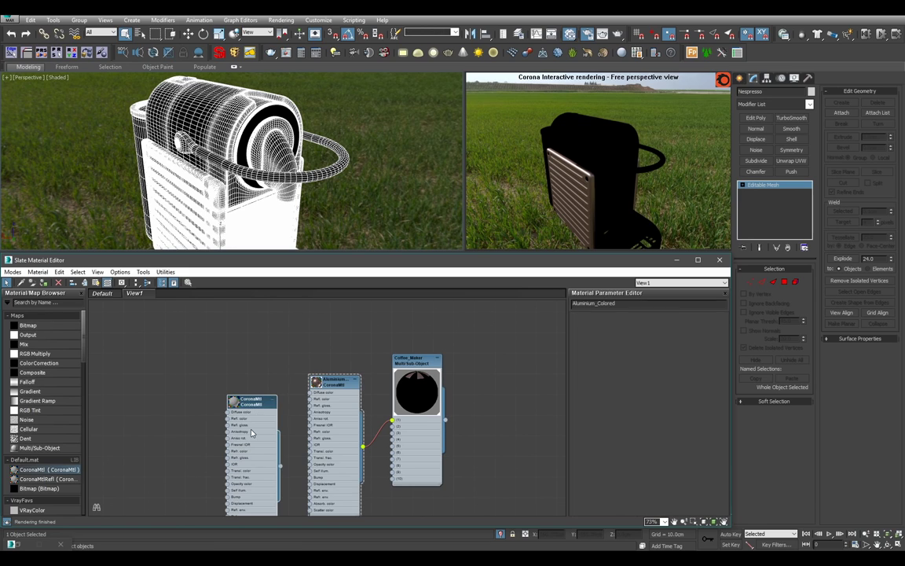
{"action": "scroll", "coordinate": [562, 334], "scroll_direction": "up", "scroll_amount": 1}
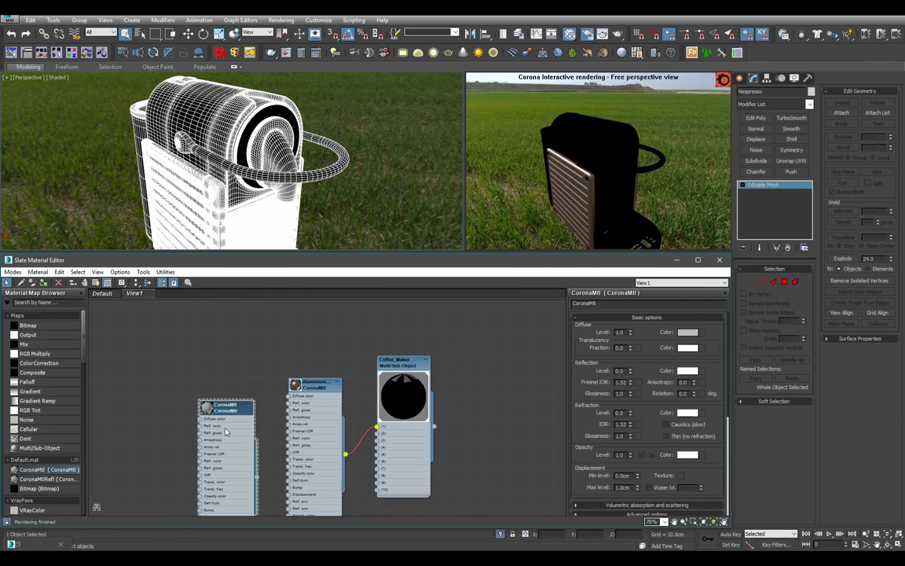
{"action": "scroll", "coordinate": [228, 430], "scroll_direction": "down", "scroll_amount": 1}
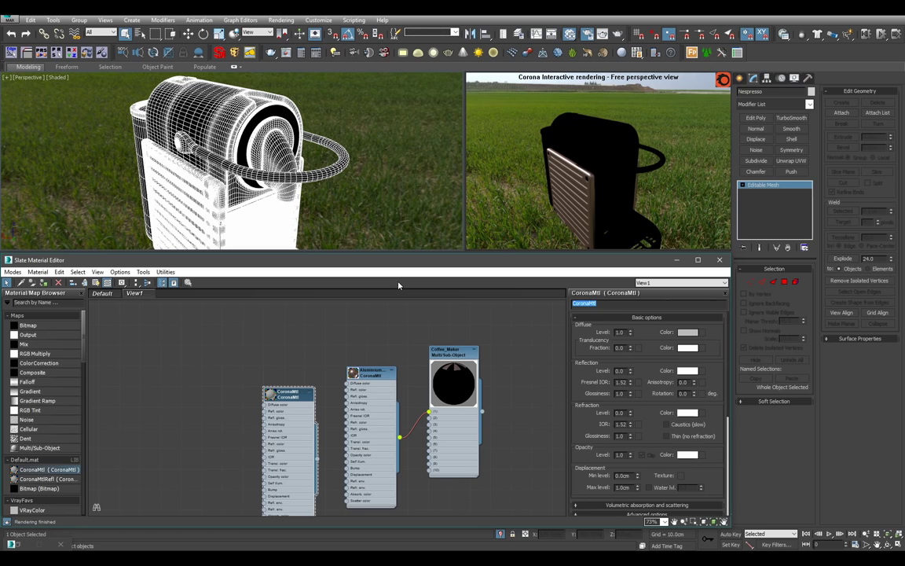
{"action": "type", "text": "B"}
{"action": "key", "text": "BackSpace"}
{"action": "key", "text": "Return"}
{"action": "left_click", "coordinate": [688, 332]}
{"action": "left_click", "coordinate": [374, 143]}
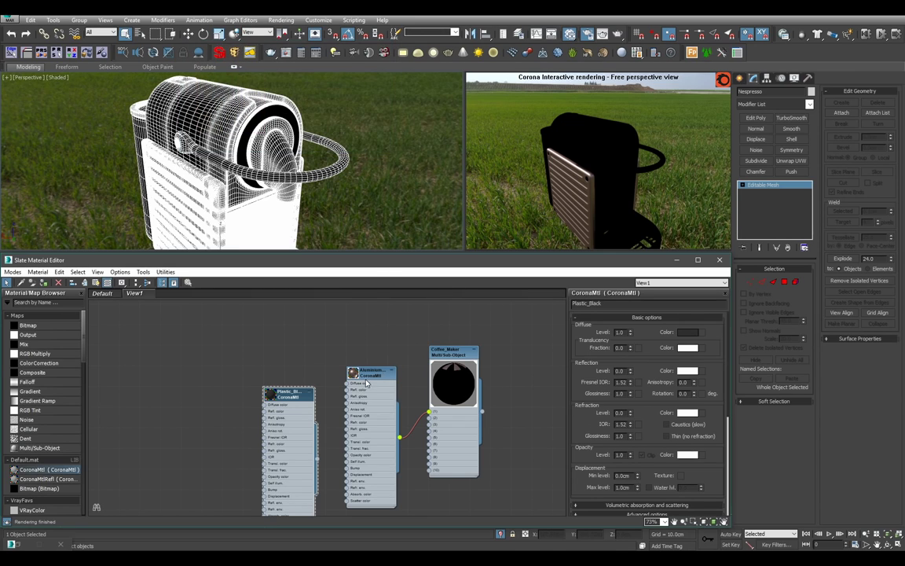
- Enlarge Aluminium_Colored's preview, collapse its slot list and place the node higher, beside Coffee_Maker
{"action": "double_click", "coordinate": [353, 373]}
{"action": "left_click", "coordinate": [392, 371]}
{"action": "left_click_drag", "start_coordinate": [375, 411], "coordinate": [375, 351]}
- Set Plastic_Black's reflection level to 1.0, Fresnel IOR to 1.55 and glossiness to 0.8, and connect it to Coffee_Maker's slot 2
{"action": "left_click", "coordinate": [291, 396]}
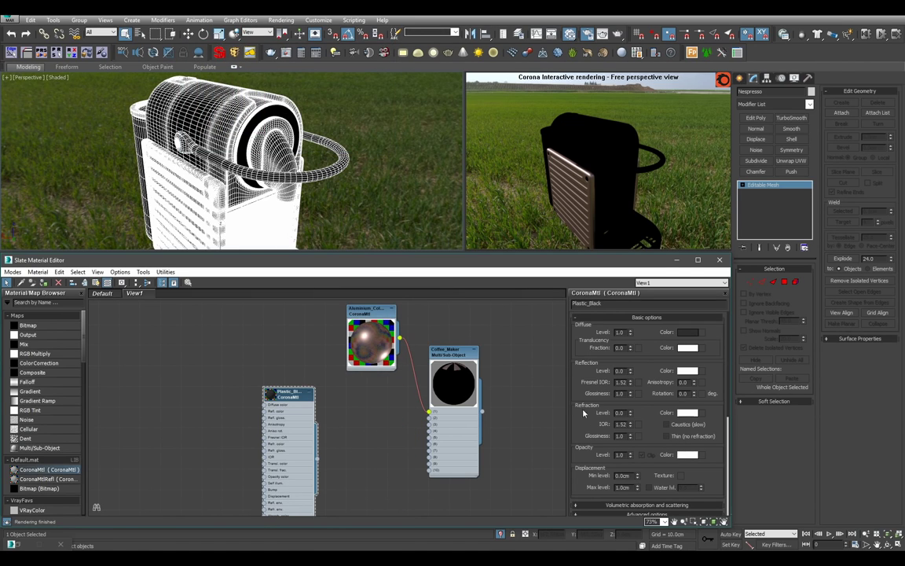
{"action": "key", "text": "Return"}
{"action": "left_click", "coordinate": [624, 371]}
{"action": "type", "text": "1.55"}
{"action": "key", "text": "Return"}
{"action": "double_click", "coordinate": [620, 371]}
{"action": "left_click_drag", "start_coordinate": [318, 461], "coordinate": [434, 422]}
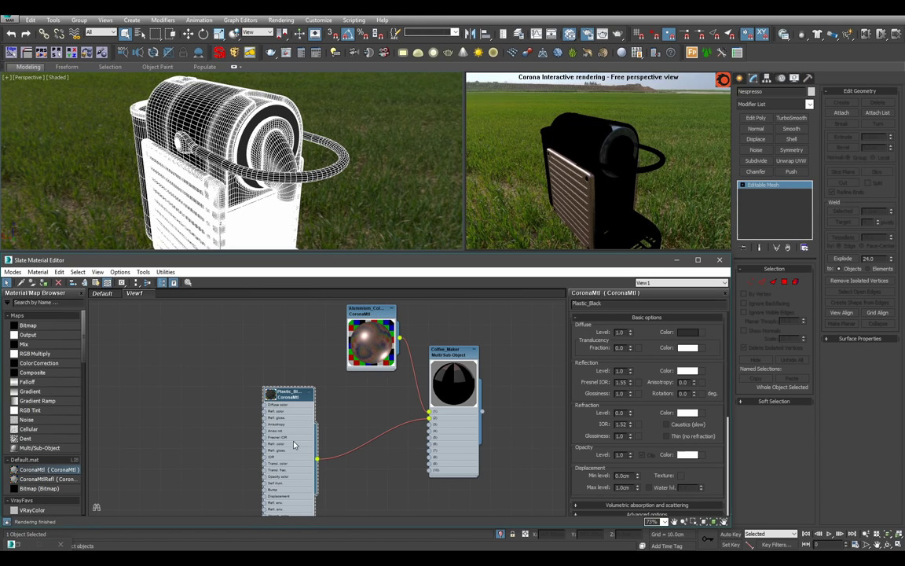
{"action": "type", "text": ".8"}
{"action": "key", "text": "Return"}
- Enlarge Plastic_Black's preview, collapse its slot list and place the node closer to Coffee_Maker
{"action": "middle_click_drag", "start_coordinate": [289, 145], "coordinate": [275, 195], "text": "alt"}
{"action": "double_click", "coordinate": [276, 396]}
{"action": "left_click", "coordinate": [310, 391]}
{"action": "left_click_drag", "start_coordinate": [288, 434], "coordinate": [330, 433]}
- Show Coffee_Maker's parameters and select the coffee machine's faces with material ID 3 to see which parts use them
{"action": "double_click", "coordinate": [454, 431]}
{"action": "left_click", "coordinate": [785, 281]}
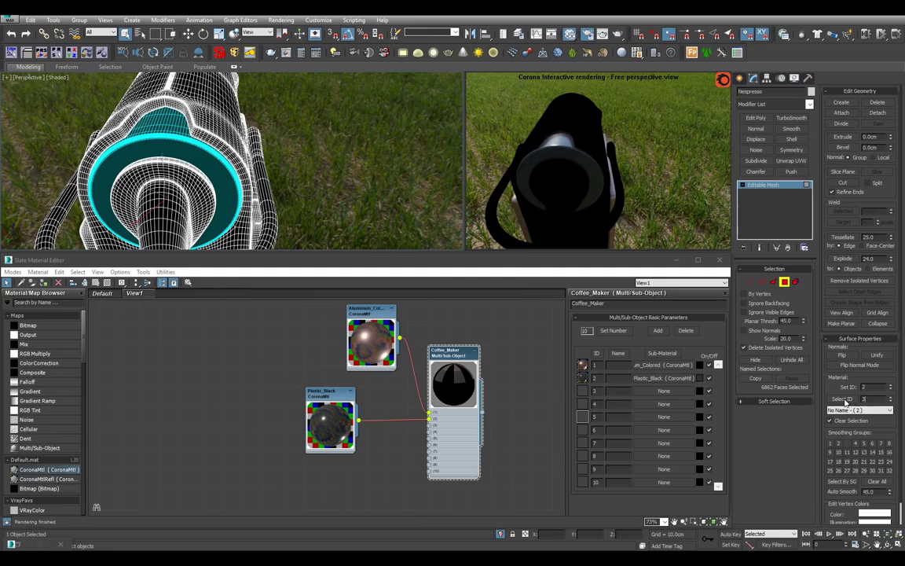
{"action": "left_click", "coordinate": [843, 399]}
{"action": "middle_click_drag", "start_coordinate": [235, 147], "coordinate": [349, 127], "text": "alt"}
{"action": "scroll", "coordinate": [353, 461], "scroll_direction": "down", "scroll_amount": 3}
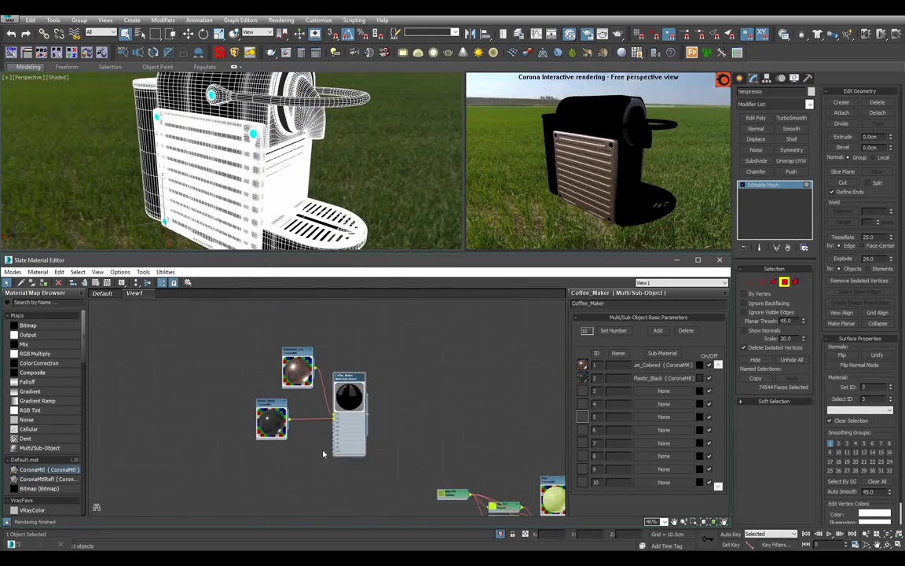
- Bring Coffee_Maker next to the existing metal materials and connect the stainless steel texture material to slot 3
{"action": "scroll", "coordinate": [353, 460], "scroll_direction": "down", "scroll_amount": 5}
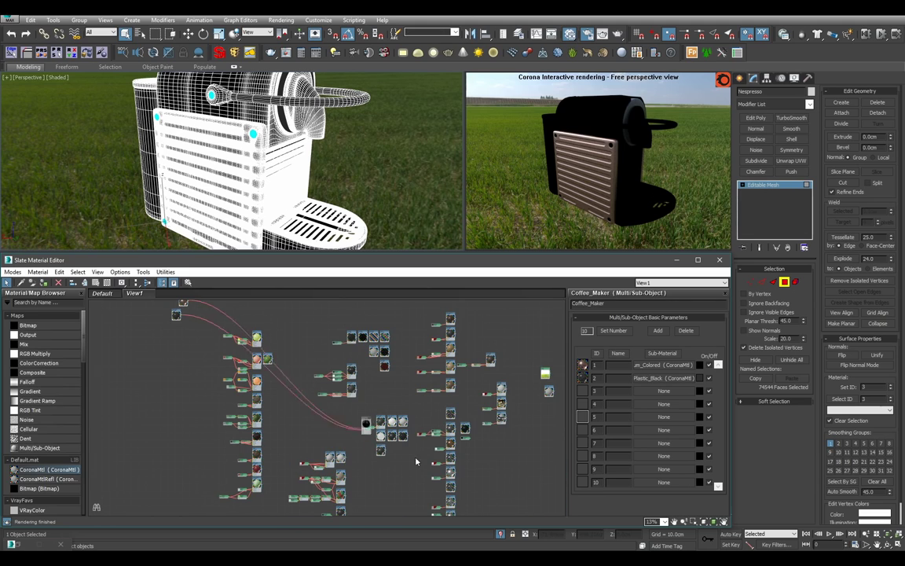
{"action": "scroll", "coordinate": [416, 450], "scroll_direction": "up", "scroll_amount": 10}
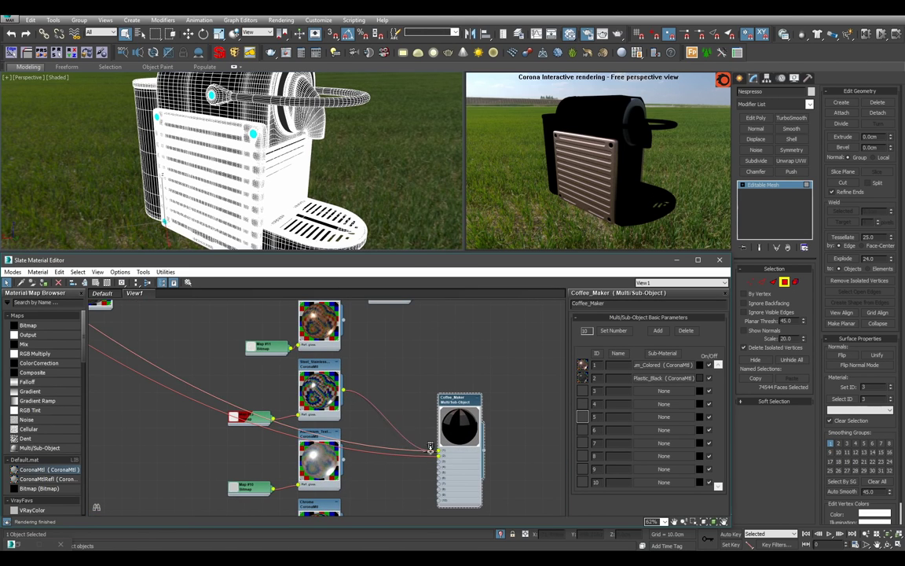
{"action": "left_click_drag", "start_coordinate": [430, 448], "coordinate": [439, 462]}
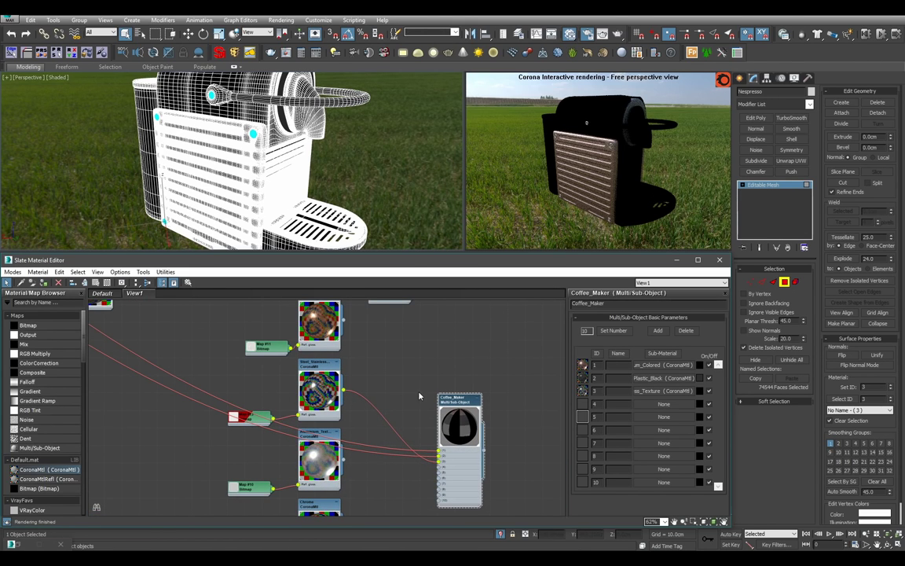
- Select the coffee machine's faces with material ID 4 to examine which parts use them
{"action": "left_click_drag", "start_coordinate": [878, 399], "coordinate": [833, 401]}
{"action": "type", "text": "4"}
{"action": "left_click", "coordinate": [833, 401]}
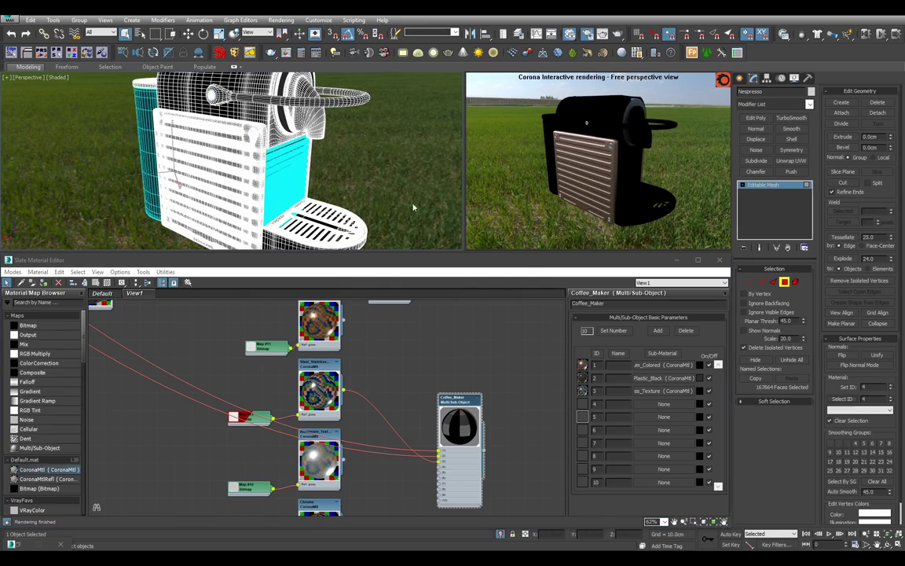
{"action": "middle_click_drag", "start_coordinate": [323, 159], "coordinate": [300, 138], "text": "alt"}
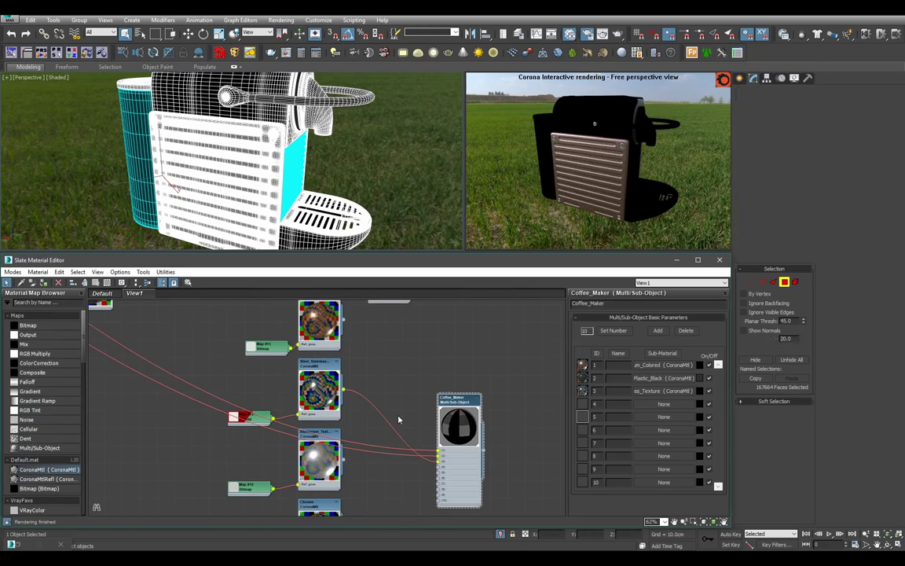
- Return the Coffee_Maker node to its Aluminium_Colored and Plastic_Black sub-materials and lay out its child nodes
{"action": "scroll", "coordinate": [354, 410], "scroll_direction": "down", "scroll_amount": 5}
{"action": "middle_click_drag", "start_coordinate": [159, 353], "coordinate": [294, 417]}
{"action": "scroll", "coordinate": [363, 446], "scroll_direction": "up", "scroll_amount": 2}
{"action": "scroll", "coordinate": [294, 416], "scroll_direction": "down", "scroll_amount": 4}
{"action": "scroll", "coordinate": [294, 417], "scroll_direction": "down", "scroll_amount": 5}
{"action": "scroll", "coordinate": [400, 446], "scroll_direction": "up", "scroll_amount": 5}
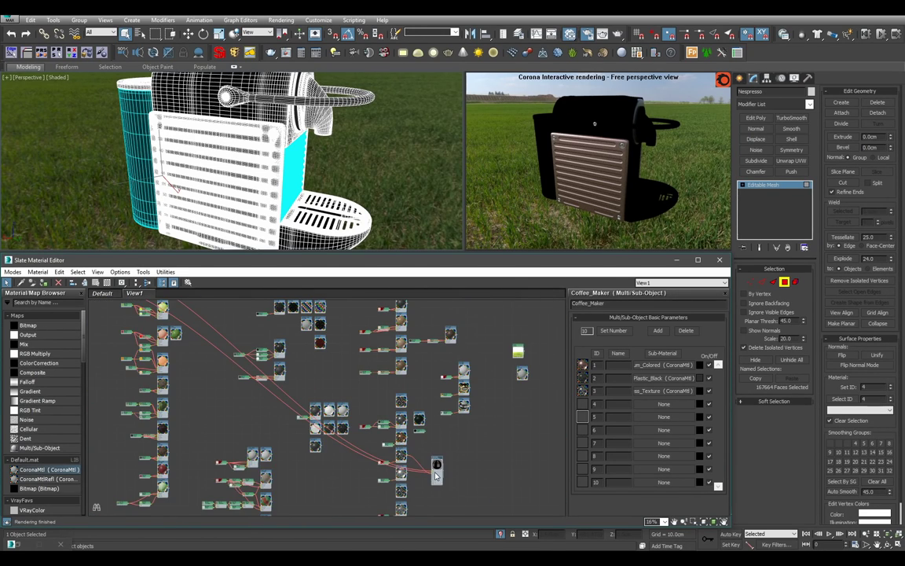
{"action": "scroll", "coordinate": [437, 475], "scroll_direction": "down", "scroll_amount": 4}
{"action": "scroll", "coordinate": [437, 476], "scroll_direction": "up", "scroll_amount": 3}
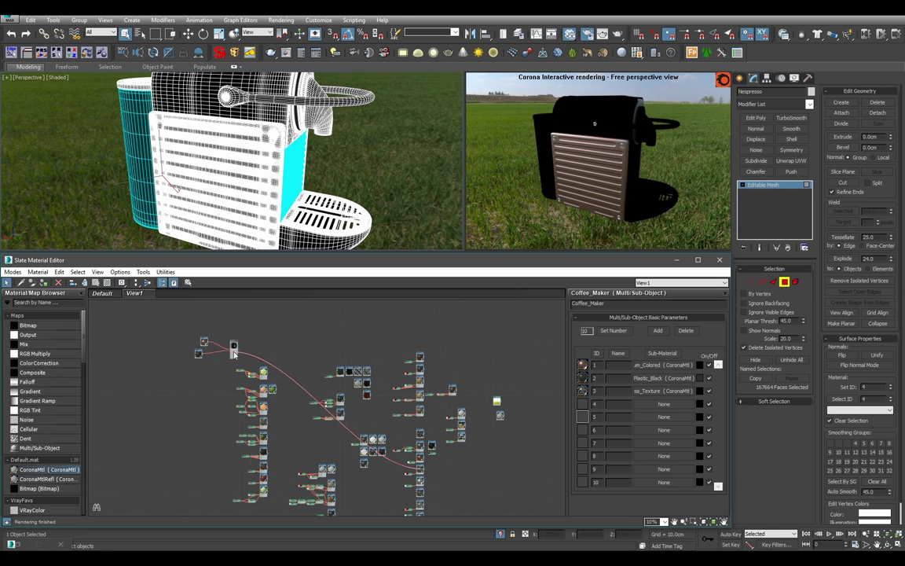
{"action": "scroll", "coordinate": [223, 355], "scroll_direction": "up", "scroll_amount": 6}
{"action": "middle_click_drag", "start_coordinate": [265, 339], "coordinate": [348, 438]}
{"action": "scroll", "coordinate": [348, 438], "scroll_direction": "up", "scroll_amount": 2}
{"action": "key", "text": "c"}
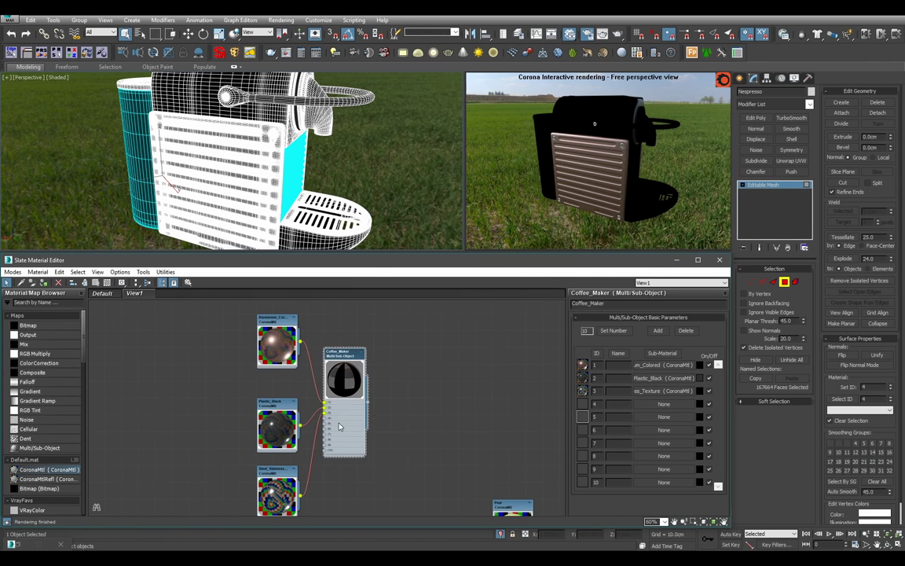
- Move the stainless steel texture material back to its place among the other metal materials
{"action": "scroll", "coordinate": [322, 438], "scroll_direction": "down", "scroll_amount": 4}
{"action": "middle_click_drag", "start_coordinate": [307, 474], "coordinate": [225, 323]}
{"action": "scroll", "coordinate": [220, 354], "scroll_direction": "down", "scroll_amount": 2}
{"action": "mouse_move", "coordinate": [218, 358]}
{"action": "middle_mouse_down"}
{"action": "mouse_move", "coordinate": [221, 328]}
{"action": "mouse_move", "coordinate": [206, 348]}
{"action": "middle_mouse_up"}
{"action": "scroll", "coordinate": [206, 348], "scroll_direction": "up", "scroll_amount": 1}
{"action": "left_click_drag", "start_coordinate": [209, 318], "coordinate": [547, 470]}
{"action": "middle_click_drag", "start_coordinate": [547, 470], "coordinate": [374, 423]}
{"action": "scroll", "coordinate": [374, 423], "scroll_direction": "up", "scroll_amount": 2}
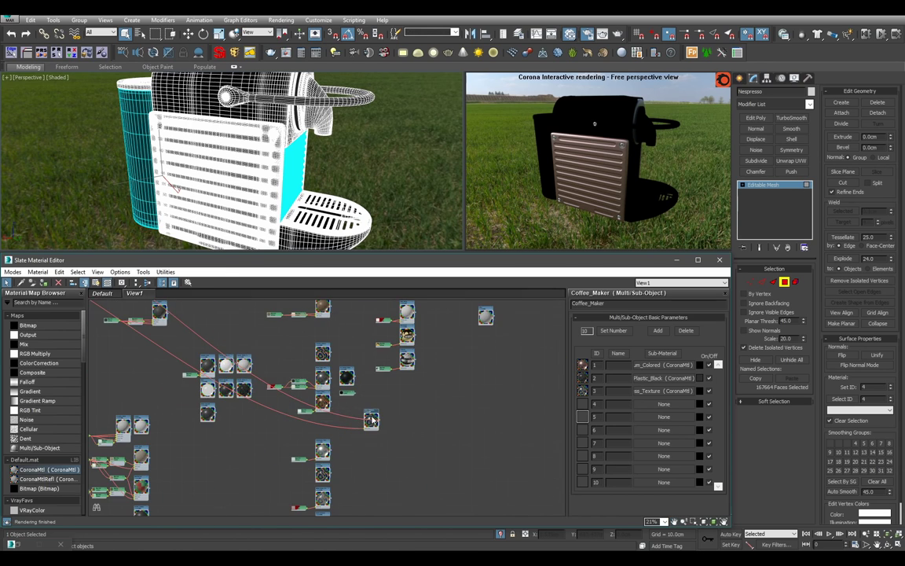
{"action": "left_click_drag", "start_coordinate": [374, 423], "coordinate": [301, 430]}
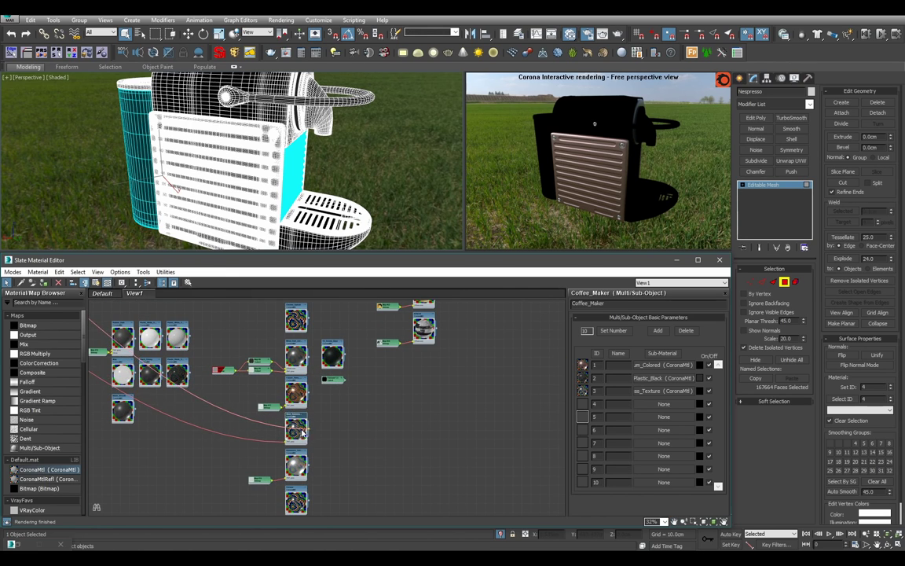
- Create a Corona material below Plastic_Black and name it Plastic_Transparent
{"action": "scroll", "coordinate": [449, 458], "scroll_direction": "down", "scroll_amount": 1}
{"action": "middle_click_drag", "start_coordinate": [269, 364], "coordinate": [383, 391]}
{"action": "scroll", "coordinate": [449, 459], "scroll_direction": "down", "scroll_amount": 1}
{"action": "scroll", "coordinate": [373, 397], "scroll_direction": "up", "scroll_amount": 1}
{"action": "scroll", "coordinate": [202, 350], "scroll_direction": "down", "scroll_amount": 1}
{"action": "middle_click_drag", "start_coordinate": [202, 350], "coordinate": [325, 386]}
{"action": "scroll", "coordinate": [324, 386], "scroll_direction": "up", "scroll_amount": 1}
{"action": "scroll", "coordinate": [324, 385], "scroll_direction": "up", "scroll_amount": 4}
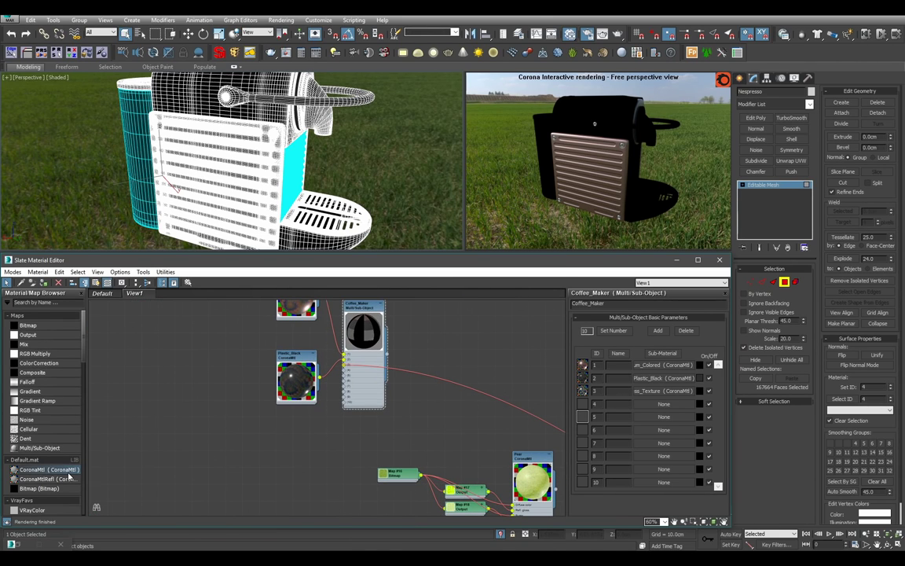
{"action": "left_click_drag", "start_coordinate": [69, 470], "coordinate": [330, 424]}
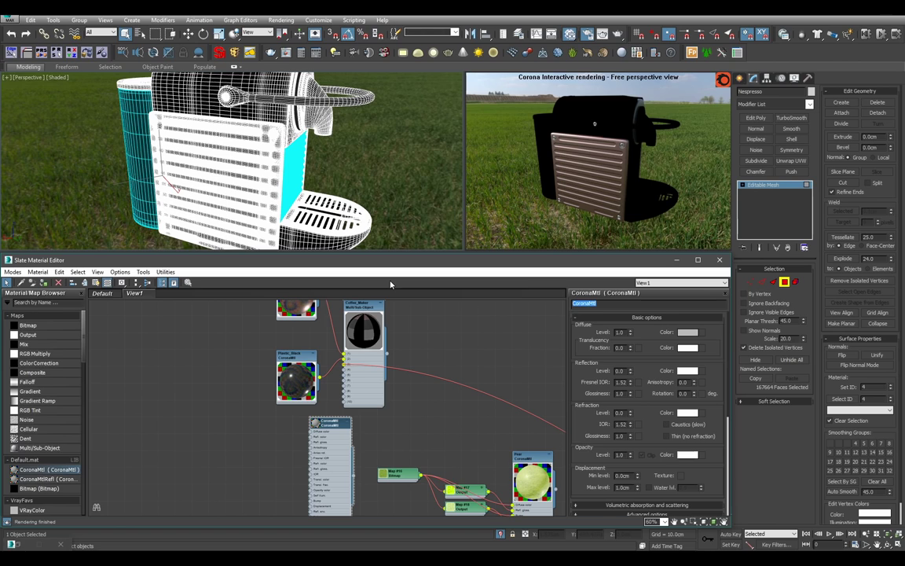
{"action": "type", "text": "Plastic_Transparent"}
{"action": "key", "text": "Return"}
- Set Plastic_Transparent's diffuse level to 0.0 and reflection and refraction levels to 1.0, and connect it to Coffee_Maker's slot 4
{"action": "double_click", "coordinate": [625, 371]}
{"action": "type", "text": "1"}
{"action": "scroll", "coordinate": [354, 433], "scroll_direction": "up", "scroll_amount": 1}
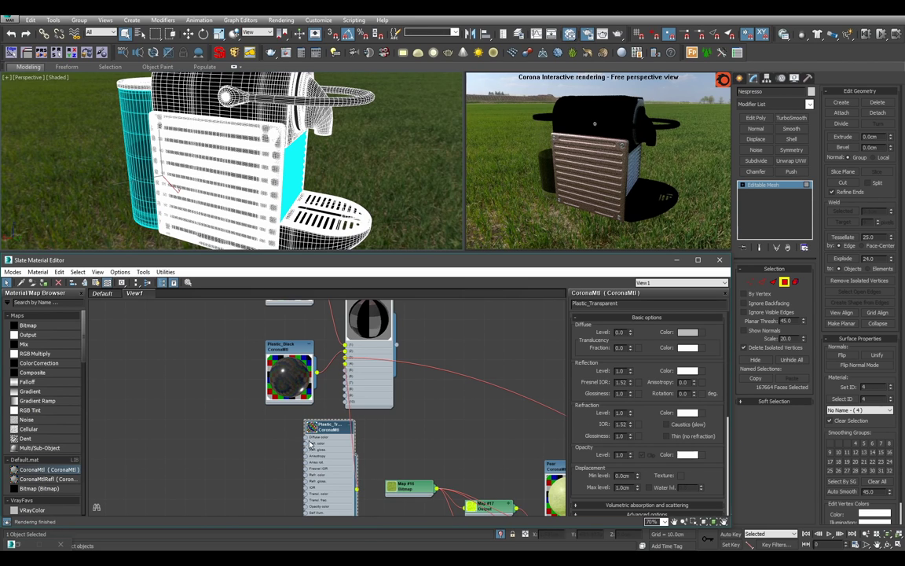
{"action": "left_click_drag", "start_coordinate": [310, 444], "coordinate": [250, 462]}
- Leave polygon mode and hide the edge display to view the coffee machine's transparent water tank
{"action": "middle_click", "coordinate": [254, 149]}
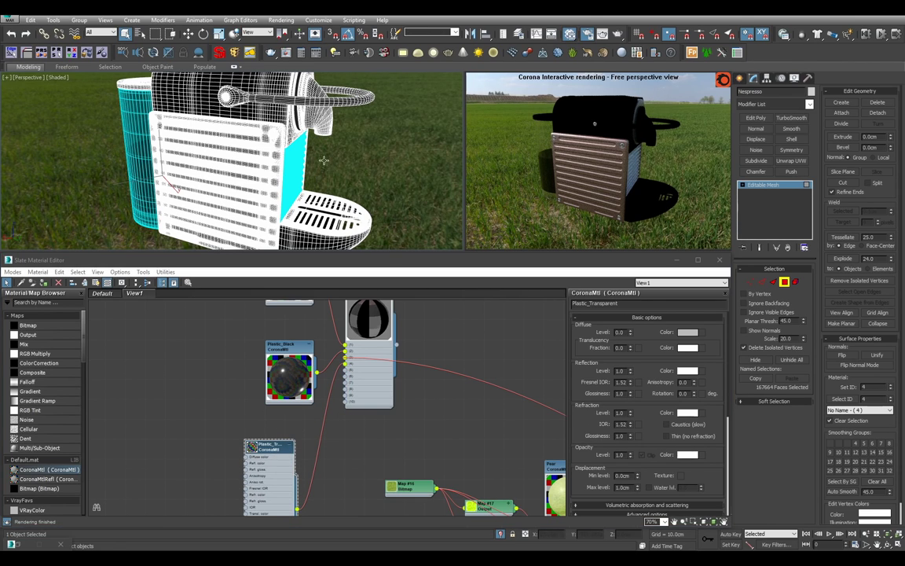
{"action": "key", "text": "4"}
{"action": "middle_click_drag", "start_coordinate": [371, 171], "coordinate": [304, 204], "text": "alt"}
{"action": "key", "text": "F4"}
- Set Plastic_Transparent's Fresnel IOR and refraction IOR to 1.45 and enlarge its node preview
{"action": "left_click", "coordinate": [268, 482]}
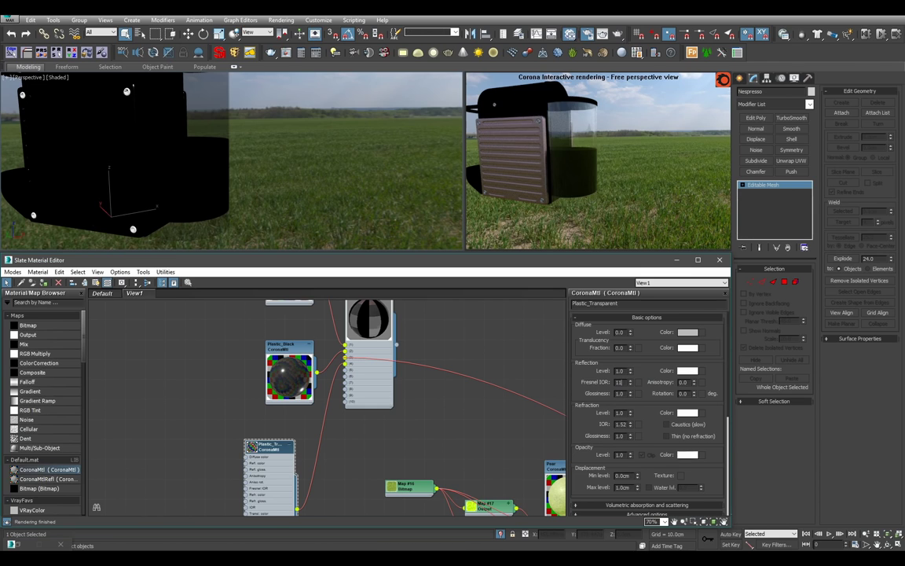
{"action": "double_click", "coordinate": [623, 425]}
{"action": "type", "text": "1.45"}
{"action": "key", "text": "Return"}
{"action": "double_click", "coordinate": [252, 448]}
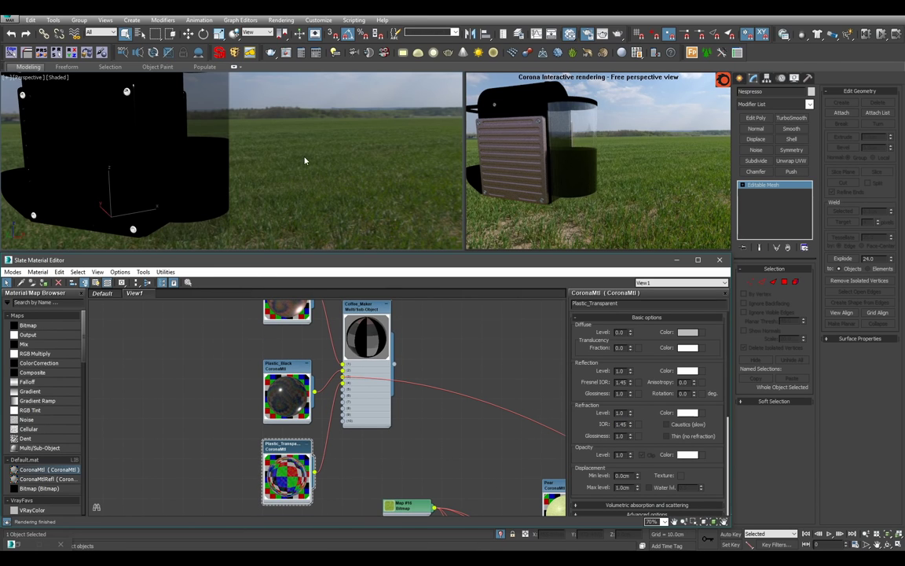
- Set Plastic_Transparent's reflection glossiness to 0.8 and check the water tank up close
{"action": "middle_click_drag", "start_coordinate": [305, 161], "coordinate": [402, 154], "text": "alt"}
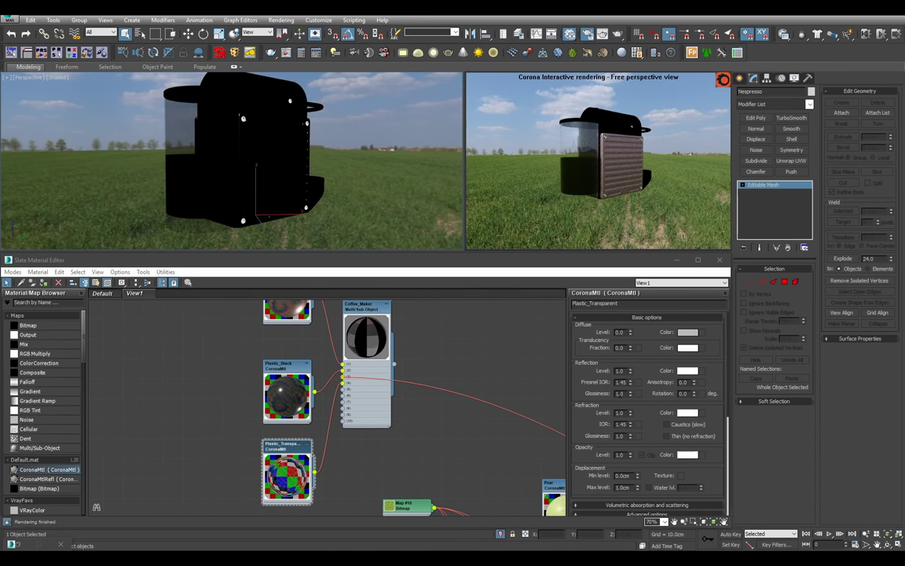
{"action": "double_click", "coordinate": [620, 393]}
{"action": "type", "text": ".8"}
{"action": "key", "text": "Return"}
{"action": "middle_click_drag", "start_coordinate": [269, 110], "coordinate": [239, 158], "text": "alt"}
{"action": "scroll", "coordinate": [162, 115], "scroll_direction": "up", "scroll_amount": 3}
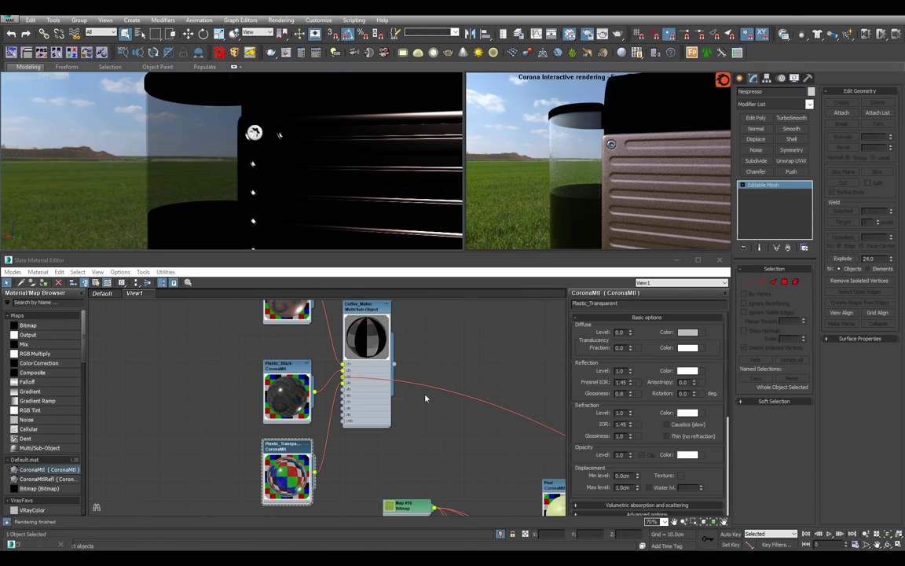
- Select the coffee machine's faces with material ID 5 to examine which parts use them, and leave polygon mode
{"action": "middle_click_drag", "start_coordinate": [399, 381], "coordinate": [426, 415]}
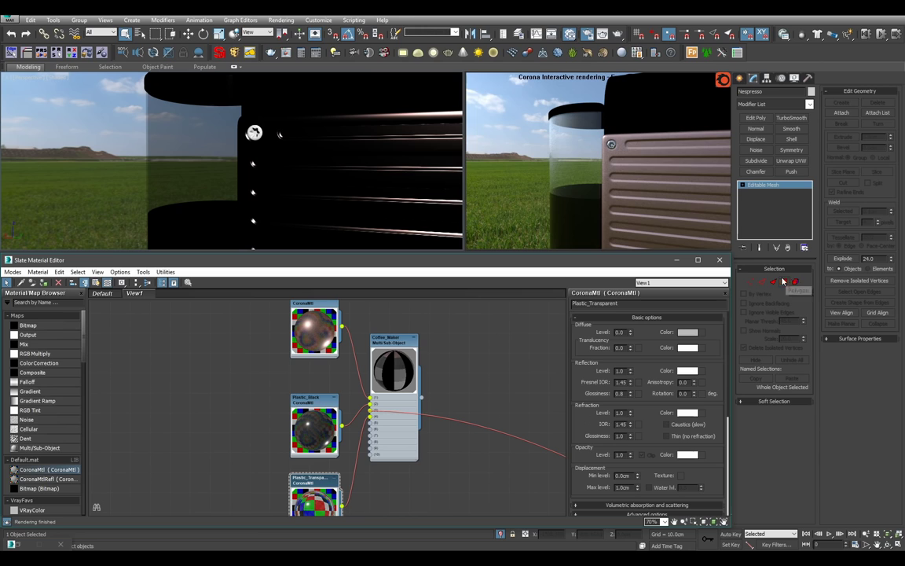
{"action": "left_click", "coordinate": [389, 162]}
{"action": "scroll", "coordinate": [372, 164], "scroll_direction": "down", "scroll_amount": 3}
{"action": "middle_click_drag", "start_coordinate": [371, 163], "coordinate": [376, 186], "text": "alt"}
{"action": "key", "text": "5"}
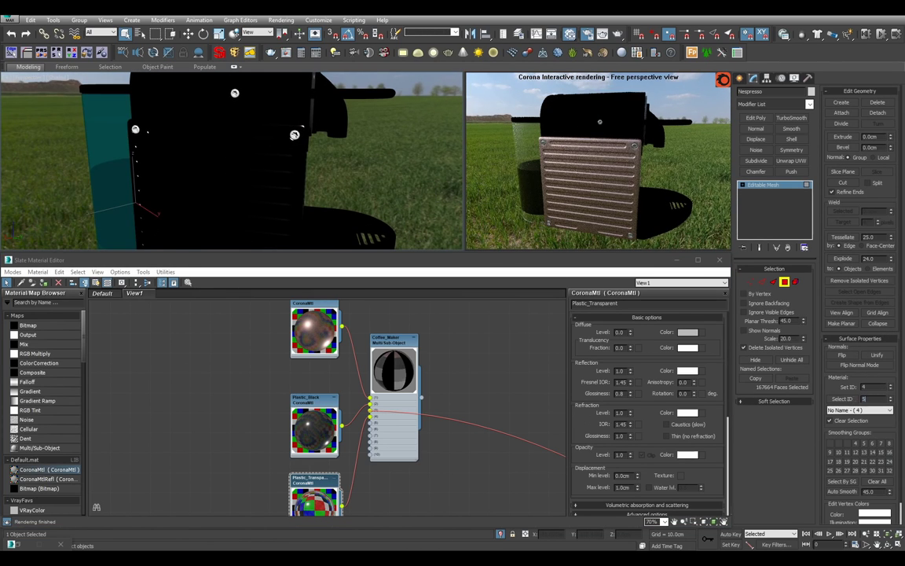
{"action": "key", "text": "Return"}
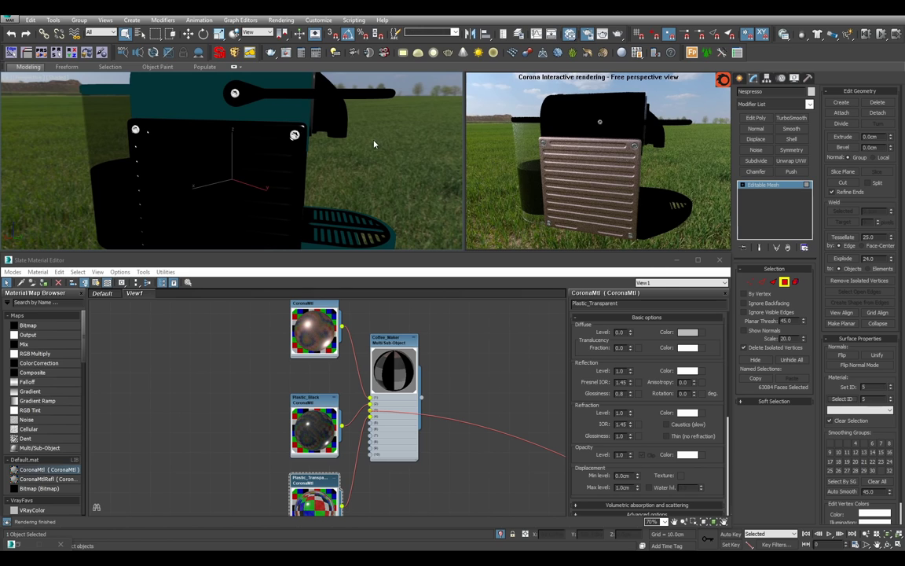
{"action": "scroll", "coordinate": [374, 144], "scroll_direction": "down", "scroll_amount": 3}
{"action": "left_click", "coordinate": [767, 186]}
- Move Plastic_Black up below Aluminium_Colored and connect it to Coffee_Maker's slot 5 as well
{"action": "middle_click_drag", "start_coordinate": [425, 429], "coordinate": [425, 428]}
{"action": "left_click_drag", "start_coordinate": [310, 399], "coordinate": [310, 355]}
{"action": "scroll", "coordinate": [345, 396], "scroll_direction": "up", "scroll_amount": 1}
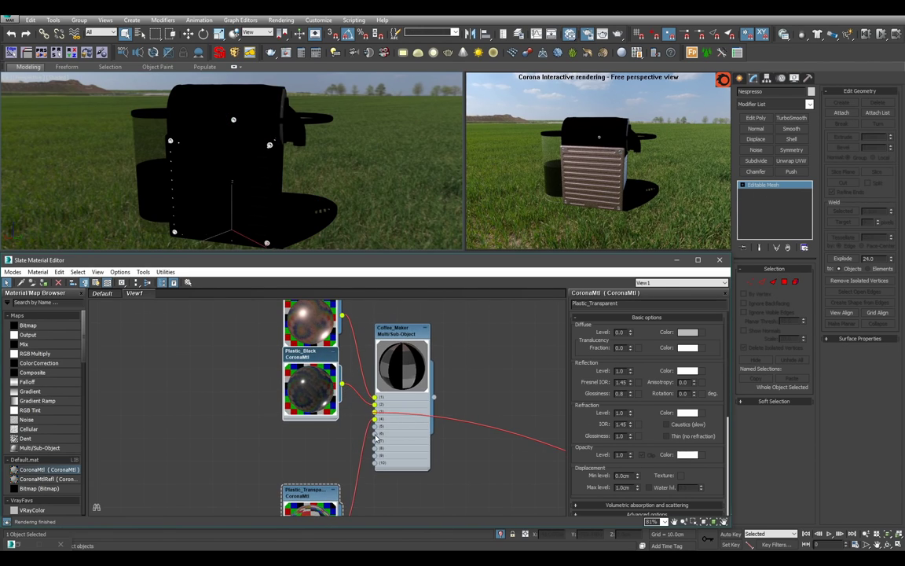
{"action": "left_click_drag", "start_coordinate": [351, 406], "coordinate": [374, 426]}
{"action": "middle_click_drag", "start_coordinate": [320, 206], "coordinate": [296, 171], "text": "alt"}
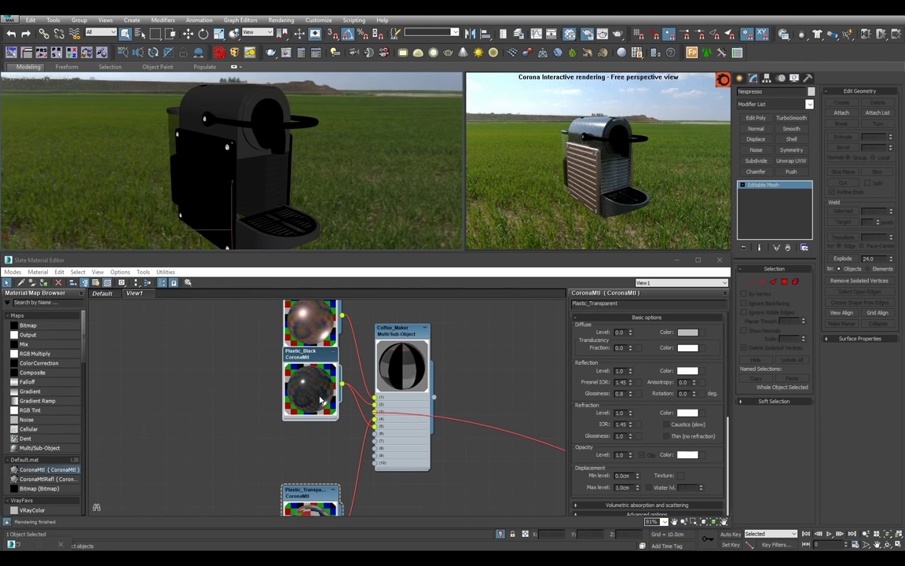
- Tidy the sub-material nodes by spacing Plastic_Black and Plastic_Transparent evenly, and view the coffee machine from above
{"action": "left_click_drag", "start_coordinate": [315, 402], "coordinate": [322, 422]}
{"action": "middle_click_drag", "start_coordinate": [322, 421], "coordinate": [322, 353]}
{"action": "left_click_drag", "start_coordinate": [319, 427], "coordinate": [318, 404]}
{"action": "middle_click_drag", "start_coordinate": [266, 179], "coordinate": [278, 202], "text": "alt"}
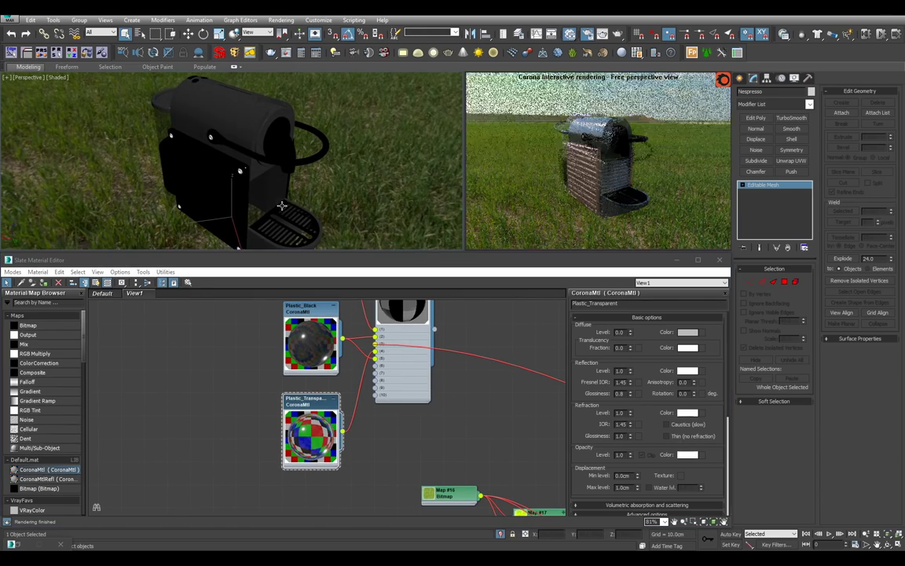
{"action": "middle_click_drag", "start_coordinate": [344, 180], "coordinate": [273, 238], "text": "alt"}
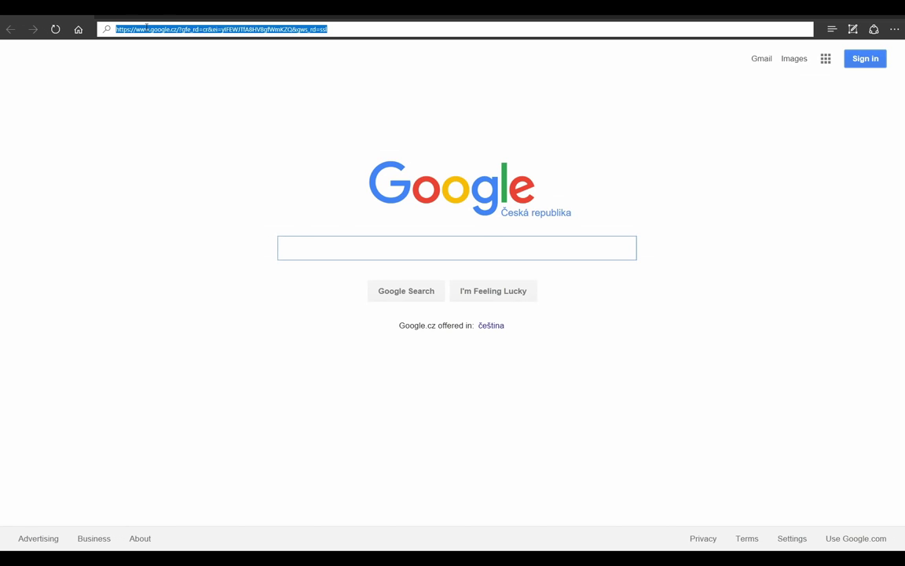
- Switch to the web browser and search Google for nespresso pixie
{"action": "type", "text": "nespresso pixie"}
{"action": "key", "text": "Return"}
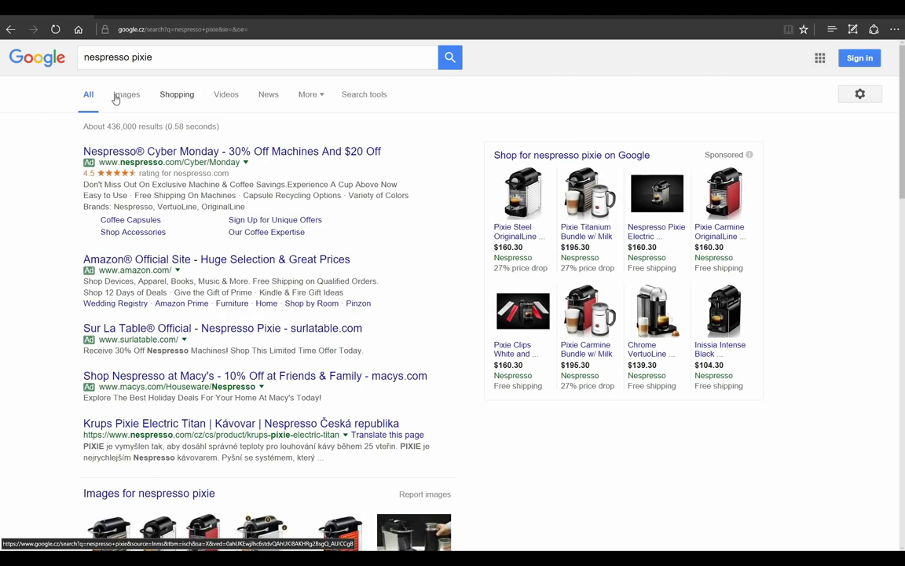
- Open the image results for nespresso pixie and examine which finishes the machine's parts have
{"action": "left_click", "coordinate": [118, 94]}
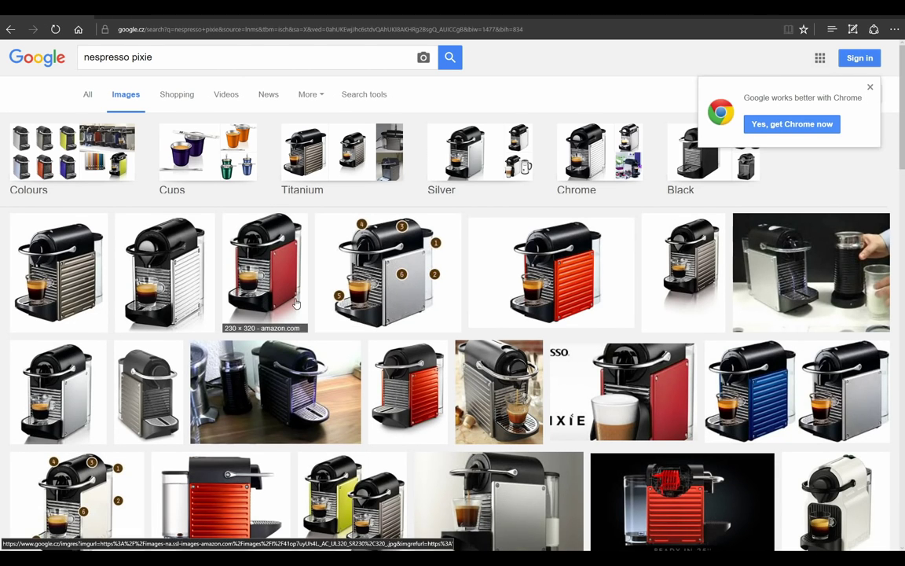
{"action": "scroll", "coordinate": [498, 337], "scroll_direction": "down", "scroll_amount": 3}
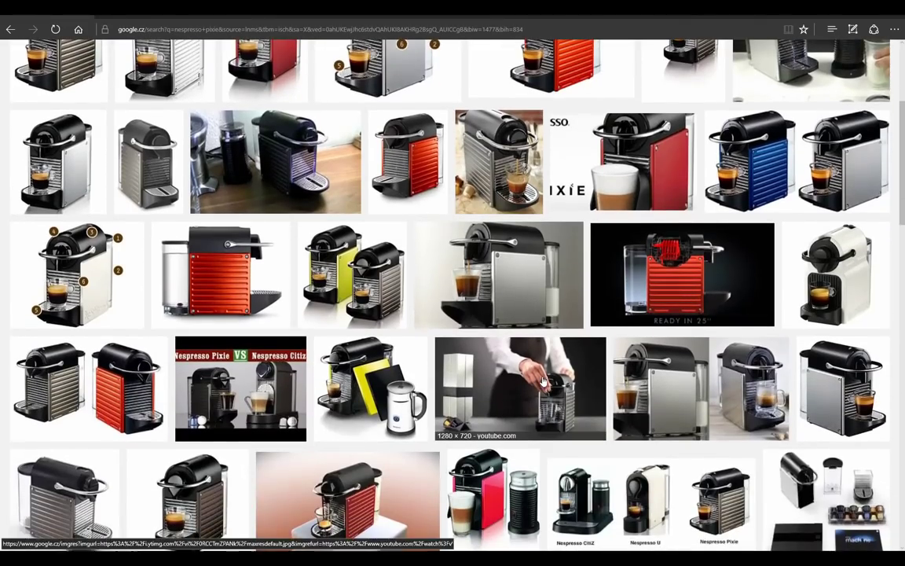
{"action": "scroll", "coordinate": [503, 342], "scroll_direction": "down", "scroll_amount": 2}
{"action": "scroll", "coordinate": [536, 361], "scroll_direction": "up", "scroll_amount": 5}
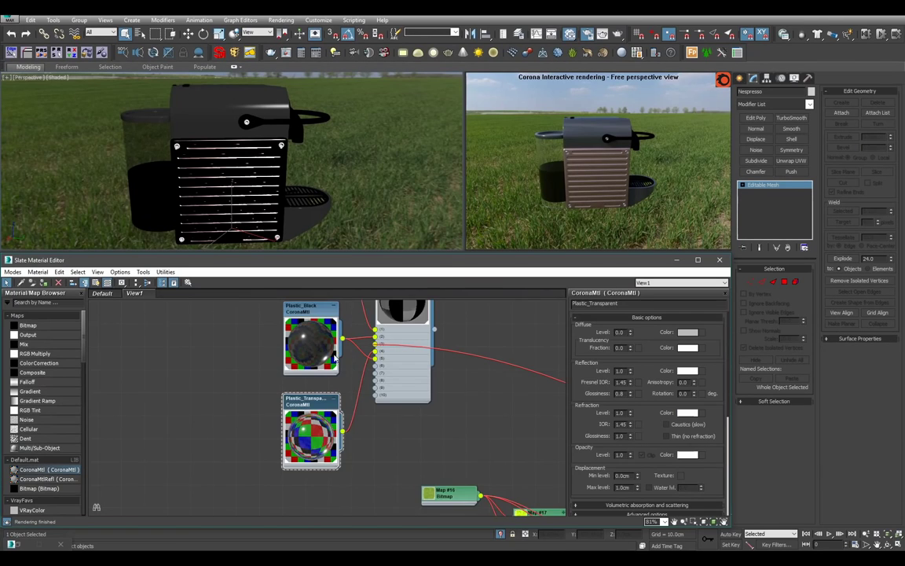
- Return to 3ds Max and set Plastic_Black's reflection glossiness to 0.7
{"action": "middle_click_drag", "start_coordinate": [407, 378], "coordinate": [304, 376]}
{"action": "scroll", "coordinate": [305, 376], "scroll_direction": "down", "scroll_amount": 2}
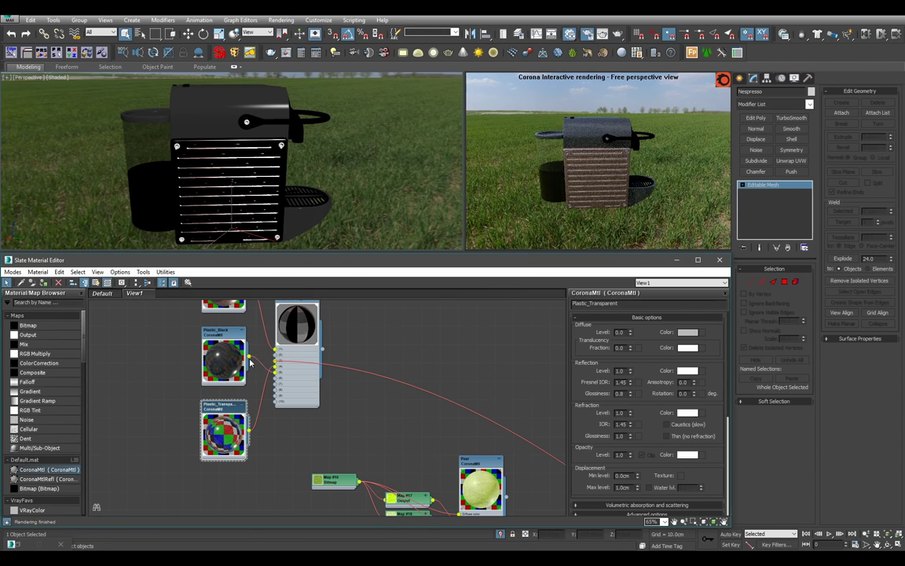
{"action": "left_click", "coordinate": [339, 367]}
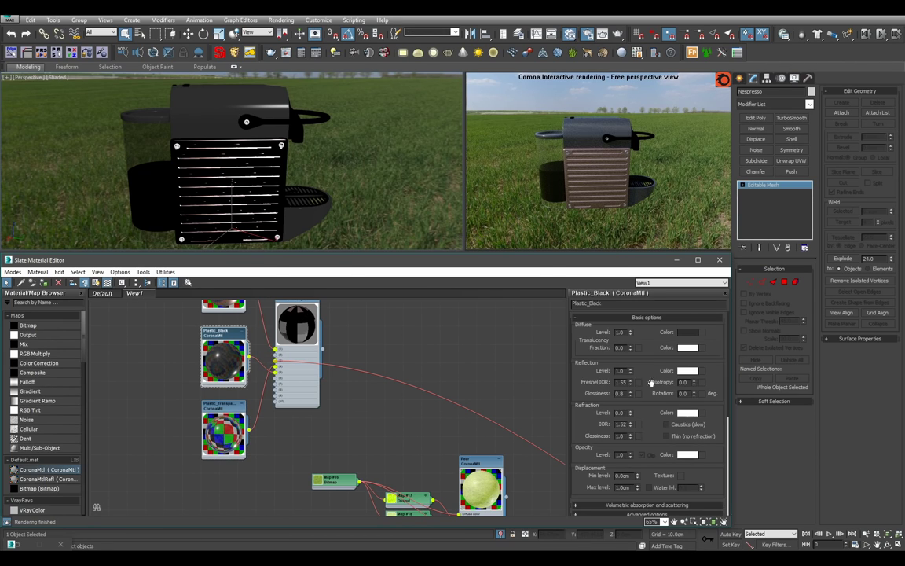
{"action": "double_click", "coordinate": [620, 394]}
{"action": "type", "text": "0.7"}
{"action": "key", "text": "Return"}
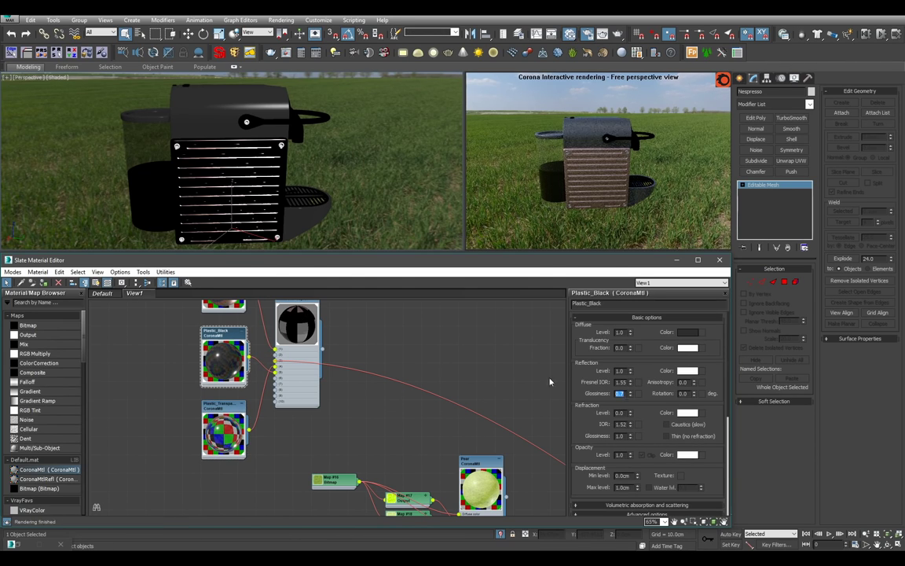
- Try to connect an existing material from the distant node groups to Coffee_Maker's slot 2, and view the coffee machine from the front
{"action": "scroll", "coordinate": [480, 378], "scroll_direction": "down", "scroll_amount": 8}
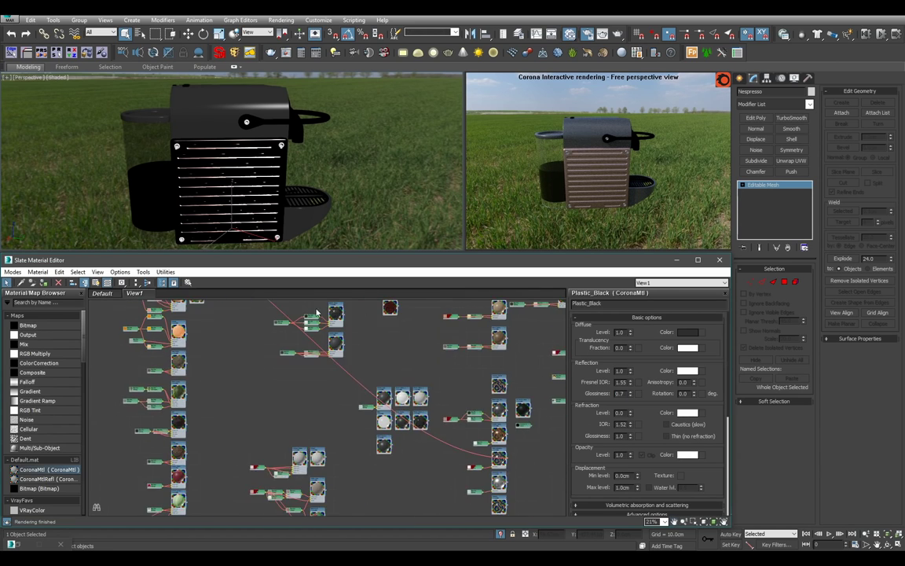
{"action": "scroll", "coordinate": [323, 321], "scroll_direction": "up", "scroll_amount": 2}
{"action": "scroll", "coordinate": [451, 446], "scroll_direction": "down", "scroll_amount": 3}
{"action": "middle_click_drag", "start_coordinate": [451, 445], "coordinate": [471, 483]}
{"action": "left_click_drag", "start_coordinate": [472, 483], "coordinate": [261, 340]}
{"action": "scroll", "coordinate": [261, 340], "scroll_direction": "up", "scroll_amount": 2}
{"action": "scroll", "coordinate": [260, 340], "scroll_direction": "up", "scroll_amount": 1}
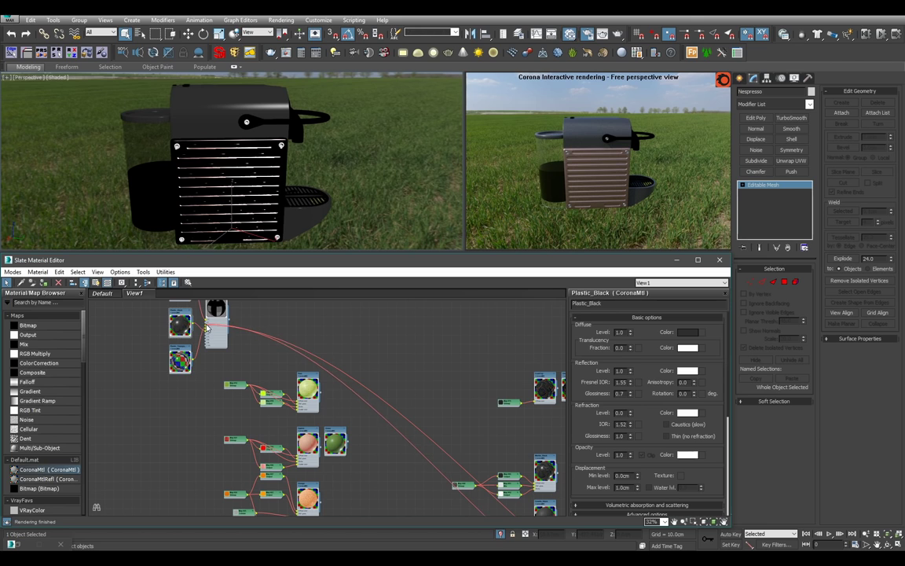
{"action": "middle_click_drag", "start_coordinate": [373, 139], "coordinate": [285, 124], "text": "alt"}
{"action": "scroll", "coordinate": [263, 303], "scroll_direction": "up", "scroll_amount": 4}
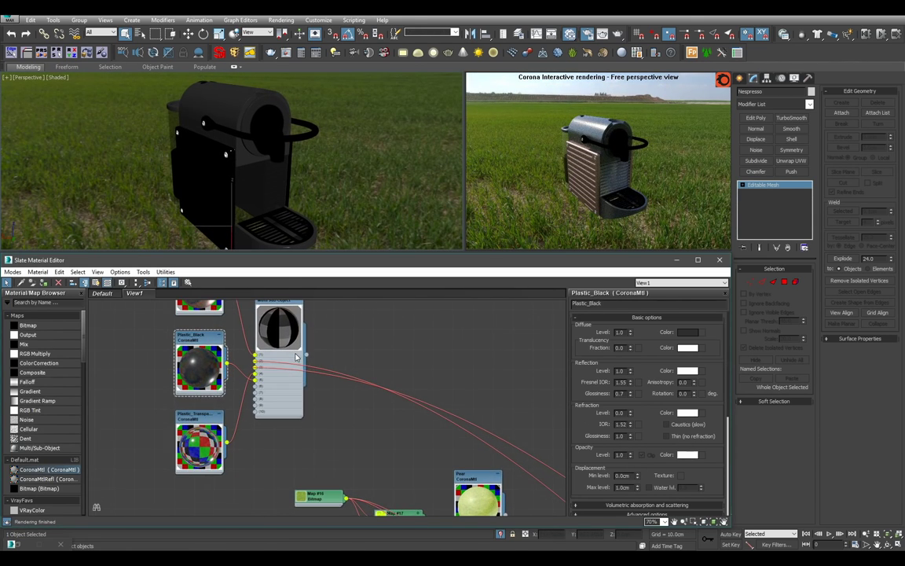
{"action": "middle_click_drag", "start_coordinate": [345, 158], "coordinate": [345, 155], "text": "alt"}
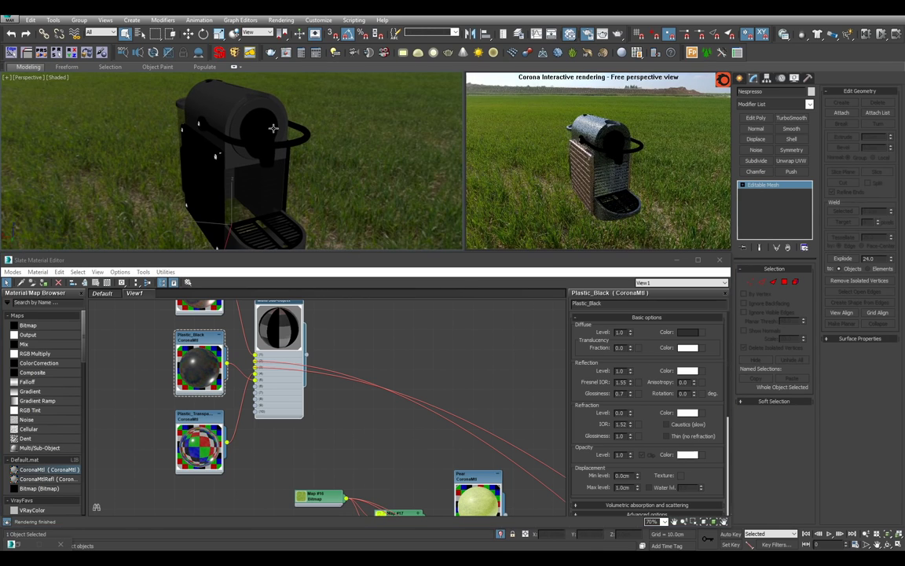
- Select elements at the coffee machine's front to check their material IDs, and leave element mode
{"action": "left_click", "coordinate": [795, 281]}
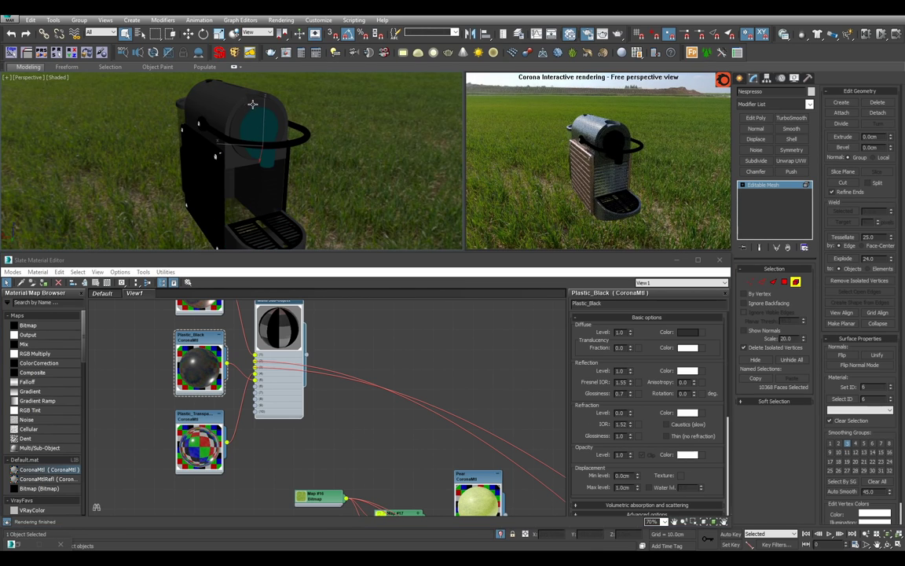
{"action": "left_click", "coordinate": [252, 103]}
{"action": "left_click", "coordinate": [768, 186]}
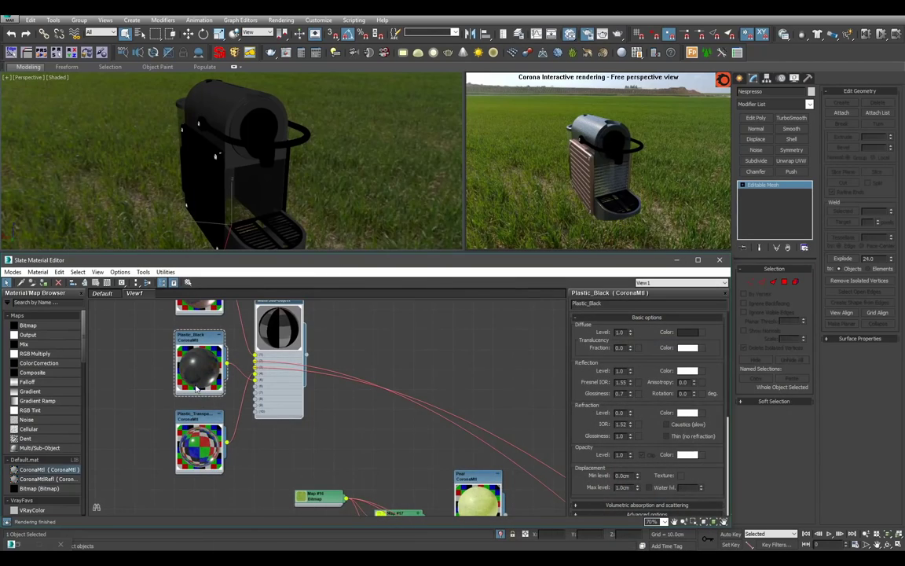
- Connect the existing Shiny_Simple material from the distant node group to Coffee_Maker's slot 6
{"action": "scroll", "coordinate": [197, 388], "scroll_direction": "up", "scroll_amount": 1}
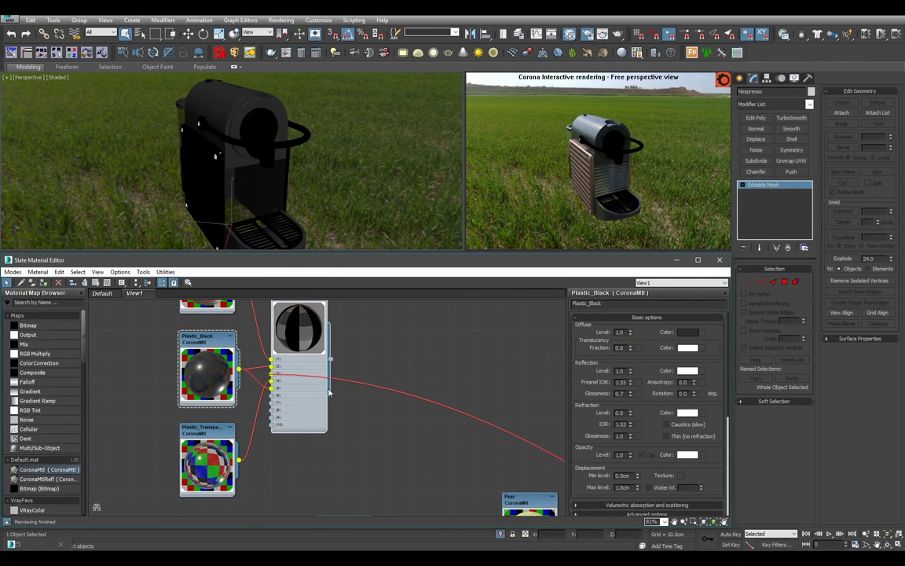
{"action": "scroll", "coordinate": [327, 423], "scroll_direction": "down", "scroll_amount": 8}
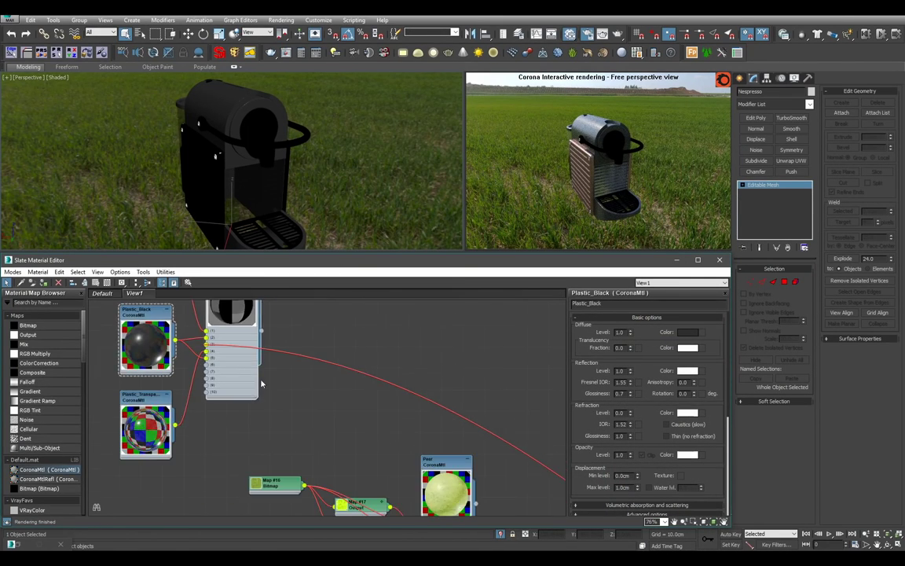
{"action": "scroll", "coordinate": [375, 370], "scroll_direction": "down", "scroll_amount": 1}
{"action": "middle_click_drag", "start_coordinate": [403, 385], "coordinate": [449, 428]}
{"action": "left_click_drag", "start_coordinate": [520, 506], "coordinate": [203, 315]}
{"action": "scroll", "coordinate": [216, 334], "scroll_direction": "up", "scroll_amount": 3}
{"action": "scroll", "coordinate": [198, 321], "scroll_direction": "down", "scroll_amount": 4}
{"action": "middle_click_drag", "start_coordinate": [203, 317], "coordinate": [198, 360]}
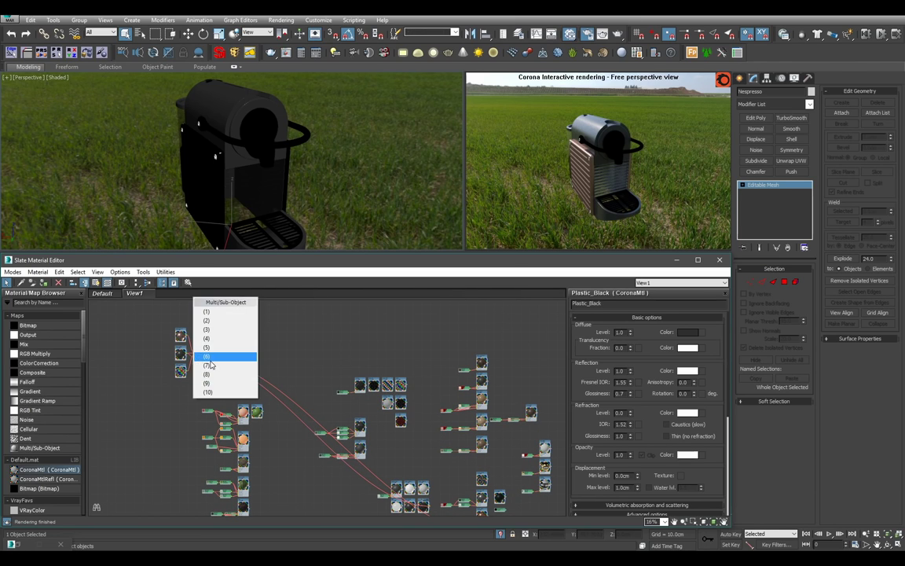
{"action": "scroll", "coordinate": [236, 363], "scroll_direction": "up", "scroll_amount": 4}
{"action": "scroll", "coordinate": [240, 367], "scroll_direction": "up", "scroll_amount": 2}
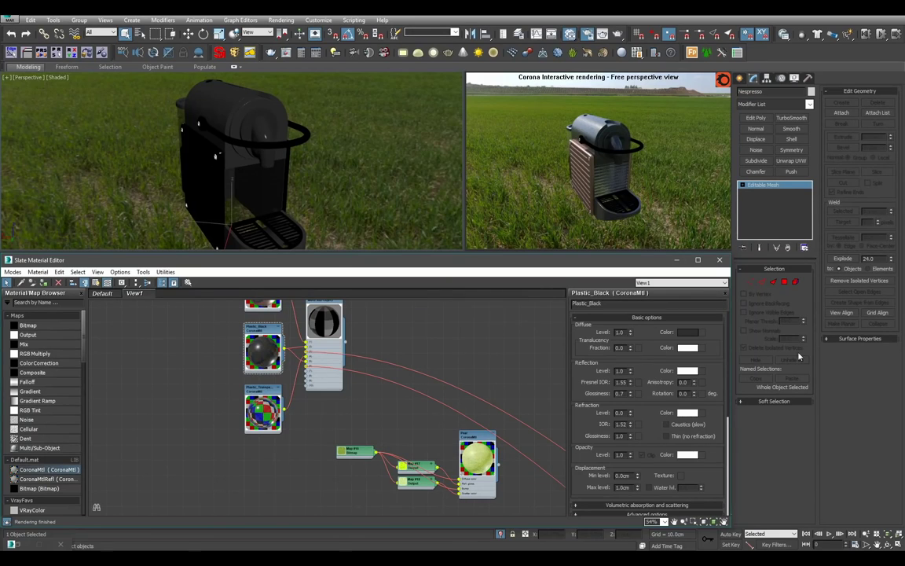
- Select the coffee machine's faces with material ID 7 to examine which parts use them, and leave polygon mode
{"action": "left_click", "coordinate": [784, 281]}
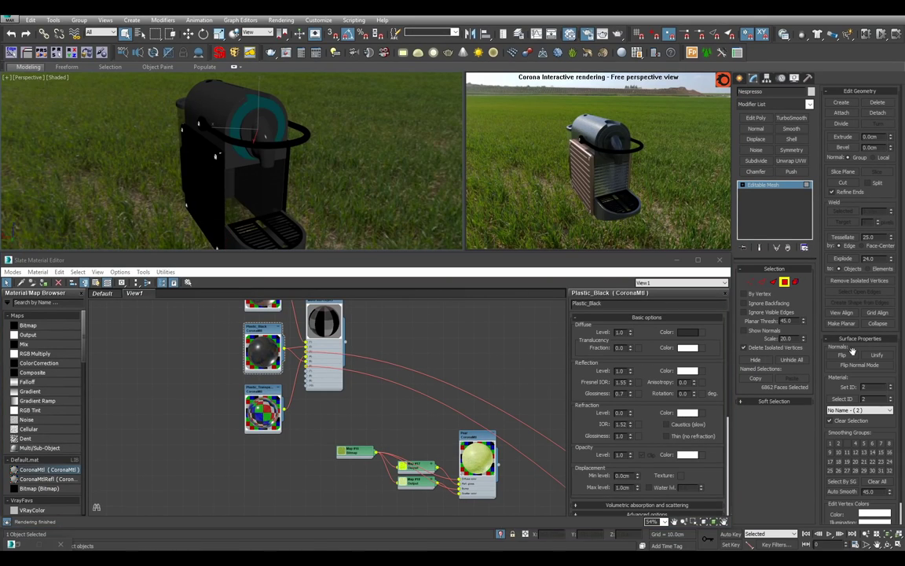
{"action": "double_click", "coordinate": [873, 399]}
{"action": "type", "text": "7"}
{"action": "left_click", "coordinate": [844, 399]}
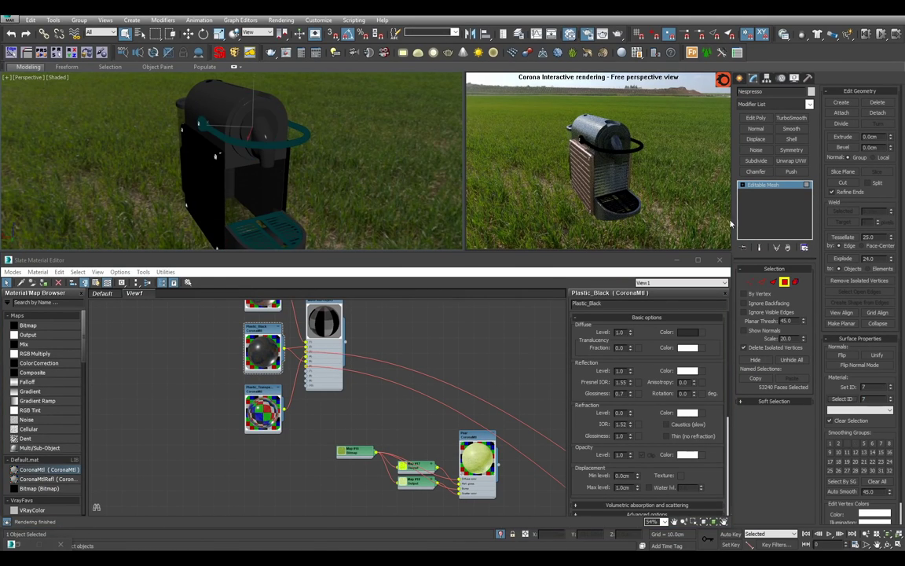
{"action": "left_click", "coordinate": [776, 187]}
- Assign Steel_Stainless_Texture from Coffee_Maker's slot 3 to slot 7 as an instance
{"action": "middle_click_drag", "start_coordinate": [399, 413], "coordinate": [388, 418]}
{"action": "scroll", "coordinate": [388, 416], "scroll_direction": "down", "scroll_amount": 4}
{"action": "scroll", "coordinate": [375, 406], "scroll_direction": "up", "scroll_amount": 3}
{"action": "scroll", "coordinate": [376, 408], "scroll_direction": "down", "scroll_amount": 2}
{"action": "scroll", "coordinate": [347, 414], "scroll_direction": "up", "scroll_amount": 4}
{"action": "double_click", "coordinate": [344, 405]}
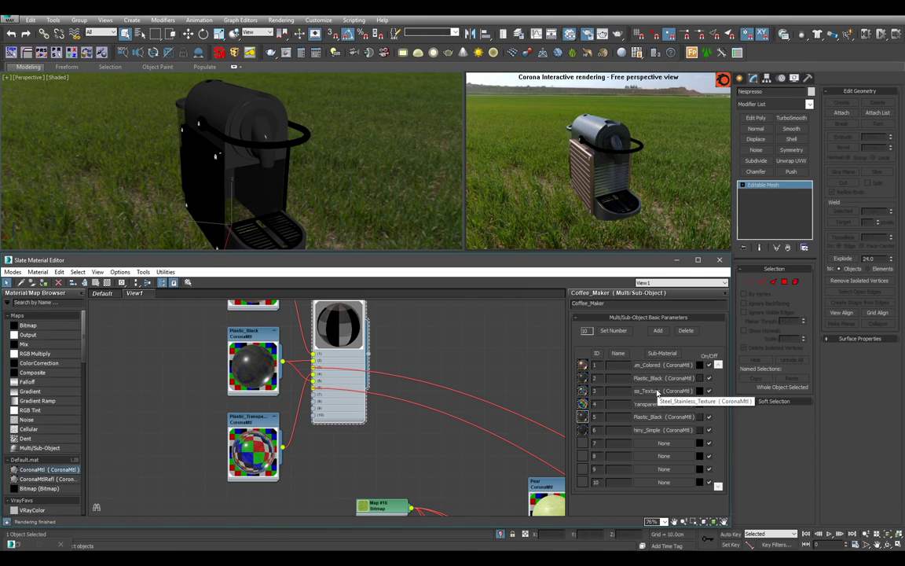
{"action": "left_click_drag", "start_coordinate": [659, 392], "coordinate": [335, 414]}
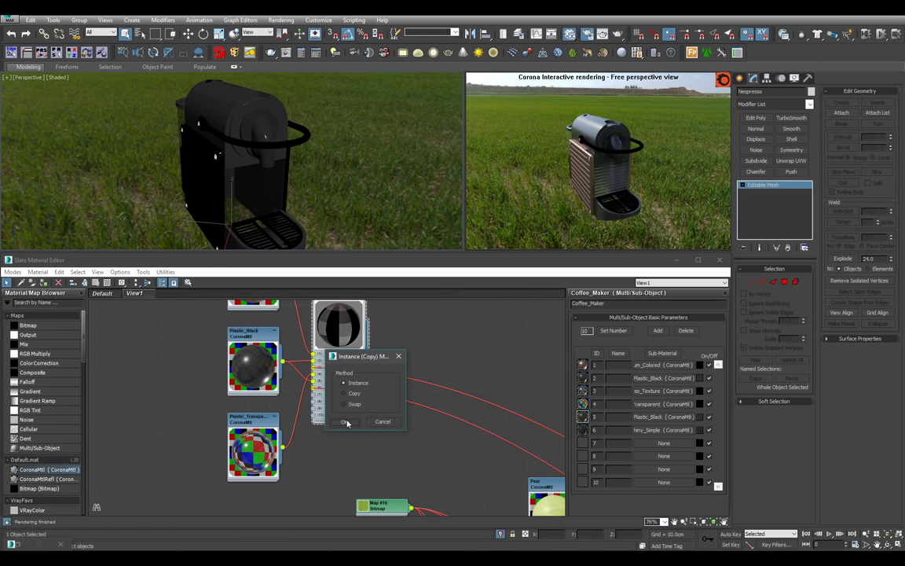
{"action": "left_click", "coordinate": [347, 422]}
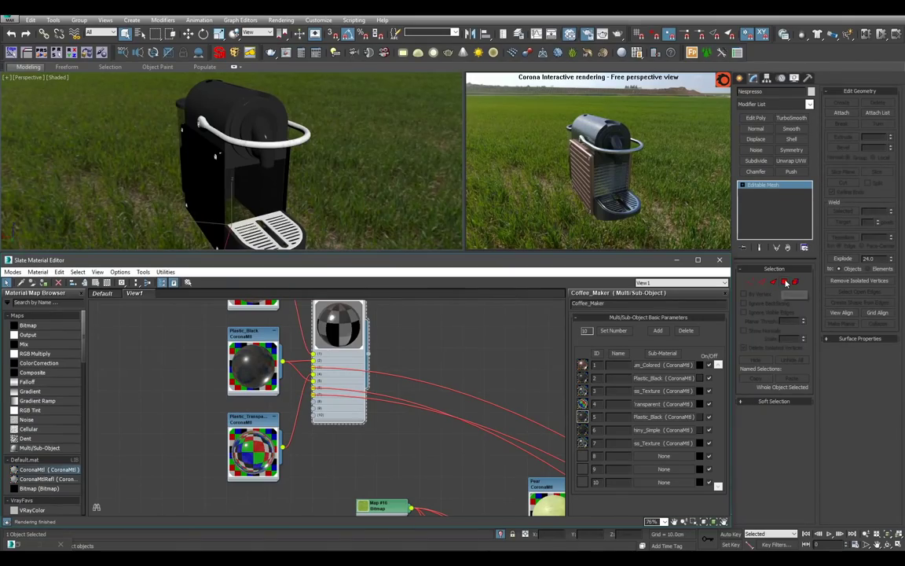
- Select the coffee machine's faces with material IDs 8, 9 and 10 in turn to examine which parts use them, and leave polygon mode
{"action": "left_click", "coordinate": [842, 399]}
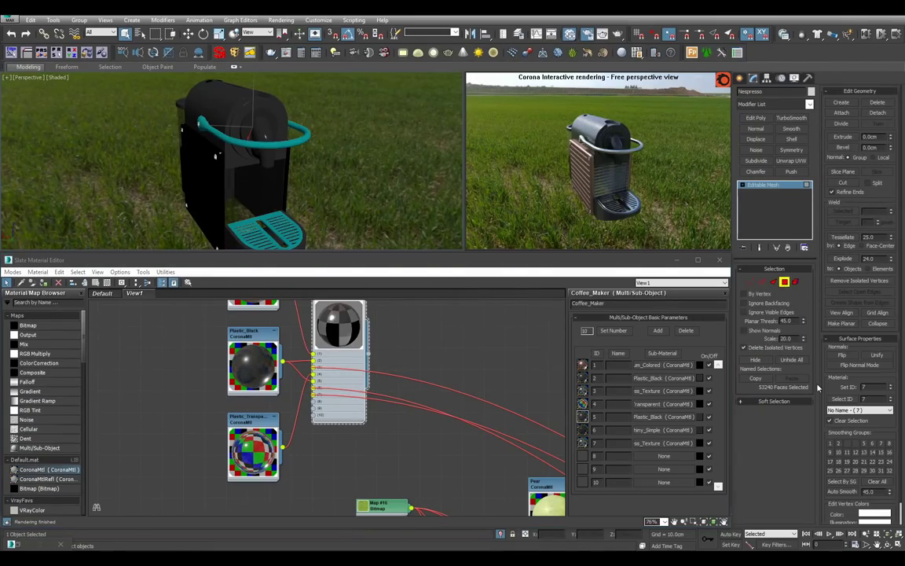
{"action": "left_click", "coordinate": [891, 397]}
{"action": "left_click", "coordinate": [848, 400]}
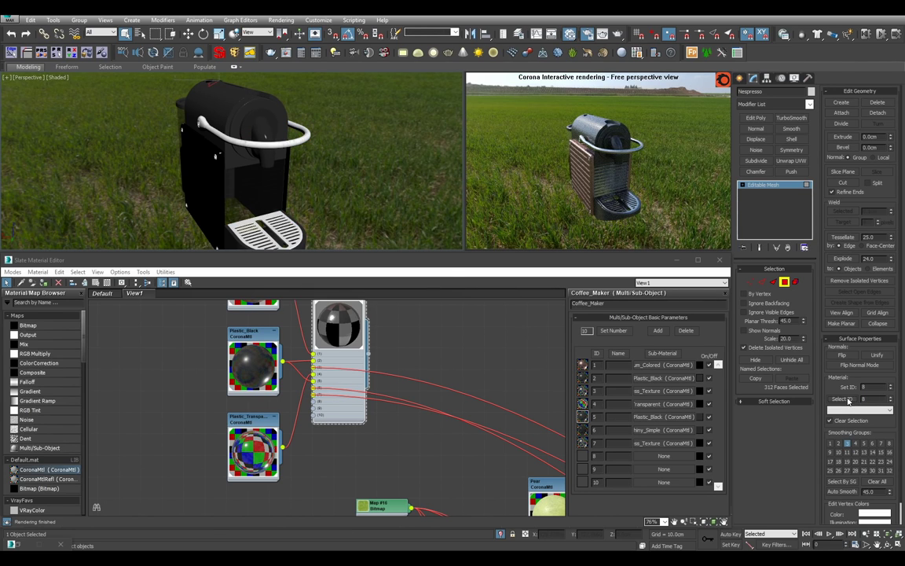
{"action": "middle_click_drag", "start_coordinate": [267, 130], "coordinate": [294, 182], "text": "alt"}
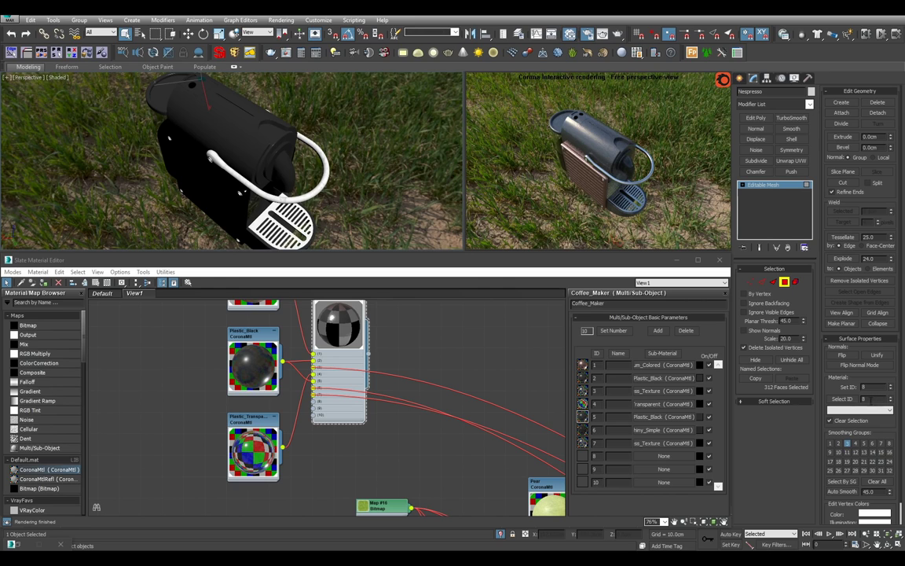
{"action": "left_click", "coordinate": [851, 399]}
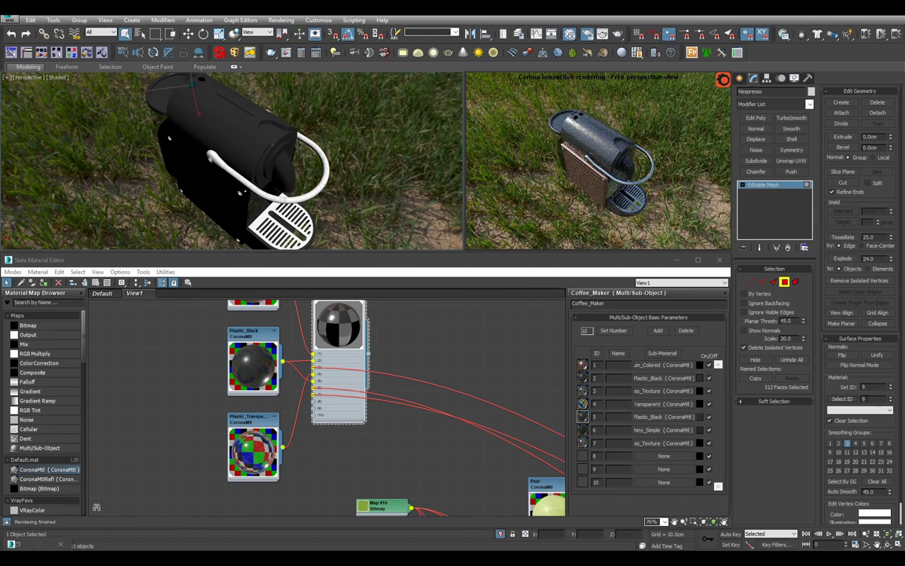
{"action": "type", "text": "10"}
{"action": "key", "text": "Return"}
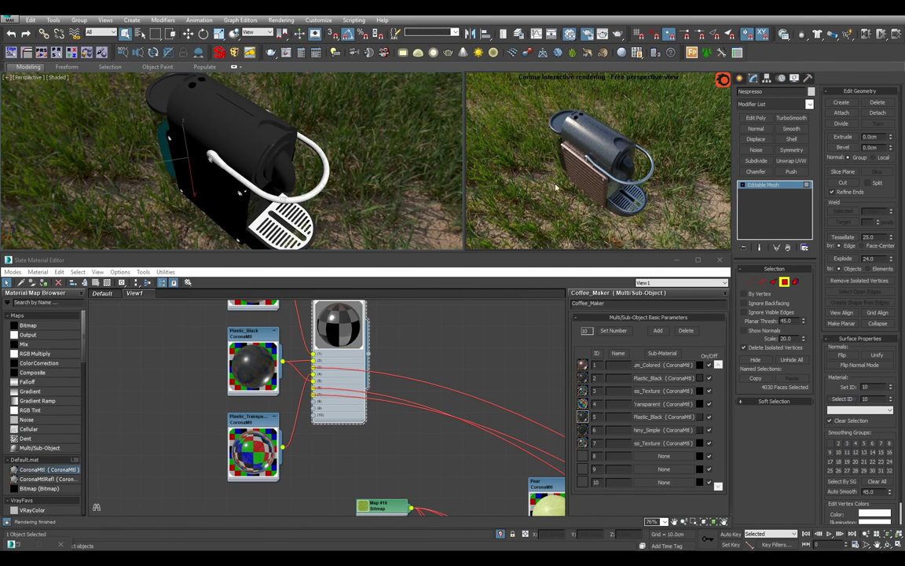
{"action": "left_click", "coordinate": [795, 189]}
- Connect Plastic_Black to Coffee_Maker's slots 8 and 9
{"action": "scroll", "coordinate": [321, 414], "scroll_direction": "up", "scroll_amount": 2}
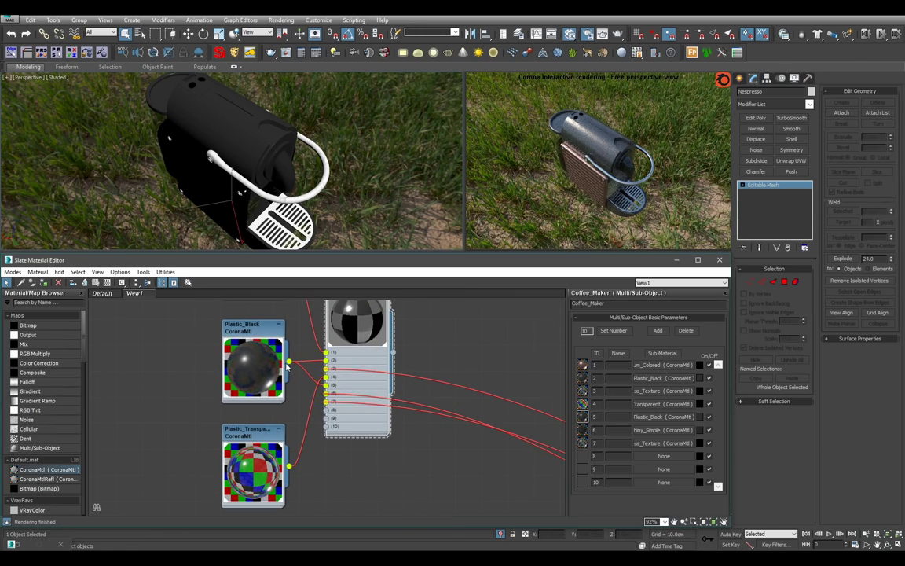
{"action": "left_click_drag", "start_coordinate": [319, 414], "coordinate": [325, 410]}
{"action": "left_click_drag", "start_coordinate": [289, 361], "coordinate": [325, 418]}
- Examine the selected material ID 10 faces from the coffee machine's side, and leave polygon mode
{"action": "middle_click_drag", "start_coordinate": [278, 177], "coordinate": [312, 147], "text": "alt"}
{"action": "left_click", "coordinate": [790, 187]}
{"action": "scroll", "coordinate": [476, 350], "scroll_direction": "down", "scroll_amount": 4}
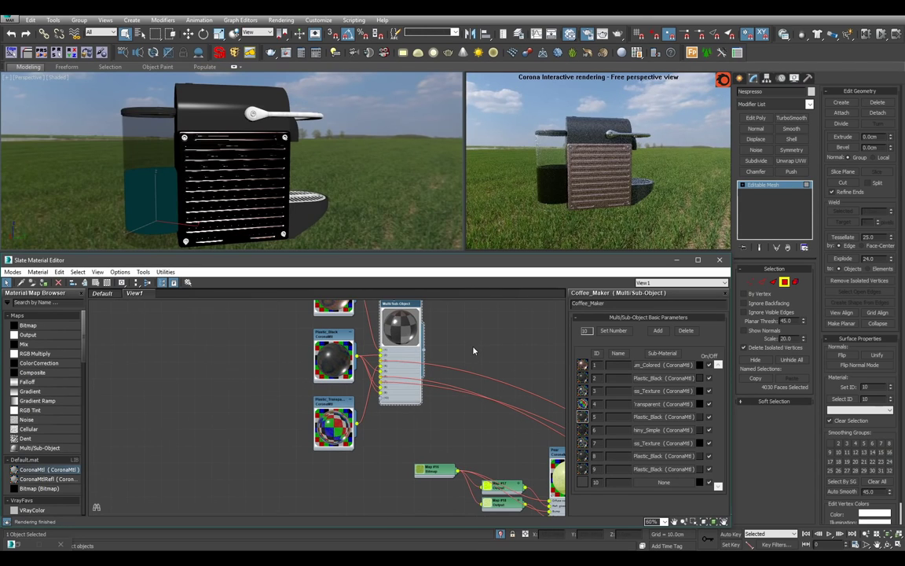
{"action": "left_click", "coordinate": [771, 185]}
- Create a new CoronaMtl below Plastic_Transparent and name it Water
{"action": "scroll", "coordinate": [438, 370], "scroll_direction": "down", "scroll_amount": 4}
{"action": "middle_click_drag", "start_coordinate": [438, 369], "coordinate": [474, 334]}
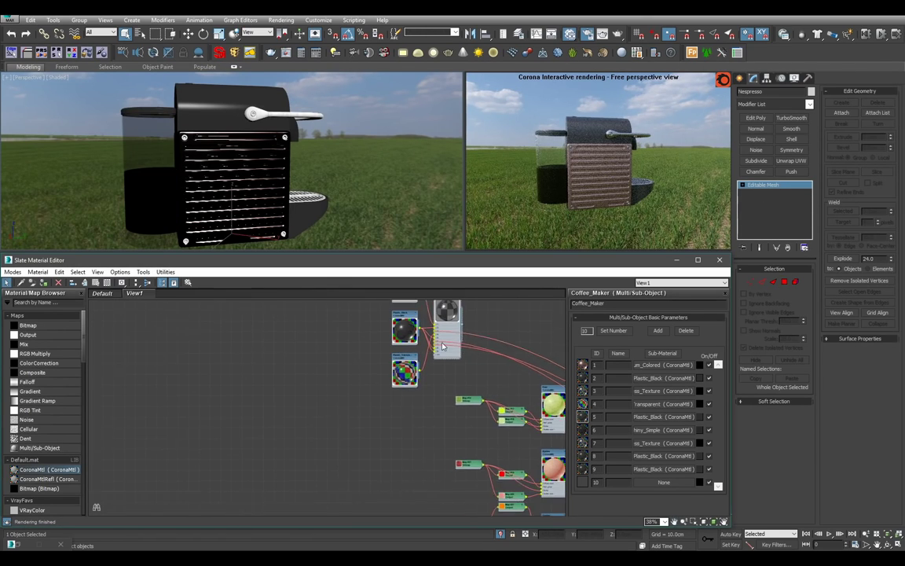
{"action": "scroll", "coordinate": [420, 441], "scroll_direction": "up", "scroll_amount": 2}
{"action": "left_click_drag", "start_coordinate": [58, 470], "coordinate": [400, 429]}
{"action": "double_click", "coordinate": [400, 428]}
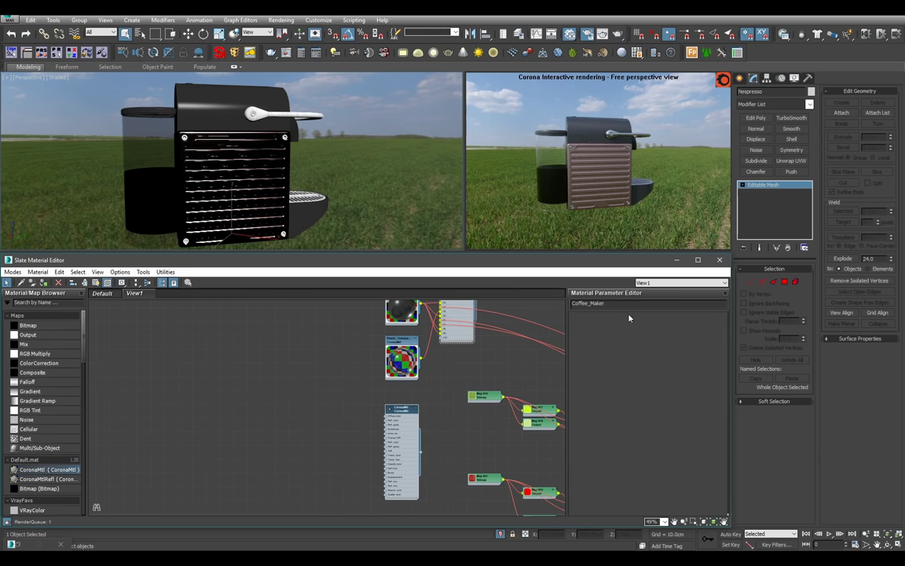
{"action": "double_click", "coordinate": [586, 304]}
{"action": "type", "text": "Water"}
{"action": "key", "text": "Return"}
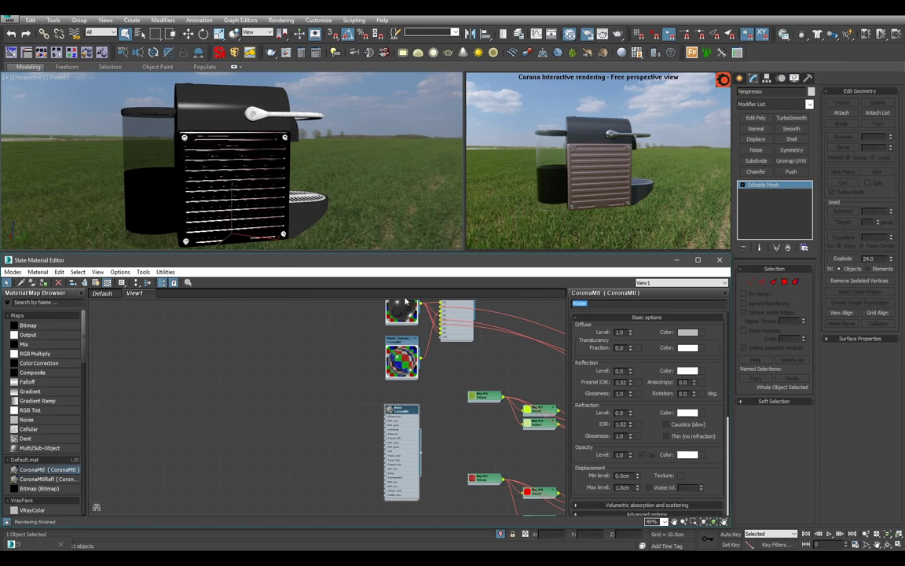
- Set Water's diffuse level to 0, reflection and refraction levels to 1, and both Fresnel IOR and refraction IOR to 1.33
{"action": "right_click", "coordinate": [631, 335]}
{"action": "double_click", "coordinate": [621, 370]}
{"action": "type", "text": "1"}
{"action": "key", "text": "Return"}
{"action": "double_click", "coordinate": [621, 412]}
{"action": "type", "text": "1"}
{"action": "key", "text": "Return"}
{"action": "double_click", "coordinate": [621, 382]}
{"action": "type", "text": "1."}
{"action": "double_click", "coordinate": [621, 423]}
{"action": "key", "text": "Return"}
- Show the Water node with a large preview and hidden slots, connect it to Coffee_Maker's slot 10, and check the water tank in the render
{"action": "scroll", "coordinate": [406, 400], "scroll_direction": "up", "scroll_amount": 2}
{"action": "middle_click_drag", "start_coordinate": [406, 399], "coordinate": [366, 396]}
{"action": "double_click", "coordinate": [347, 409]}
{"action": "left_click", "coordinate": [375, 406]}
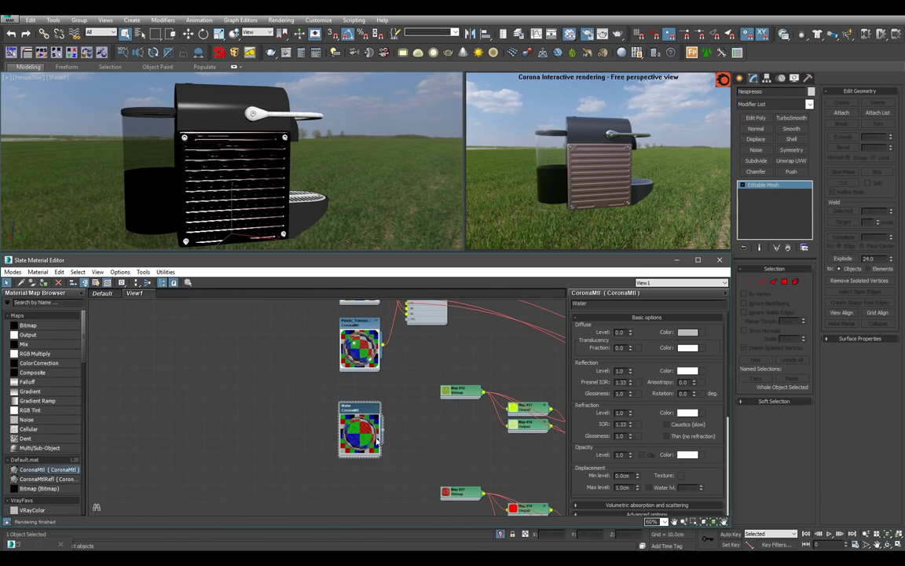
{"action": "middle_click_drag", "start_coordinate": [384, 430], "coordinate": [364, 470]}
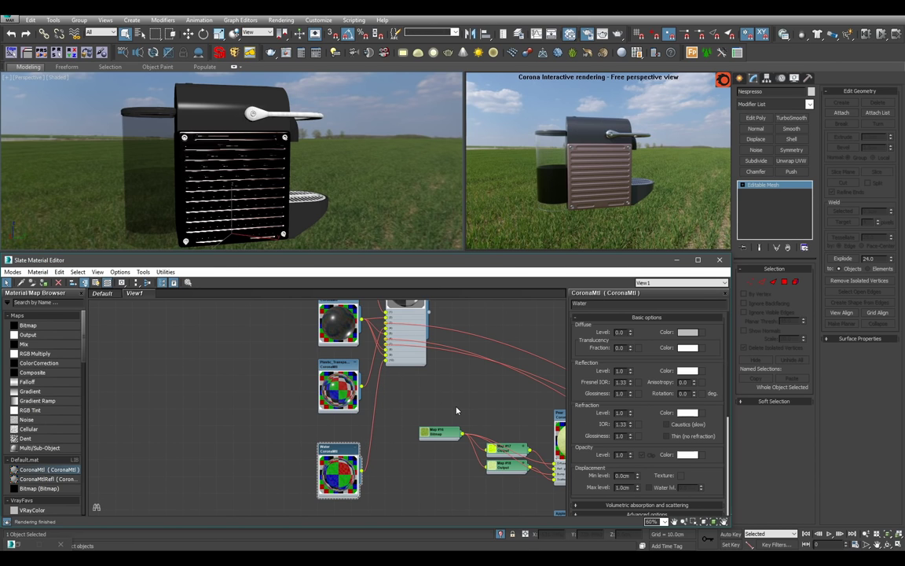
{"action": "middle_click_drag", "start_coordinate": [294, 193], "coordinate": [309, 182], "text": "alt"}
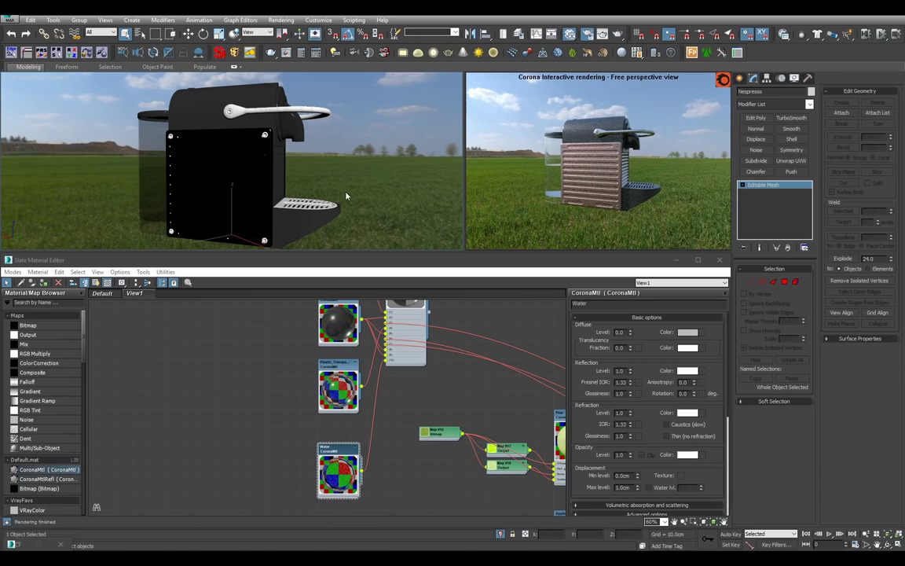
{"action": "middle_click_drag", "start_coordinate": [426, 412], "coordinate": [382, 436]}
{"action": "scroll", "coordinate": [407, 360], "scroll_direction": "down", "scroll_amount": 5}
{"action": "scroll", "coordinate": [437, 338], "scroll_direction": "up", "scroll_amount": 4}
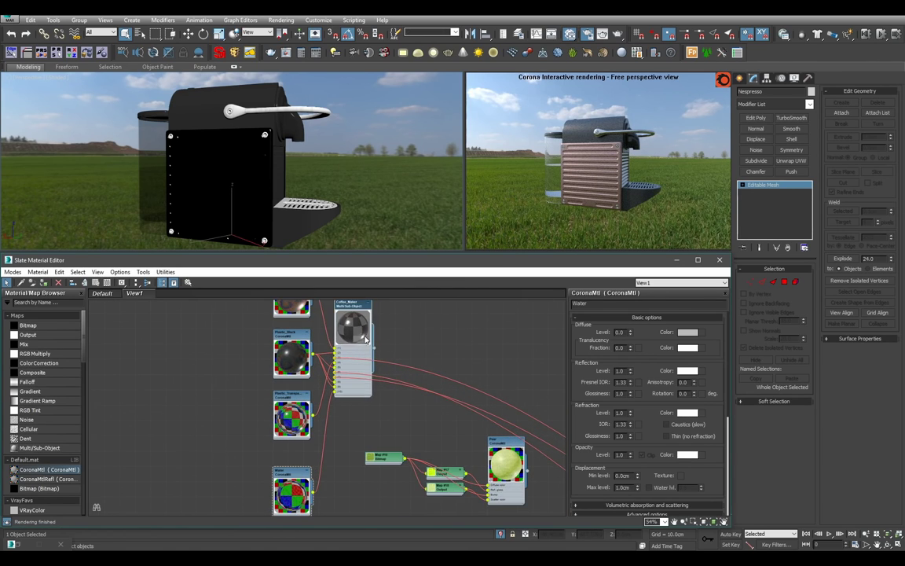
- Sort Coffee_Maker's sub-material nodes into the matching material groups of the node view, placing Plastic_Transparent and Water beside the glass materials
{"action": "scroll", "coordinate": [368, 340], "scroll_direction": "down", "scroll_amount": 6}
{"action": "scroll", "coordinate": [366, 361], "scroll_direction": "up", "scroll_amount": 2}
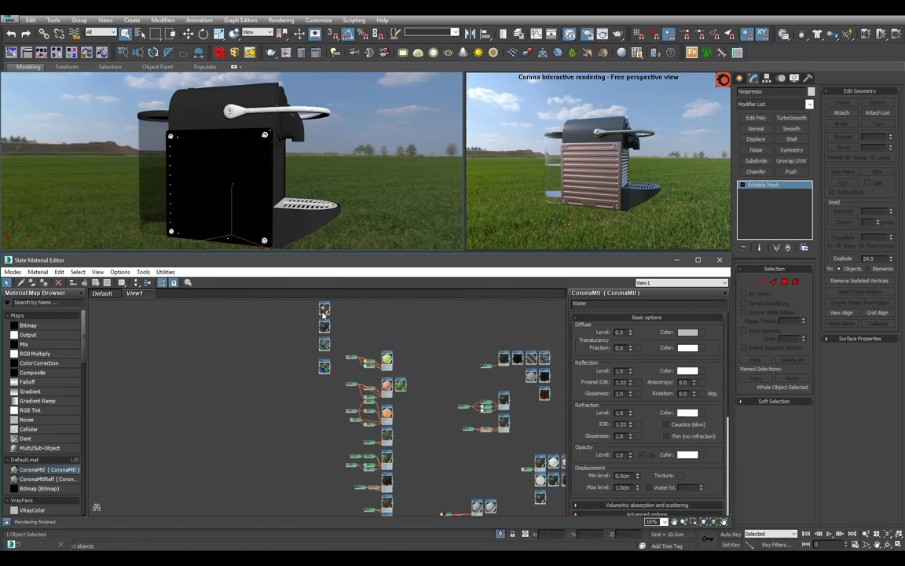
{"action": "scroll", "coordinate": [346, 363], "scroll_direction": "up", "scroll_amount": 2}
{"action": "left_click_drag", "start_coordinate": [342, 359], "coordinate": [454, 470]}
{"action": "middle_click_drag", "start_coordinate": [455, 470], "coordinate": [373, 379]}
{"action": "left_click_drag", "start_coordinate": [372, 376], "coordinate": [493, 384]}
{"action": "middle_click_drag", "start_coordinate": [311, 343], "coordinate": [246, 387]}
{"action": "middle_click_drag", "start_coordinate": [173, 336], "coordinate": [331, 449]}
{"action": "scroll", "coordinate": [276, 379], "scroll_direction": "down", "scroll_amount": 5}
{"action": "middle_click_drag", "start_coordinate": [235, 350], "coordinate": [232, 419]}
{"action": "scroll", "coordinate": [232, 418], "scroll_direction": "up", "scroll_amount": 5}
{"action": "left_click_drag", "start_coordinate": [201, 344], "coordinate": [456, 432]}
{"action": "scroll", "coordinate": [471, 438], "scroll_direction": "up", "scroll_amount": 2}
{"action": "scroll", "coordinate": [447, 434], "scroll_direction": "down", "scroll_amount": 1}
{"action": "middle_click_drag", "start_coordinate": [447, 434], "coordinate": [333, 308]}
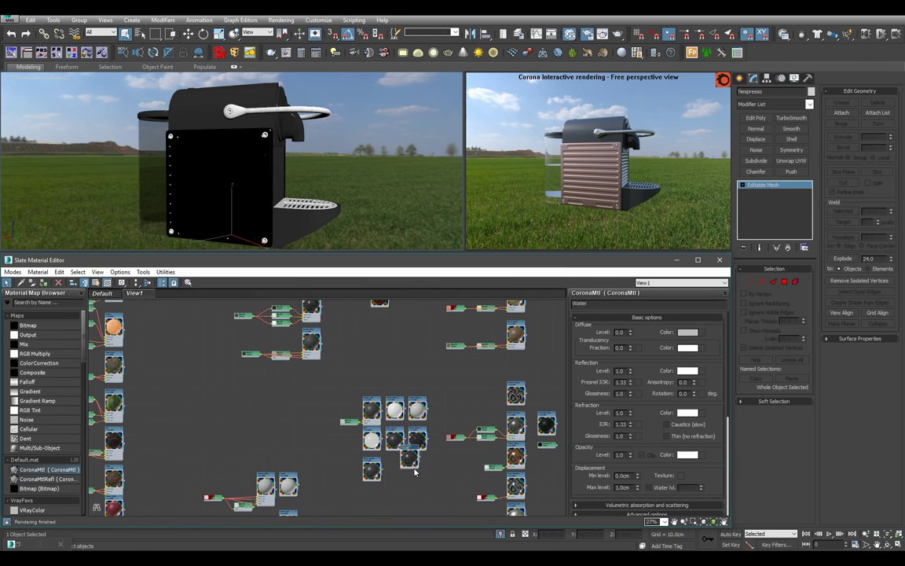
{"action": "scroll", "coordinate": [237, 380], "scroll_direction": "down", "scroll_amount": 3}
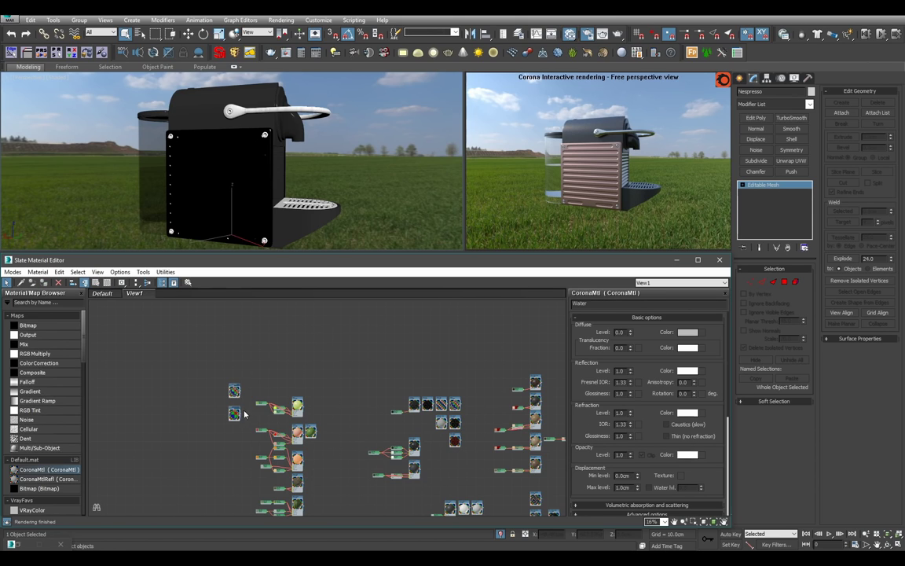
{"action": "scroll", "coordinate": [456, 444], "scroll_direction": "up", "scroll_amount": 6}
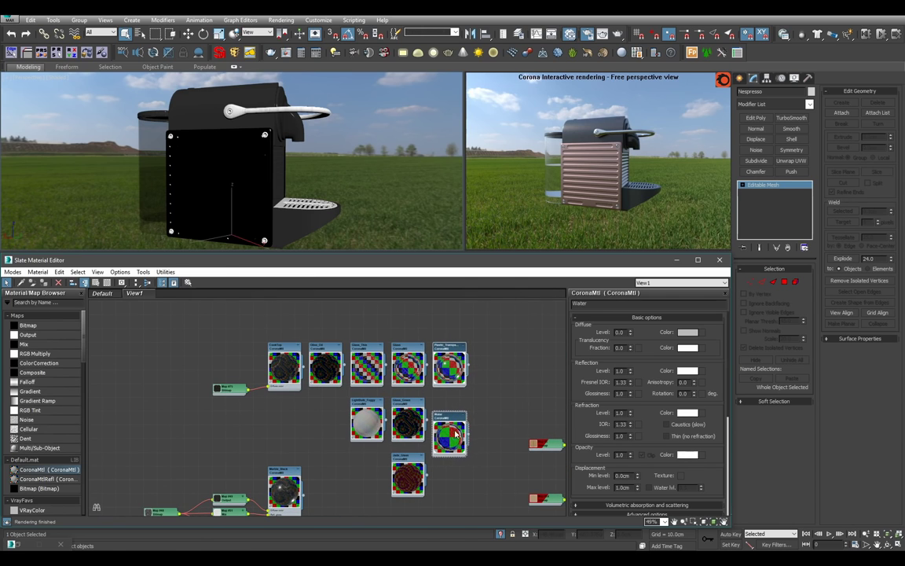
- Deselect the coffee machine, end its isolation to show the whole interior, and switch the perspective viewport to the camera view
{"action": "left_click", "coordinate": [350, 168]}
{"action": "scroll", "coordinate": [370, 189], "scroll_direction": "down", "scroll_amount": 3}
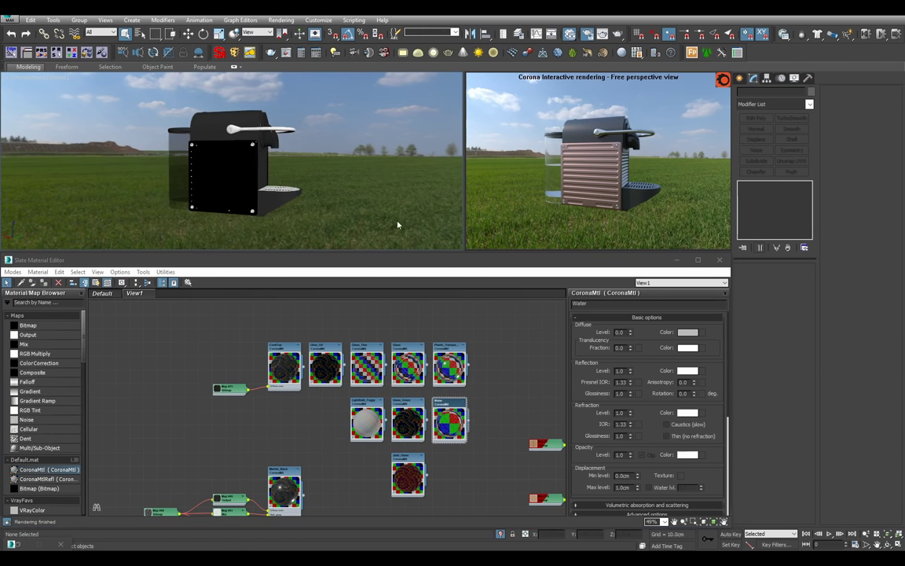
{"action": "scroll", "coordinate": [337, 197], "scroll_direction": "down", "scroll_amount": 8}
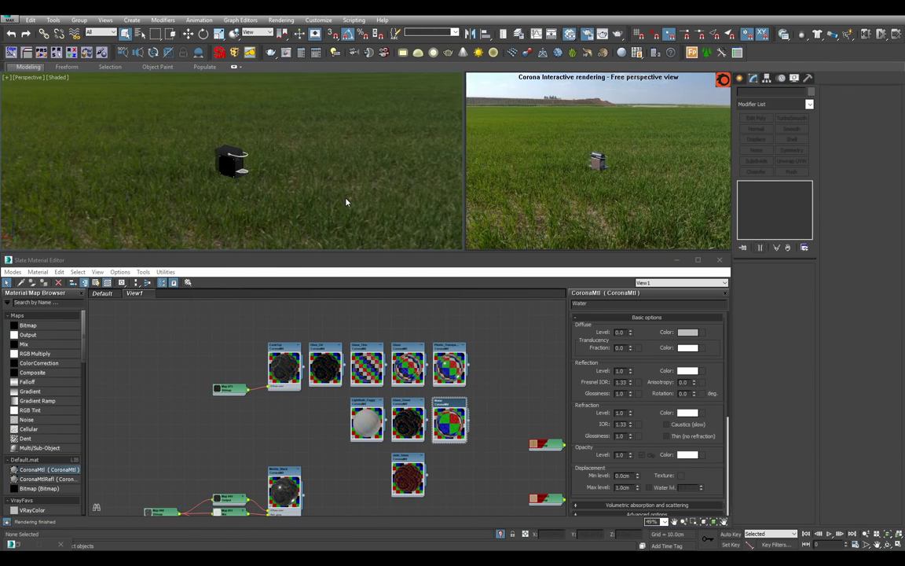
{"action": "key", "text": "alt+q"}
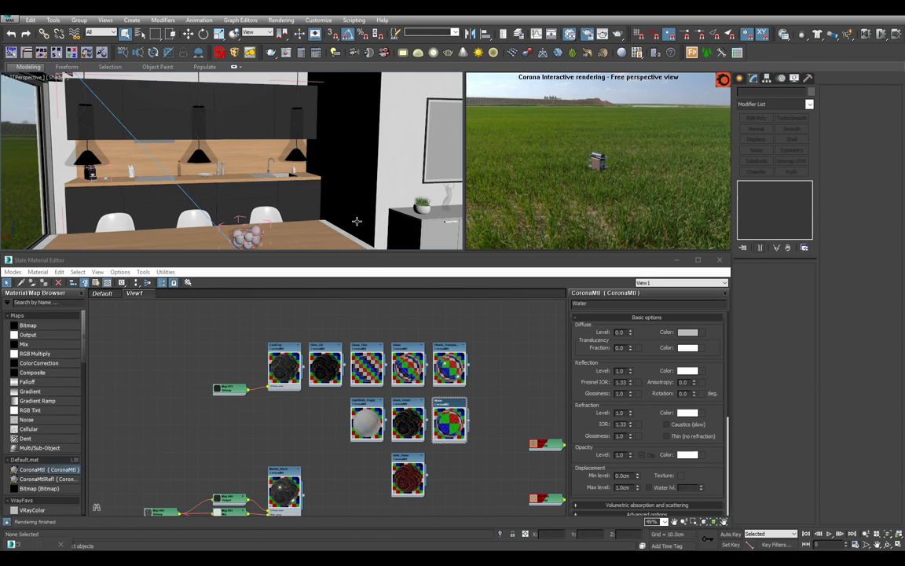
{"action": "key", "text": "c"}
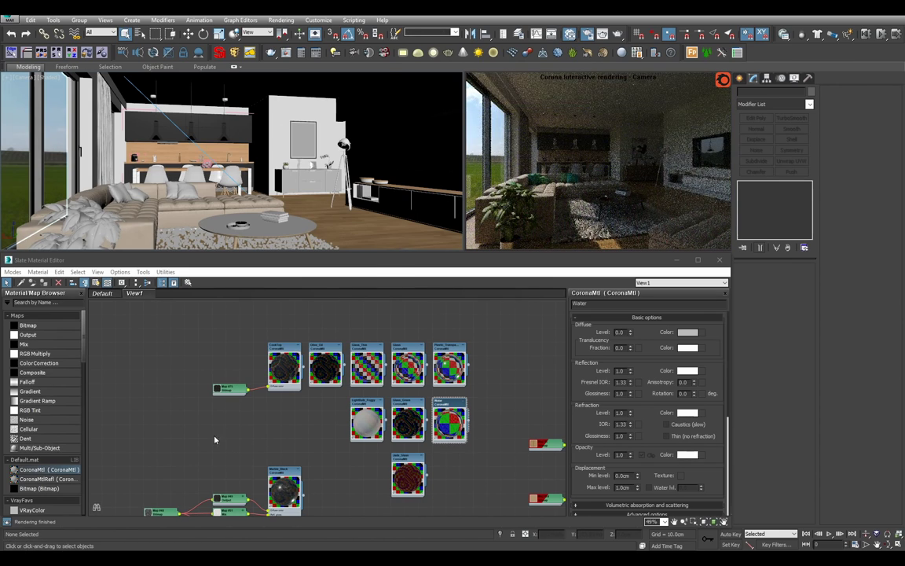
- Set the simple exposure to 0.5 EV in the Corona camera settings of the render setup
{"action": "key", "text": "F10"}
{"action": "left_click", "coordinate": [228, 123]}
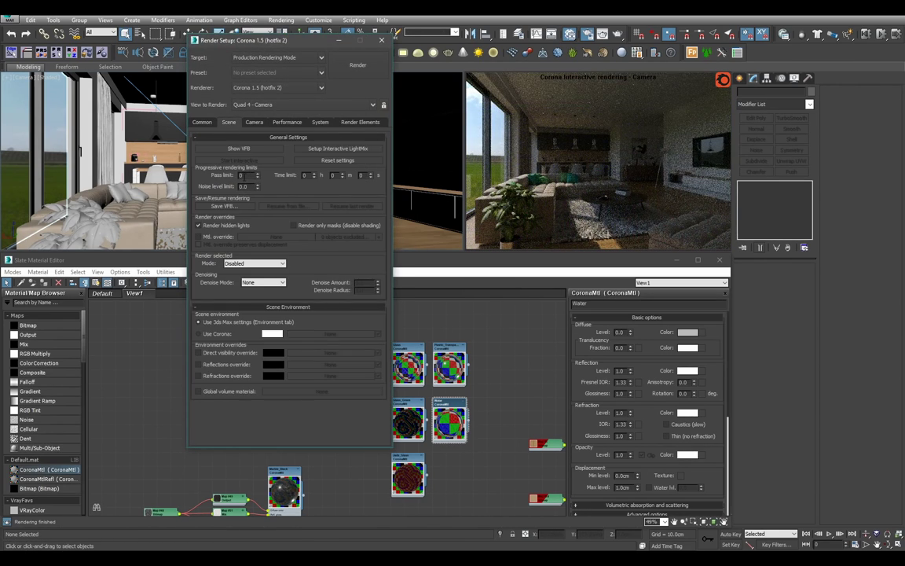
{"action": "left_click", "coordinate": [253, 122]}
{"action": "type", "text": "0.5"}
{"action": "key", "text": "Return"}
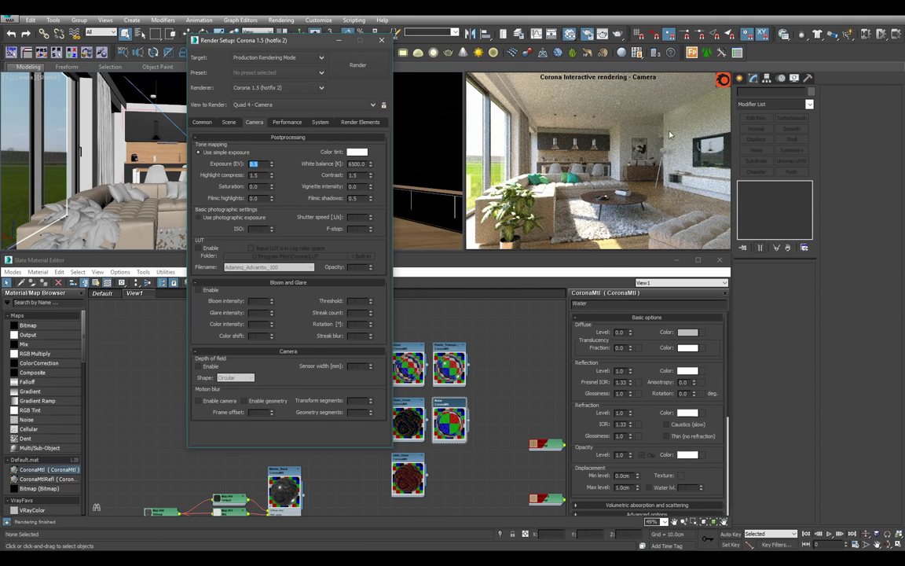
- Review the render setup's global illumination and UHD Cache options, camera postprocessing, and general scene settings
{"action": "left_click", "coordinate": [286, 122]}
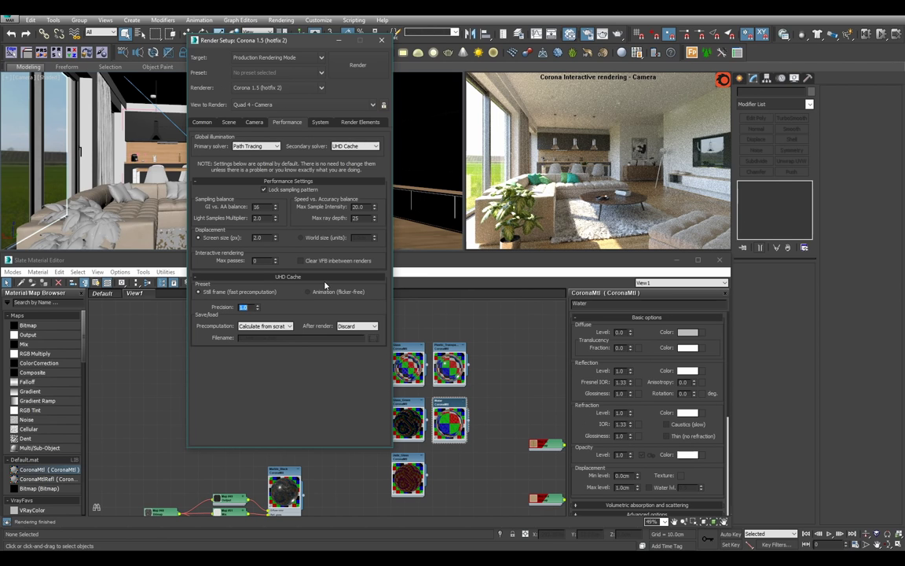
{"action": "left_click", "coordinate": [245, 123]}
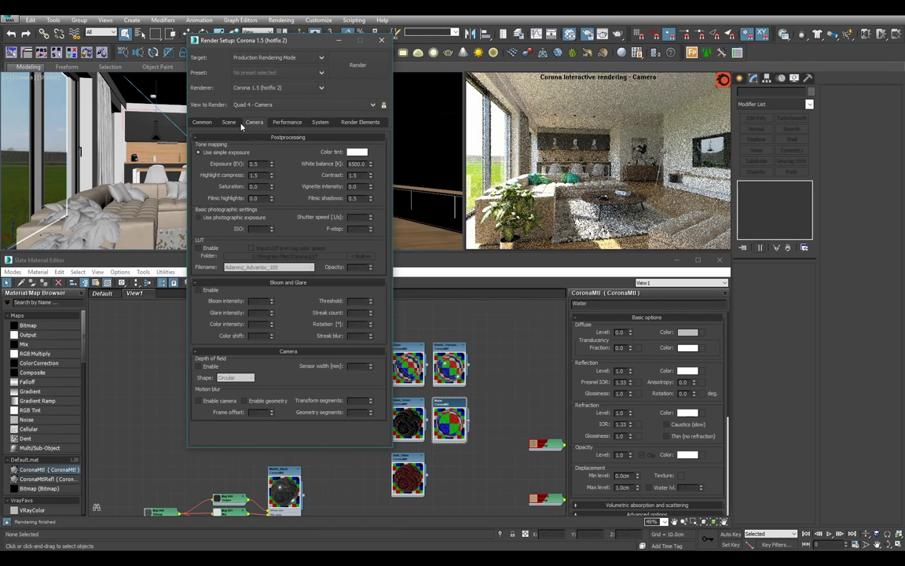
{"action": "left_click", "coordinate": [229, 122]}
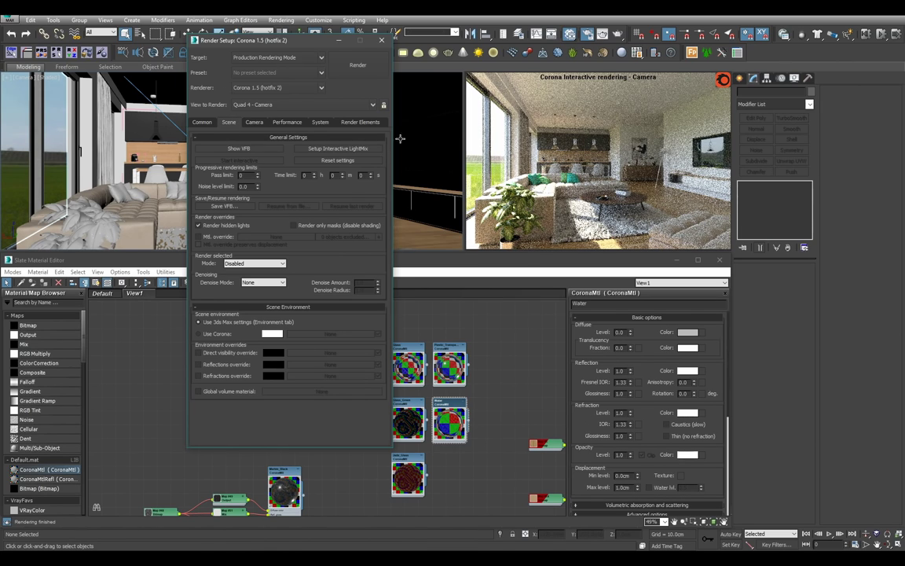
{"action": "left_click", "coordinate": [264, 123]}
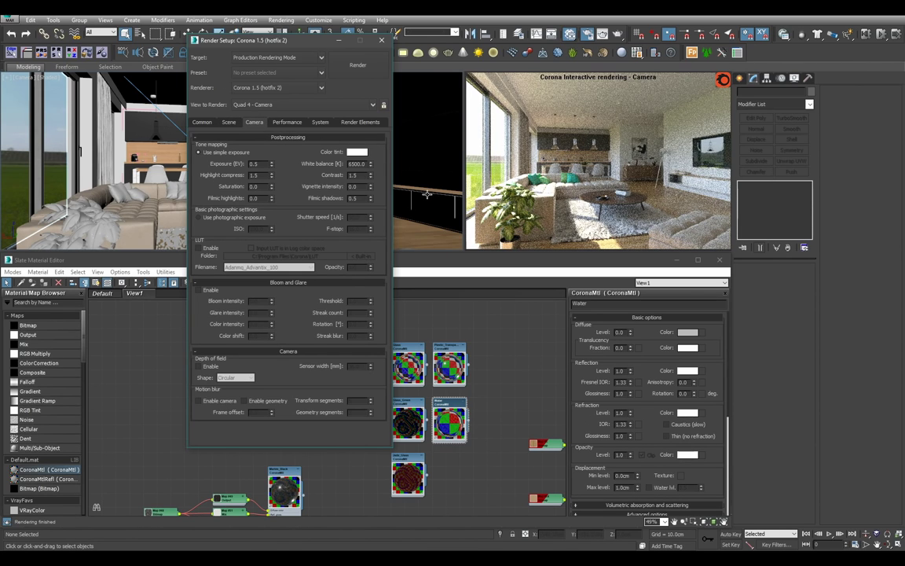
{"action": "left_click", "coordinate": [287, 123]}
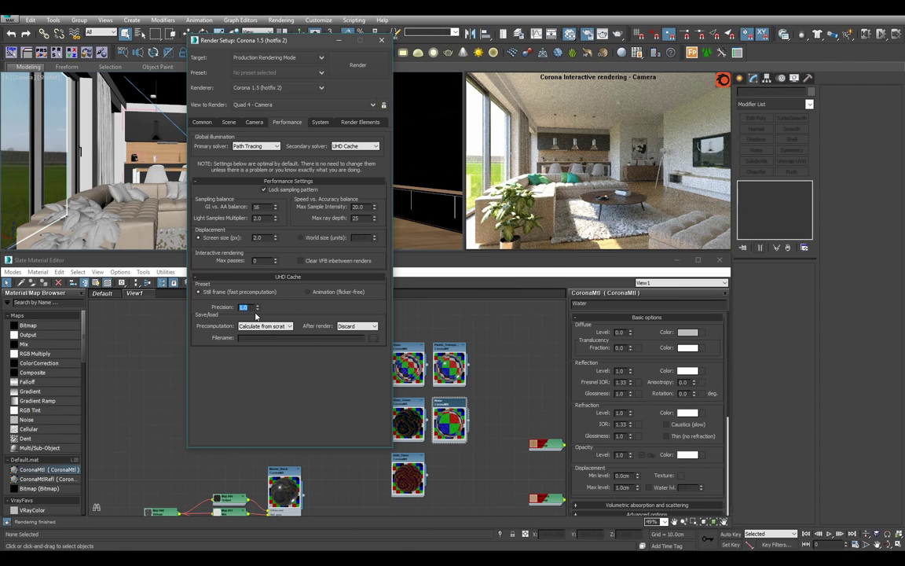
- Set the render output size to 1680 × 1120 pixels and lock the image aspect at 1.5
{"action": "left_click", "coordinate": [202, 122]}
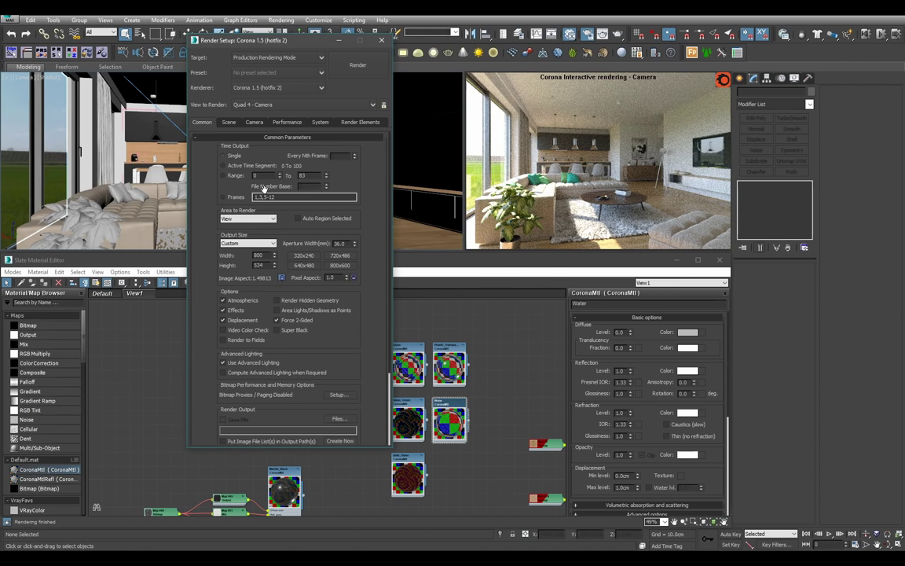
{"action": "key", "text": "Return"}
{"action": "type", "text": "1680"}
{"action": "key", "text": "Return"}
{"action": "left_click", "coordinate": [281, 279]}
{"action": "type", "text": "0"}
{"action": "key", "text": "Return"}
{"action": "left_click", "coordinate": [281, 279]}
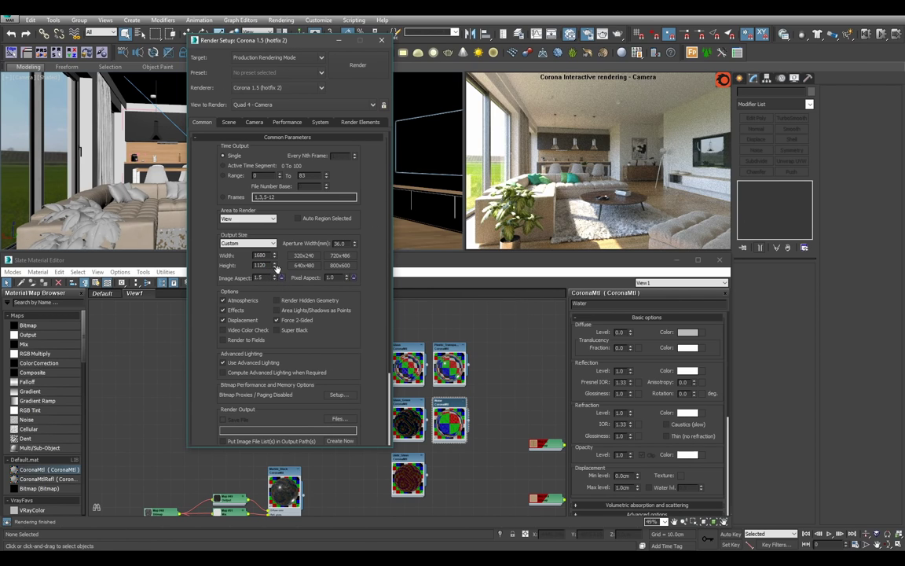
{"action": "left_click", "coordinate": [282, 277]}
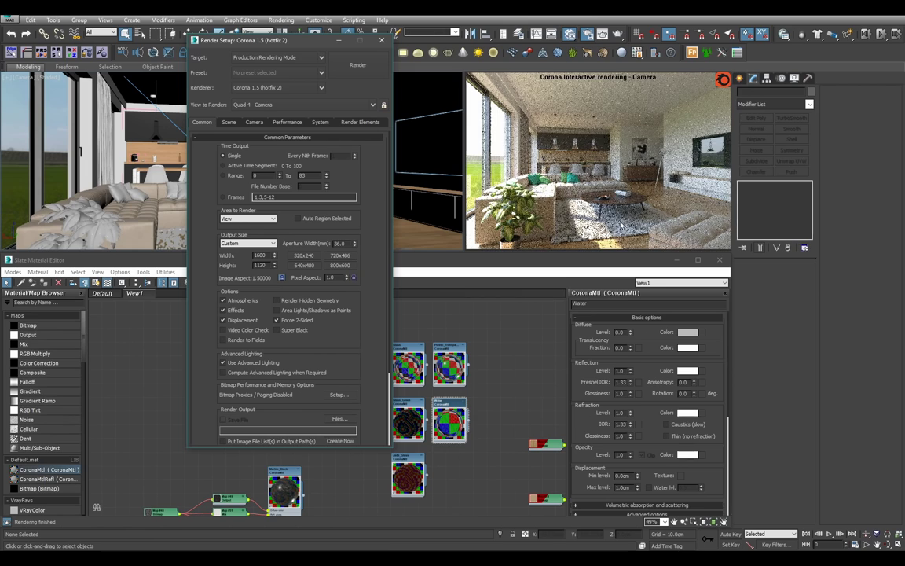
- Start the production render of the camera view and reposition the Corona frame buffer window
{"action": "left_click", "coordinate": [447, 167]}
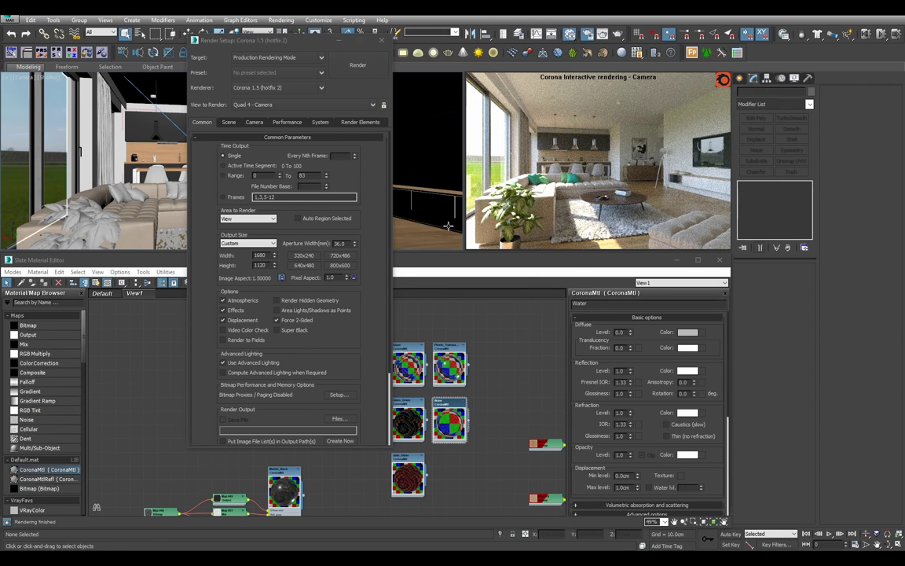
{"action": "left_click", "coordinate": [358, 65]}
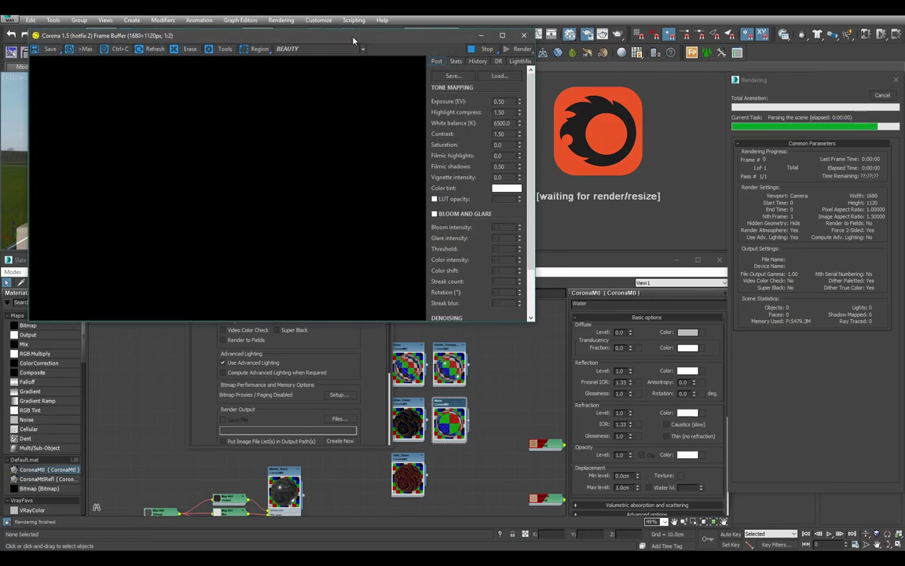
{"action": "left_click_drag", "start_coordinate": [354, 41], "coordinate": [421, 143]}
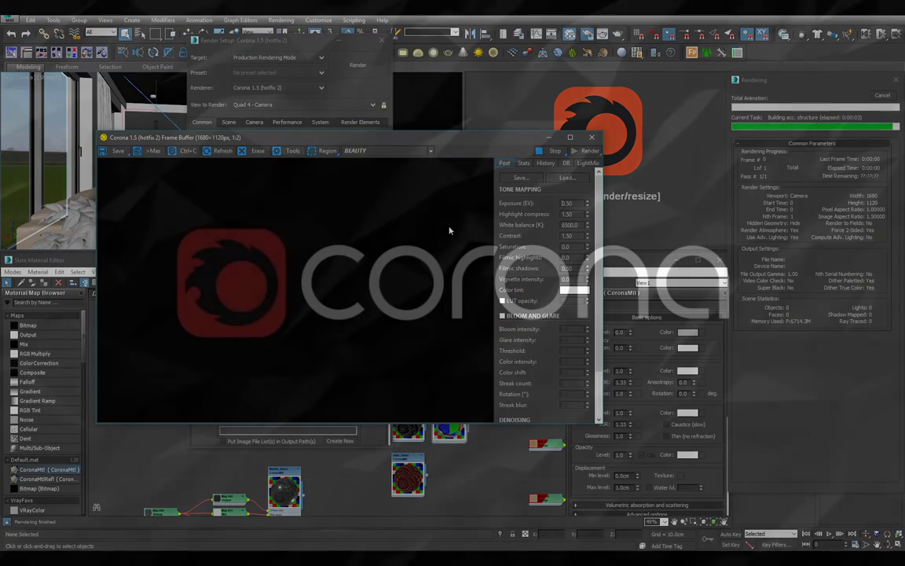